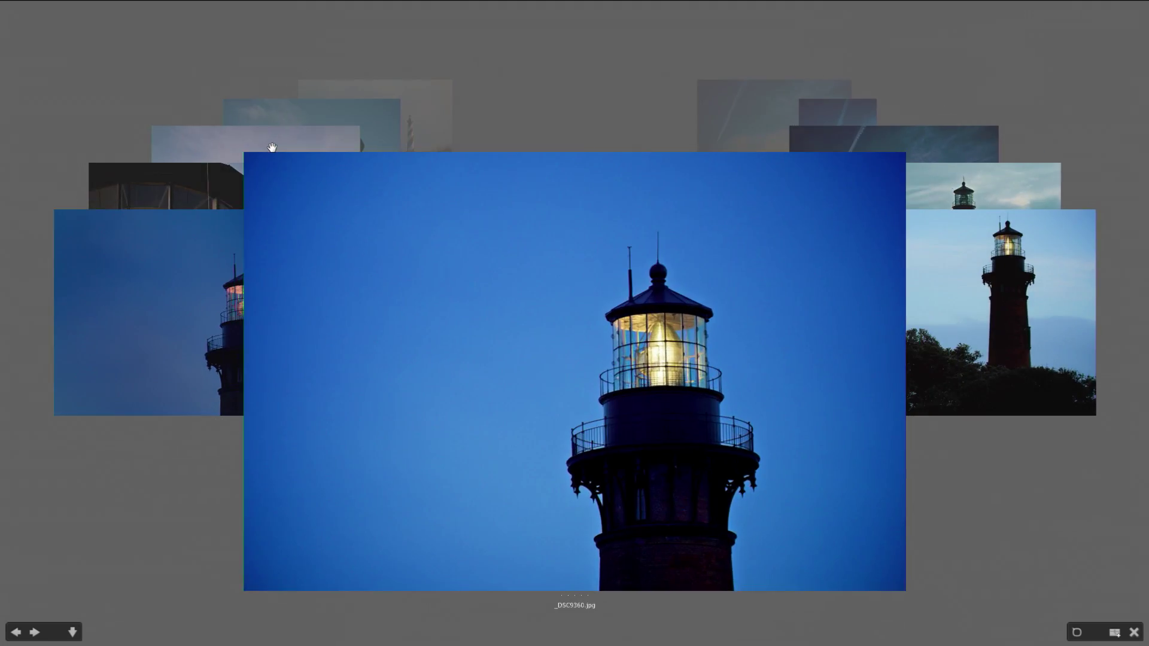
- Browse forward through the lighthouse and beach photos in Review mode, and leave the review at _DSC0110.jpg
key("Right")
key("Right")
key("Right")
key("Right")
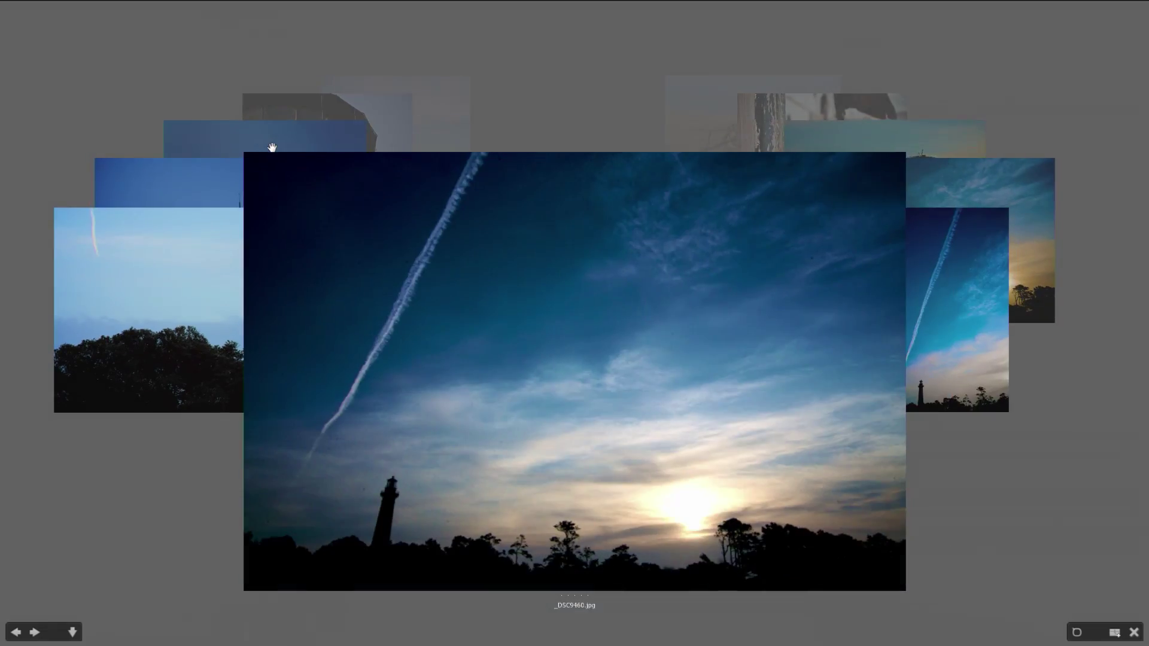
key("Right")
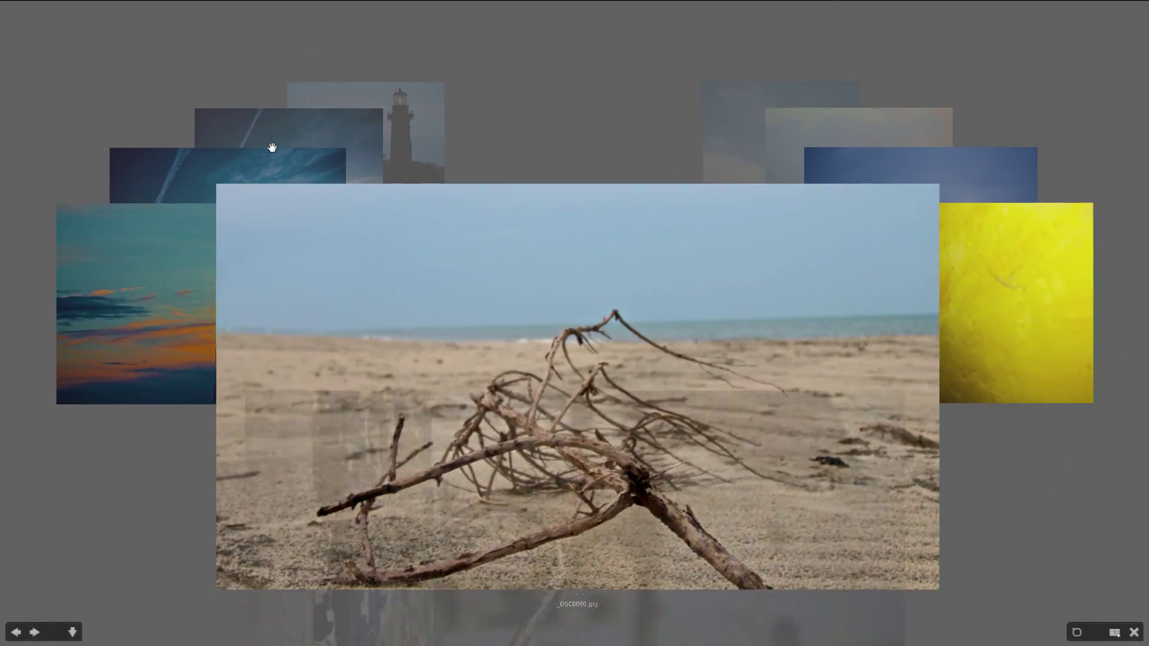
key("Right")
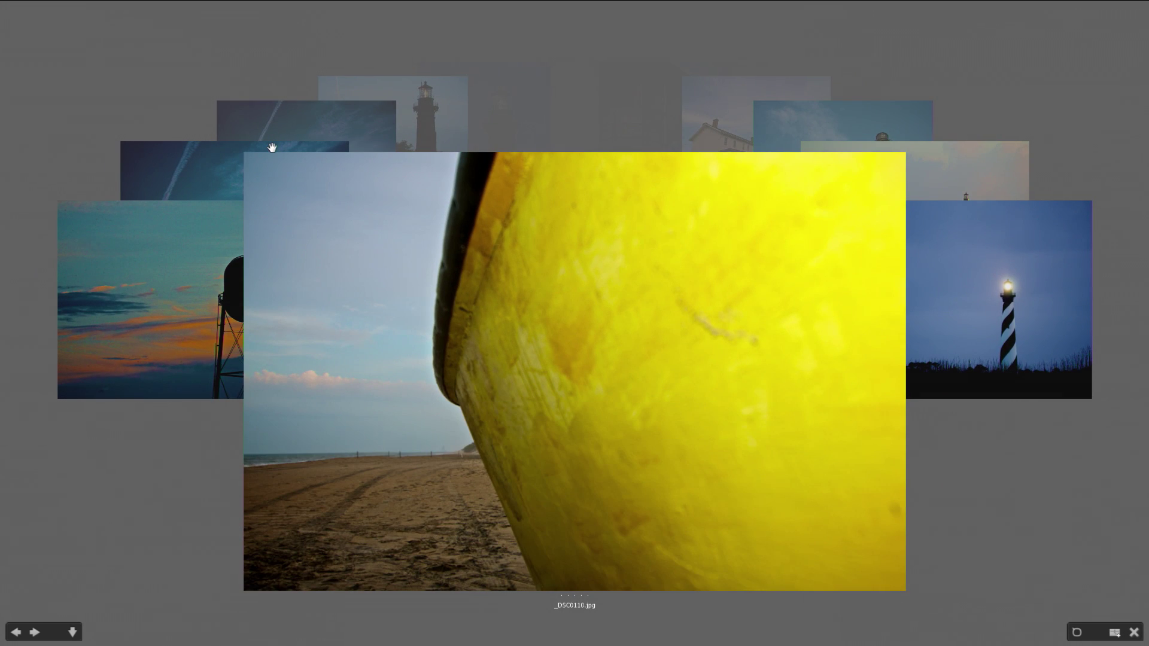
key("Escape")
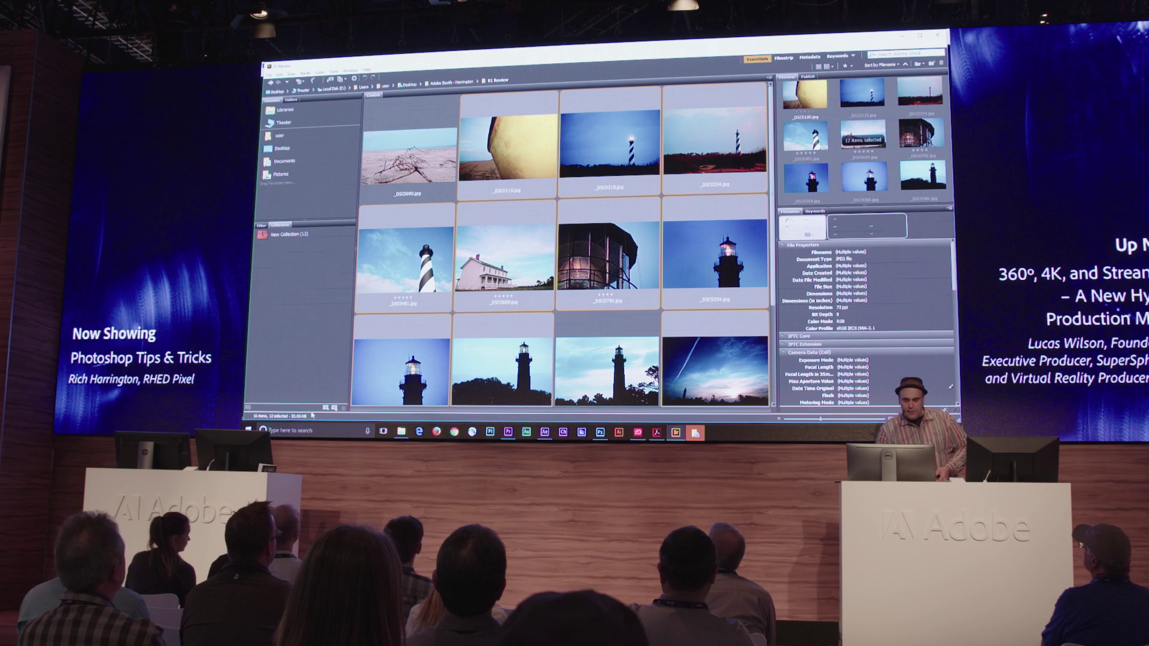
- Create a new collection that includes the selected photos
left_click(334, 408)
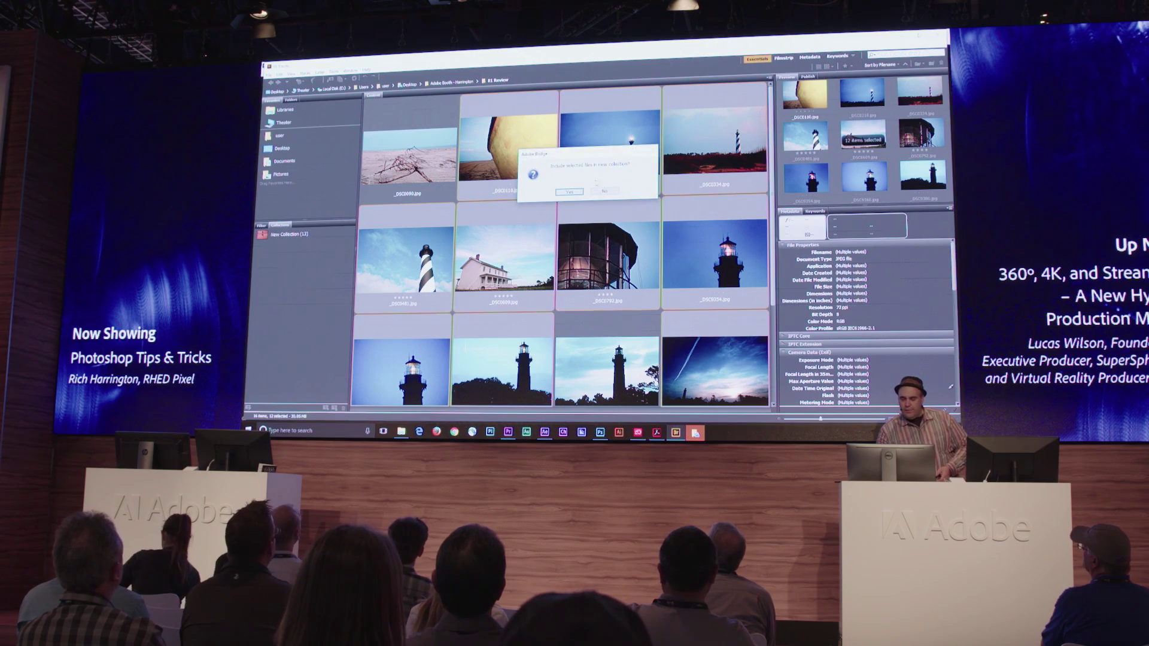
left_click(571, 193)
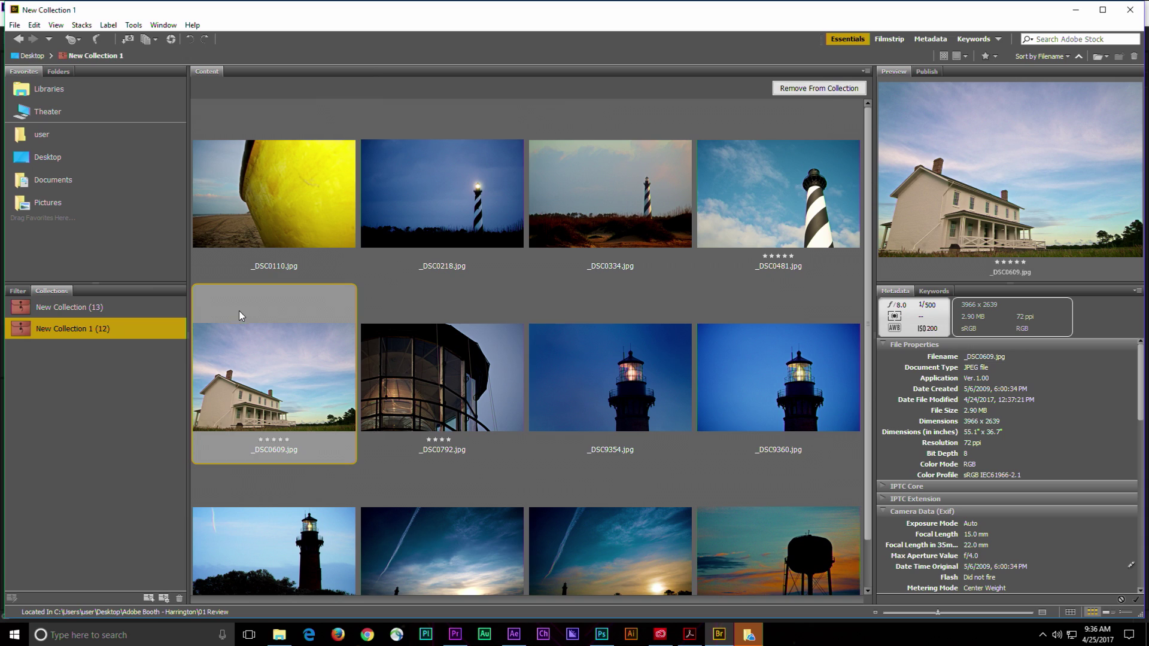
- Batch rename all photos in the new collection in the same folder as Project_, date created YYYYMMDD, underscore, and date created HHMMSS
key("ctrl+a")
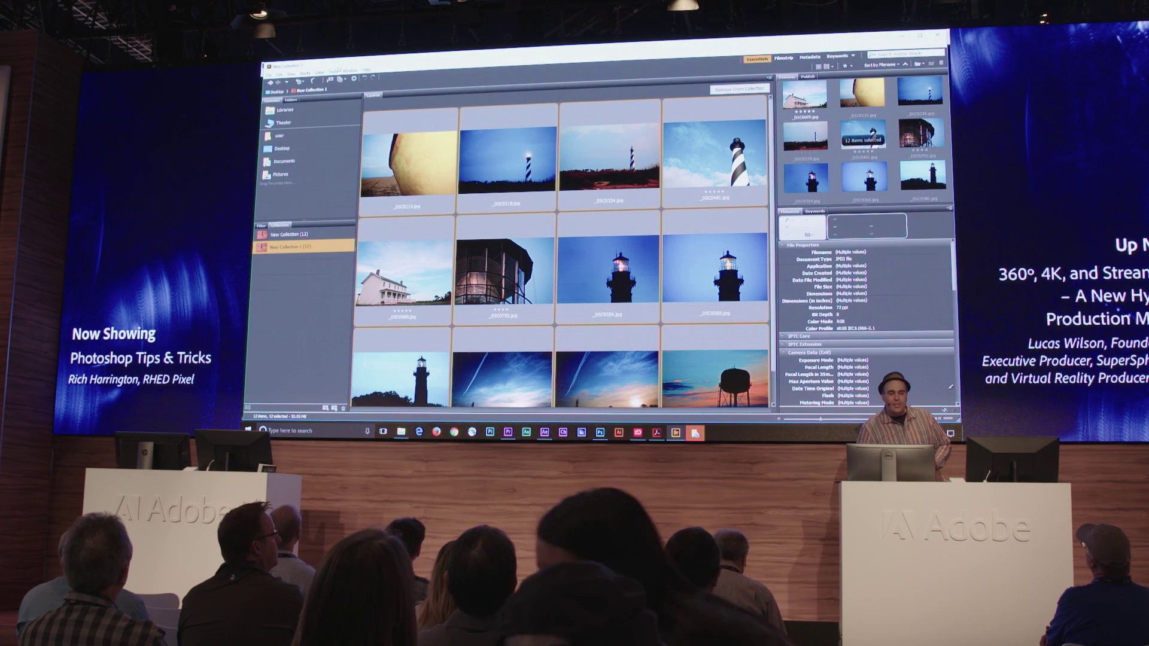
left_click(334, 71)
left_click(345, 81)
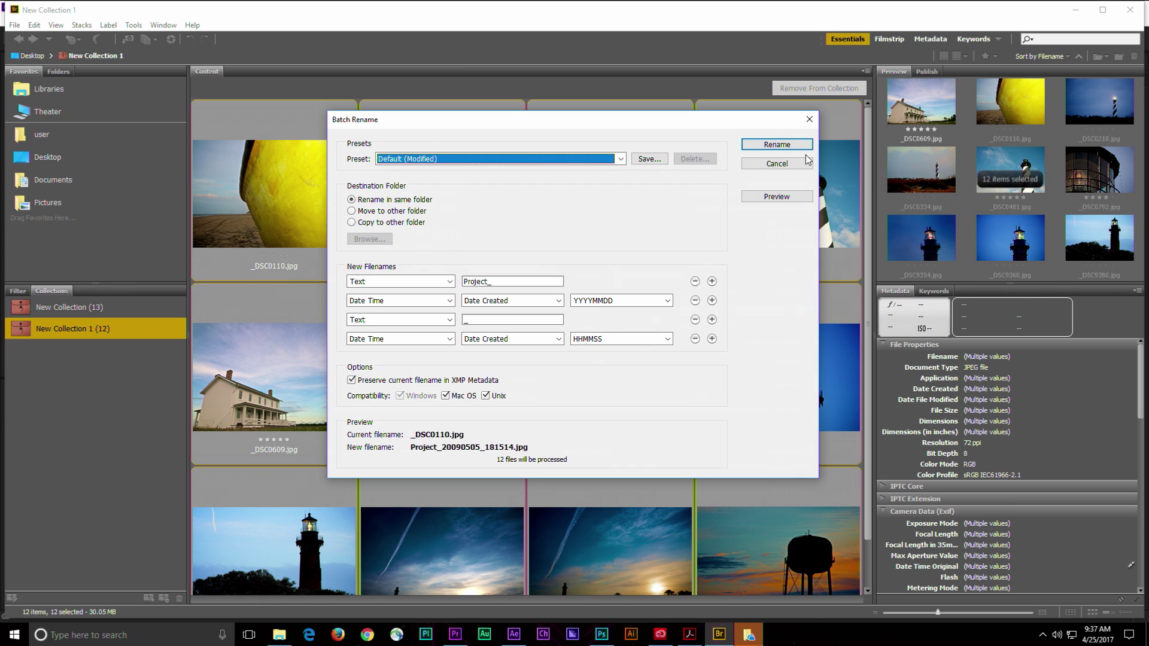
left_click(792, 148)
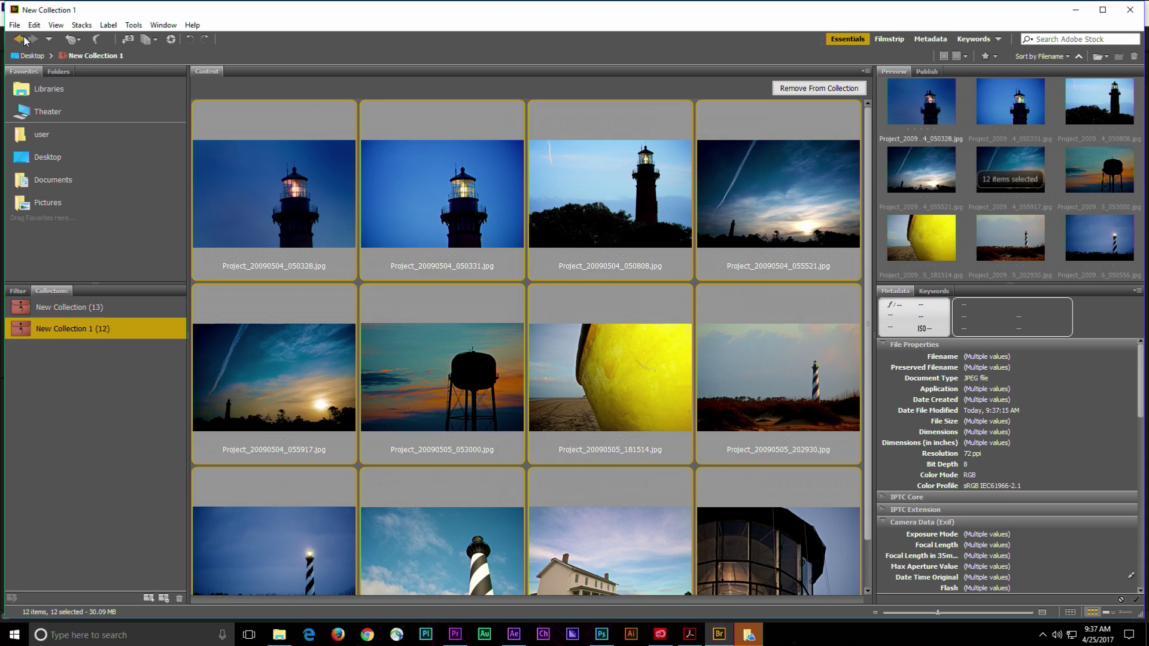
- Go back out of the collection to the parent project folder and open the folder 02 Size an Image for Video
key("ctrl+Left")
key("ctrl+Up")
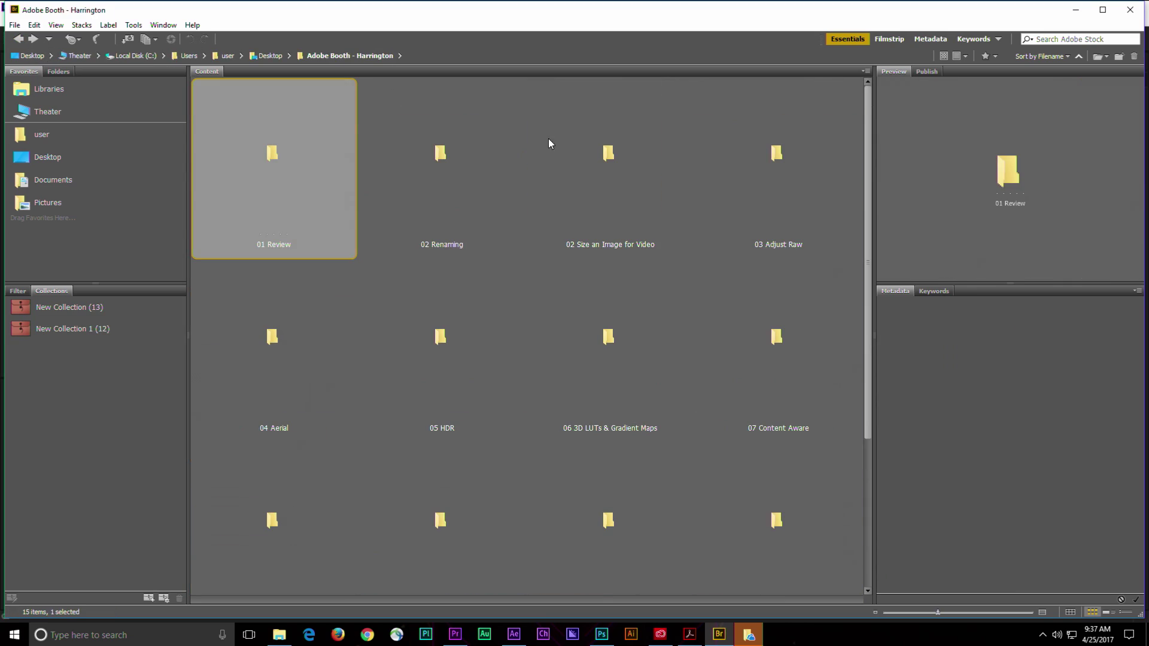
double_click(611, 145)
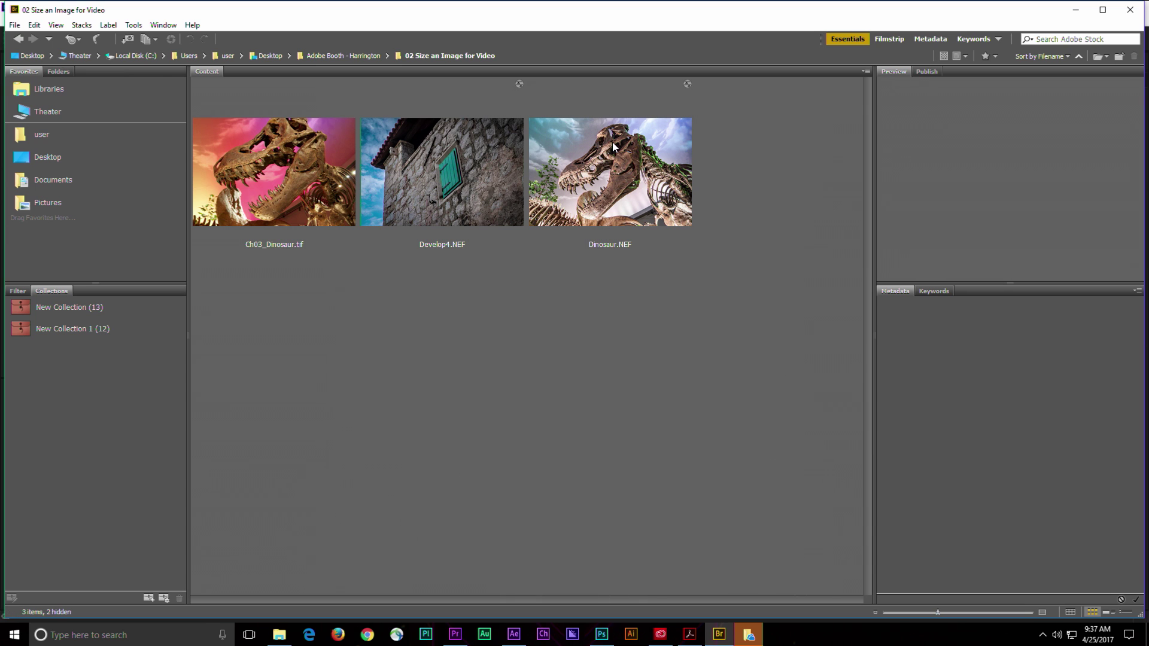
- Reveal Develop4.NEF and Dinosaur.NEF in Explorer and delete the sidecar files Dinosaur.xmp and Develop4.xmp
left_click_drag(766, 152, 463, 209)
right_click(465, 208)
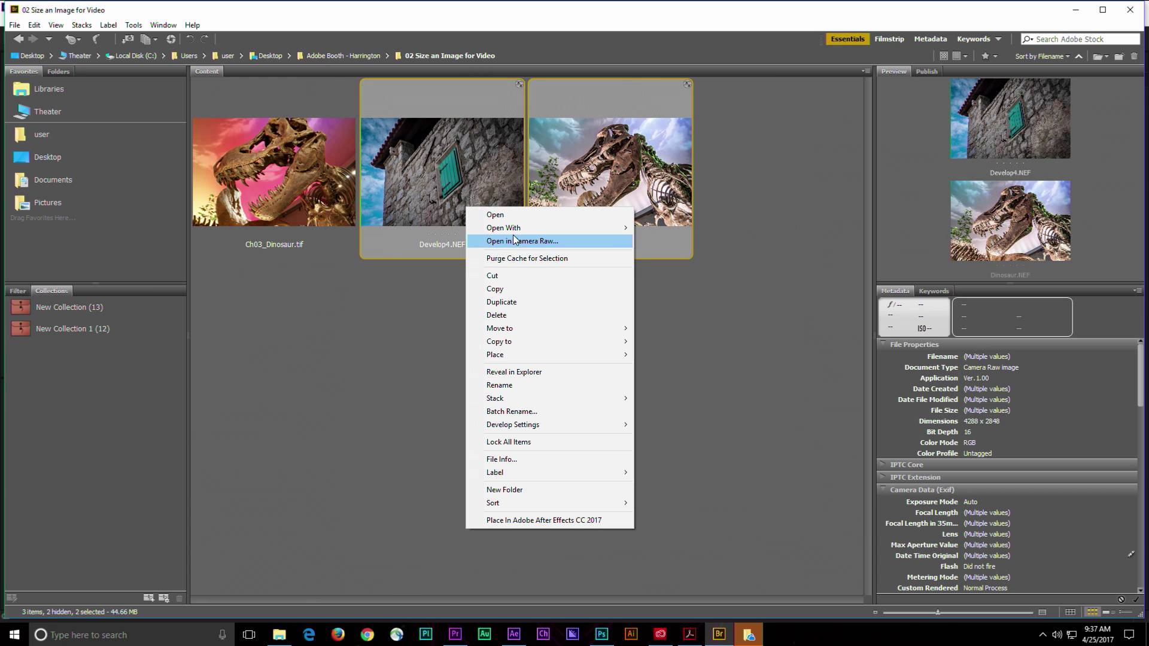
left_click(533, 372)
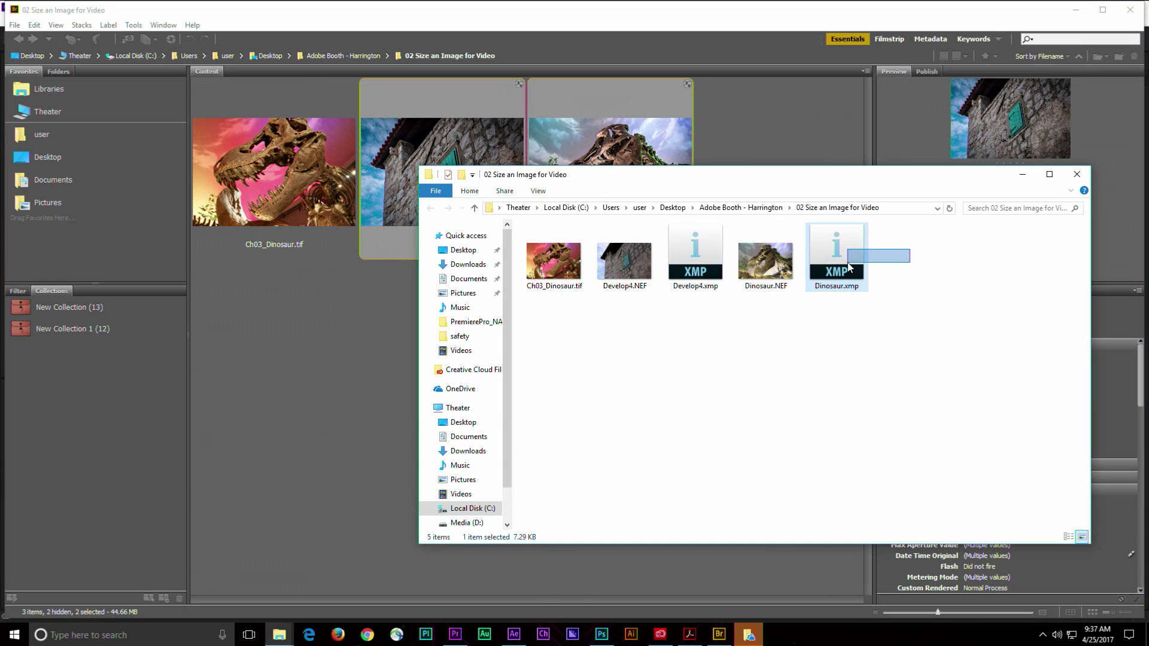
right_click(840, 257)
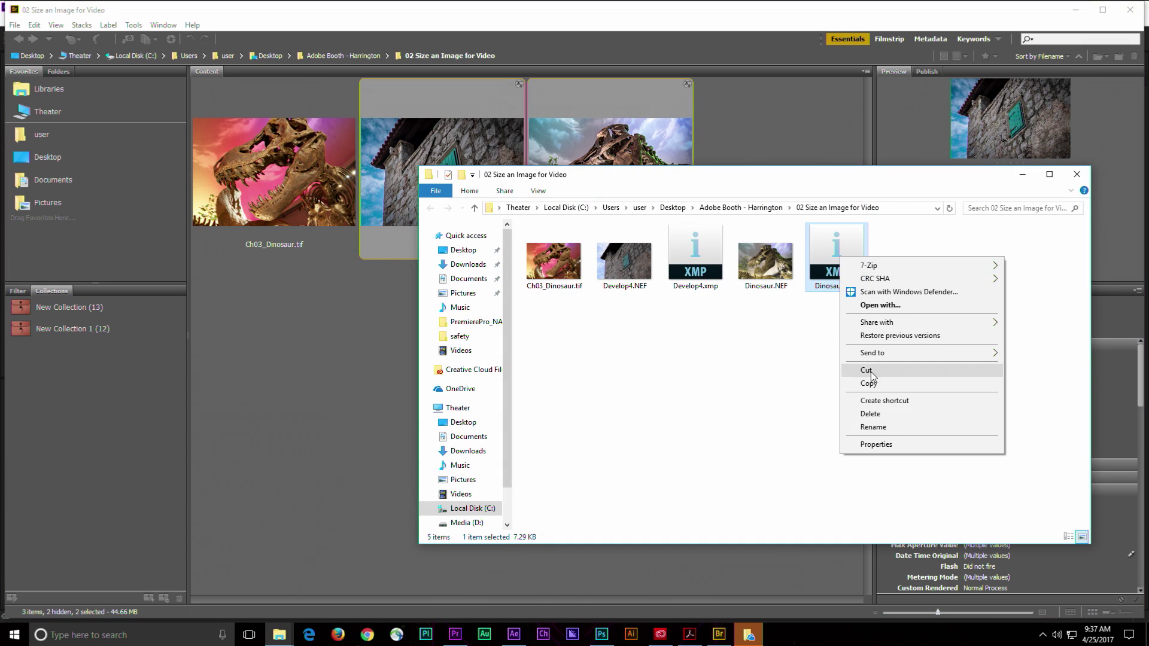
left_click(879, 416)
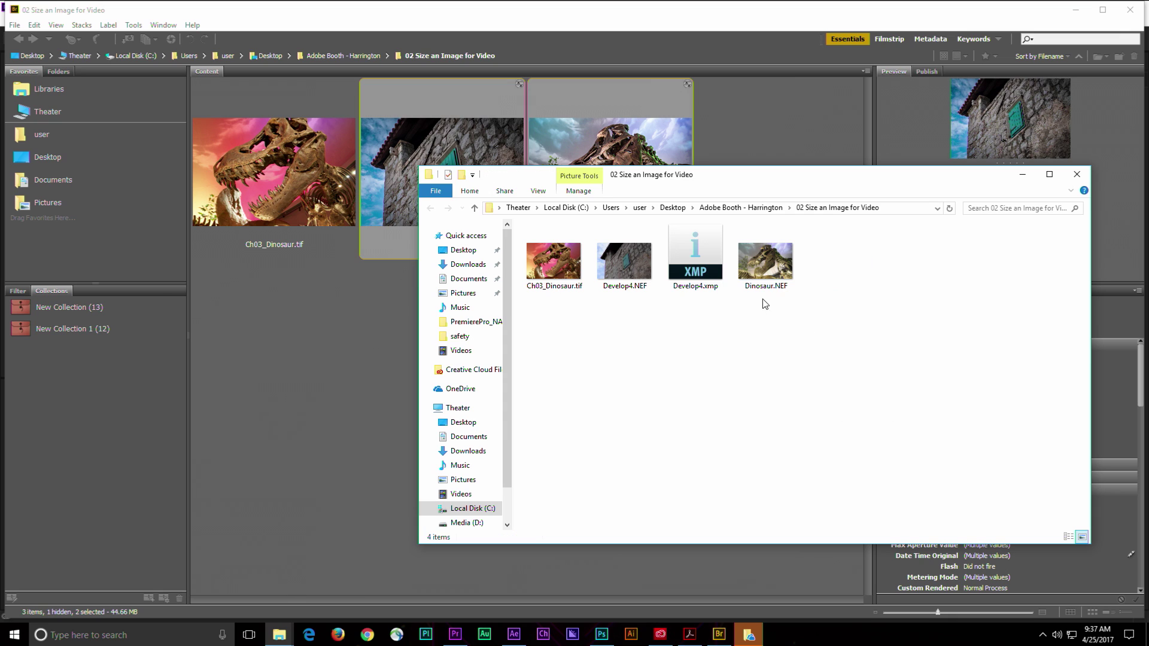
right_click(696, 261)
left_click(748, 416)
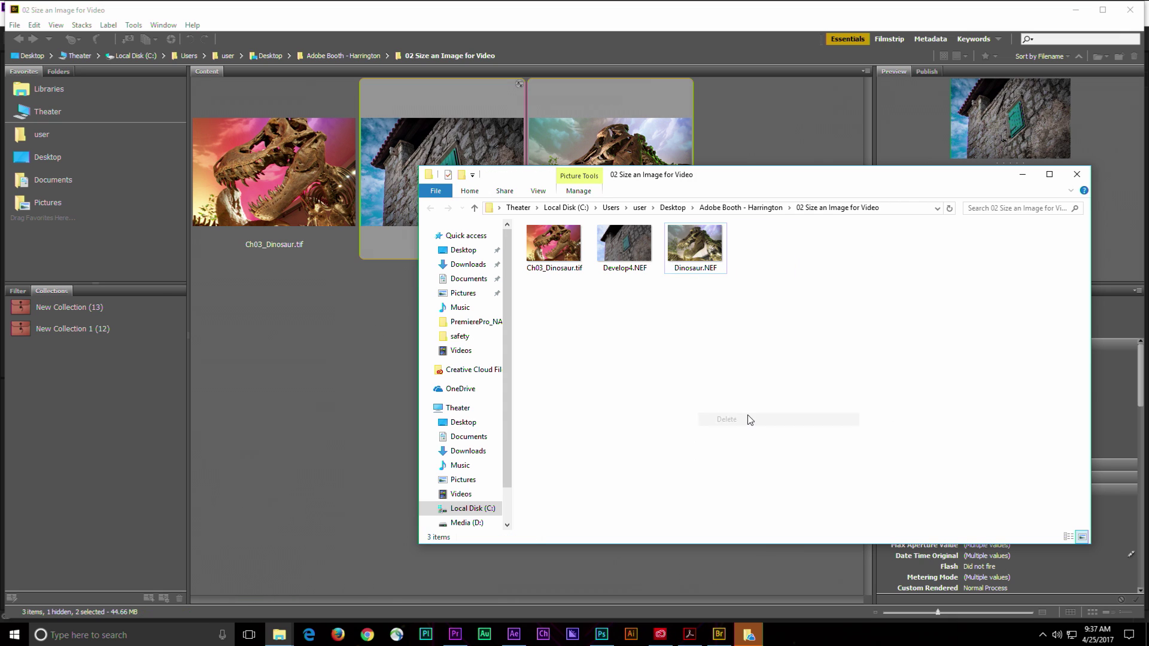
- Switch to Premiere Pro and create a 1920 x 1080, 29.97 fps, square-pixel Photoshop file from it, saved as Grafx1
left_click(460, 633)
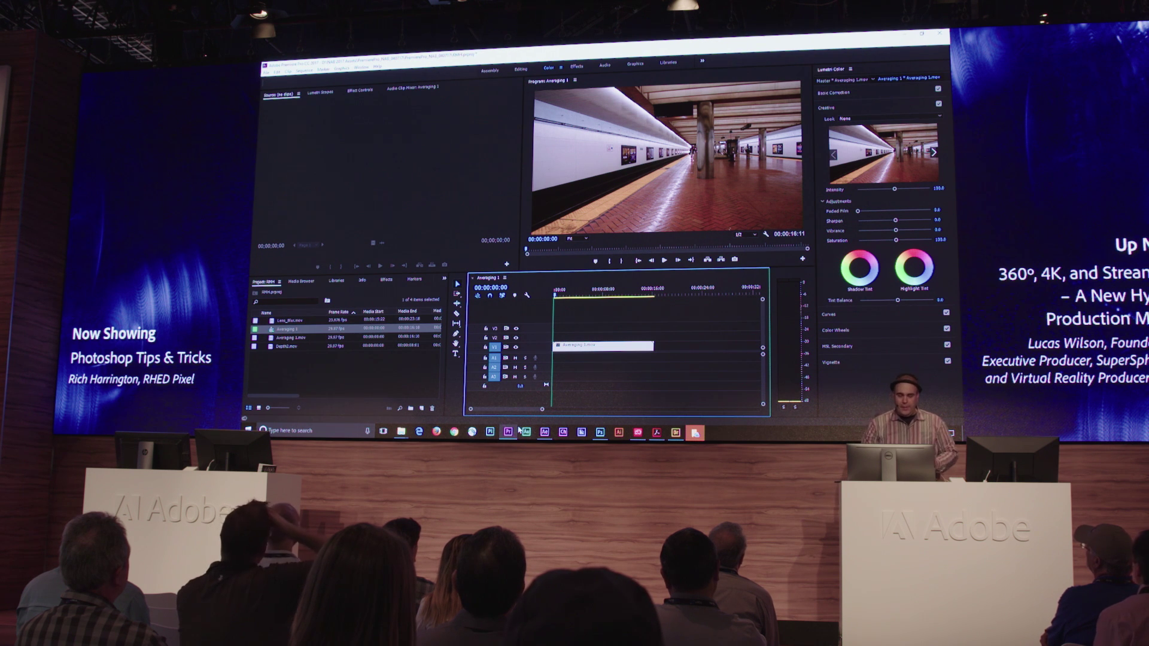
mouse_move(497, 429)
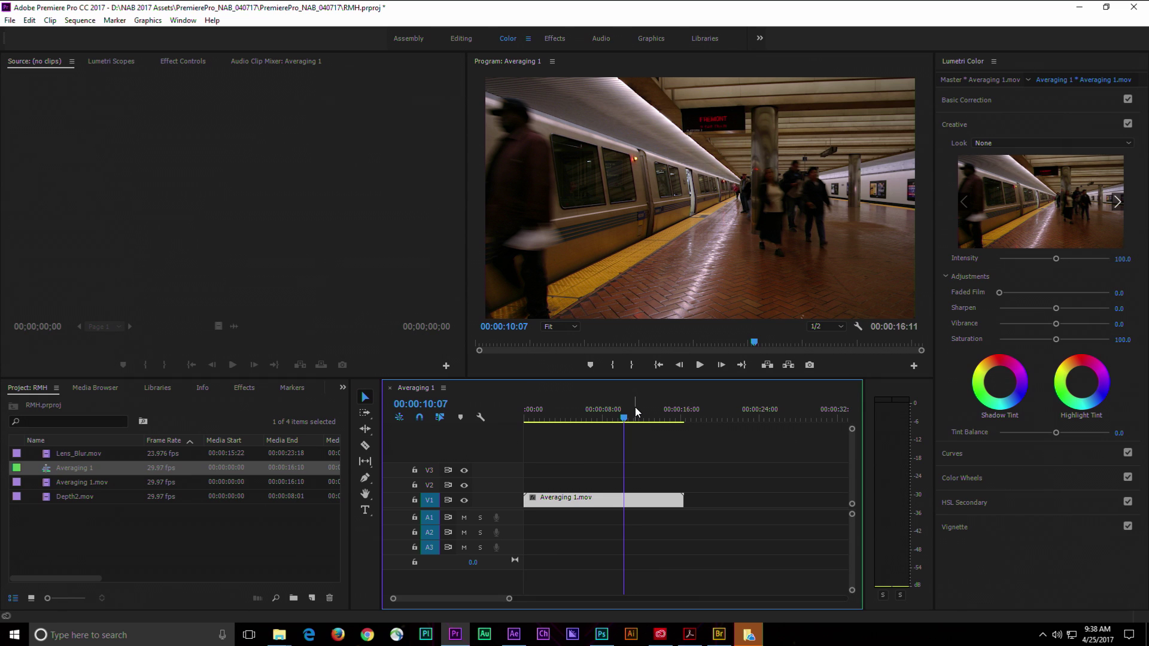
left_click(10, 22)
mouse_move(119, 34)
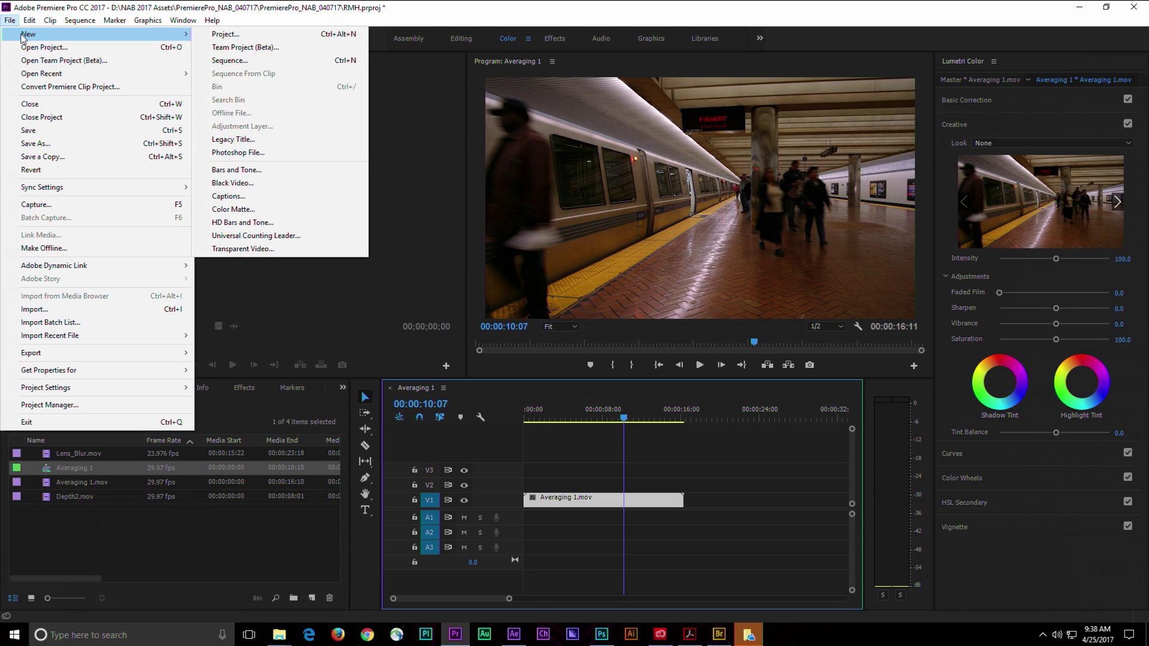
left_click(297, 149)
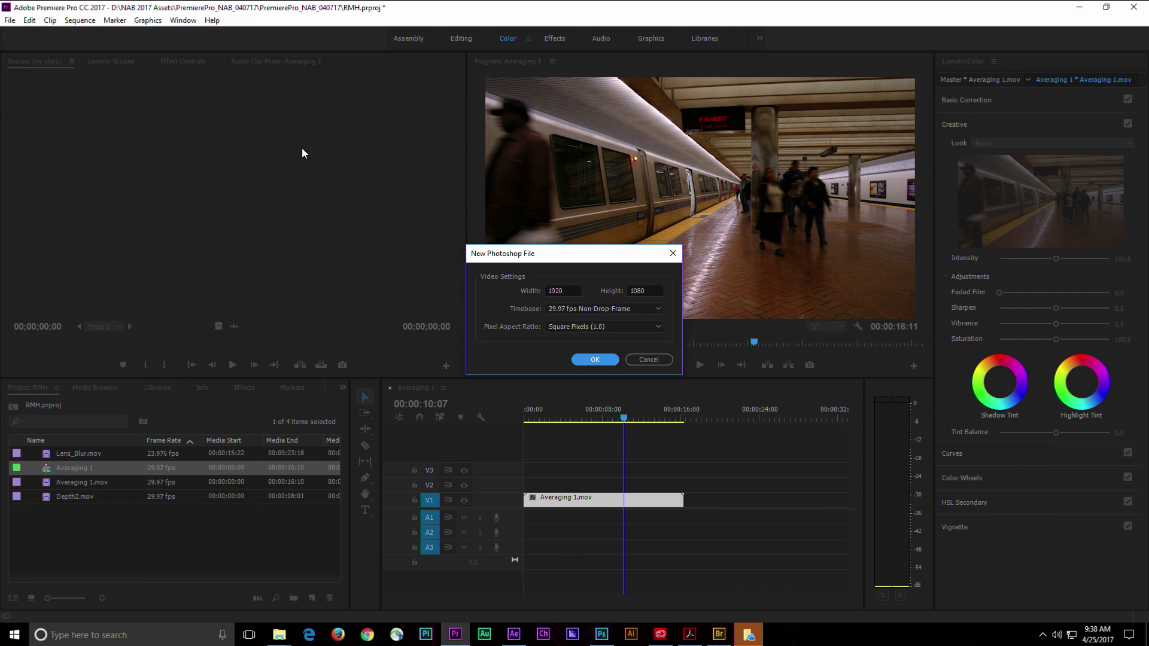
key("Return")
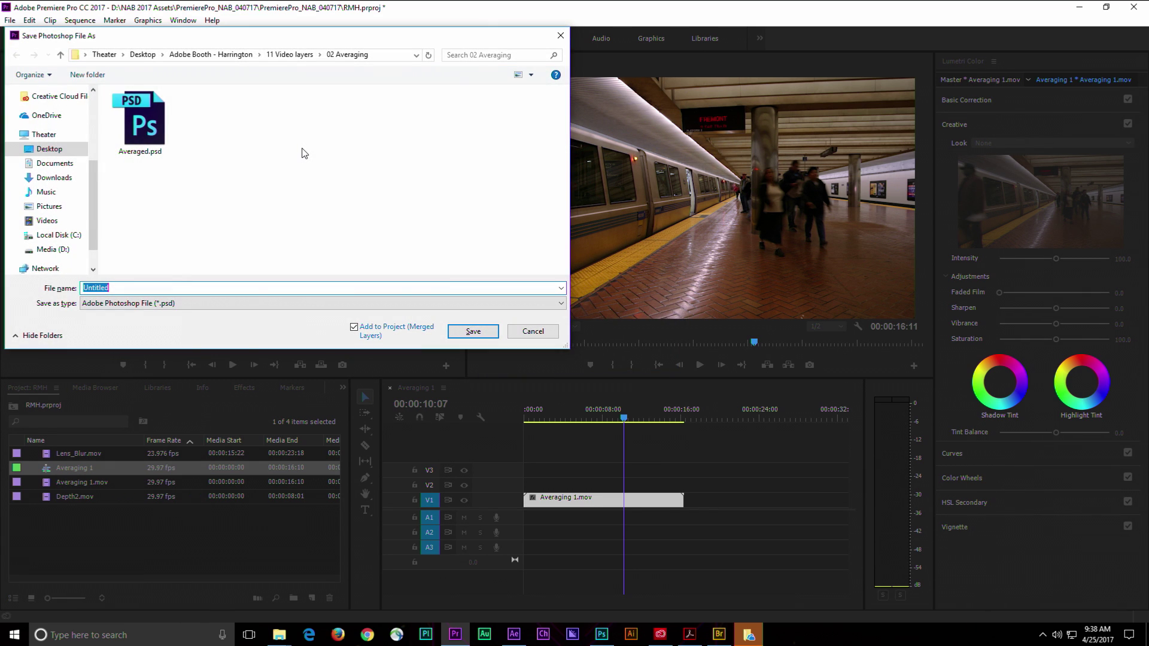
type("Grafx1")
key("Return")
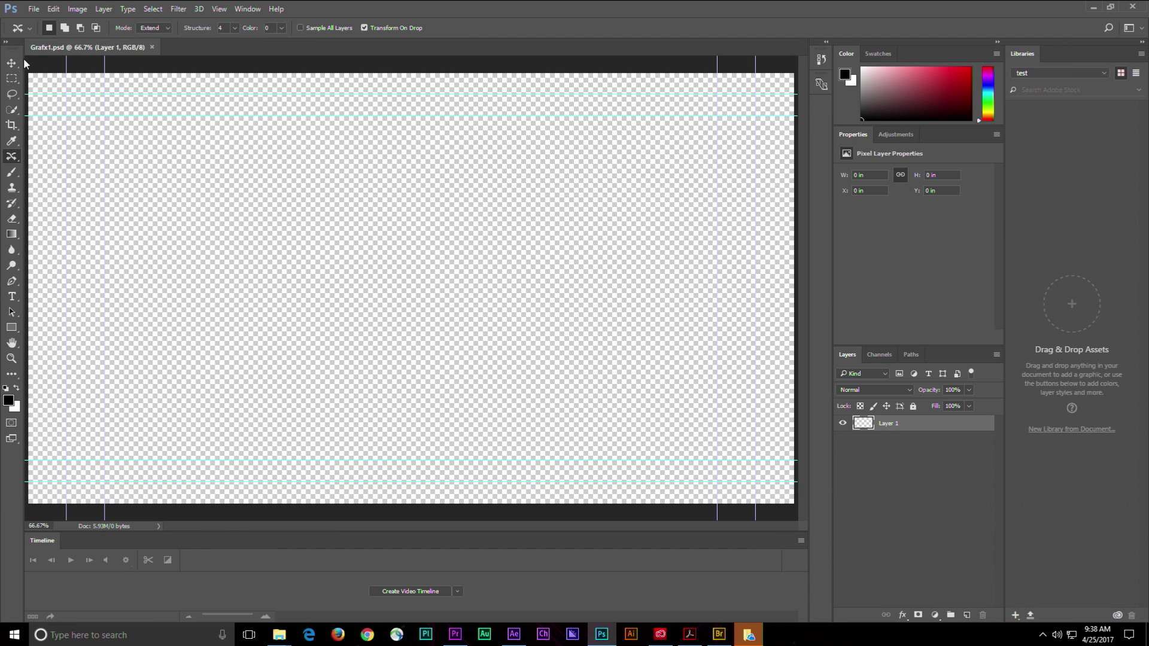
- Place Dinosaur.NEF from the 02 Size an Image for Video folder as an embedded file in Grafx1.psd
left_click(31, 9)
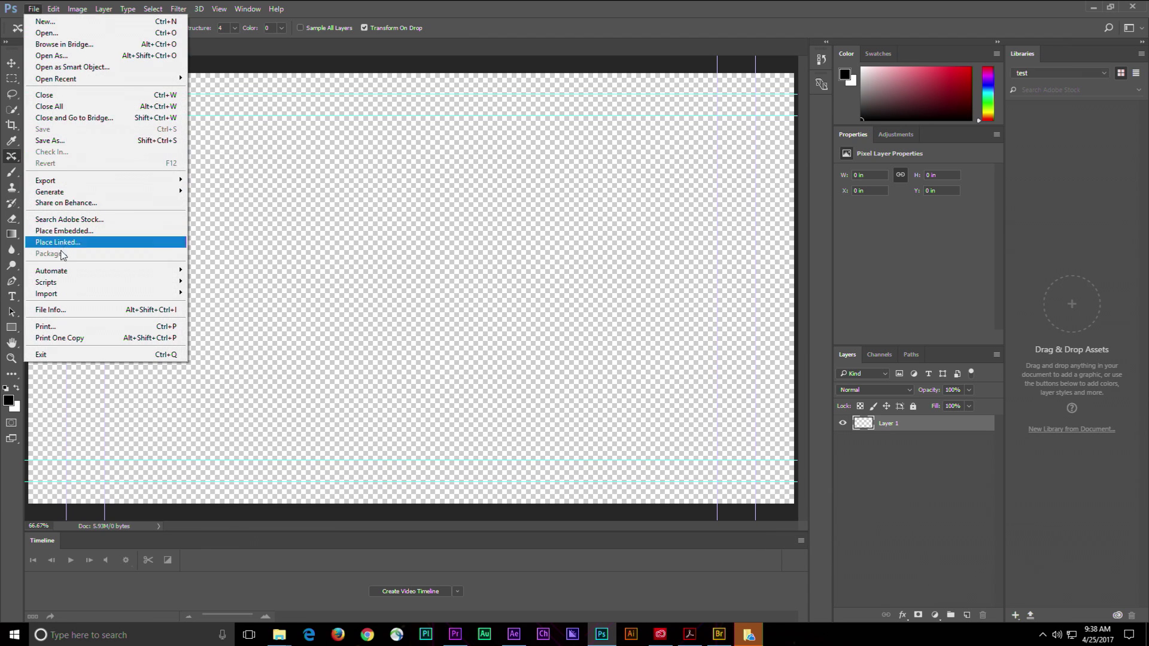
mouse_move(68, 283)
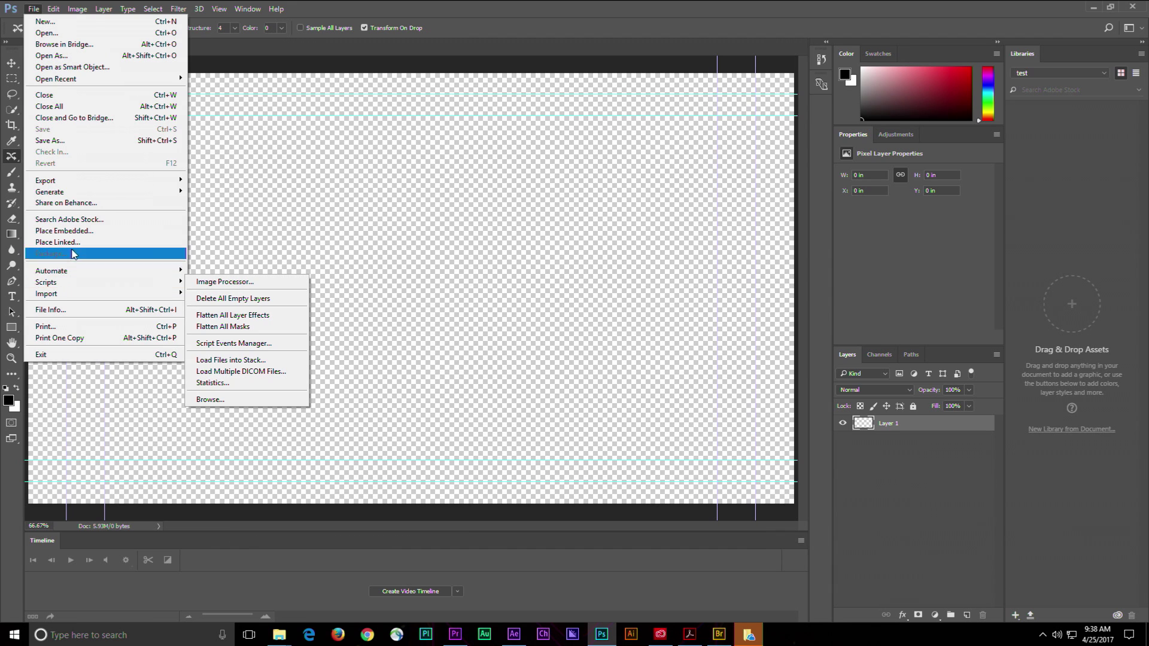
left_click(80, 232)
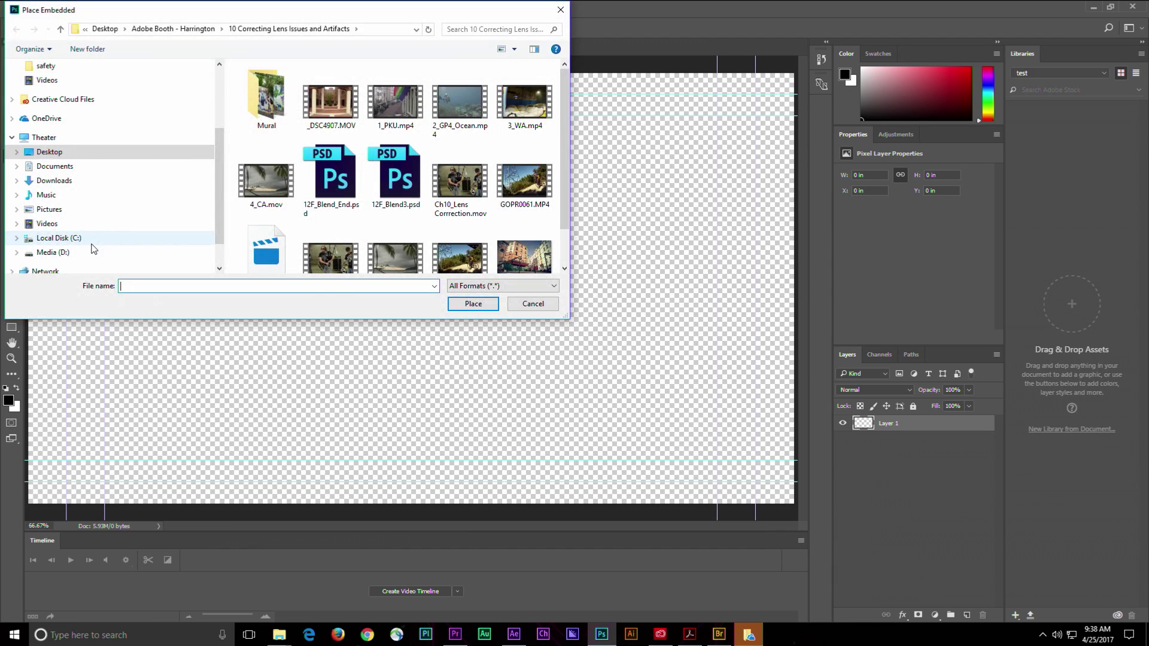
left_click(177, 30)
double_click(275, 109)
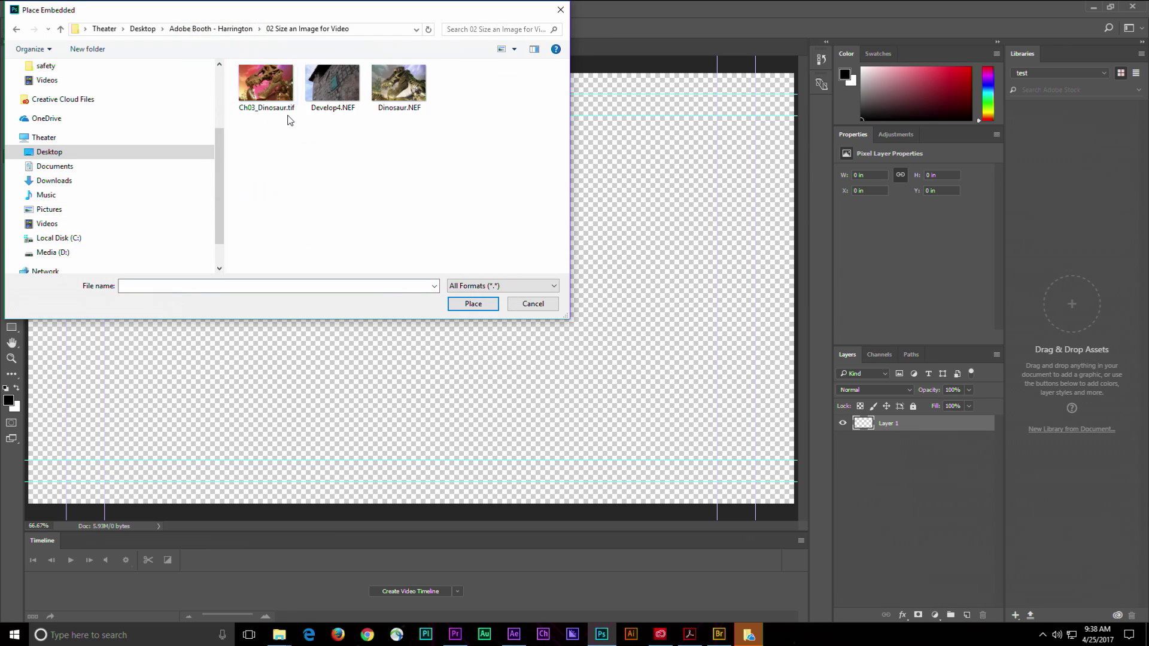
left_click(404, 96)
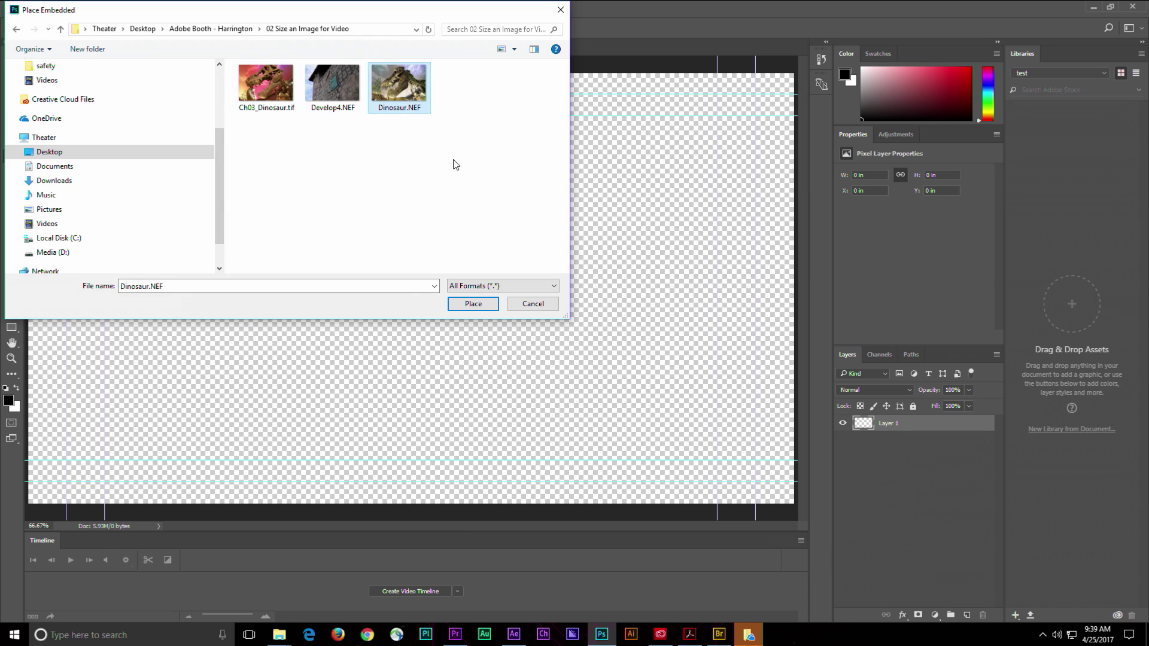
left_click(473, 303)
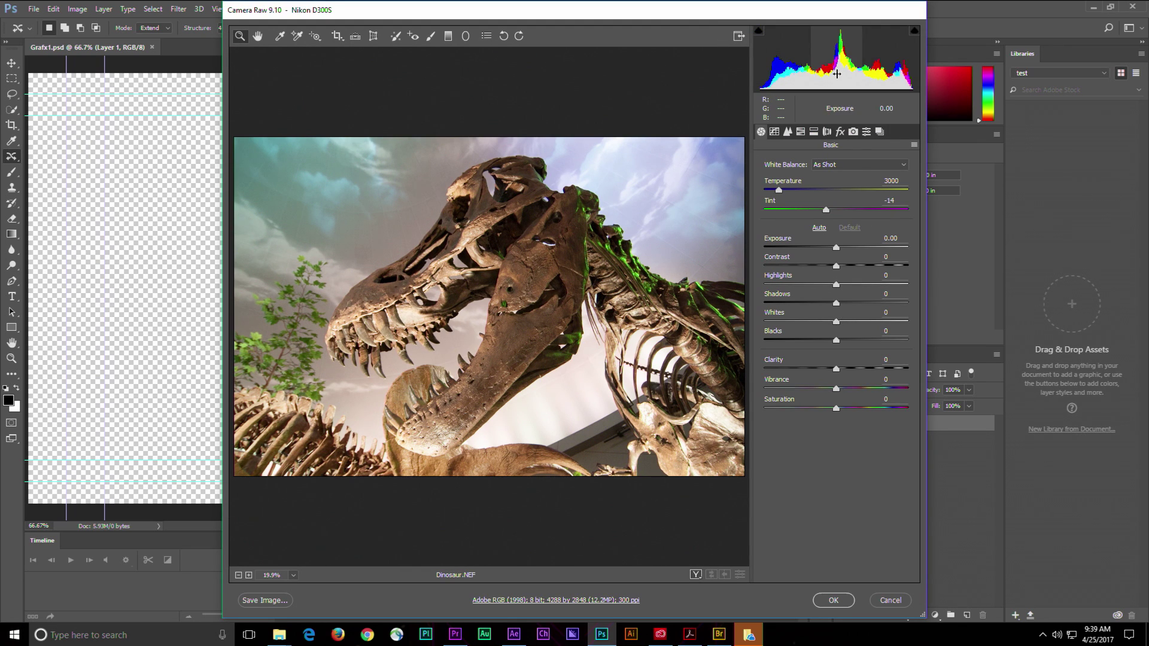
- Adjust the dinosaur photo's tones on the Camera Raw histogram to Exposure -0.27, Highlights +36, Whites +30 and Blacks -16
left_click_drag(874, 65, 898, 66)
left_click_drag(831, 75, 749, 84)
left_click_drag(901, 75, 917, 76)
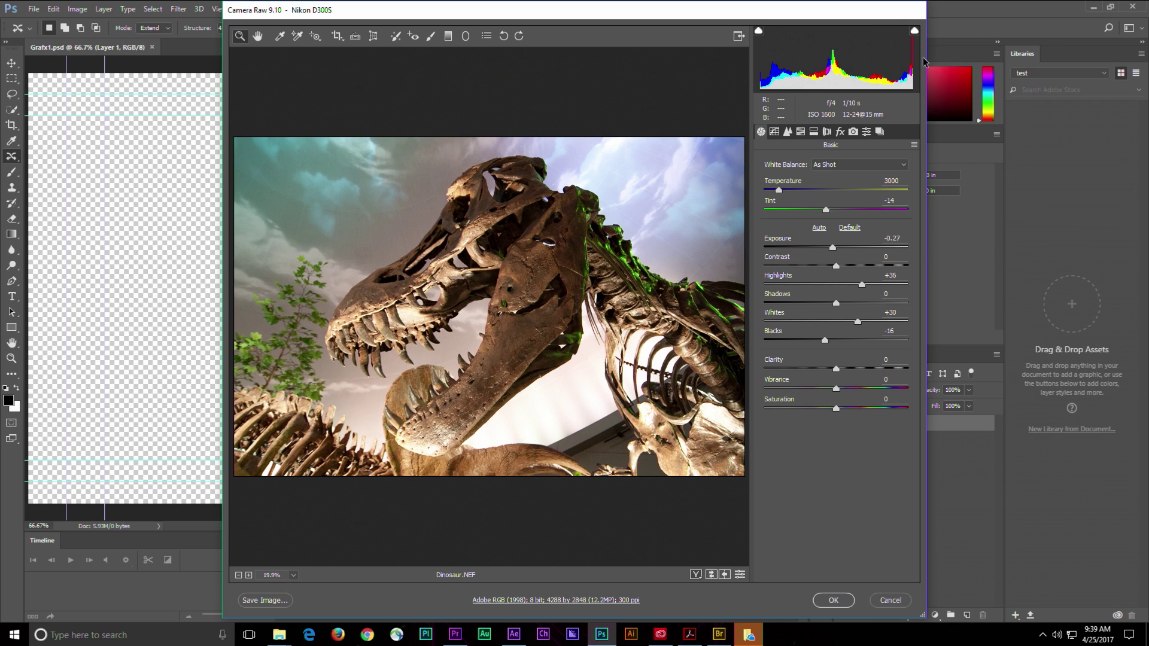
- Shift the sky's hue towards purple with the Targeted Adjustment tool, to Aquas +77 and Blues +100
left_click(314, 40)
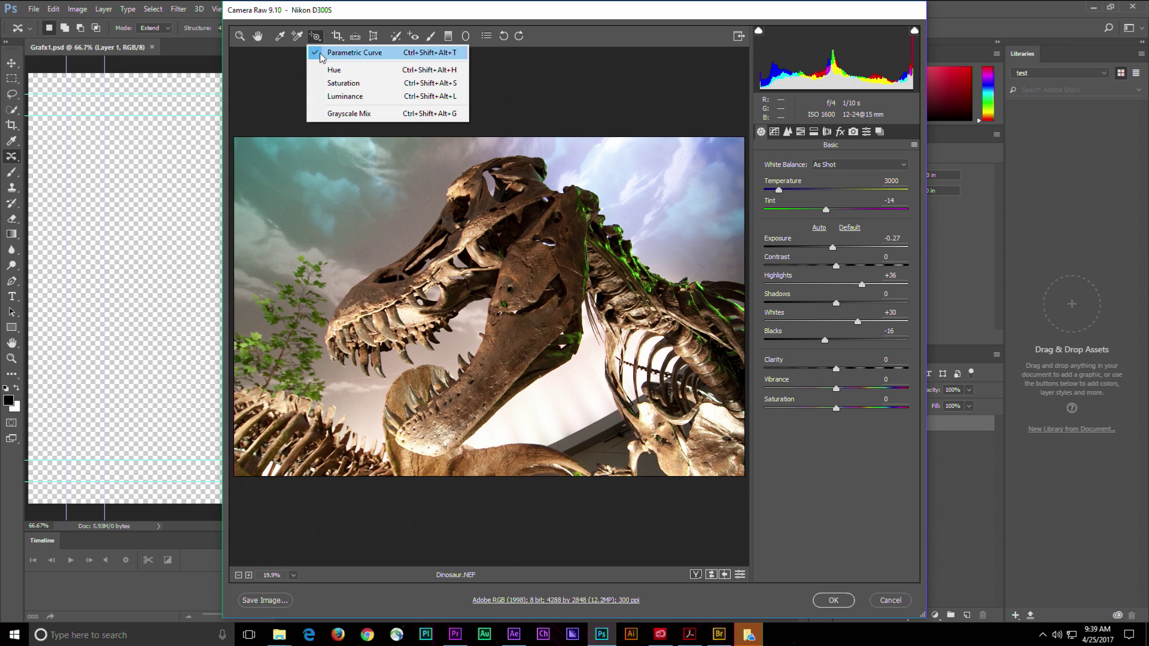
left_click(328, 72)
left_click_drag(326, 185, 426, 187)
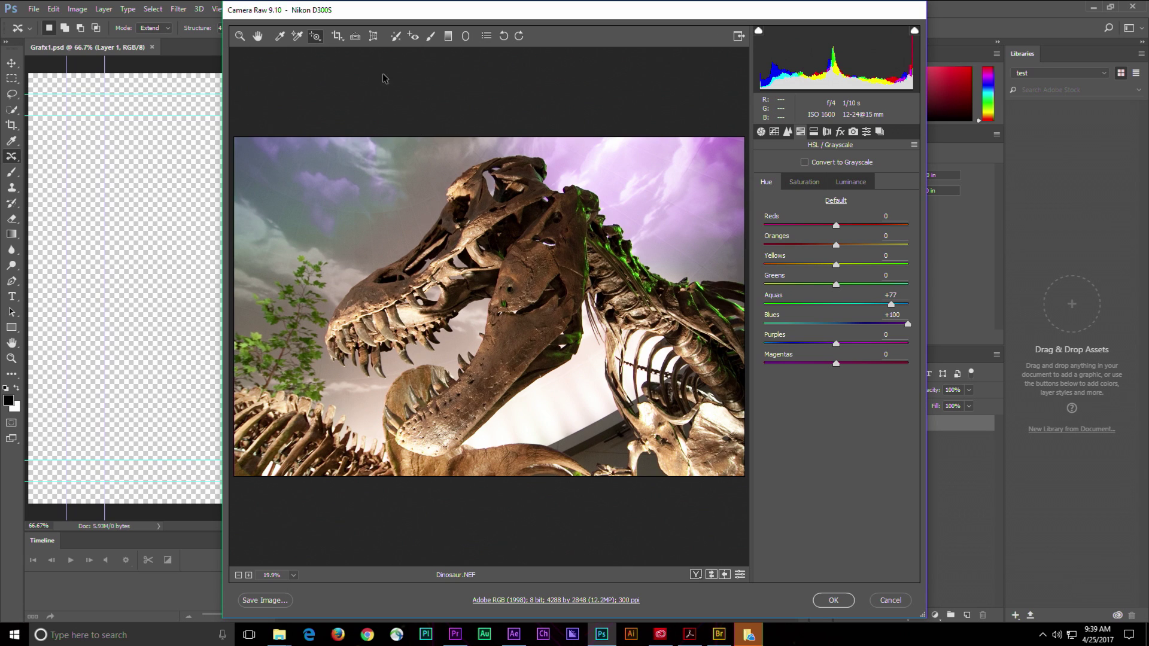
- Raise the dinosaur bones' saturation with the Targeted Adjustment tool, to Oranges +77 and Yellows +30
left_click(320, 40)
left_click(329, 83)
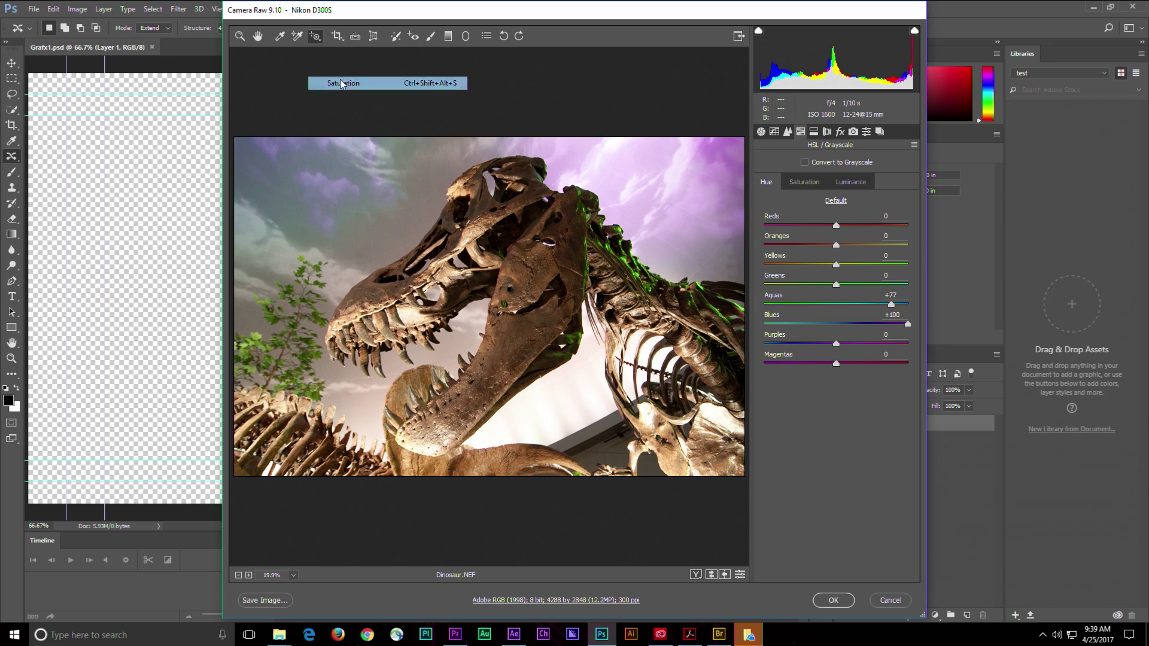
left_click_drag(522, 328, 529, 280)
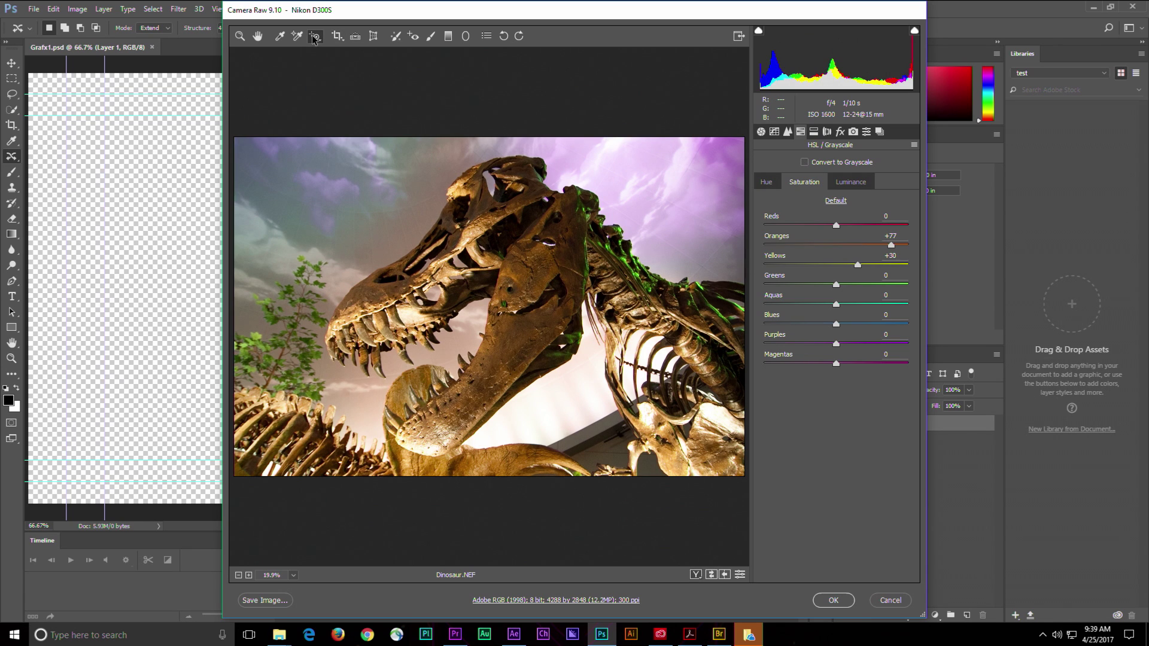
- Brighten the bones with the targeted Luminance adjustment to Oranges +60 and Yellows +10, and accept the Camera Raw settings
left_click(313, 40)
left_click(337, 96)
left_click_drag(534, 251, 538, 219)
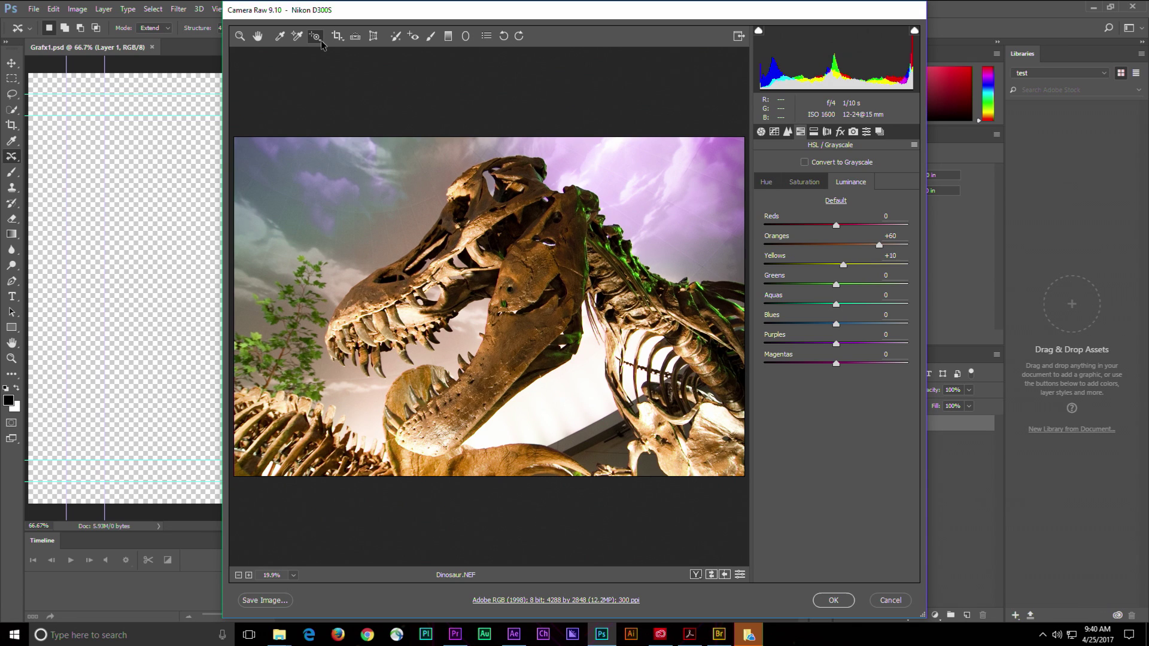
left_click(833, 601)
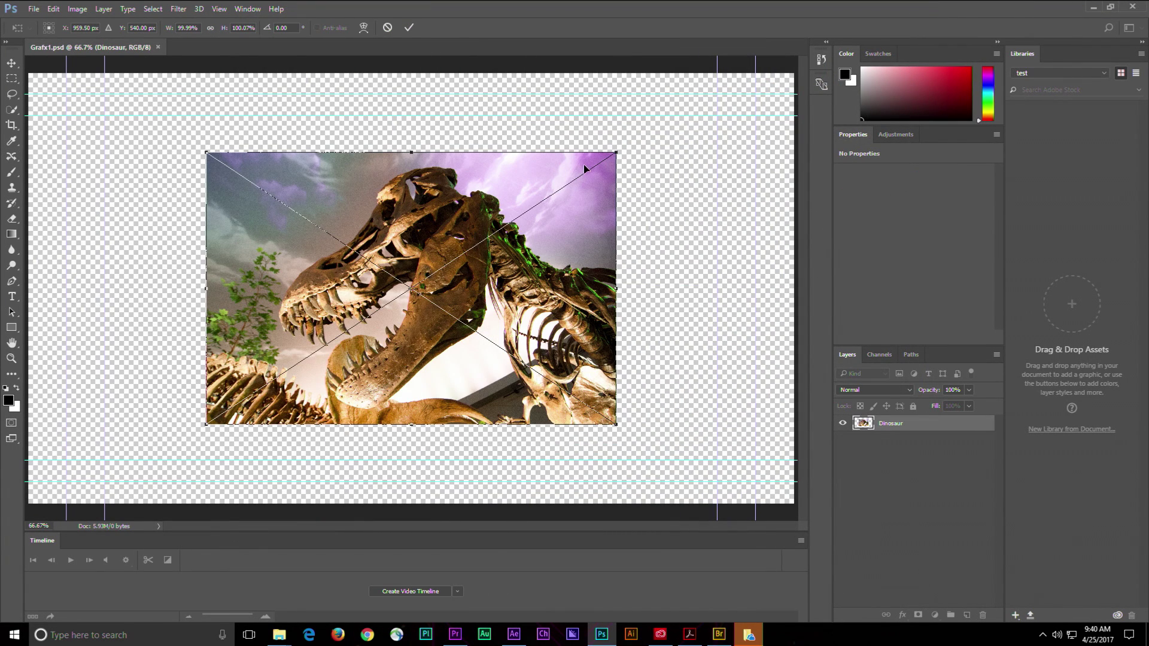
- Scale the placed dinosaur photo to about 194% so it fills the frame, and save and close Grafx1.psd
left_click_drag(618, 152, 758, 55)
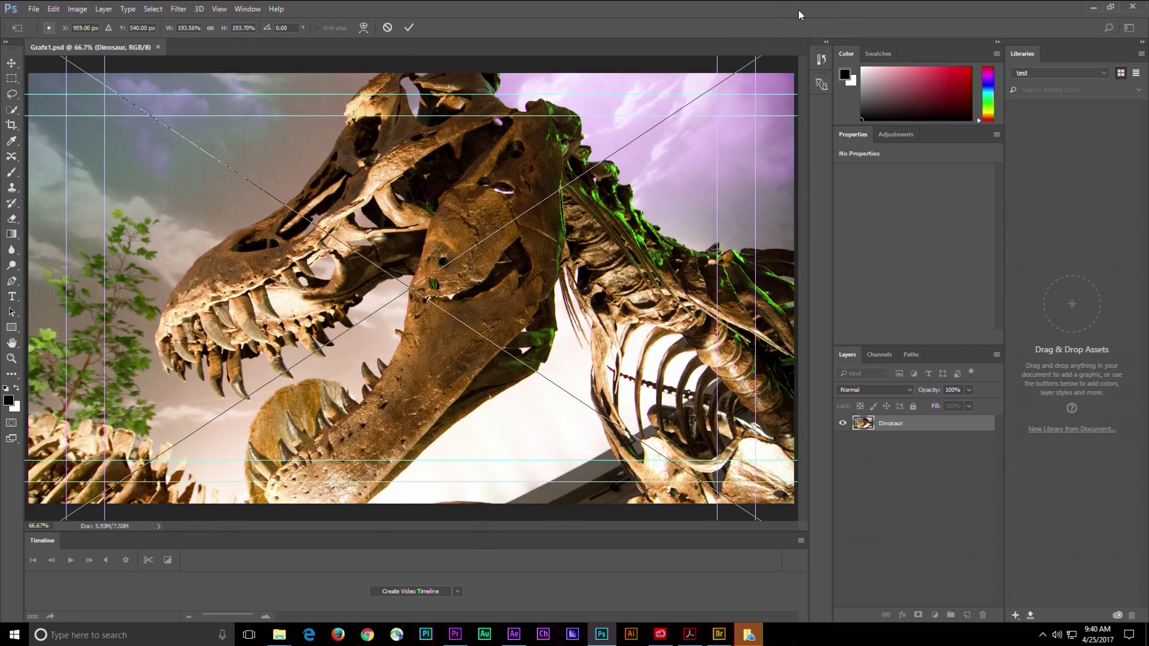
key("Return")
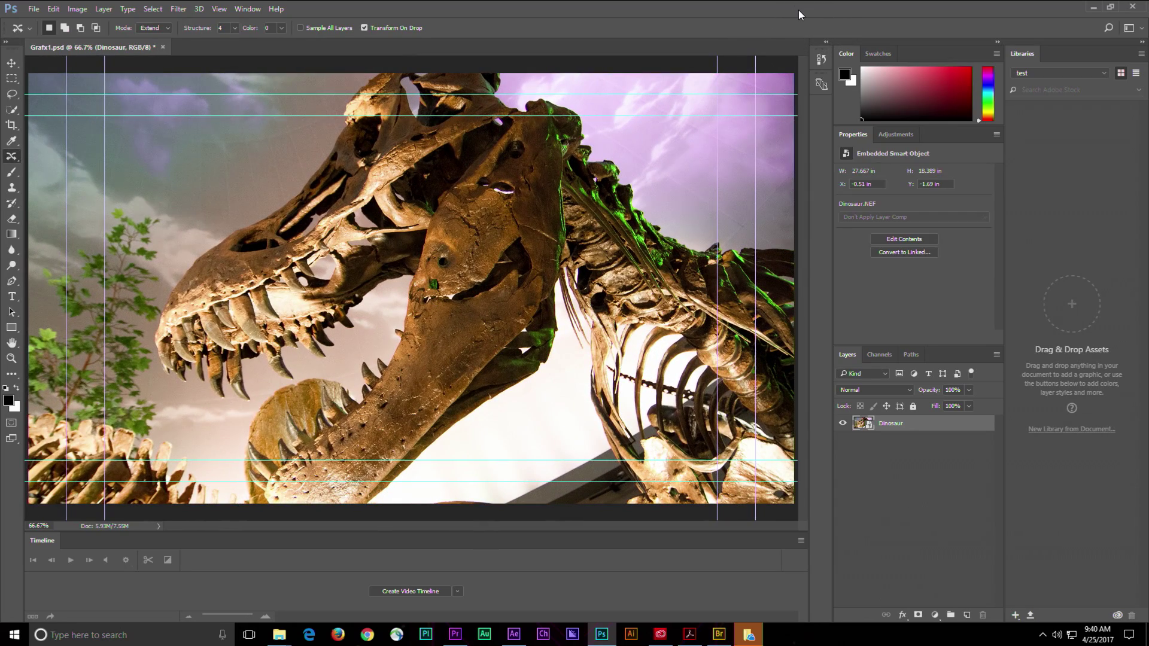
key("ctrl+w")
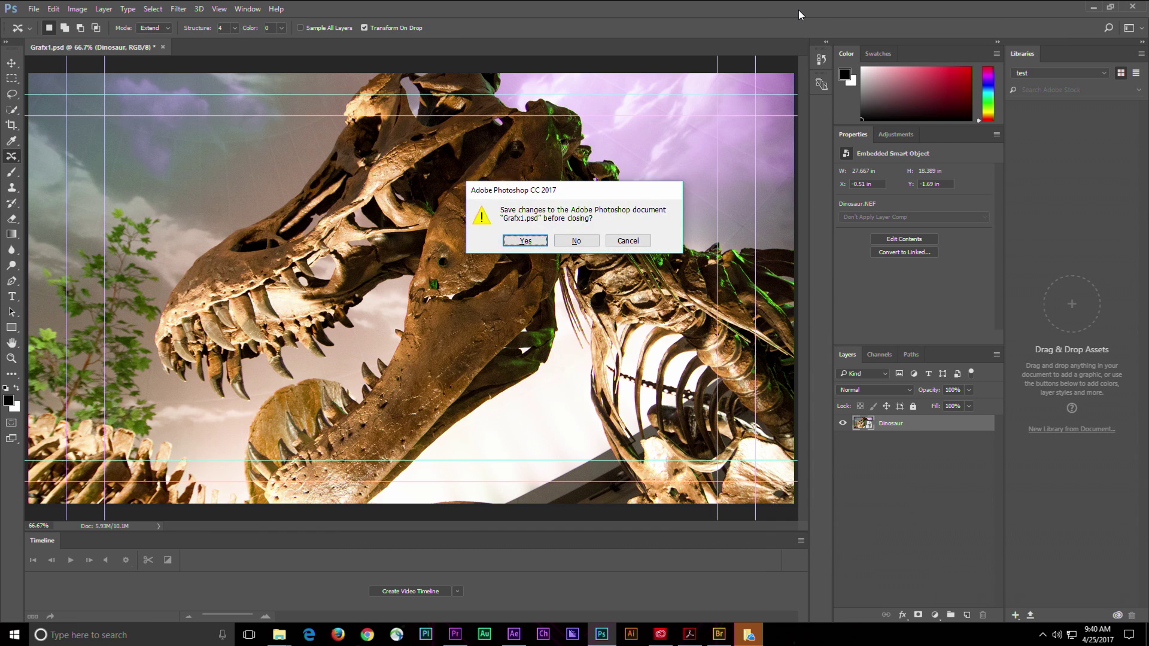
key("Return")
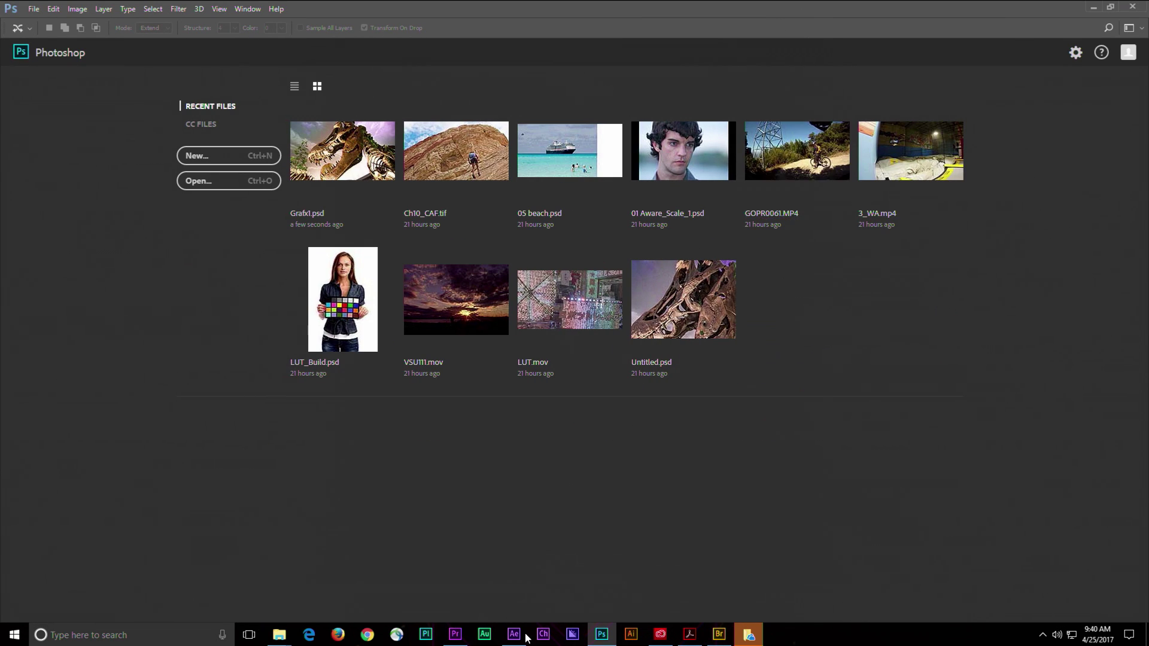
- Switch to Premiere Pro, add Grafx1.psd to track V1 after Averaging 1.mov, and move the playhead onto it
left_click(455, 634)
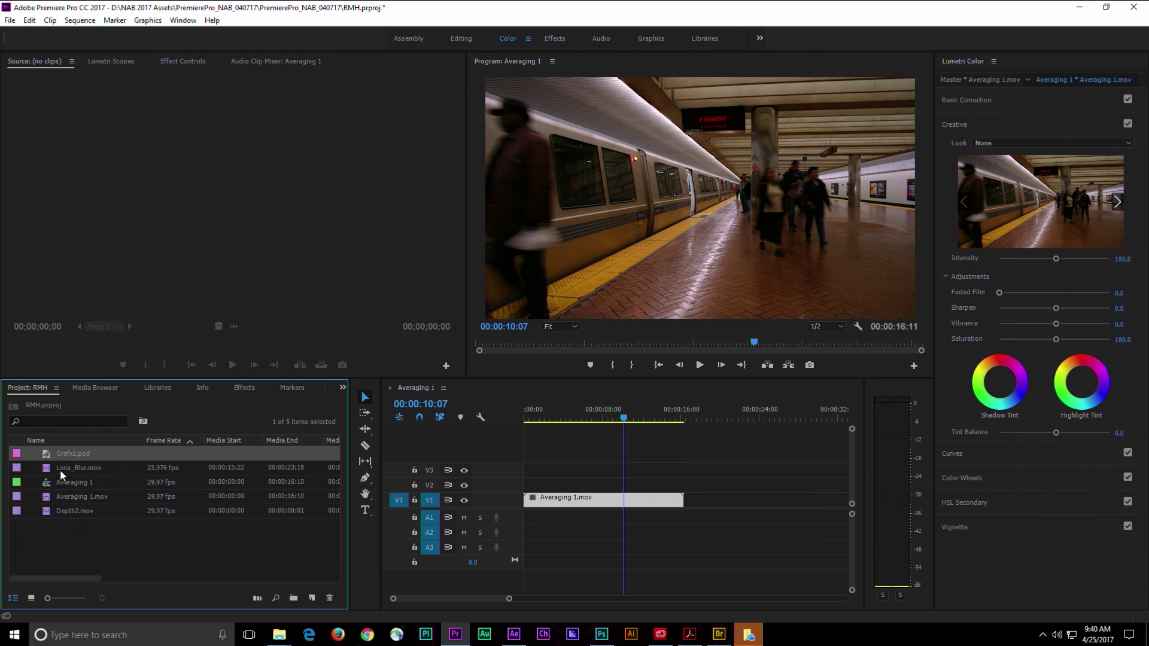
left_click_drag(49, 459, 702, 497)
left_click(700, 413)
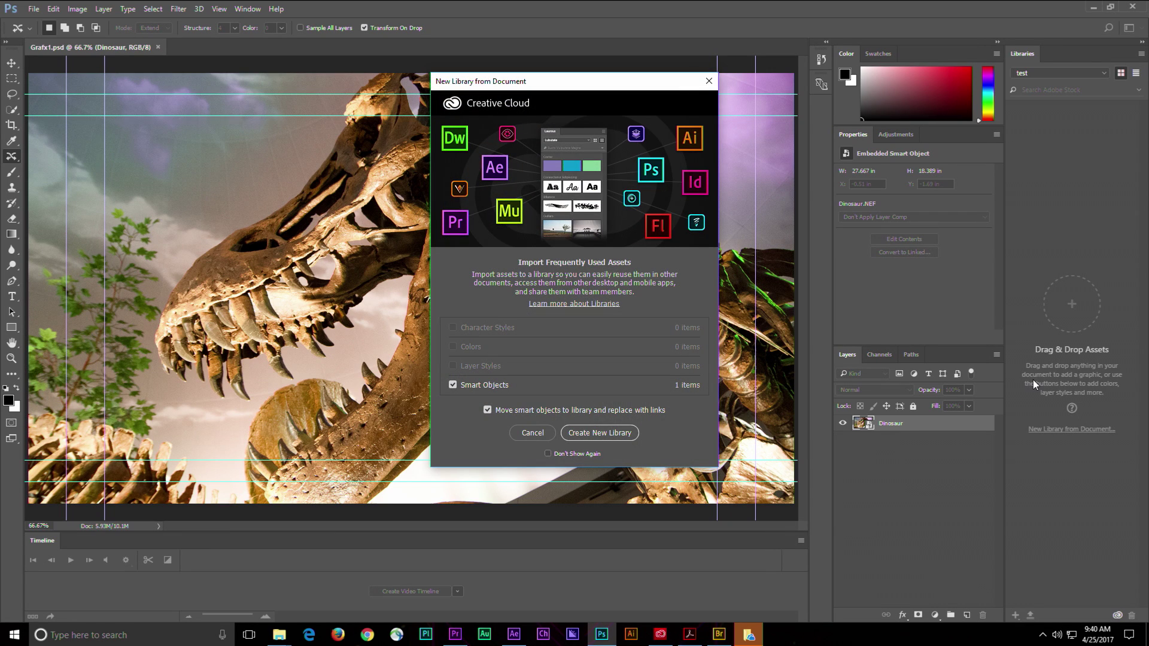
- Reopen the Dinosaur smart object in Camera Raw and target the sky's Hue to Blues +7, Purples -17 and Luminance to Blues -36, Purples -10
left_click(711, 81)
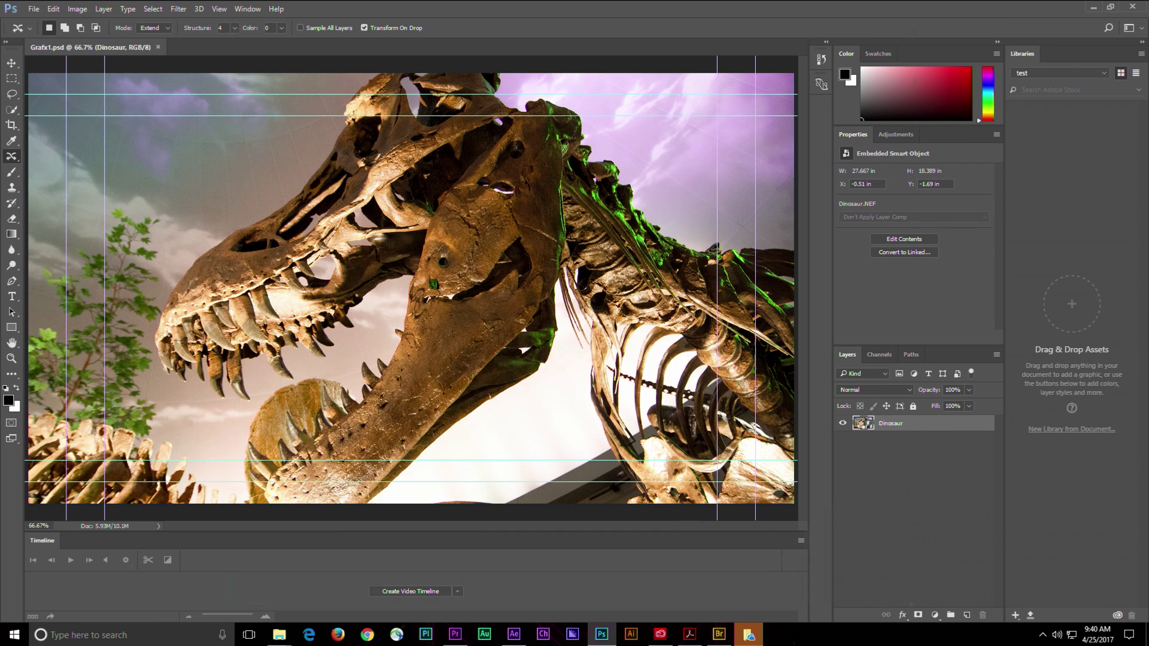
double_click(863, 423)
left_click(315, 37)
left_click(335, 70)
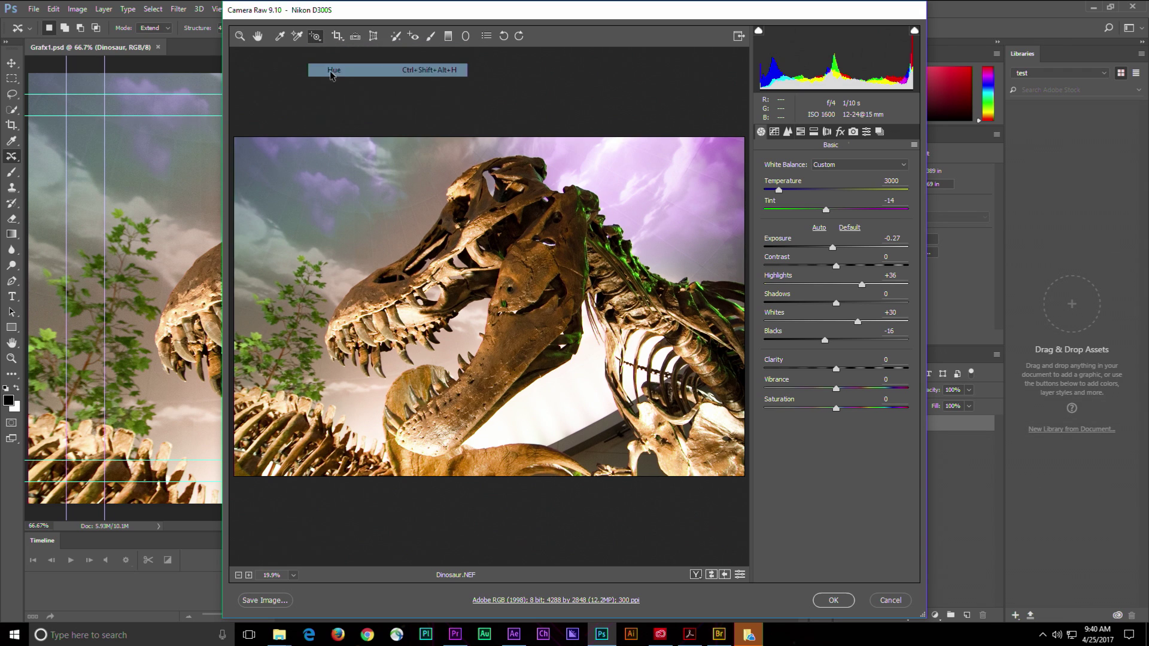
left_click_drag(637, 152, 582, 157)
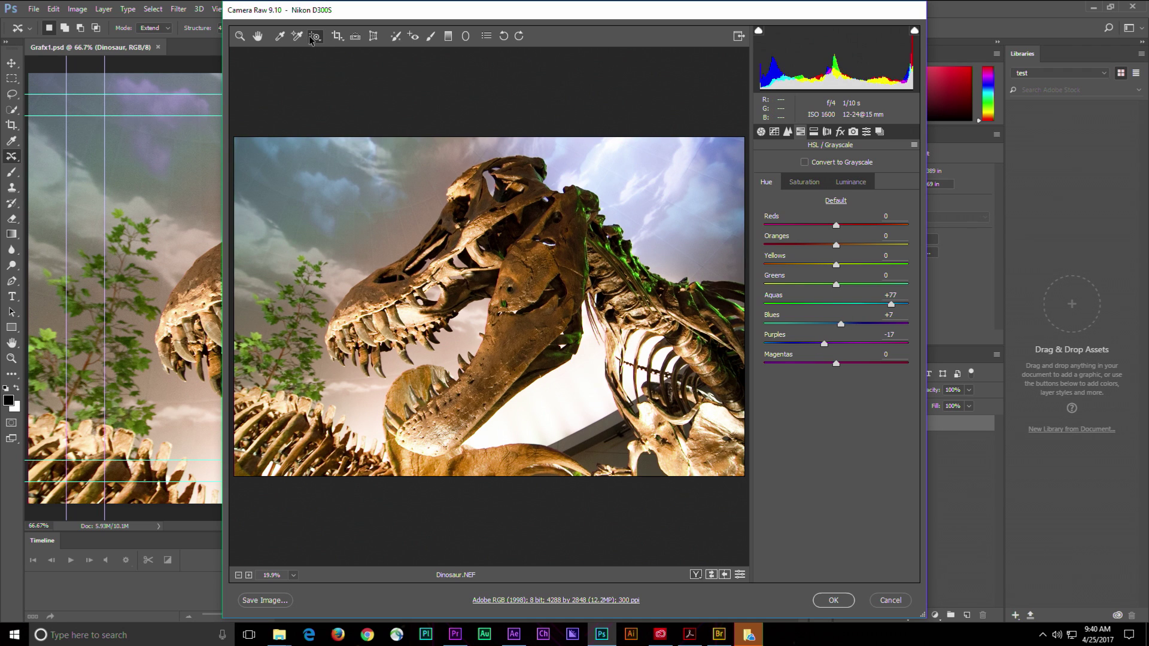
left_click_drag(310, 39, 336, 99)
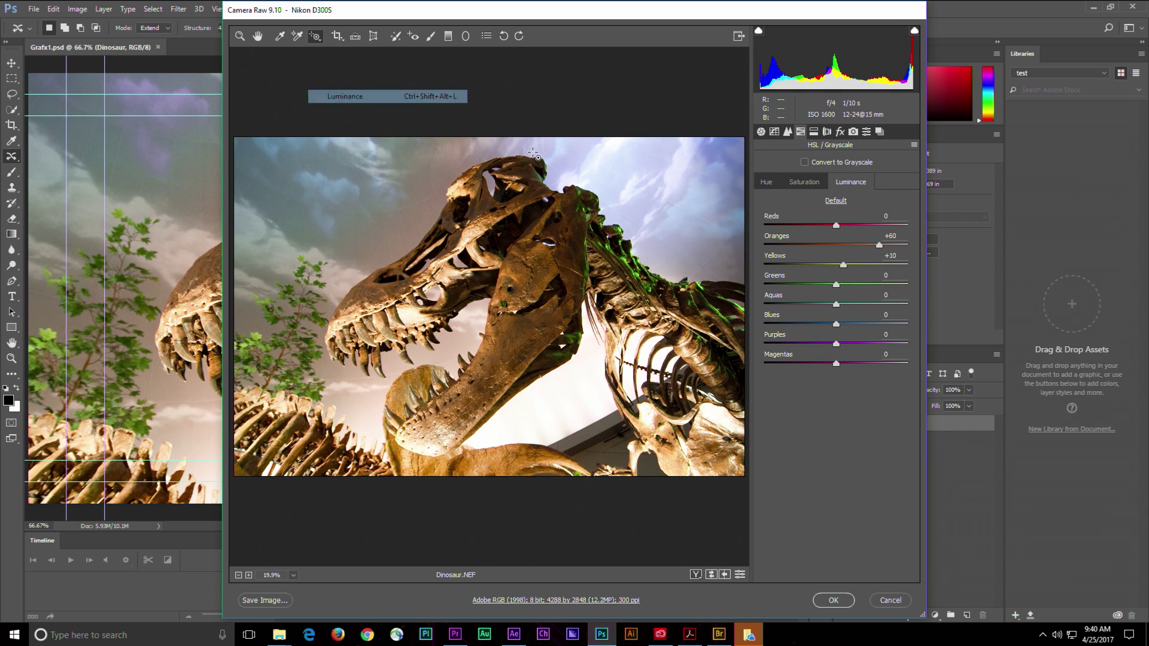
left_click_drag(656, 149, 652, 168)
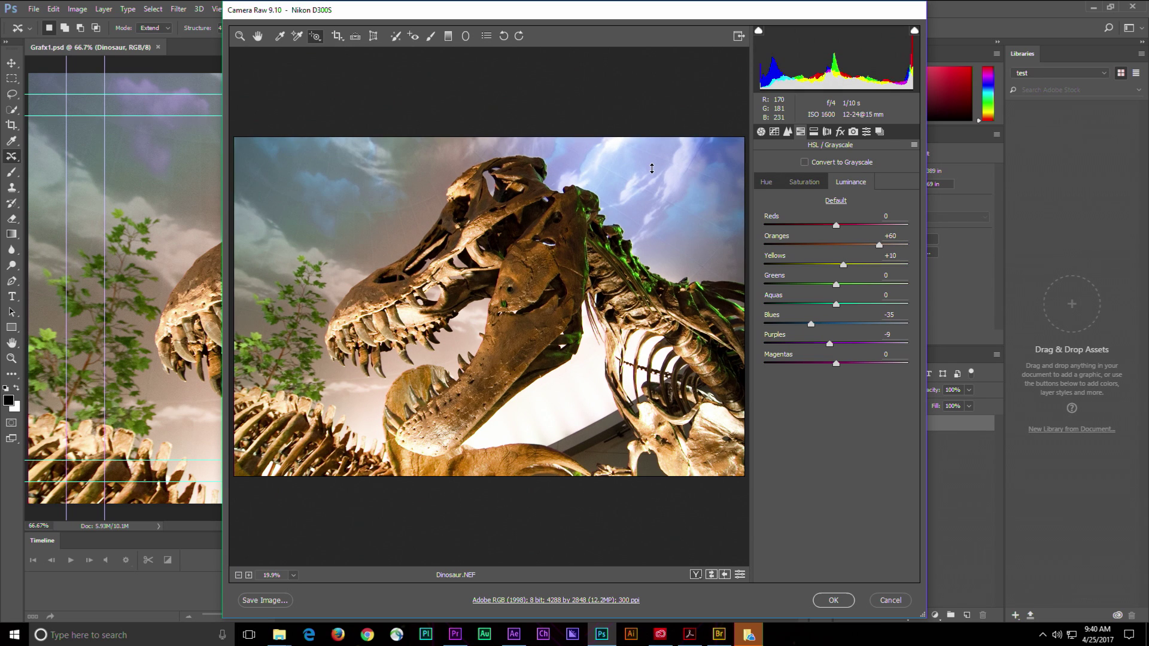
- Convert the dinosaur photo to grayscale through the Grayscale Mix targeted adjustment, and switch to the Parametric Curve adjustment
left_click(311, 39)
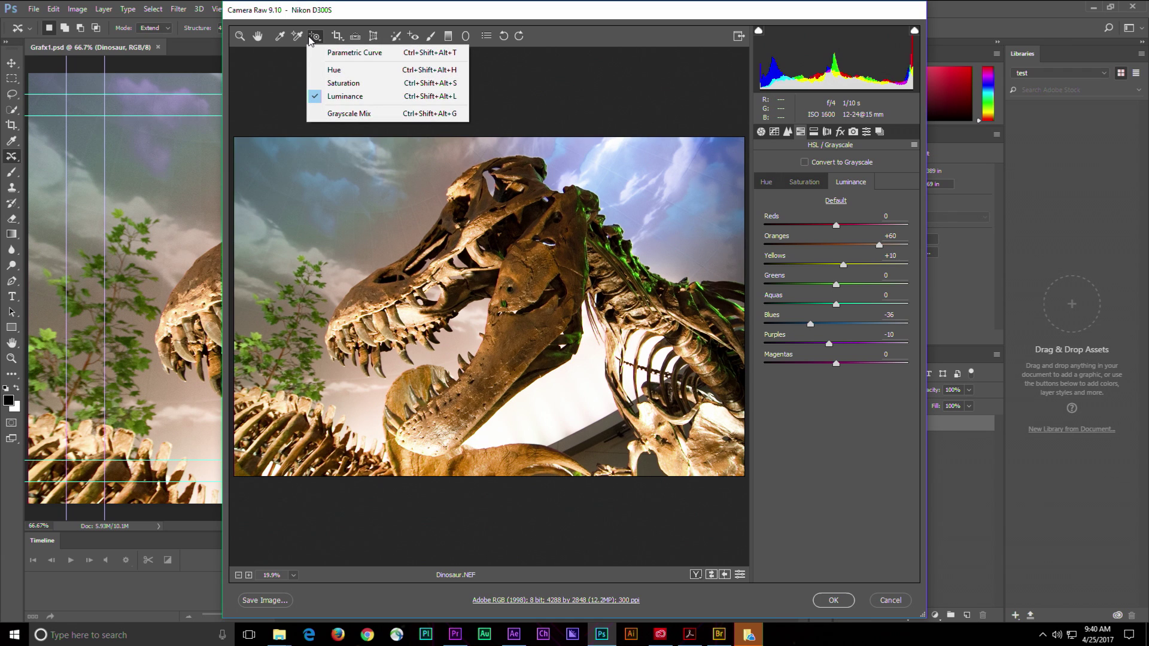
left_click(344, 113)
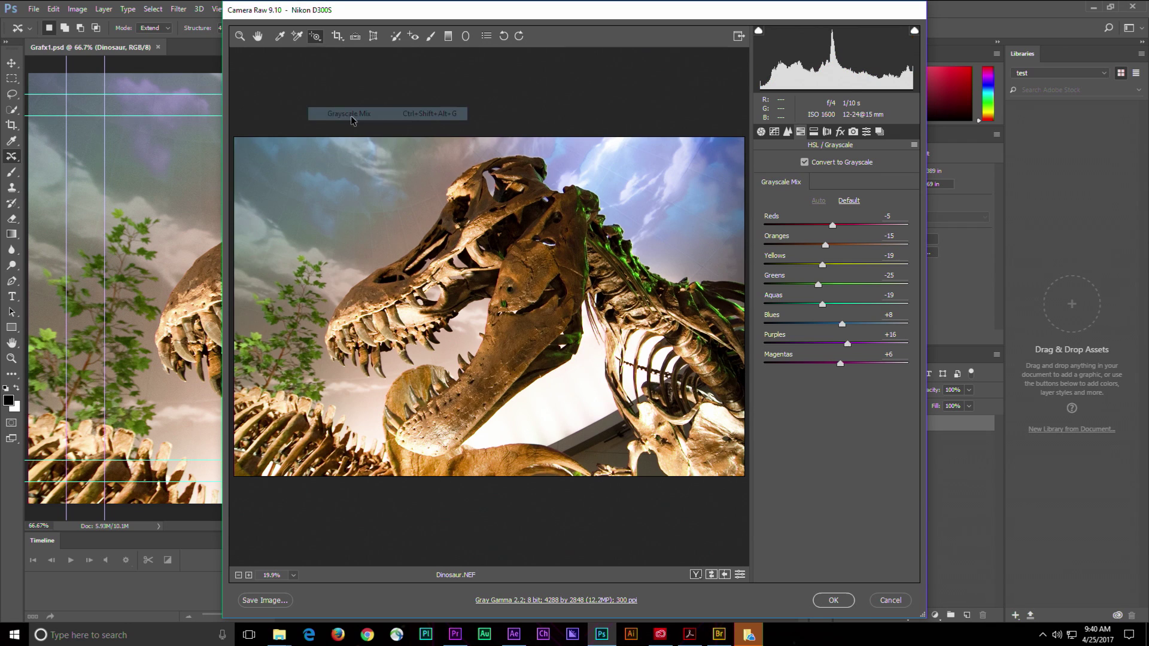
left_click(312, 39)
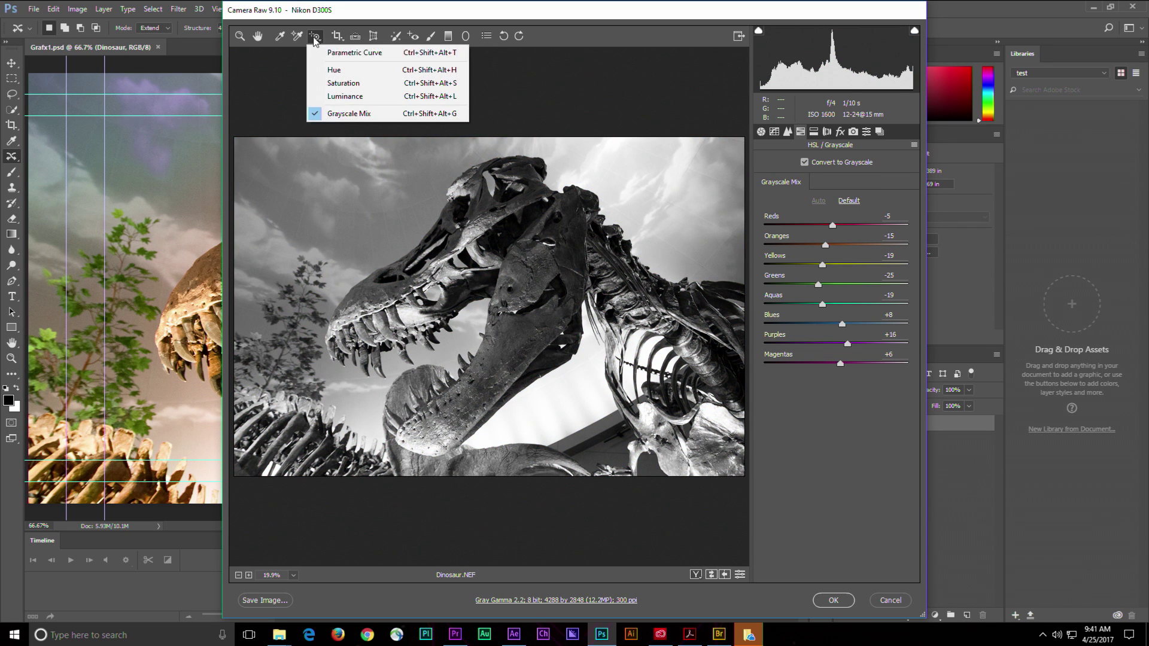
left_click(331, 51)
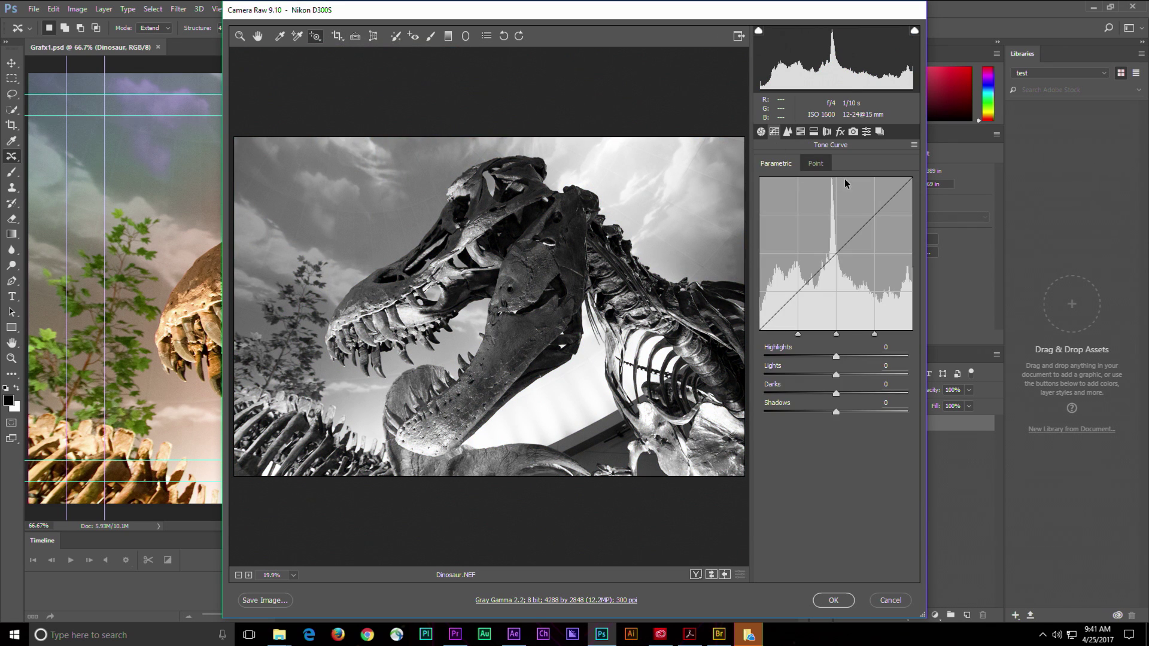
- Set the dinosaur photo's Dehaze amount to +82 and its Post Crop Vignetting amount to -23
left_click(840, 131)
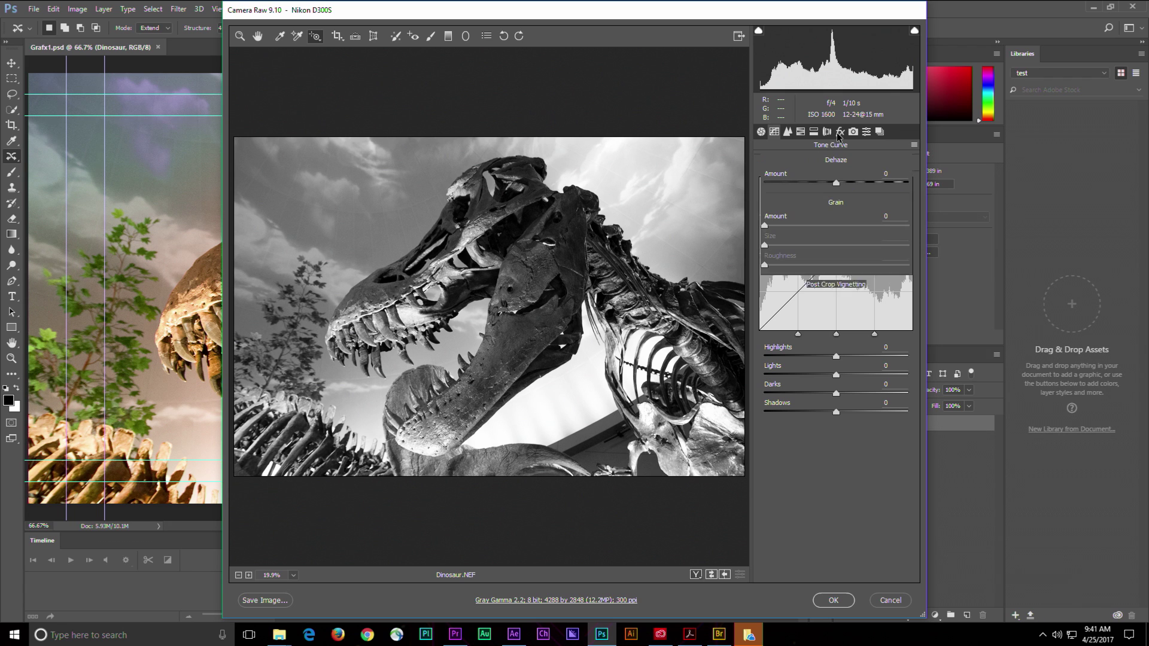
left_click_drag(840, 183, 888, 201)
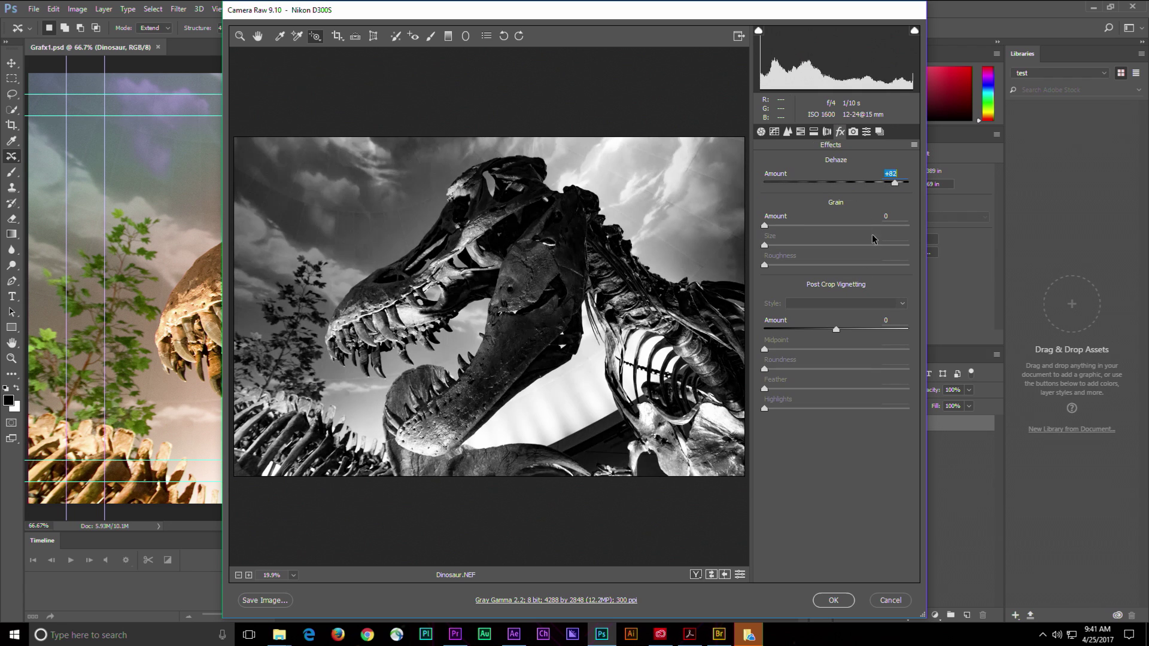
left_click_drag(841, 328, 820, 329)
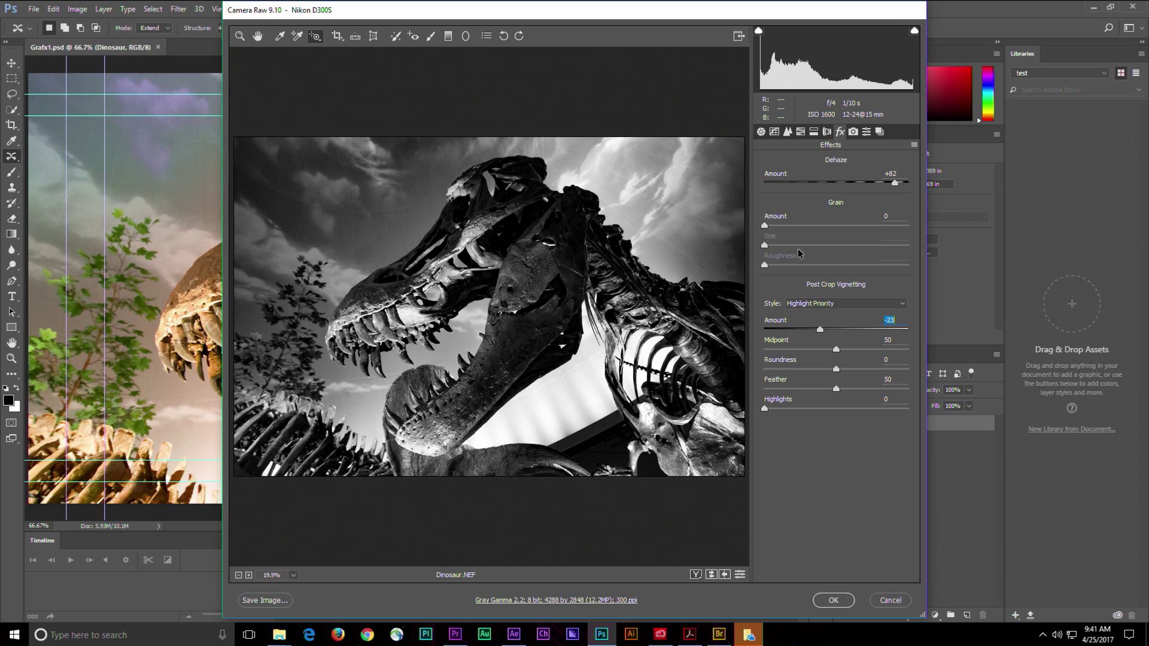
- Raise the dinosaur photo's Exposure and accept the Camera Raw settings
left_click(761, 132)
left_click_drag(837, 248, 855, 251)
left_click(833, 600)
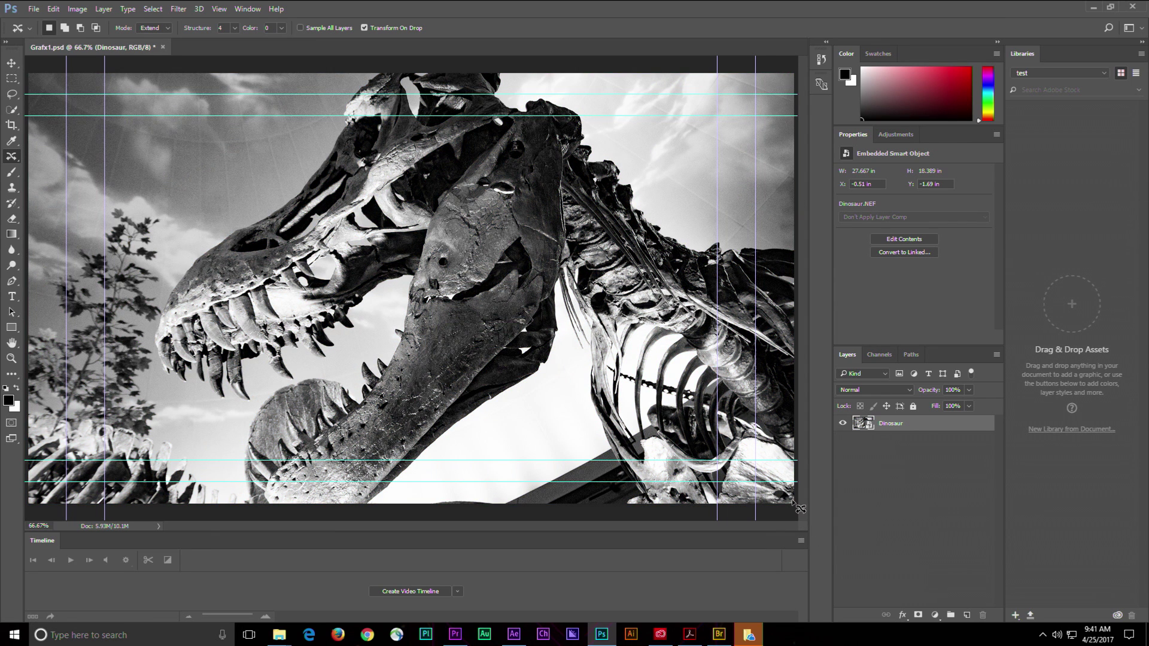
- Enlarge the Dinosaur layer with Free Transform to about 60.7 by 40.4 in and reposition it to frame the upper skull against the sky
key("ctrl+minus")
key("ctrl+minus")
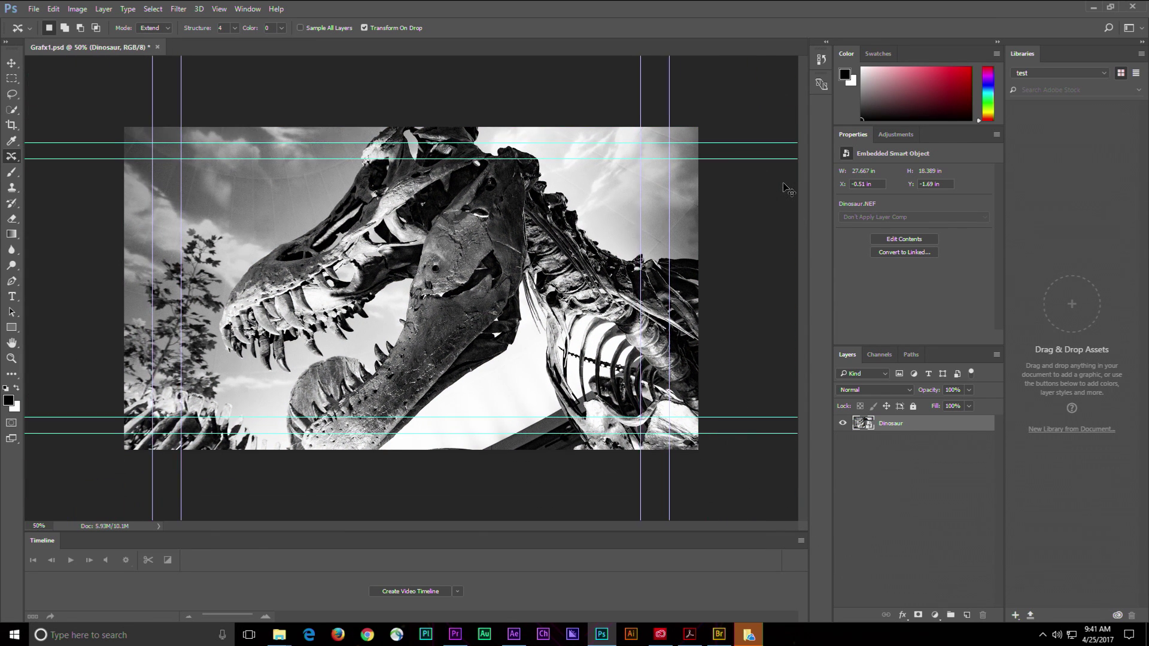
key("ctrl+t")
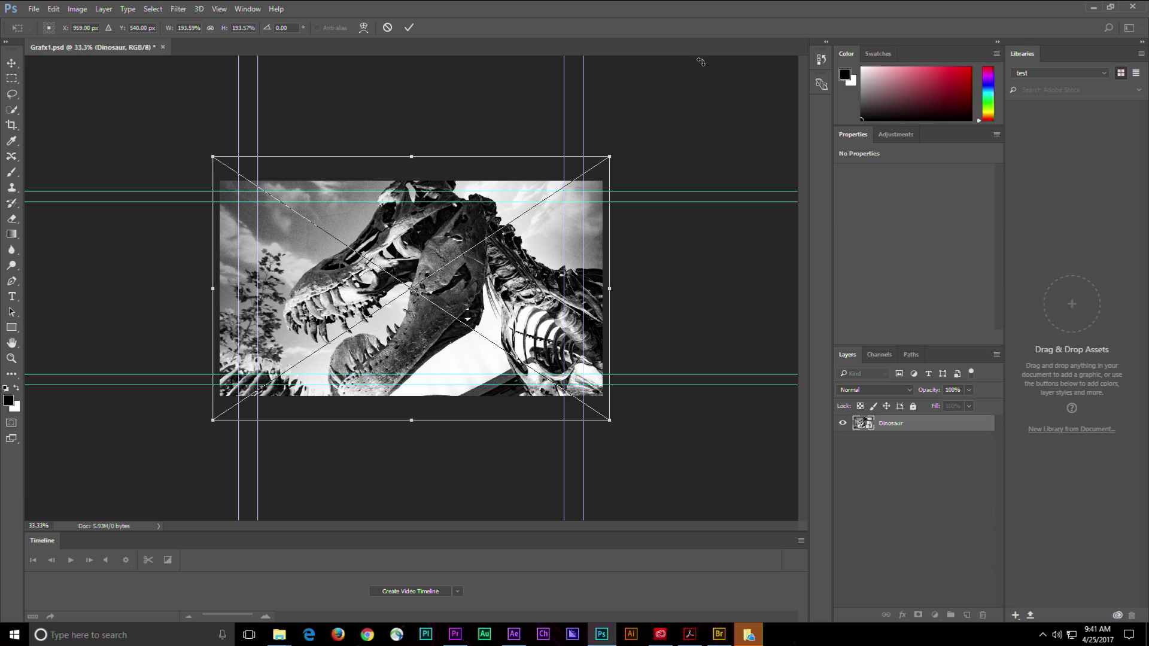
left_click_drag(609, 156, 844, 3)
left_click_drag(485, 282, 564, 415)
key("Return")
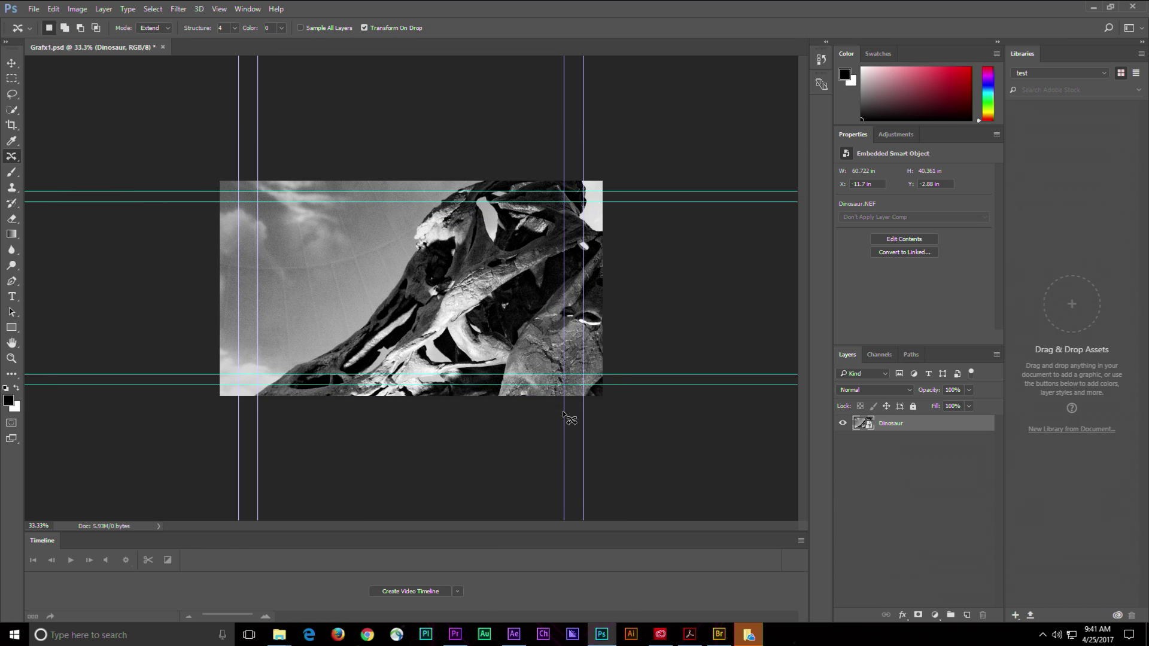
- Save and close Grafx1.psd, and return to Premiere Pro
key("ctrl+w")
key("Return")
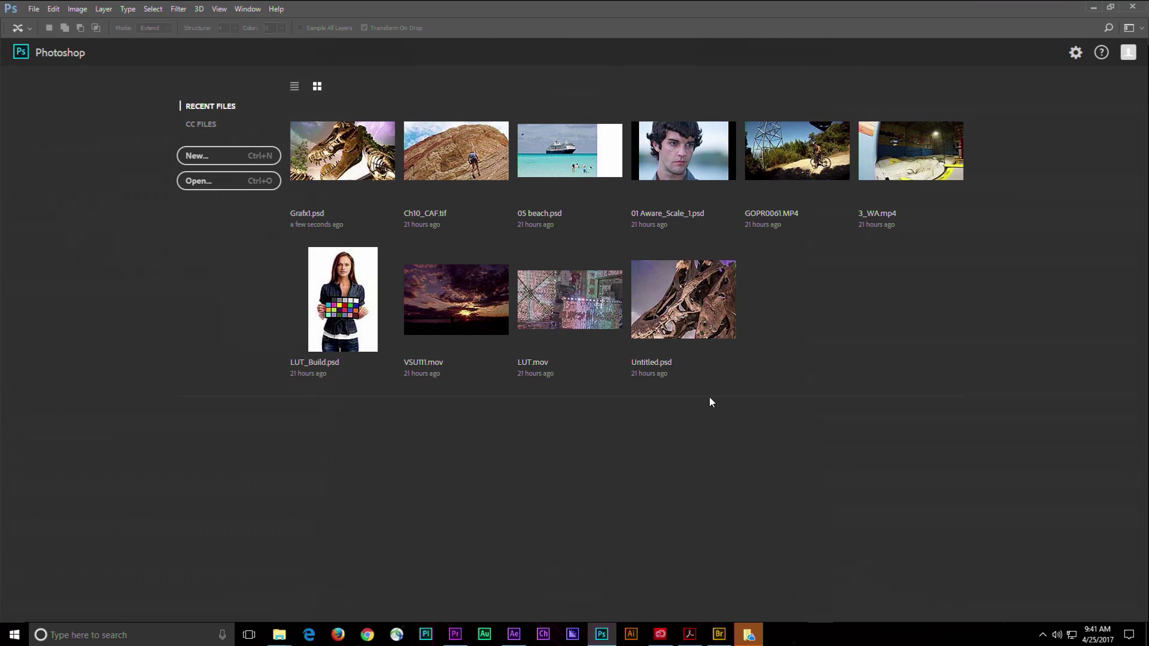
left_click(455, 635)
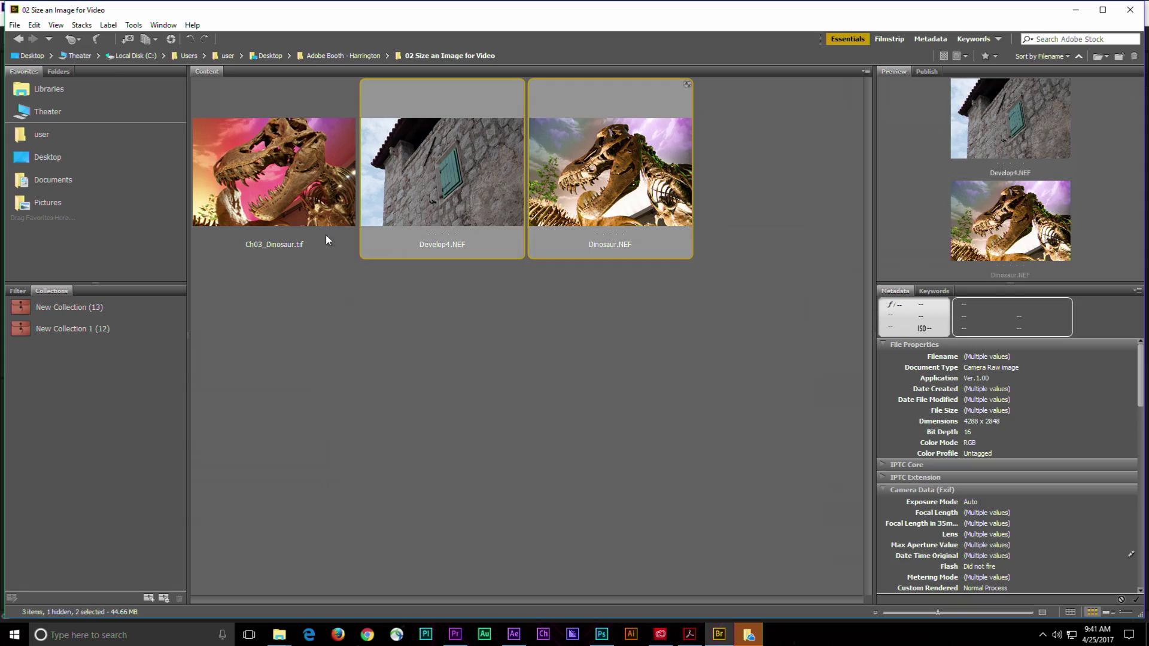
- Clear the selection in Bridge and open the 03 Adjust Raw folder under Adobe Booth - Harrington
left_click(455, 365)
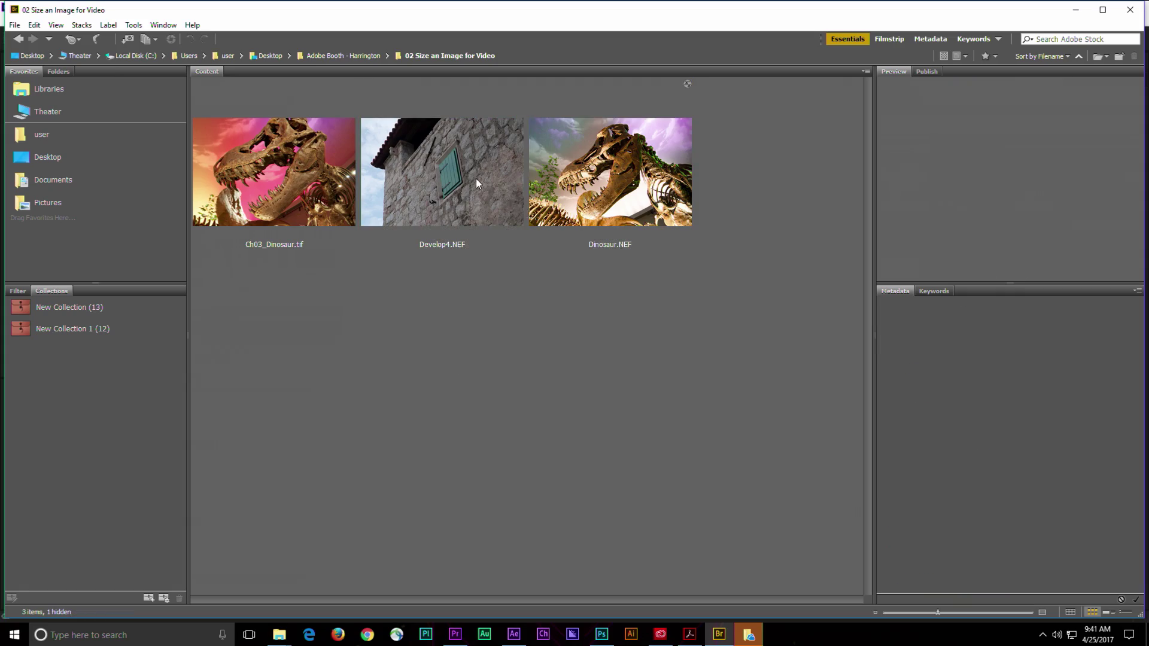
left_click(347, 55)
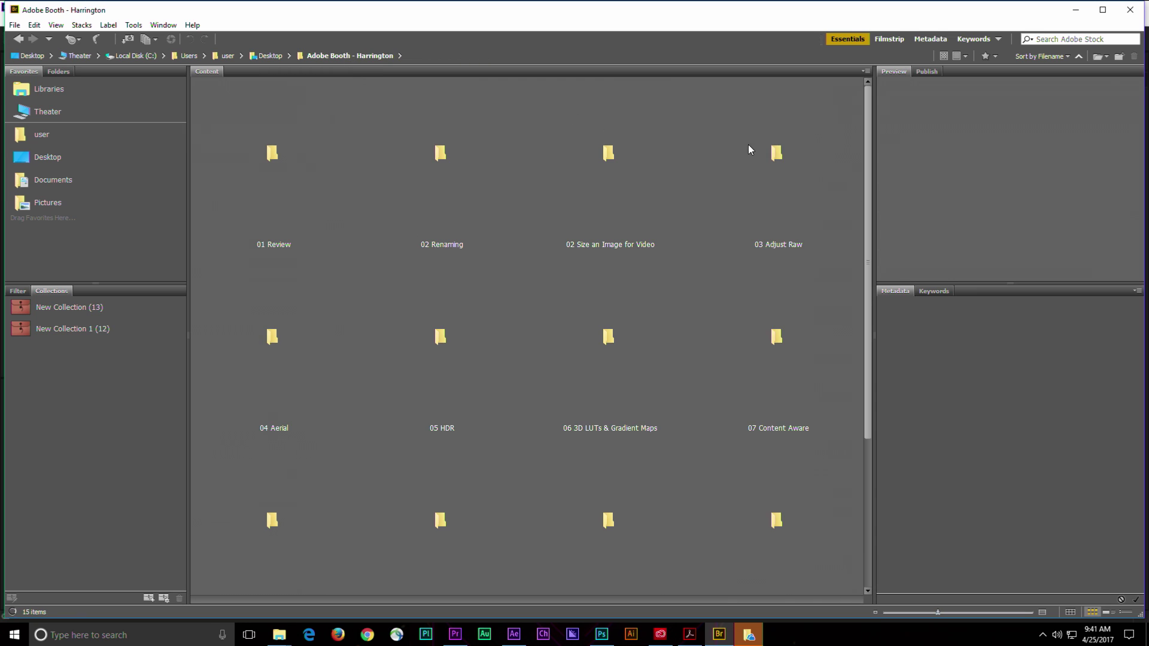
left_click(780, 155)
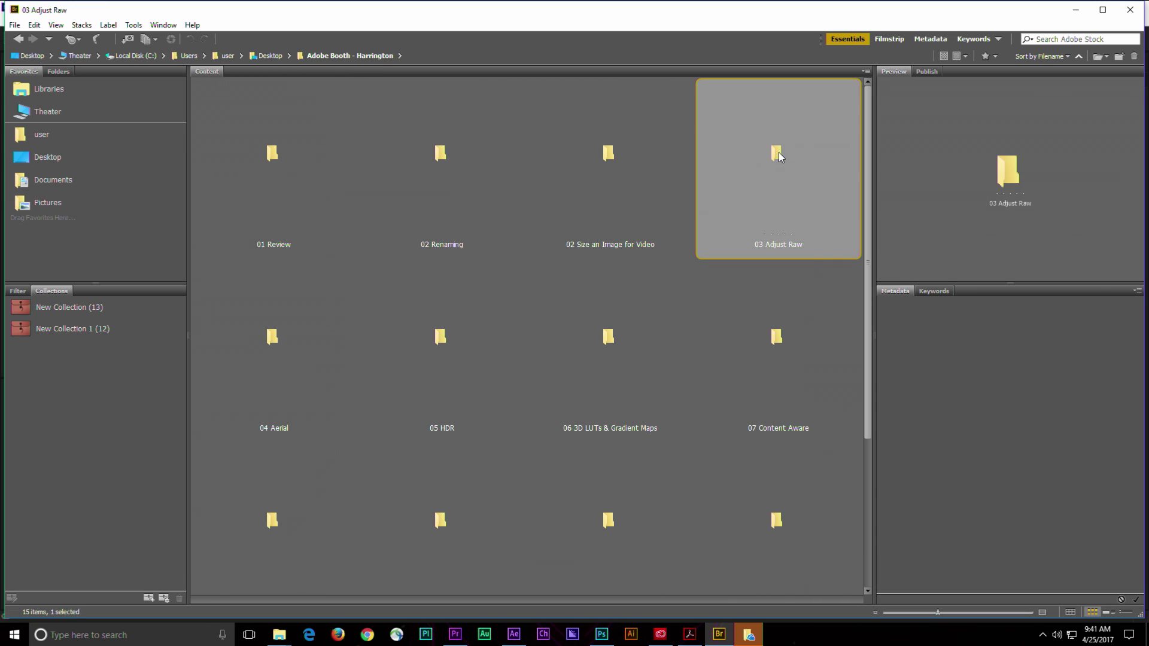
double_click(780, 157)
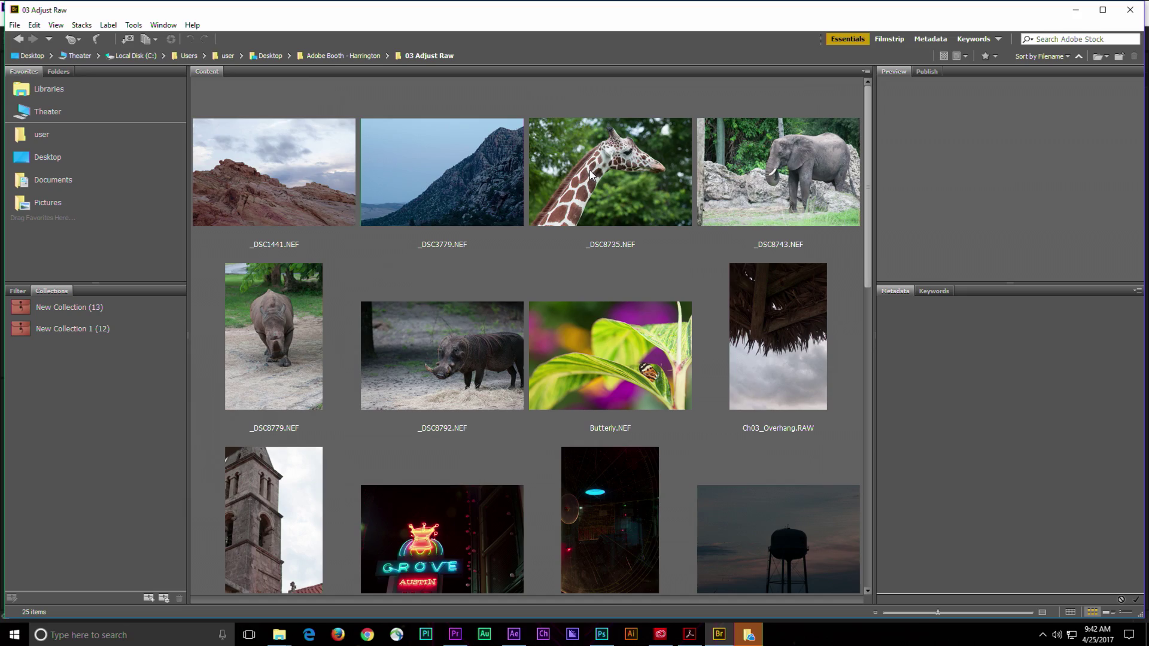
- Select _DSC1441.NEF, Ch10_Major_Fix.NEF, Control_Room.NEF and GOPR2434.GPR, and open them together in Camera Raw
left_click(305, 180)
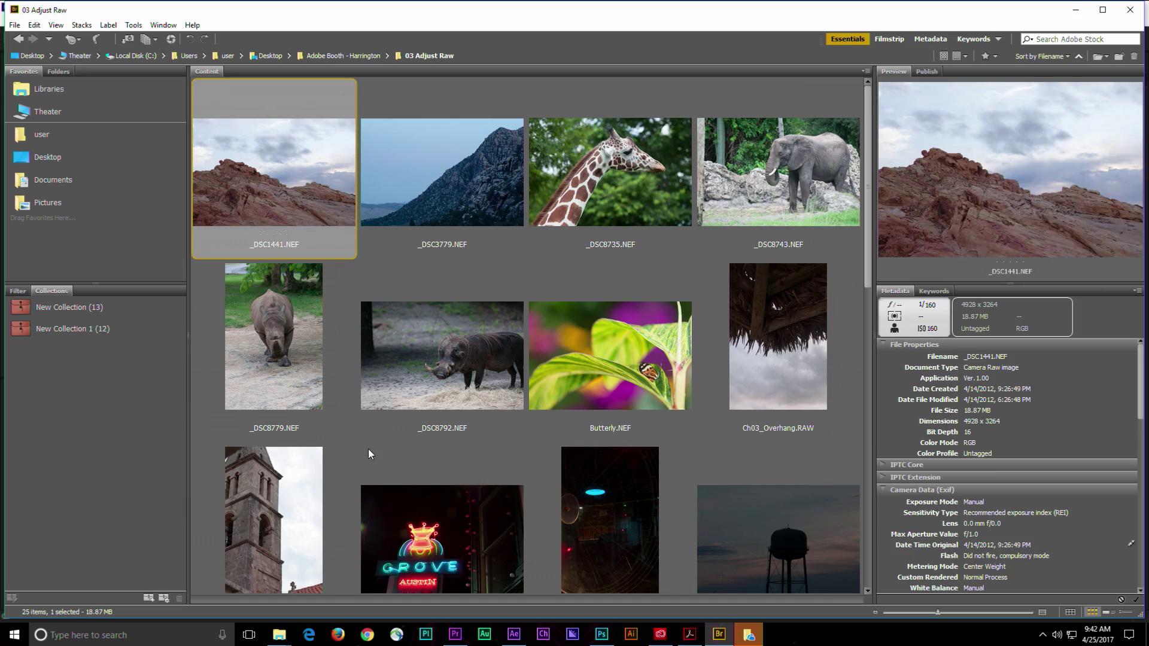
left_click(303, 482, "ctrl")
left_click(675, 535, "ctrl")
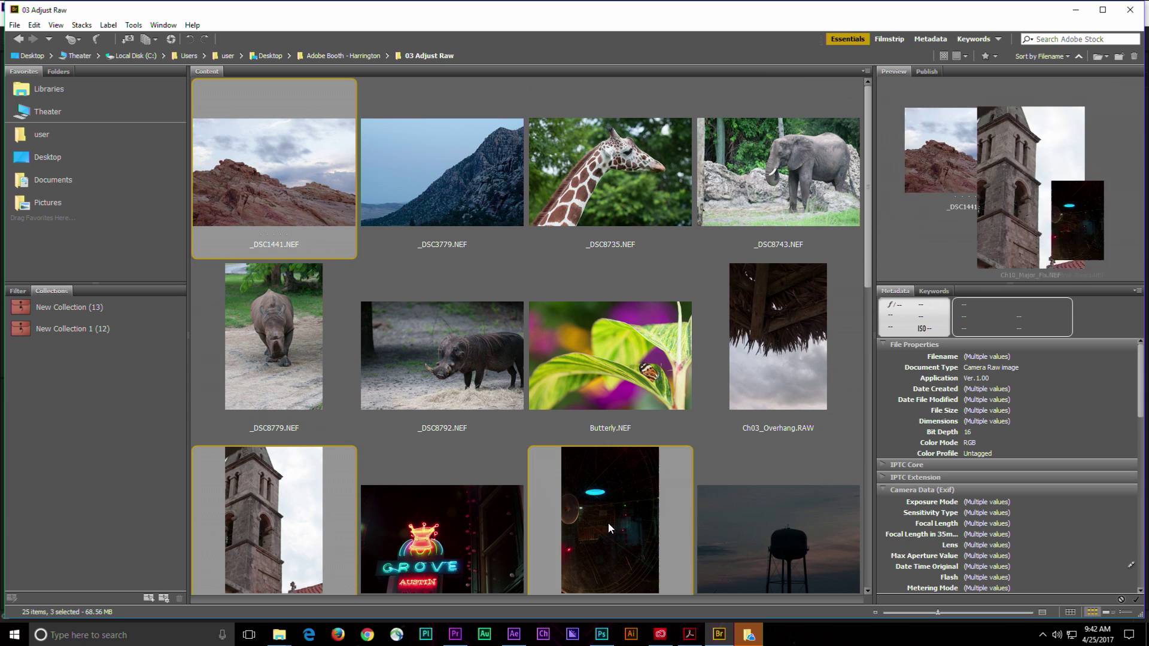
left_click_drag(868, 243, 867, 484)
left_click(449, 478, "ctrl")
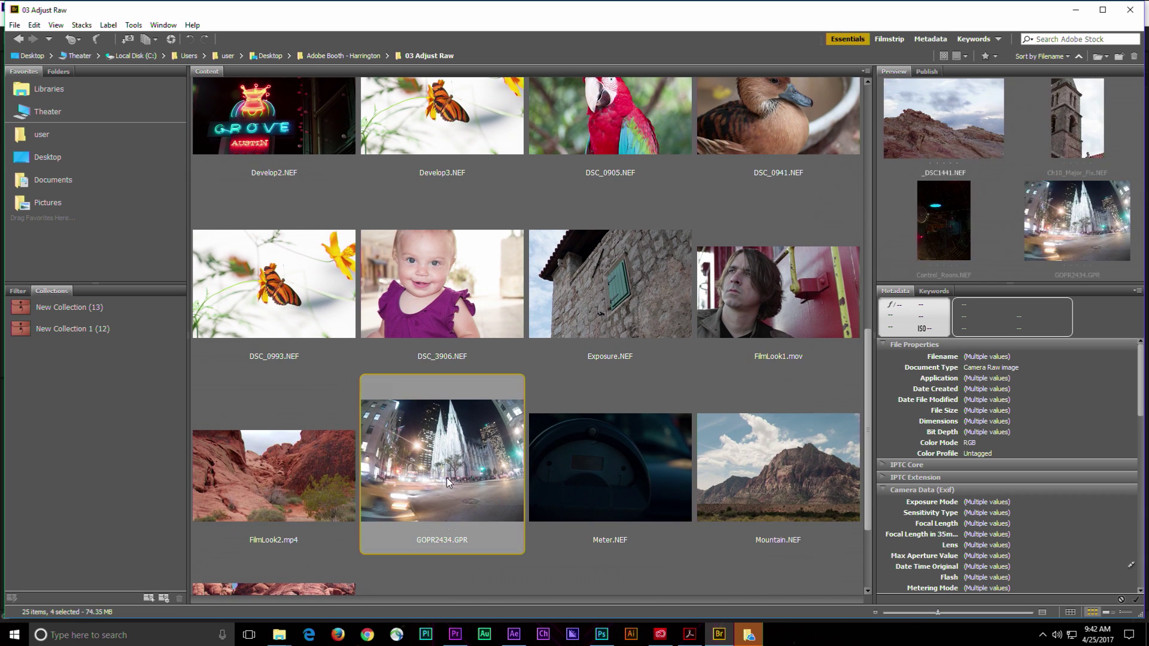
right_click(446, 478)
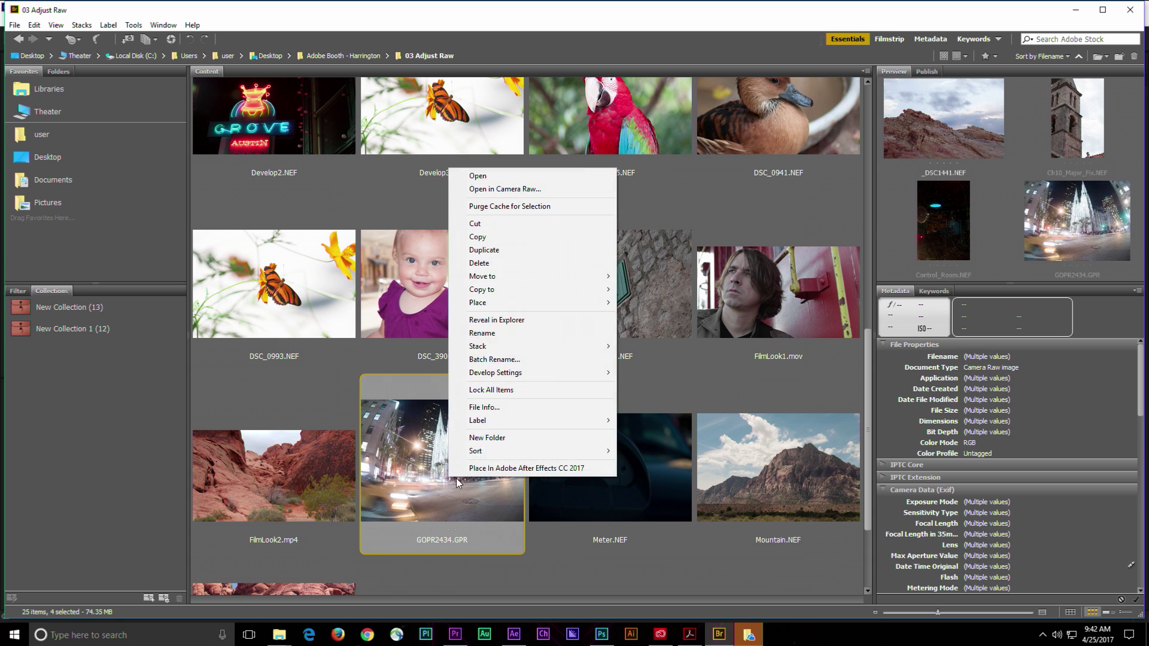
left_click(547, 188)
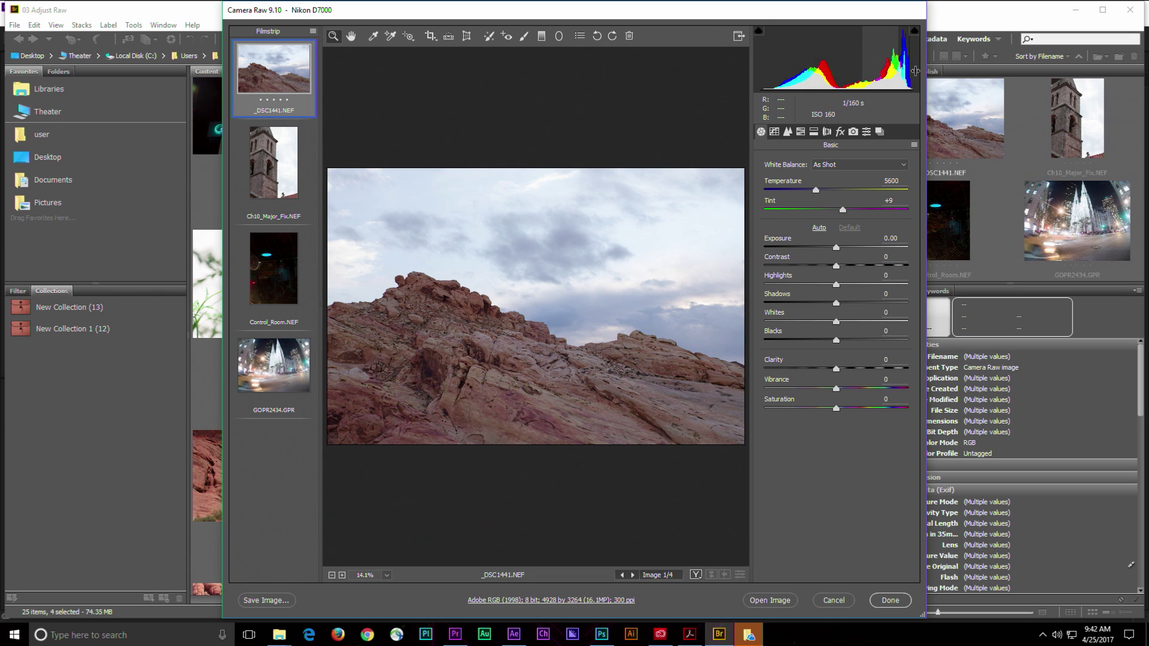
- Adjust _DSC1441.NEF's tones on the histogram to Exposure -0.52, Highlights -100, Shadows +43, Whites -26 and Blacks -19
left_click_drag(878, 59, 796, 60)
left_click_drag(838, 70, 762, 76)
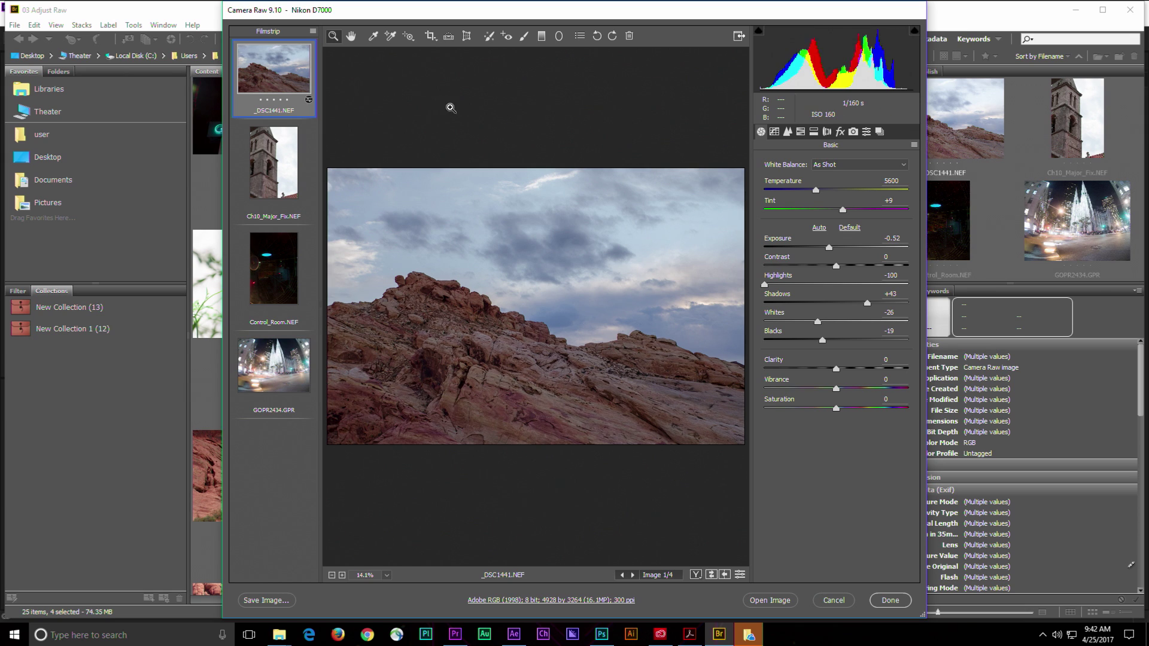
- Brighten the rocks and darken the sky with targeted Parametric Curve adjustments, setting Darks to +49 and Lights to -54
left_click(407, 36)
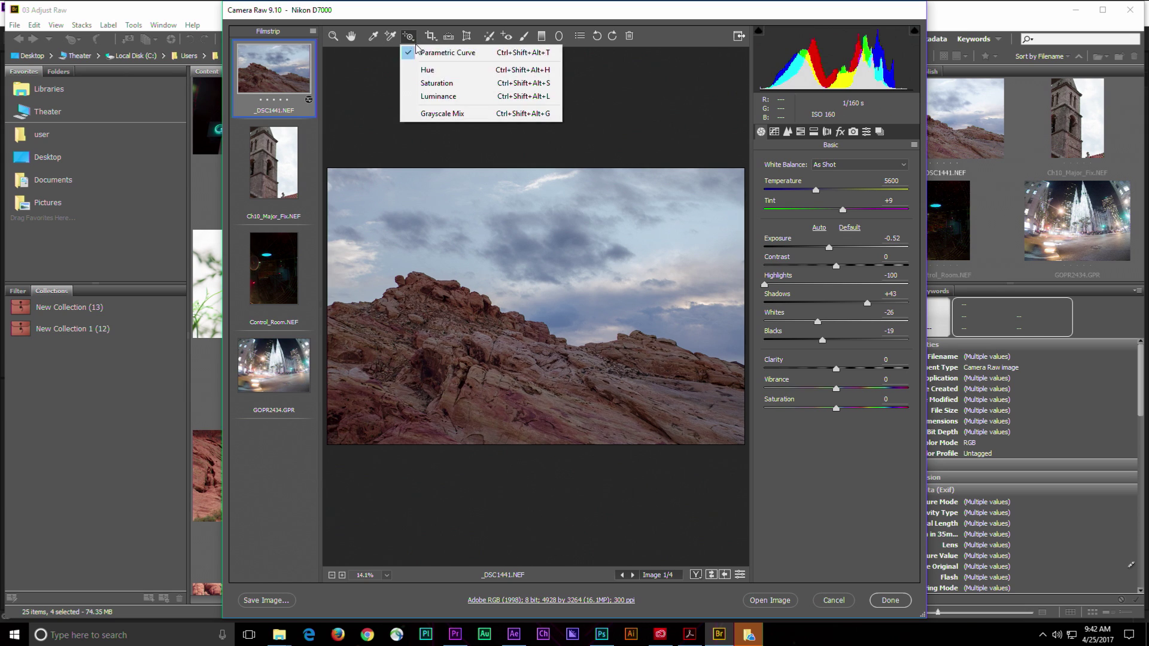
left_click(449, 52)
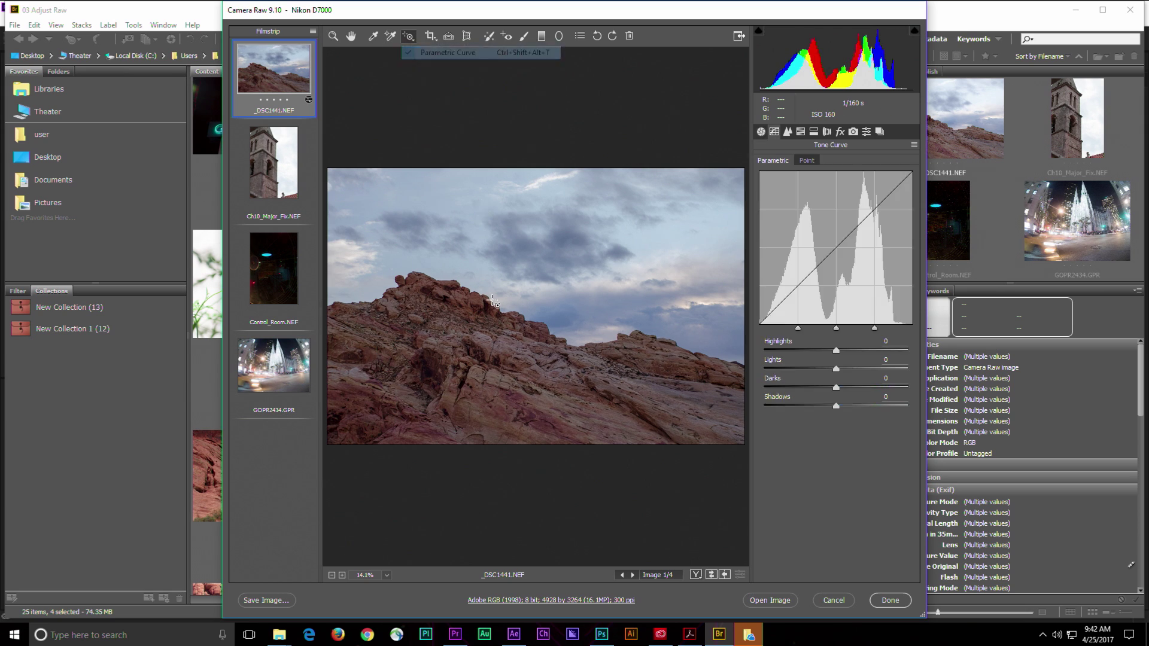
left_click_drag(481, 388, 525, 341)
left_click_drag(553, 222, 549, 250)
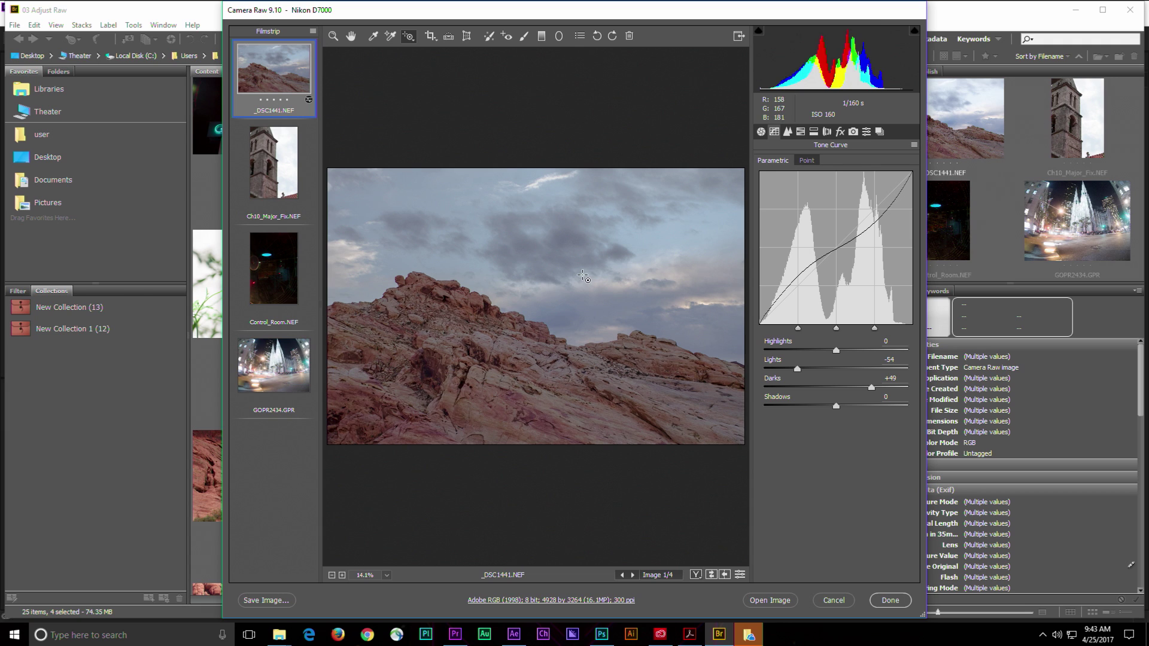
- Increase the saturation of the blue sky and the foreground rocks, and slightly shift the rocks' hue, using targeted adjustments
left_click_drag(413, 39, 435, 84)
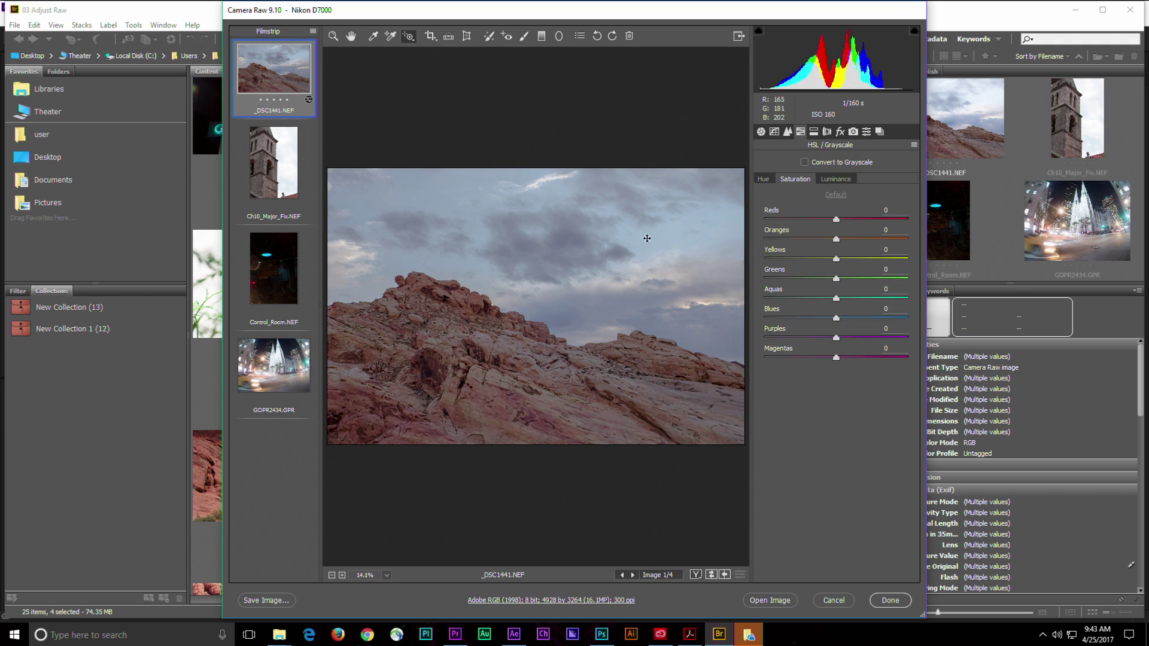
left_click_drag(646, 238, 694, 238)
left_click_drag(583, 400, 598, 399)
left_click_drag(407, 42, 425, 72)
mouse_move(609, 419)
left_mouse_down()
mouse_move(588, 427)
mouse_move(613, 425)
left_mouse_up()
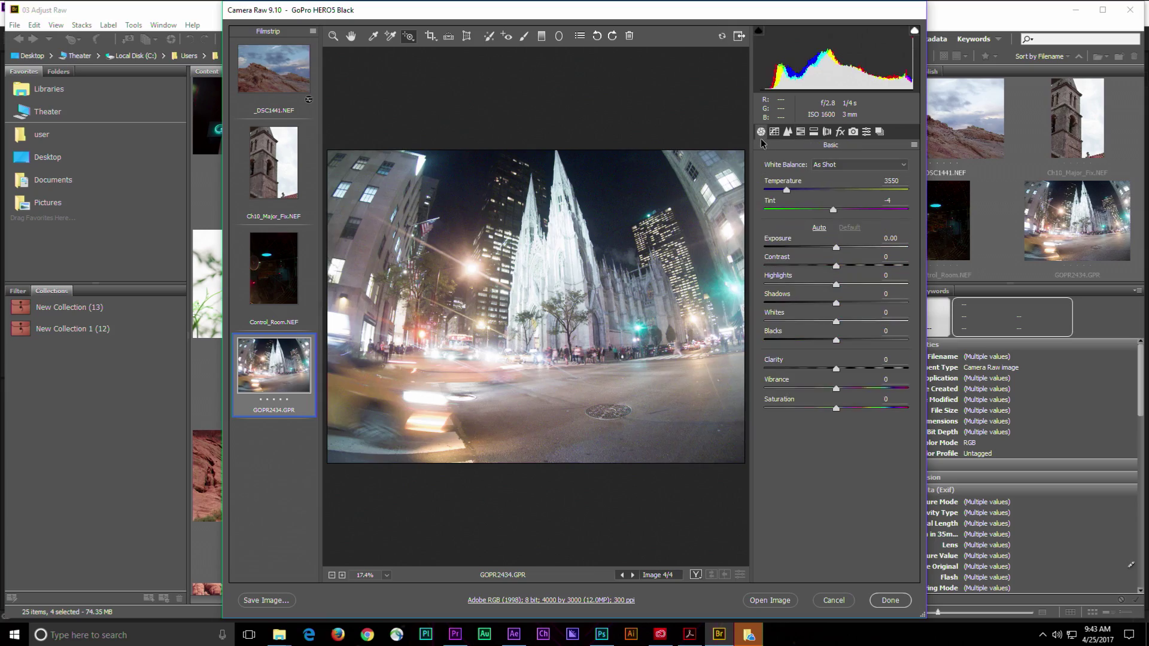
- Set GOPR2434.GPR's Highlights to -96, Exposure to -0.95, Blacks to -48 and Clarity to +60
left_click_drag(837, 285, 769, 305)
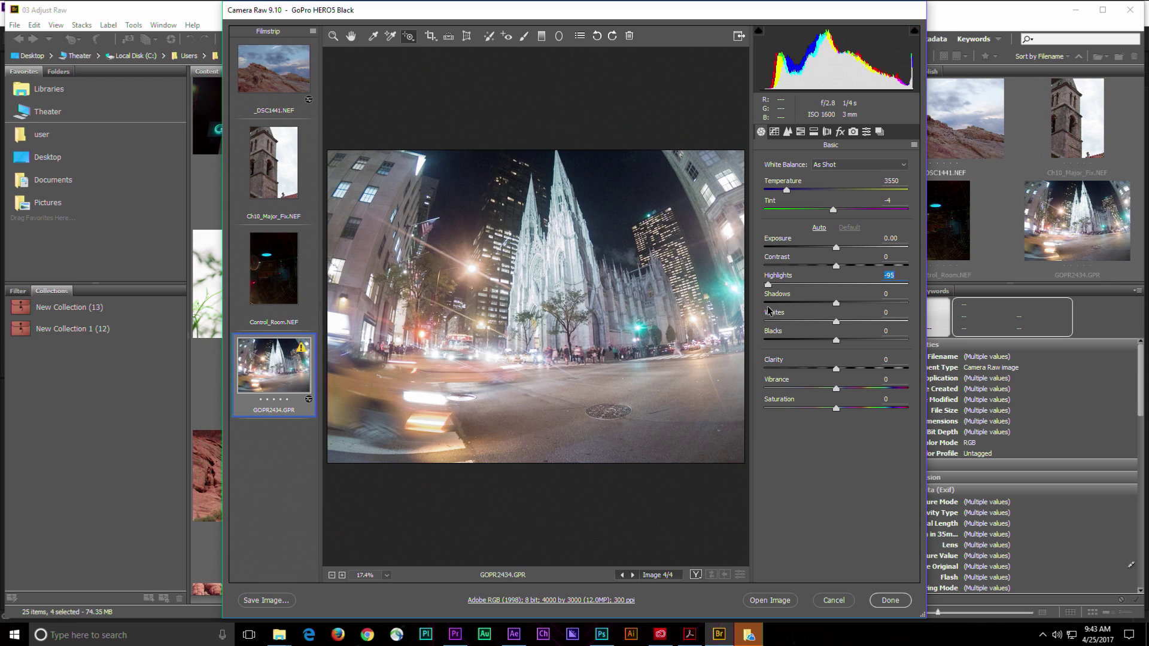
left_click_drag(836, 247, 822, 247)
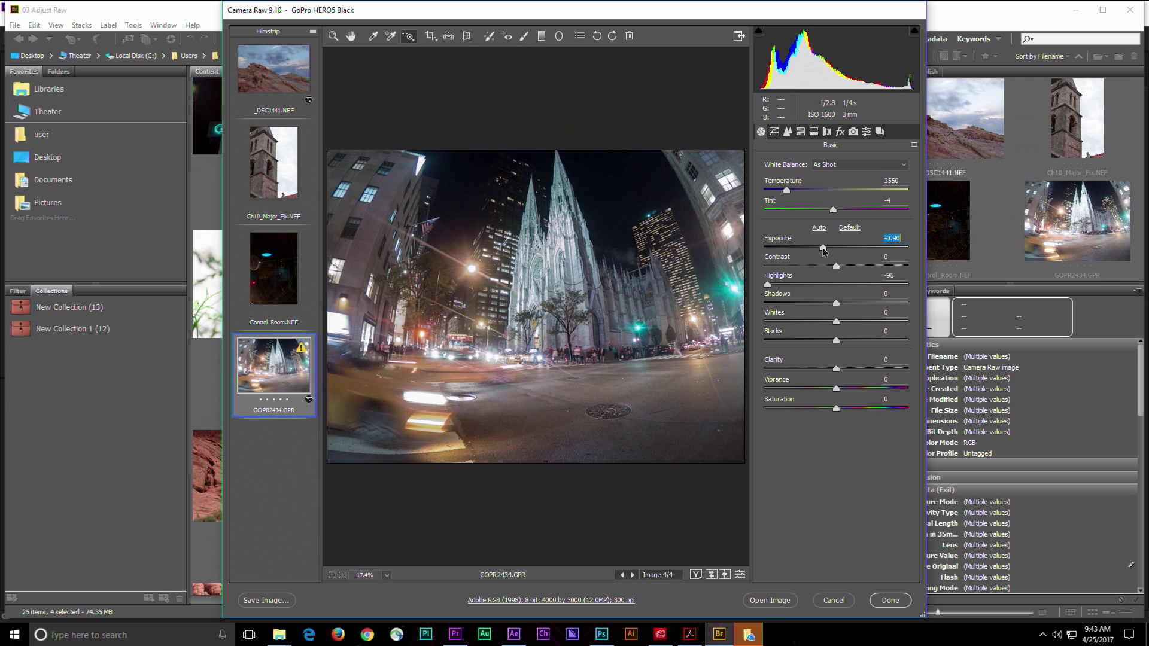
left_click_drag(836, 340, 879, 369)
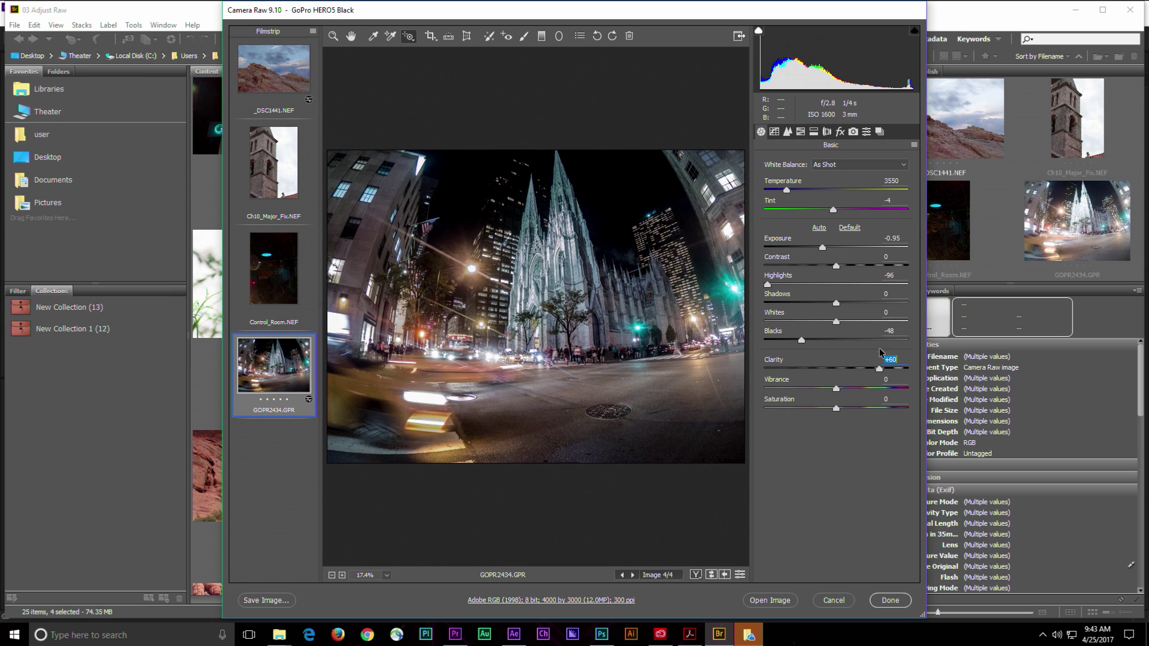
- Enable lens profile corrections for GOPR2434.GPR, keeping the HERO5 Black - Wide FOV profile
left_click(827, 132)
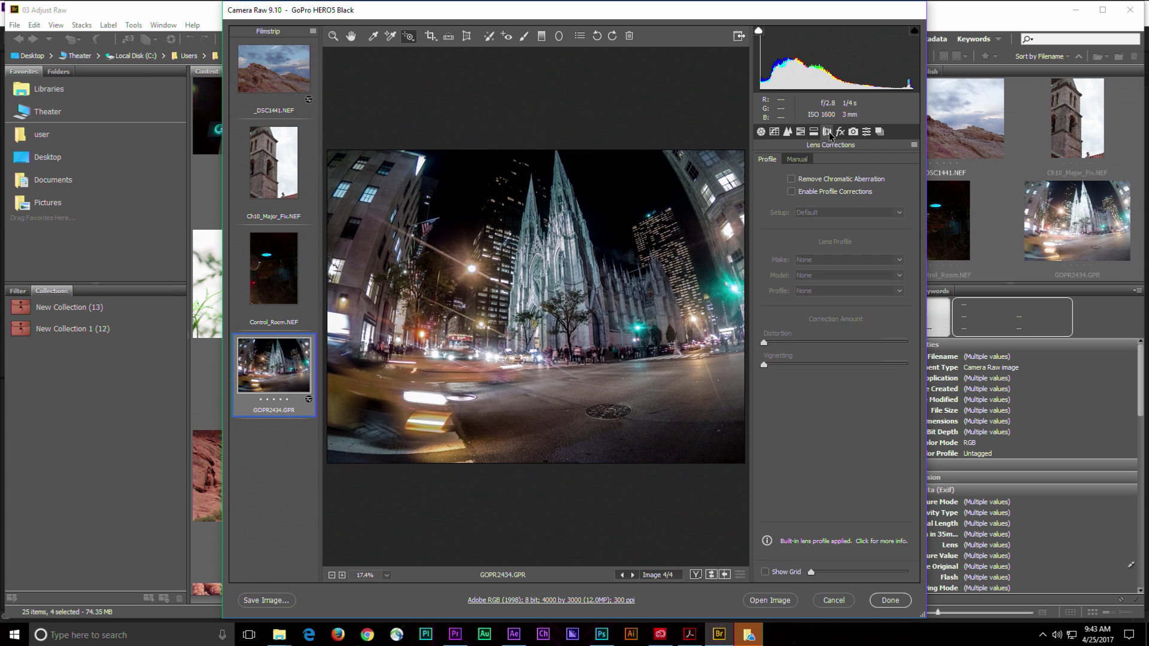
left_click(806, 193)
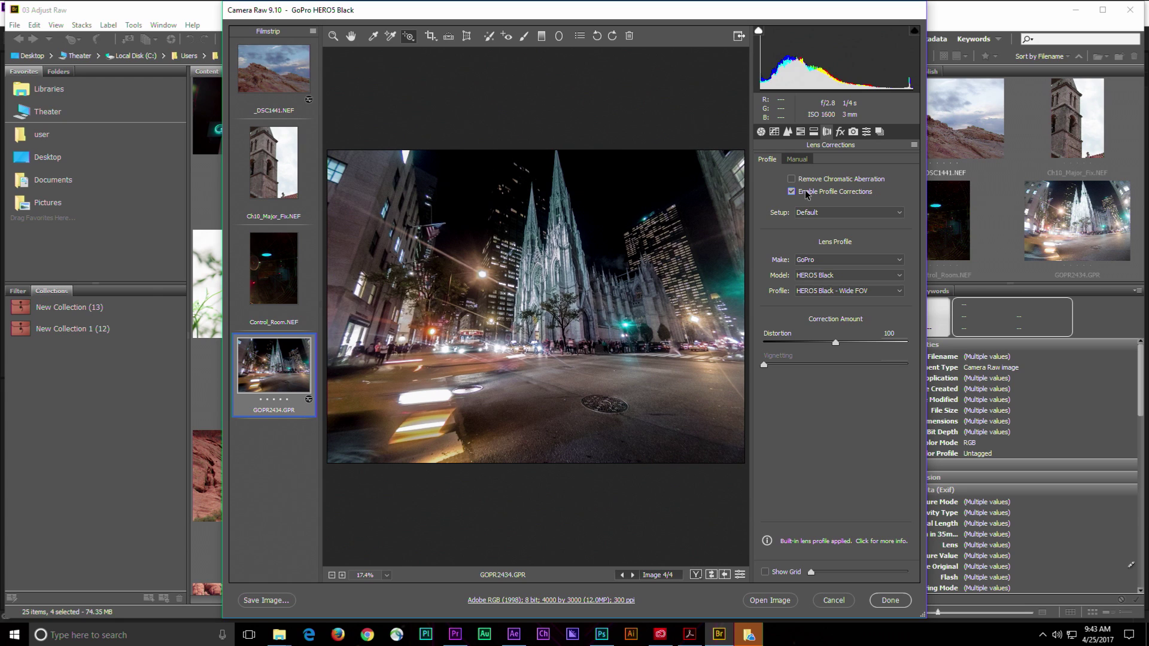
left_click(841, 292)
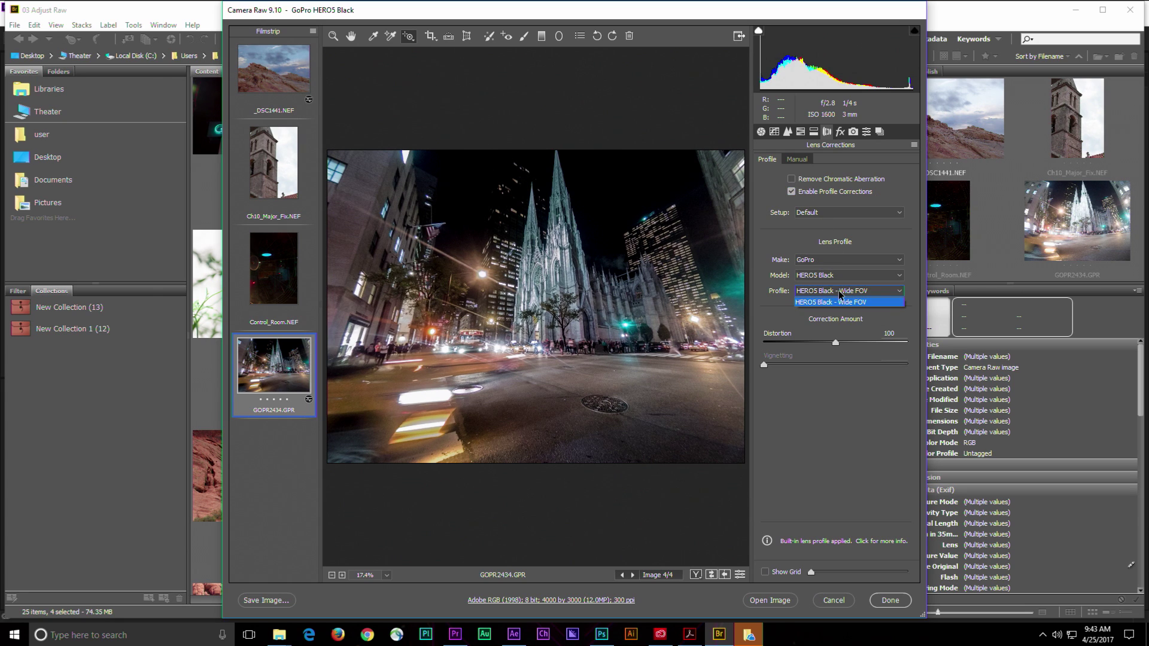
left_click(874, 234)
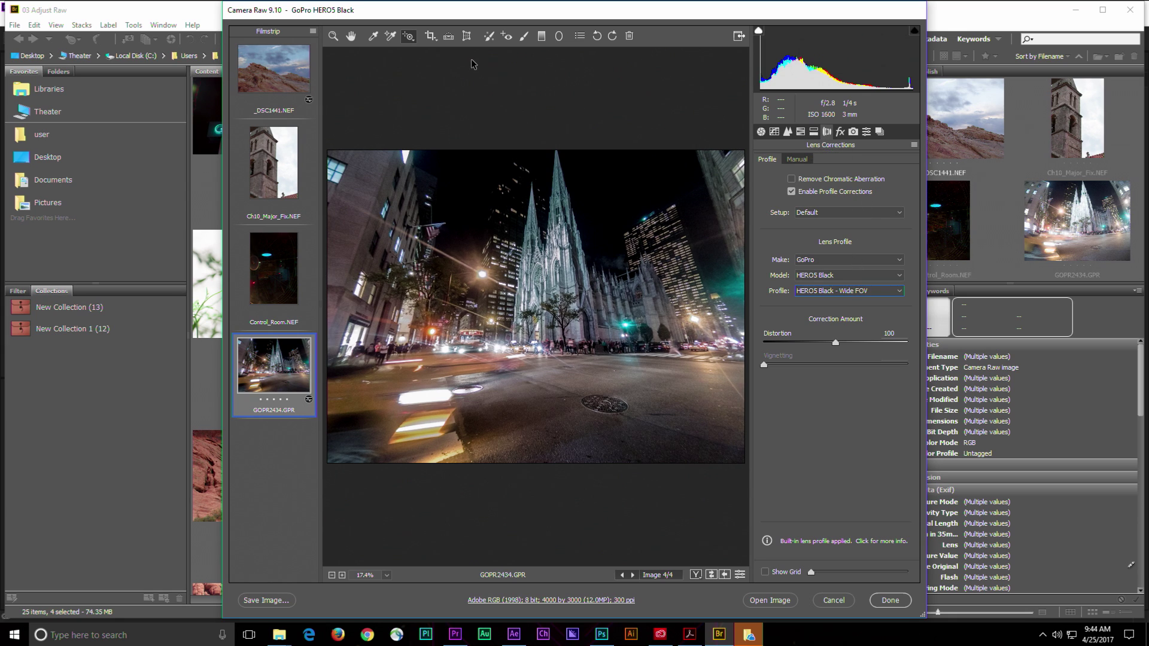
- Straighten GOPR2434.GPR with Guided Upright, drawing vertical guides on the tall spire and left building and horizontal guides at street and spire-tip level
left_click(466, 36)
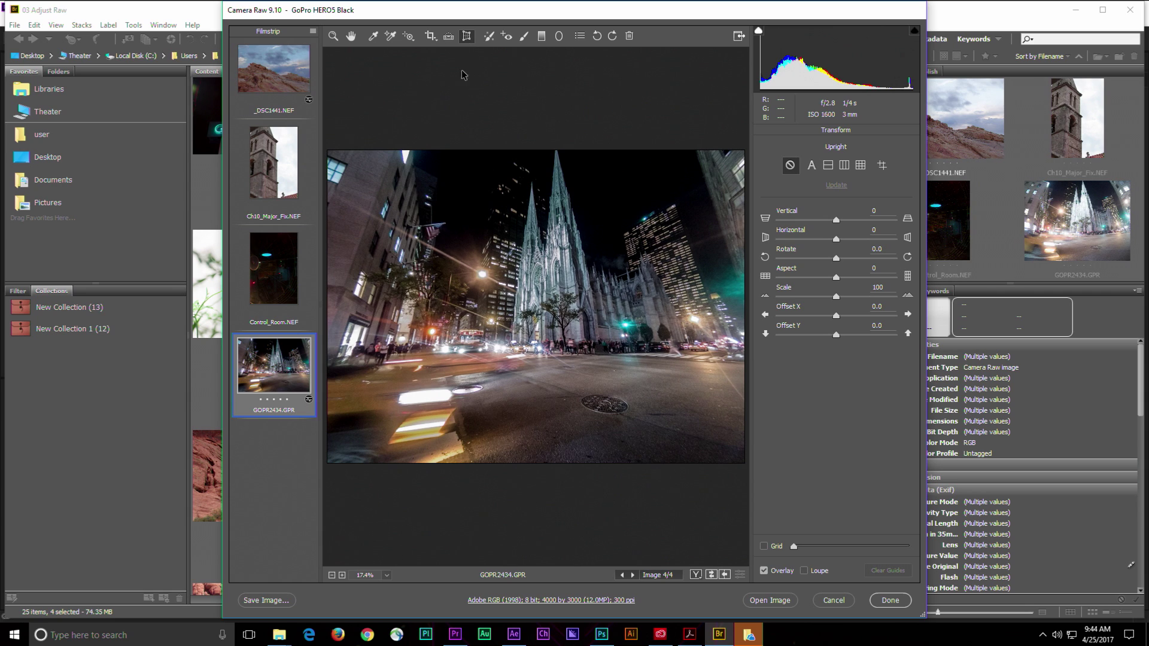
left_click_drag(556, 154, 564, 250)
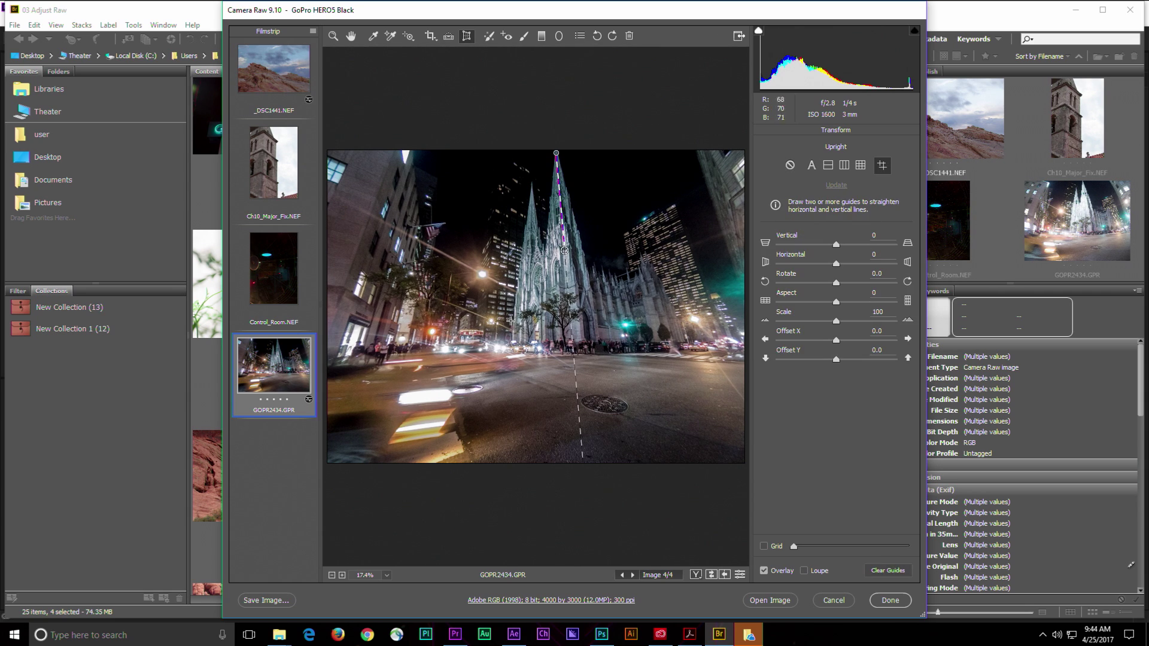
left_click_drag(387, 354, 503, 354)
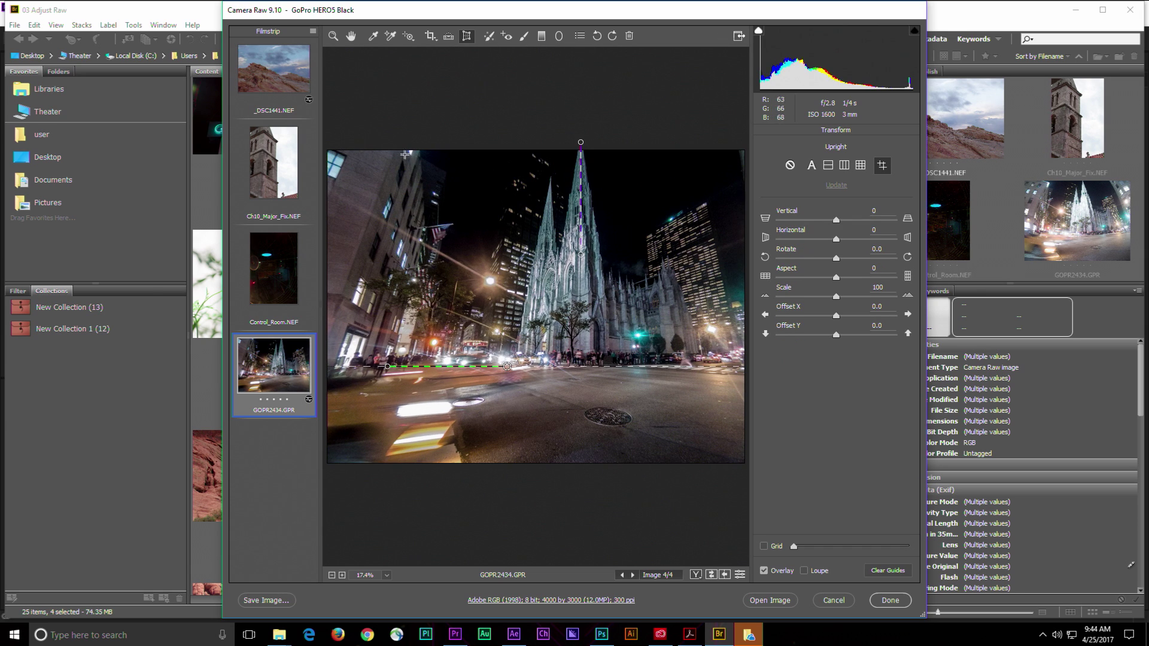
left_click_drag(392, 153, 358, 249)
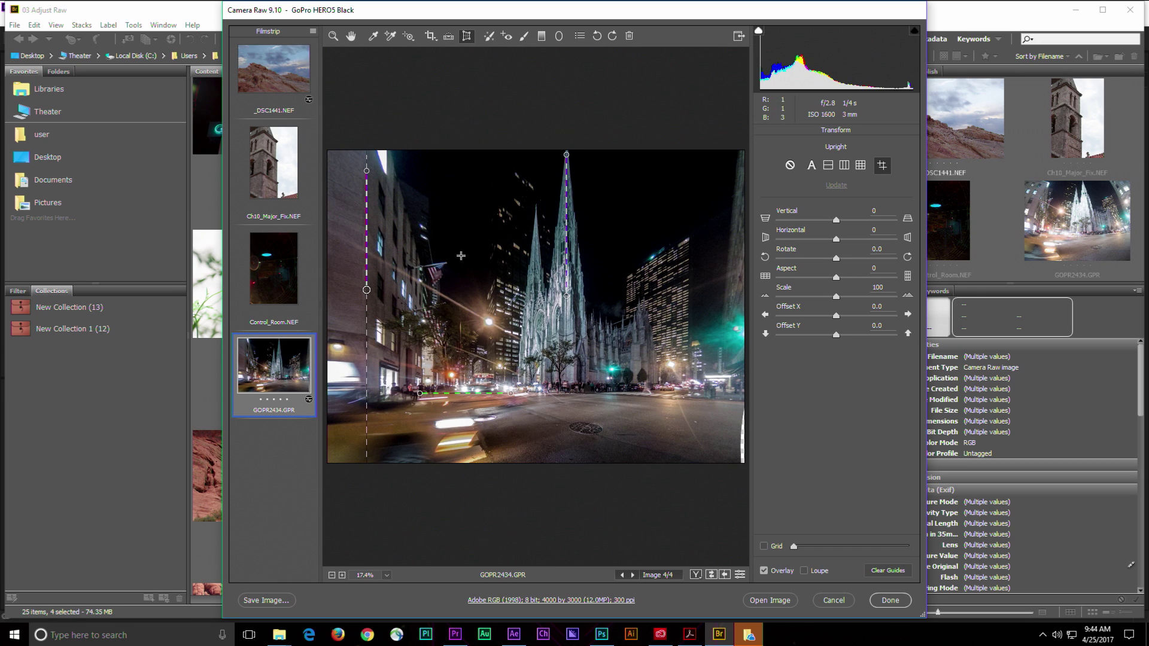
left_click_drag(438, 206, 534, 203)
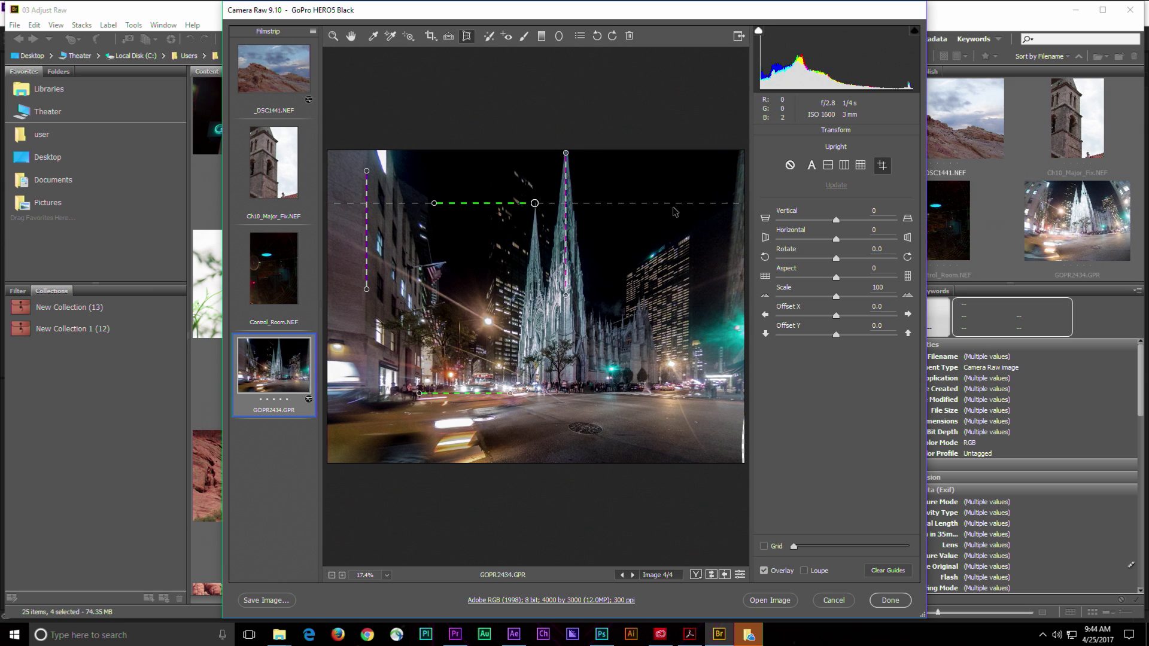
left_click(536, 204)
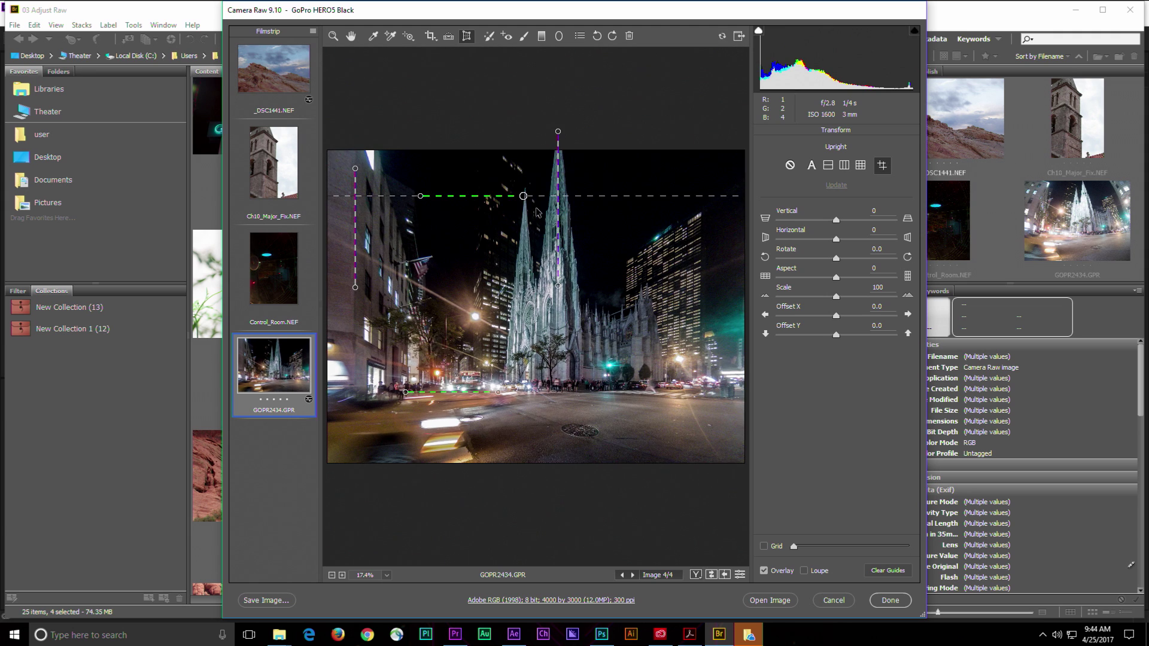
left_click(524, 197)
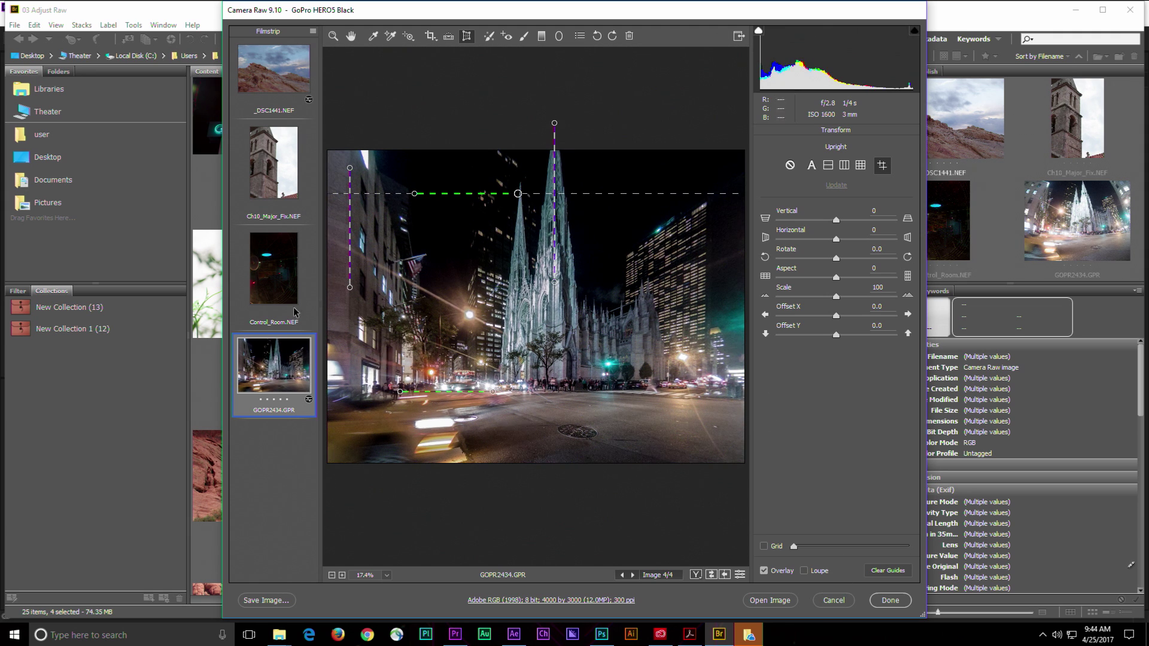
- Select Control_Room.NEF, leave the Transform tool and apply automatic tone correction to the photo
left_click(274, 278)
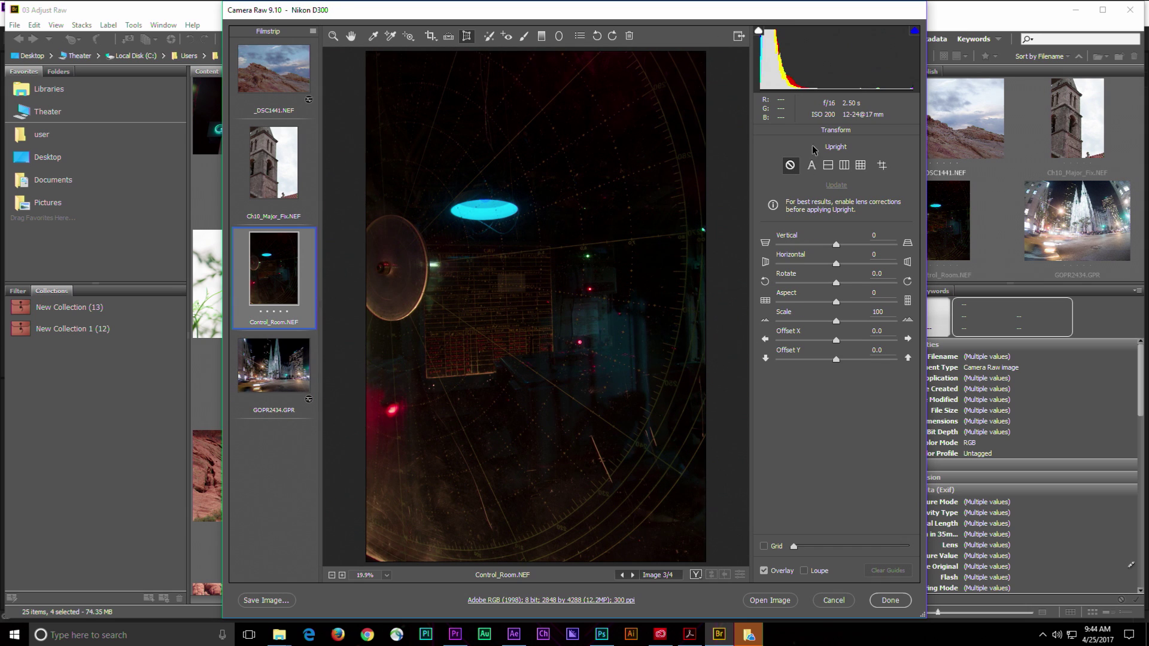
left_click(353, 37)
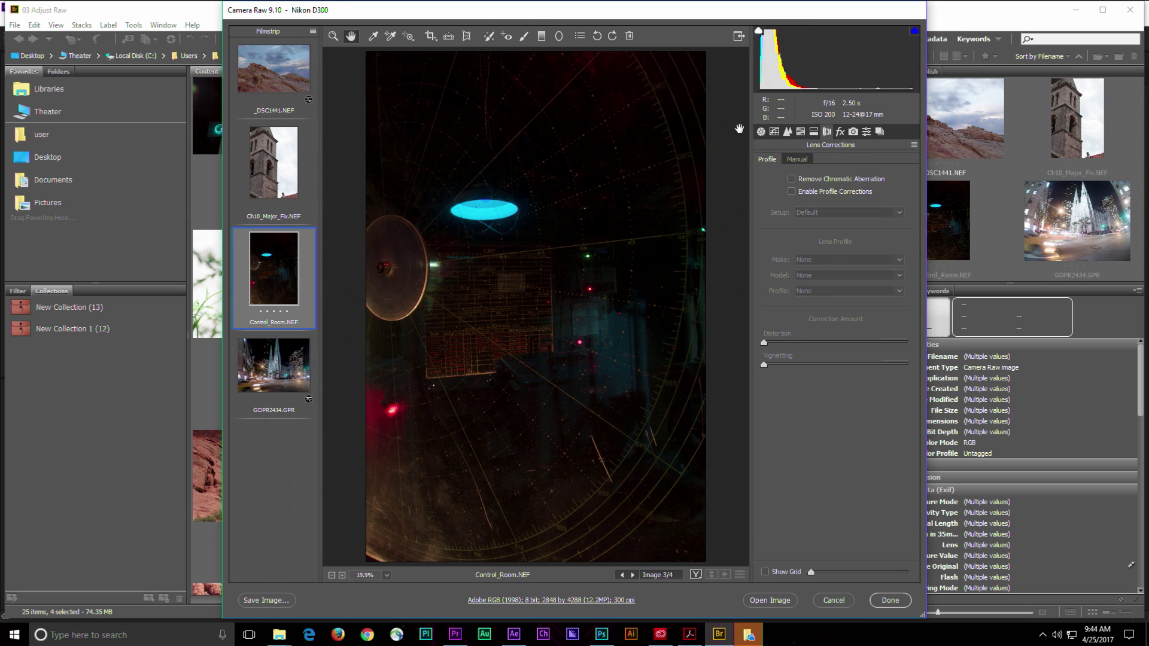
left_click(824, 228)
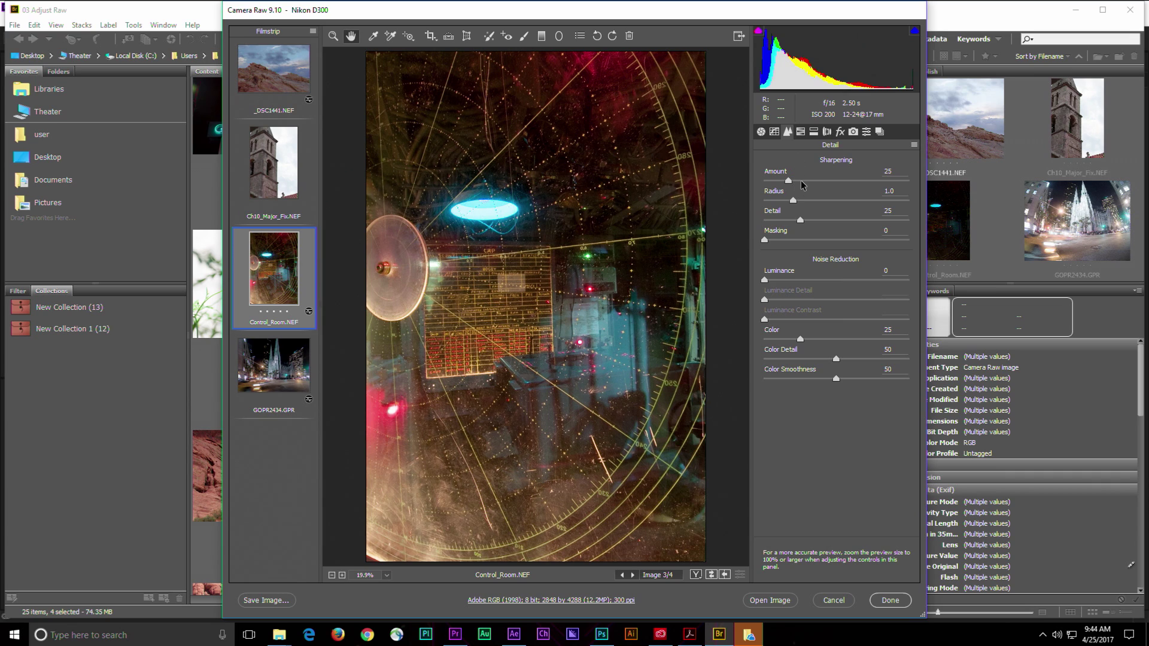
- Sharpen Control_Room.NEF with an Amount of 135 and, while previewing the edge mask, a Masking value of 76
left_click(798, 180)
left_click_drag(841, 182, 893, 173)
key("alt")
left_click_drag(769, 242, 870, 232)
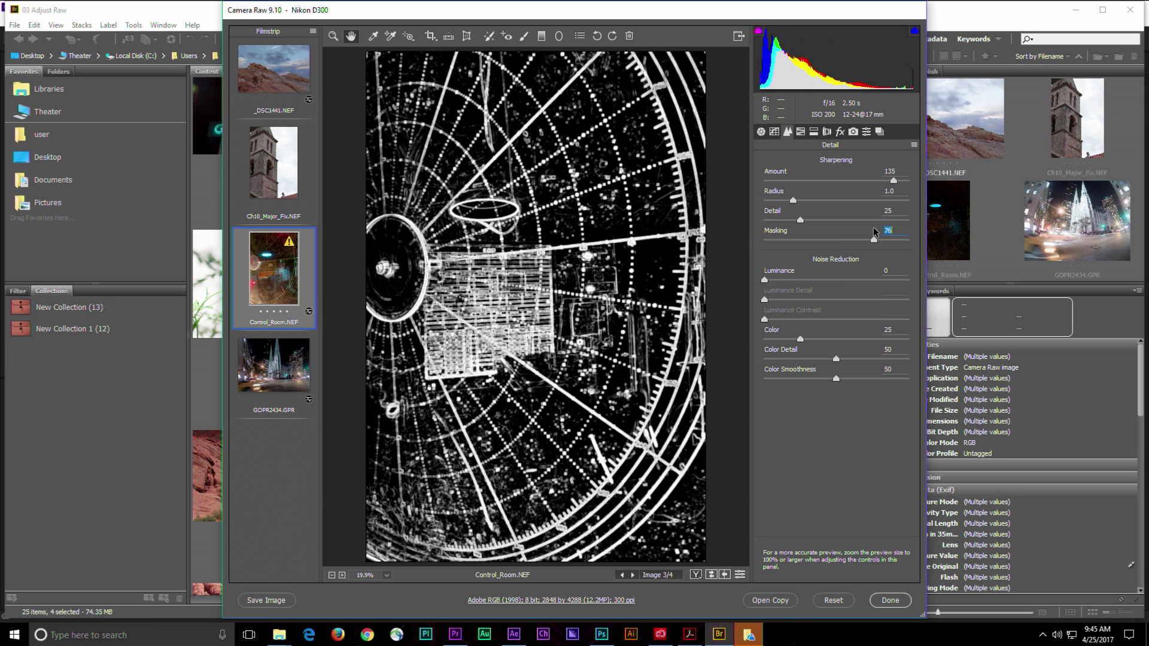
left_click_drag(874, 231, 874, 231)
key("alt")
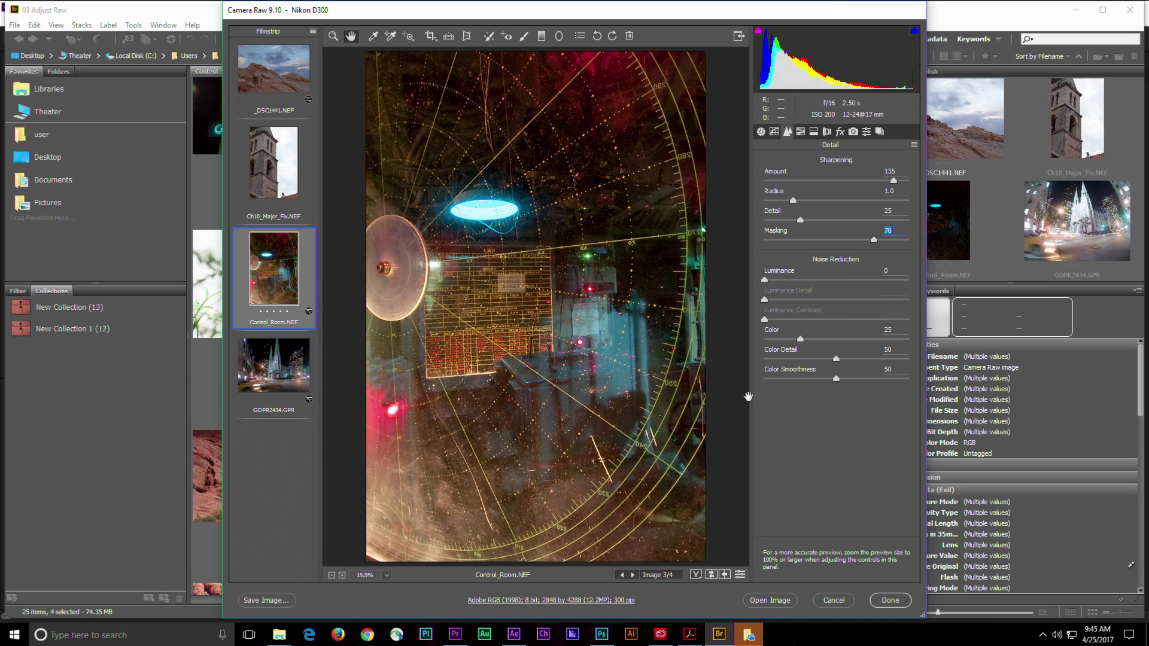
- Reduce Control_Room.NEF's noise with Color 80, Color Detail 59 and Luminance 68
key("alt")
left_click_drag(805, 342, 883, 342)
mouse_move(837, 358)
left_mouse_down()
mouse_move(867, 358)
mouse_move(846, 354)
left_mouse_up()
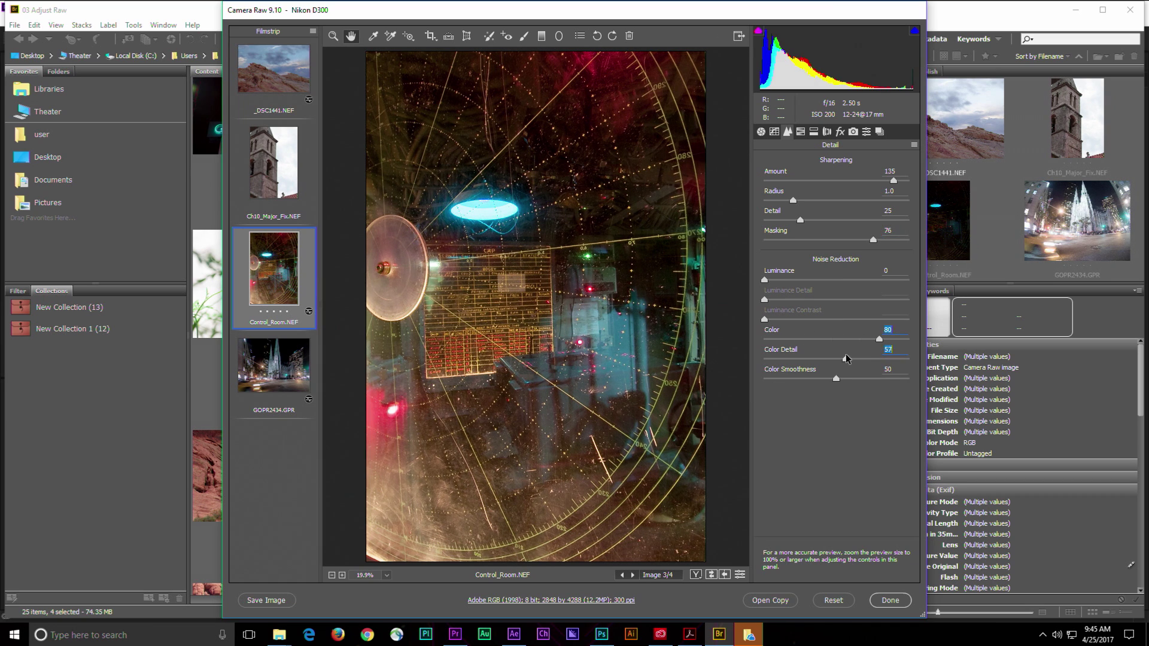
left_click_drag(772, 280, 863, 268)
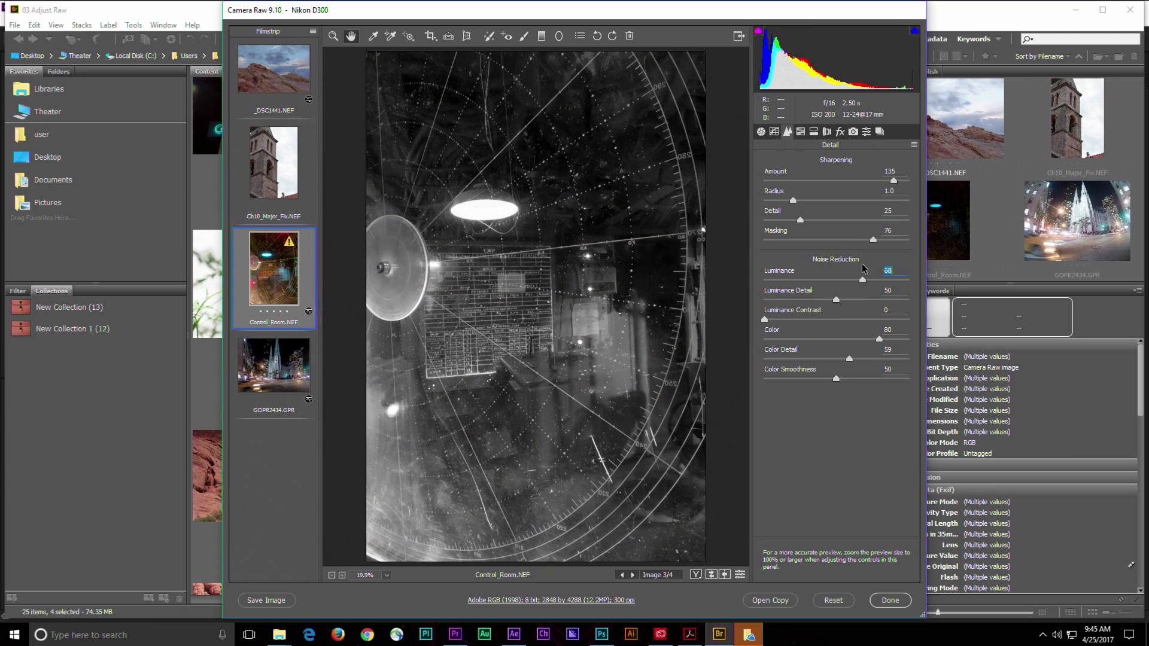
- Set Control_Room.NEF's Whites to +19 and Highlights to -79, and raise its Blacks slightly
left_click(759, 131)
mouse_move(836, 322)
left_mouse_down()
mouse_move(869, 318)
mouse_move(850, 323)
left_mouse_up()
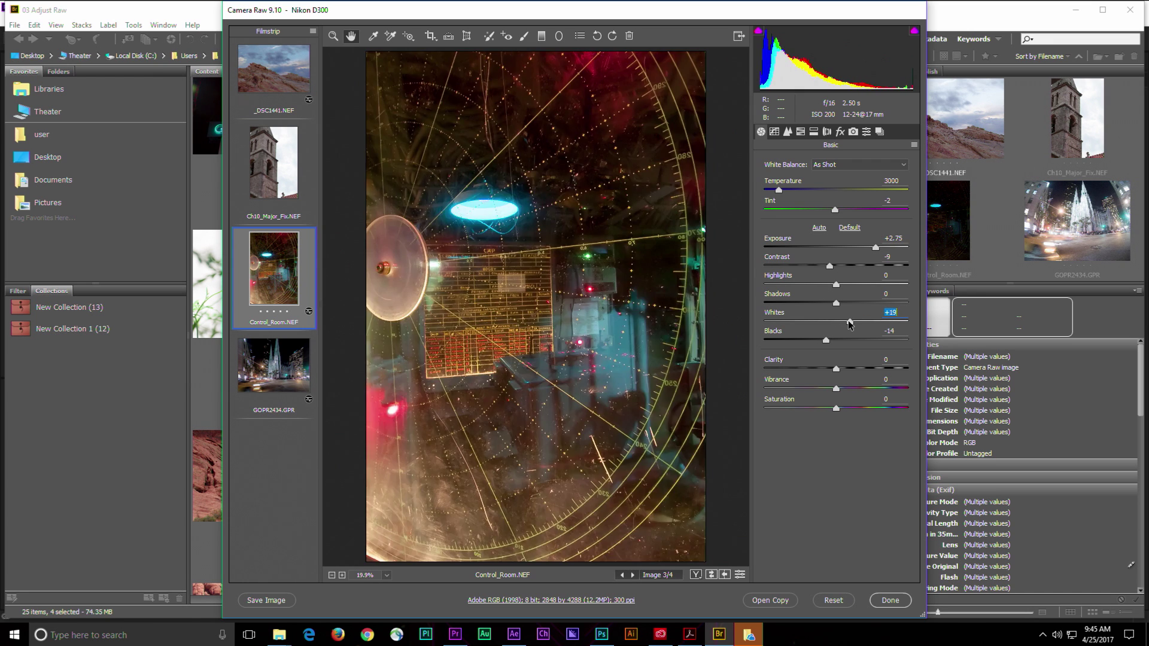
left_click_drag(832, 285, 779, 294)
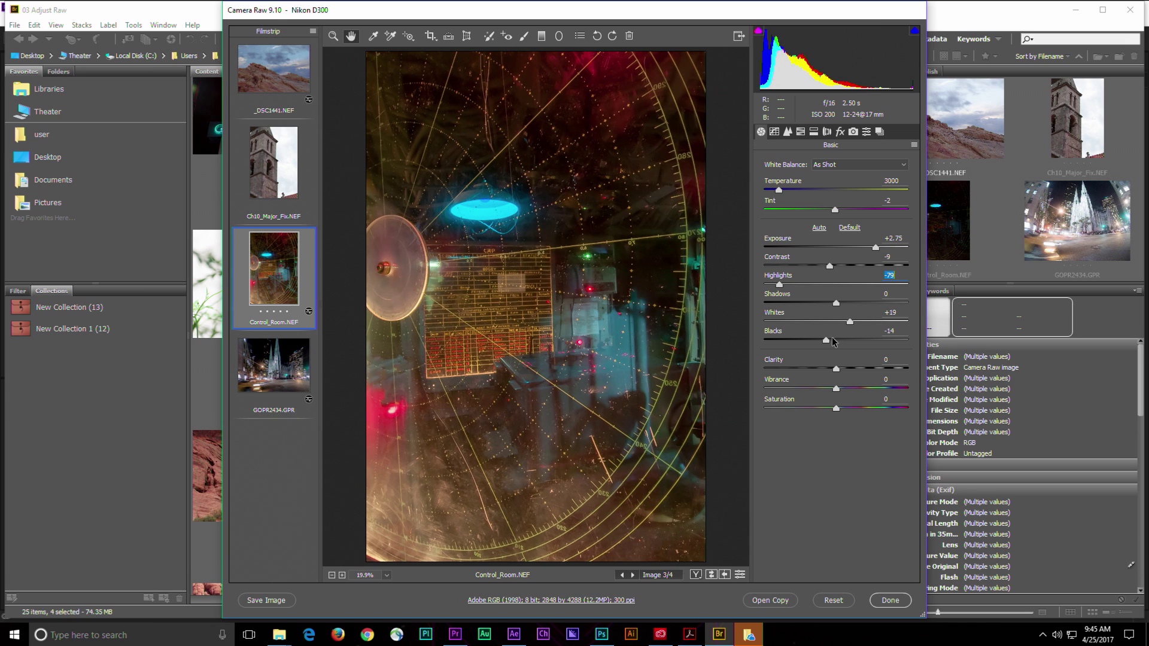
mouse_move(826, 339)
left_mouse_down()
mouse_move(817, 341)
mouse_move(829, 340)
left_mouse_up()
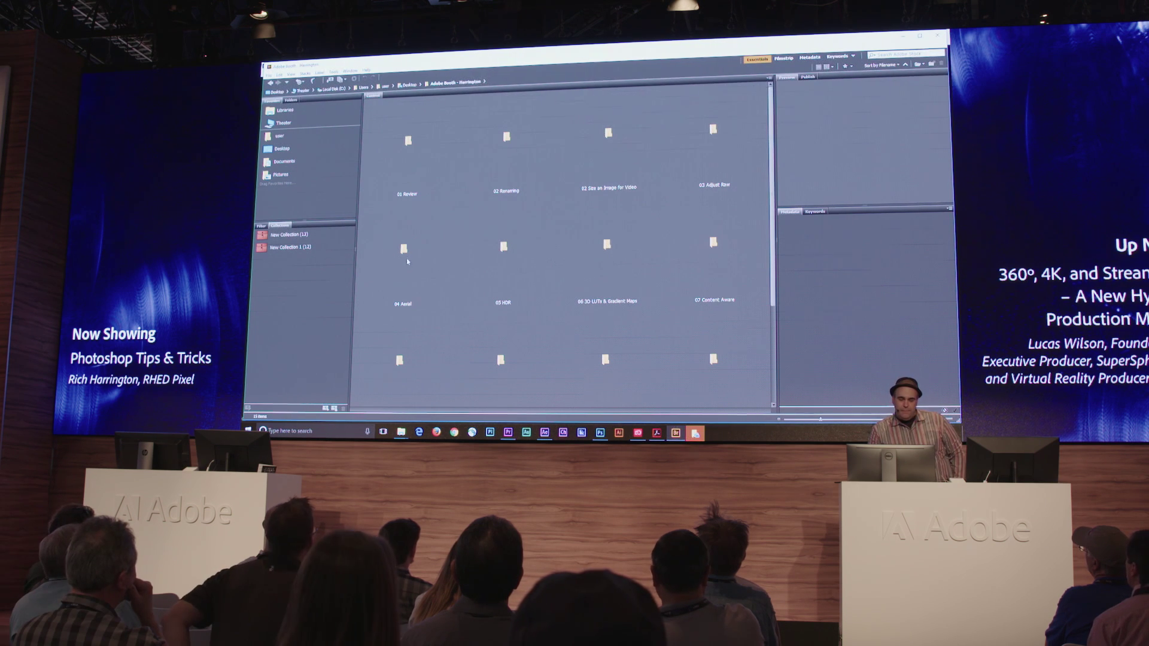
- Open the 04 Aerial folder in Bridge, select MAX_0034.DNG through MAX_0038.DNG and open them together in Camera Raw
double_click(409, 239)
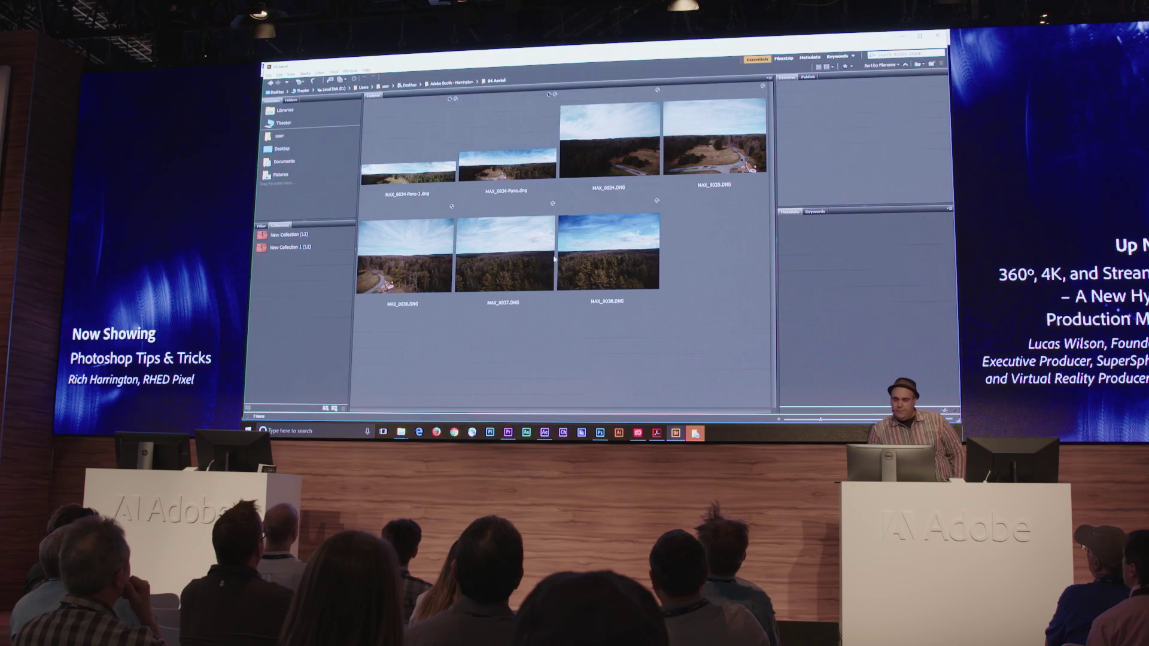
left_click(602, 126)
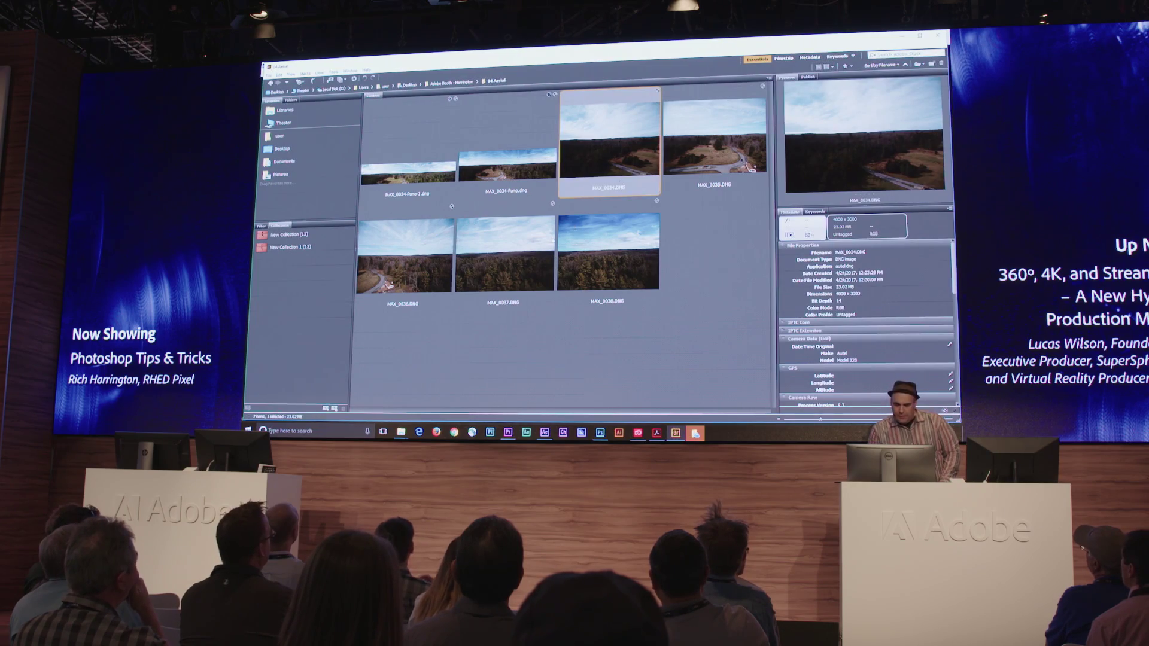
left_click(608, 254, "shift")
right_click(610, 155)
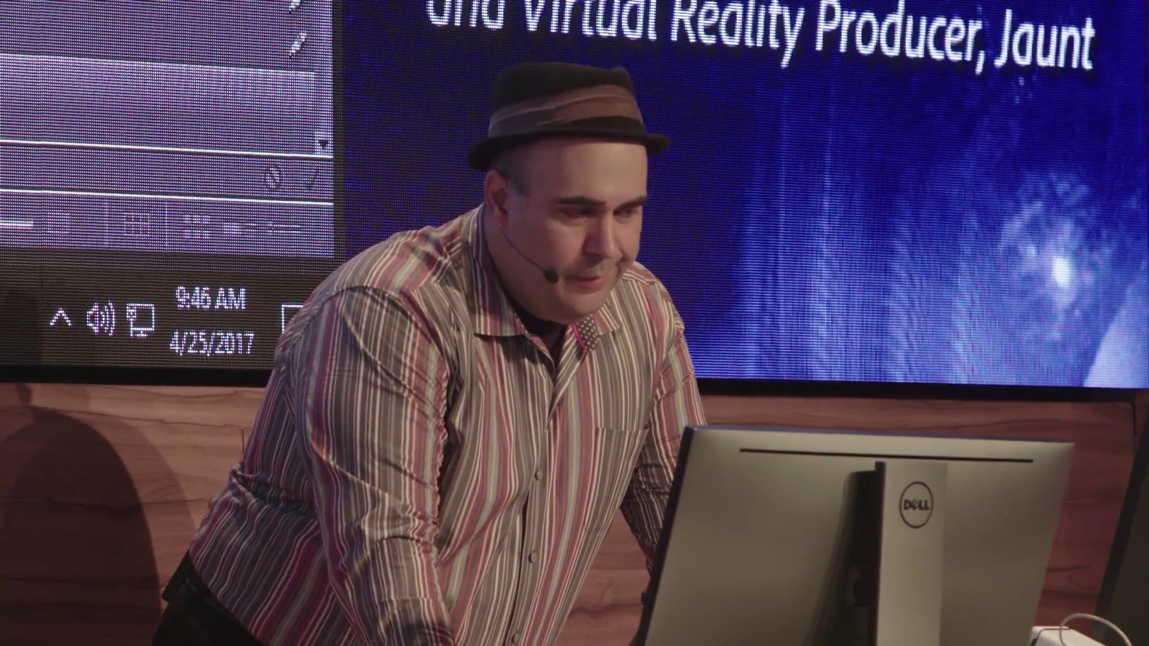
- Lift the dark trees and darken the sky in MAX_0034.DNG with targeted Parametric Curve adjustments, setting Shadows to +96 and Lights to -72
left_click_drag(408, 36, 455, 48)
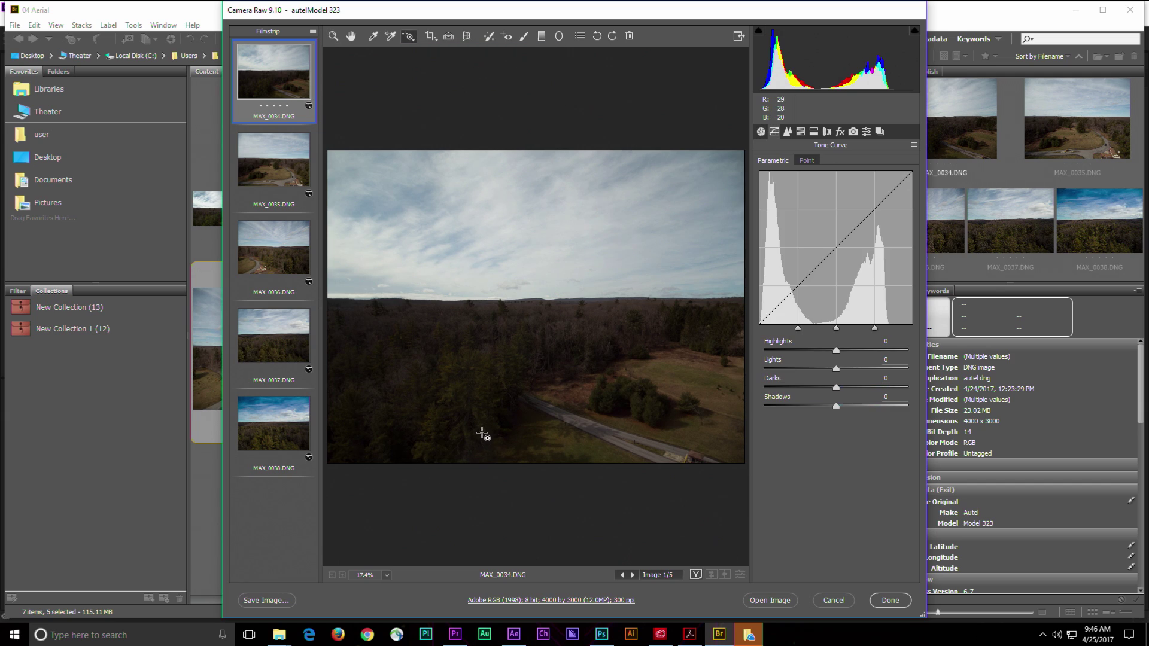
left_click_drag(482, 433, 486, 379)
left_click_drag(502, 174, 497, 218)
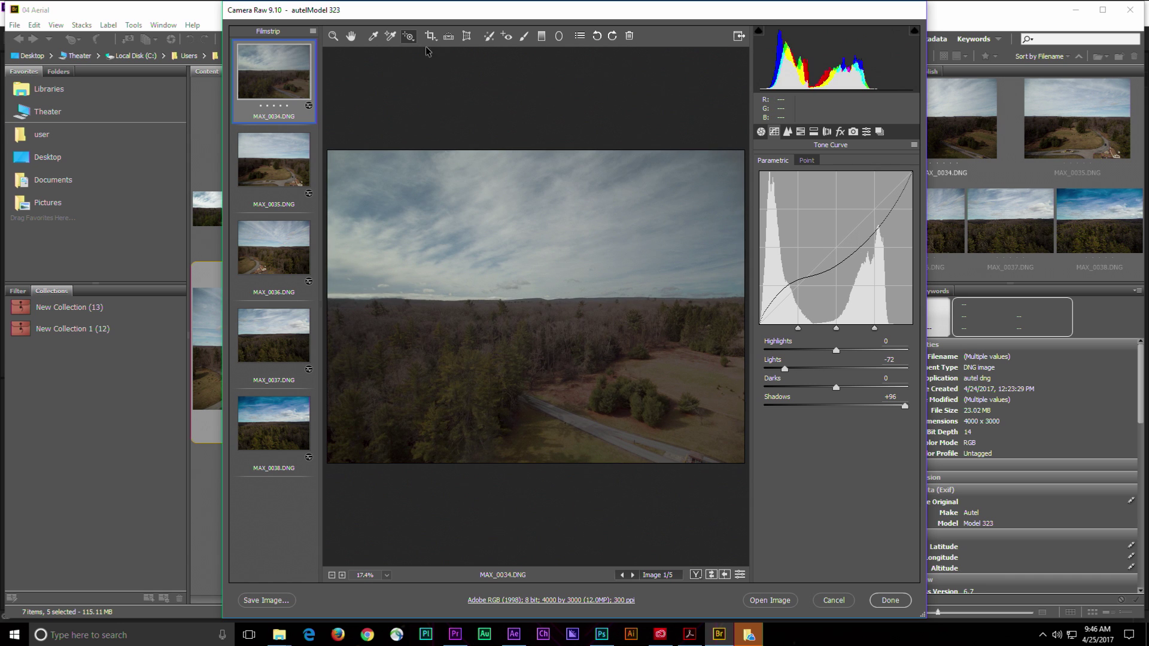
- Boost MAX_0034.DNG's sky and field saturation with targeted adjustments, setting Yellows +86, Greens +3, Aquas +48 and Blues +100
left_click_drag(406, 39, 419, 81)
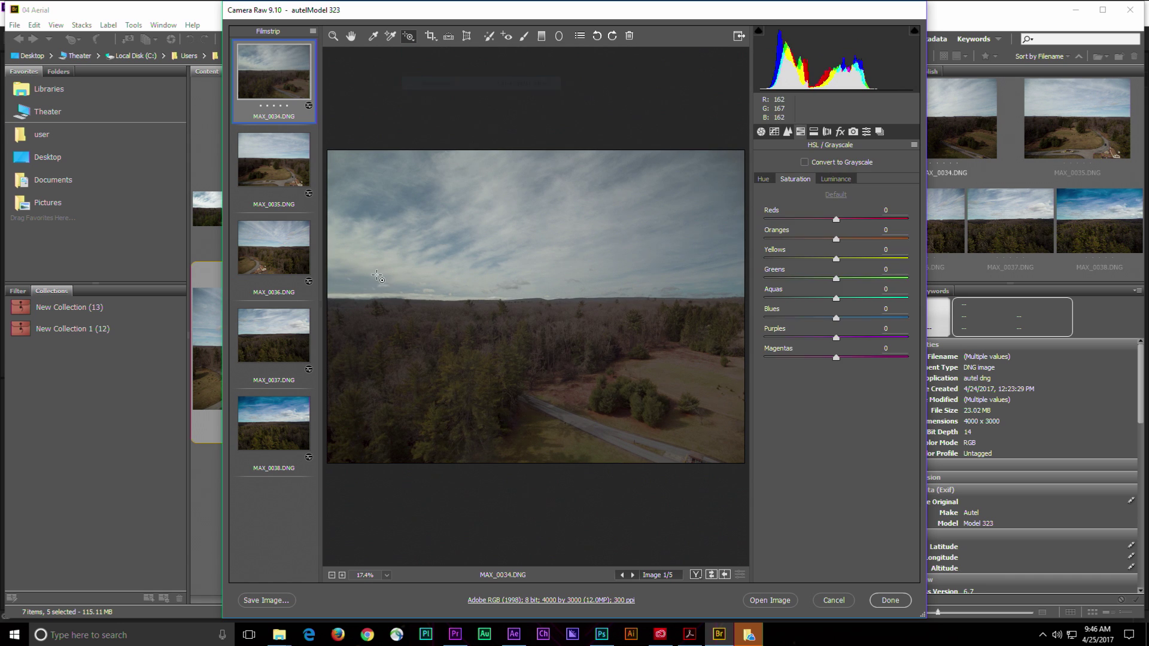
left_click_drag(362, 287, 439, 285)
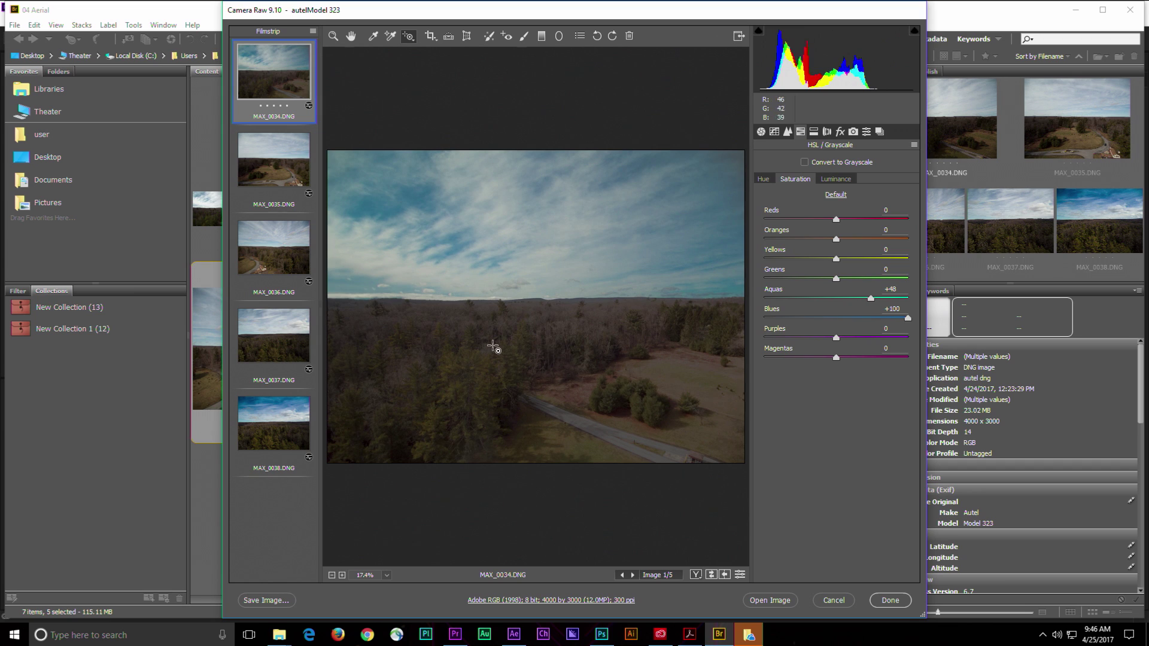
left_click_drag(598, 410, 658, 402)
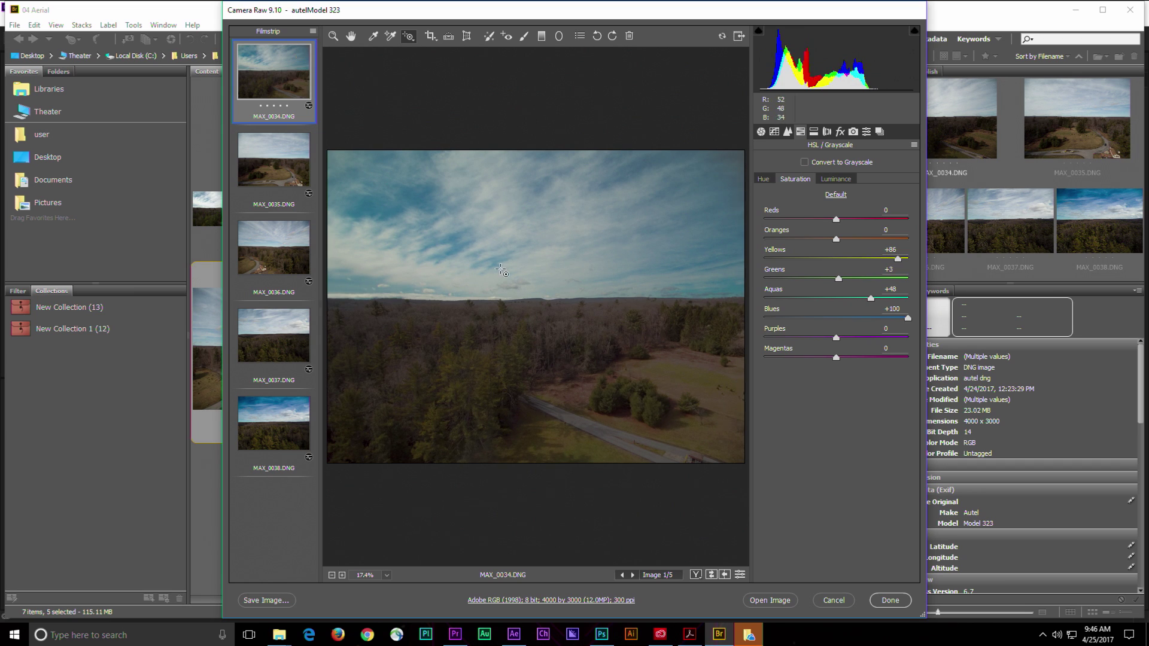
- Make the grassy field in MAX_0034.DNG greener with a targeted Hue adjustment, setting Oranges to +7 and Yellows to +31
left_click(416, 41)
left_click(422, 68)
left_click_drag(639, 397, 675, 398)
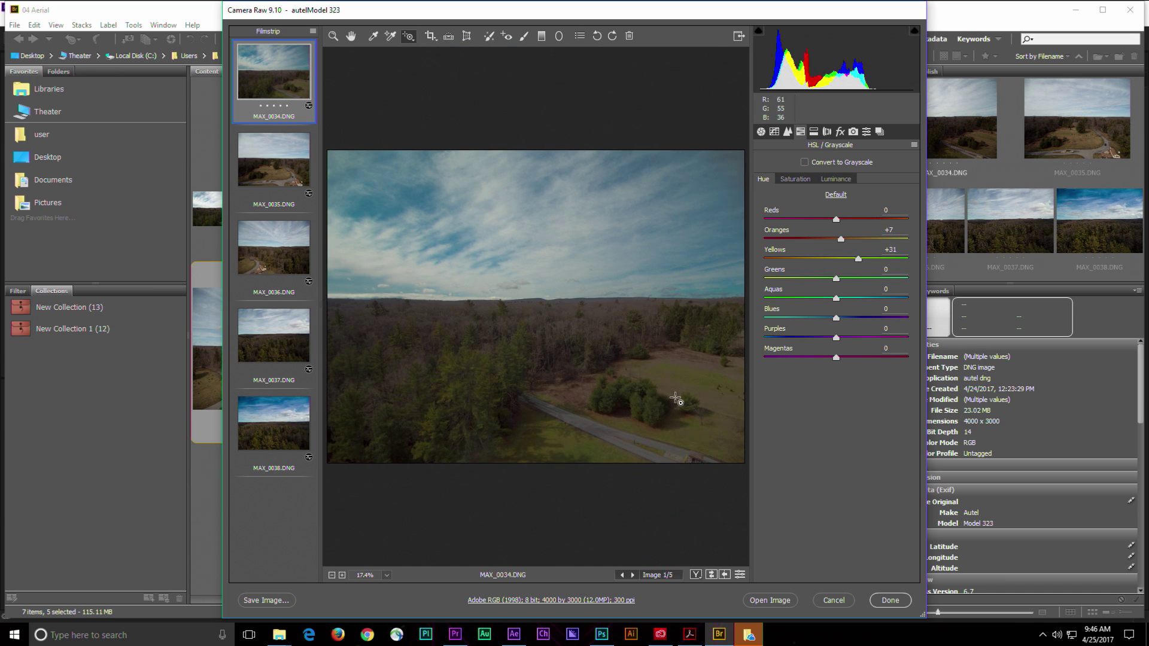
- Add a Graduated Filter from the top of MAX_0034.DNG's sky to the horizon with Exposure -0.60 and Temperature -32
left_click(542, 37)
left_click_drag(536, 148, 540, 295)
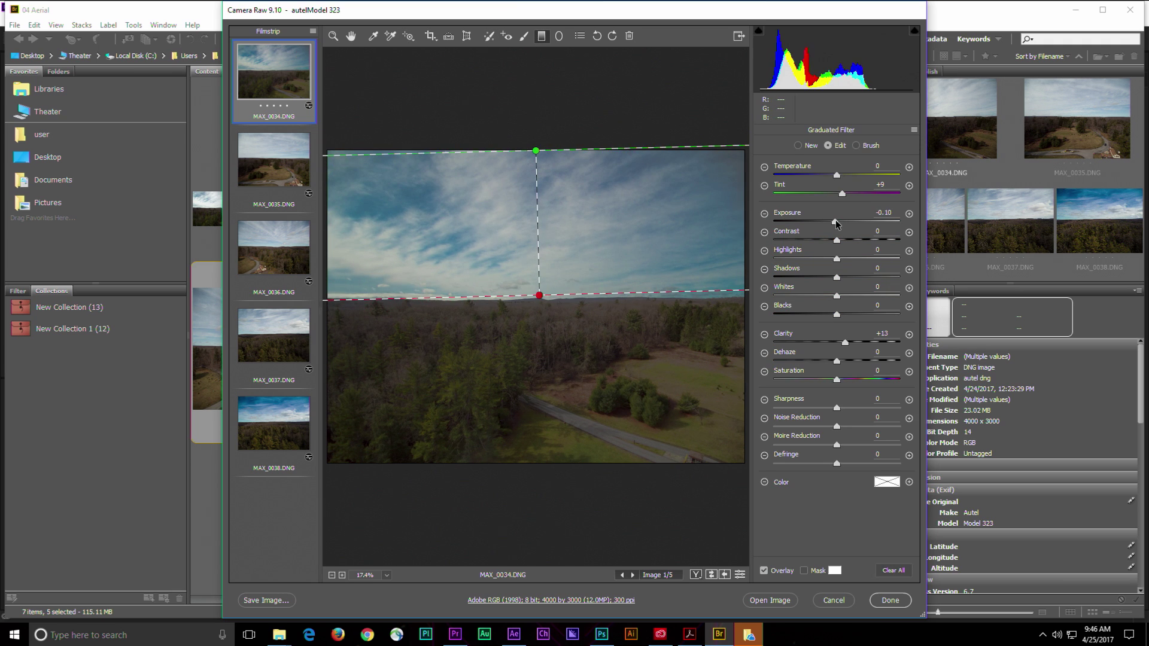
left_click_drag(834, 222, 827, 222)
left_click_drag(834, 174, 816, 175)
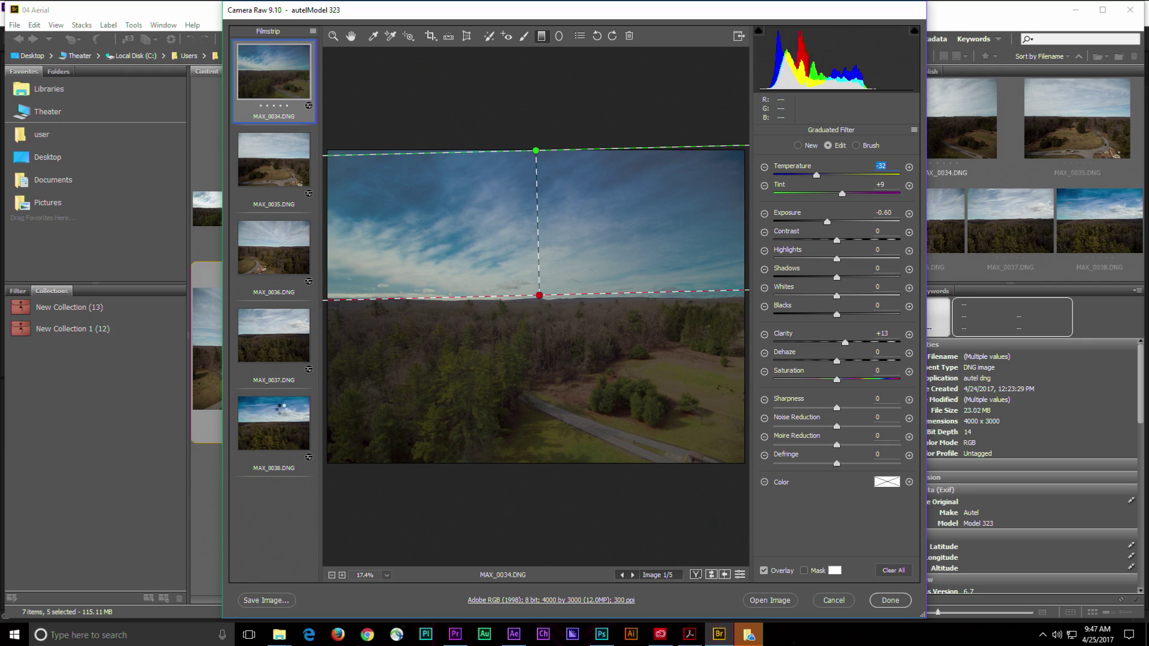
- Synchronize Everything from MAX_0038.DNG to all five aerial photos, MAX_0034.DNG through MAX_0038.DNG
left_click(281, 413)
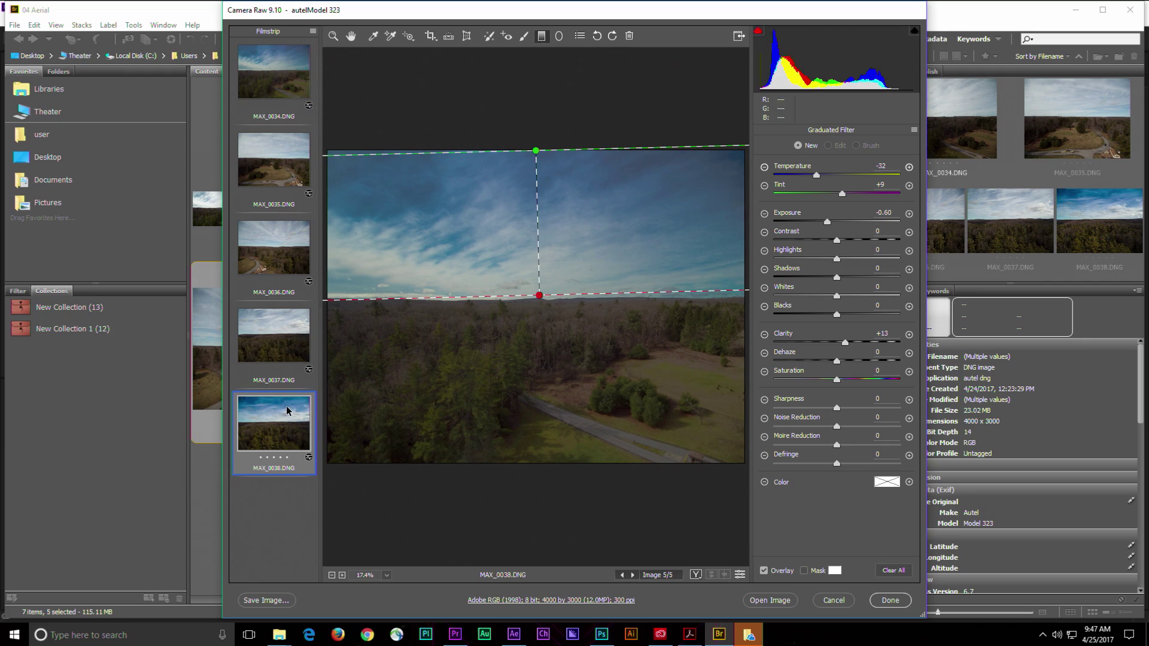
left_click(278, 81, "shift")
right_click(279, 81)
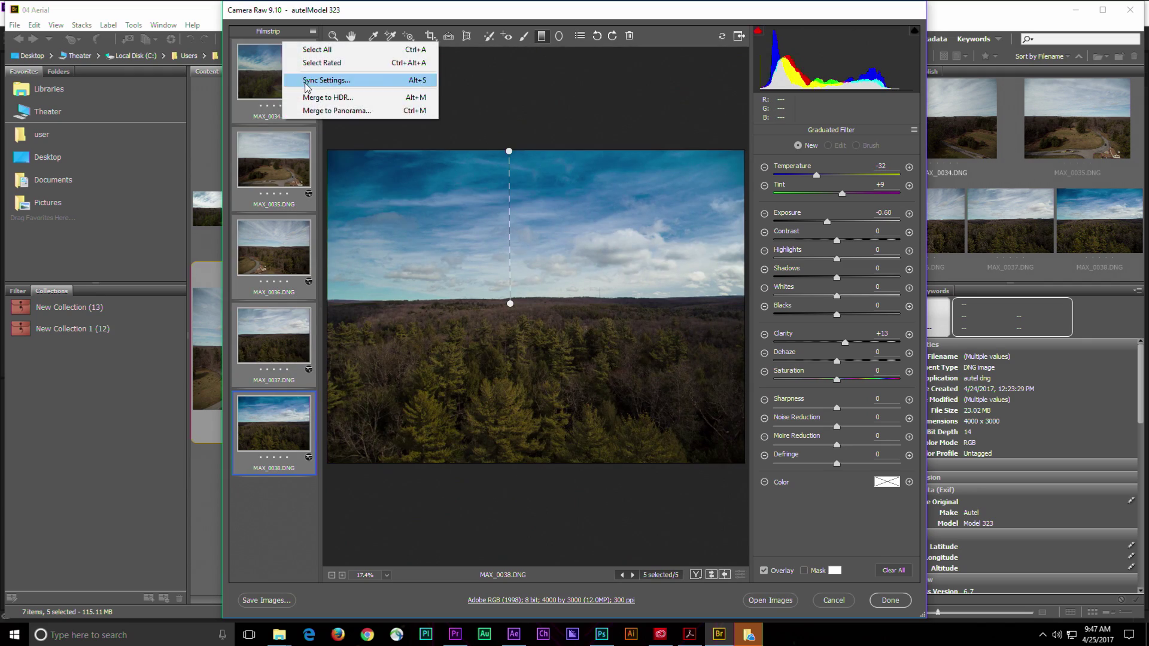
left_click(305, 81)
left_click(532, 100)
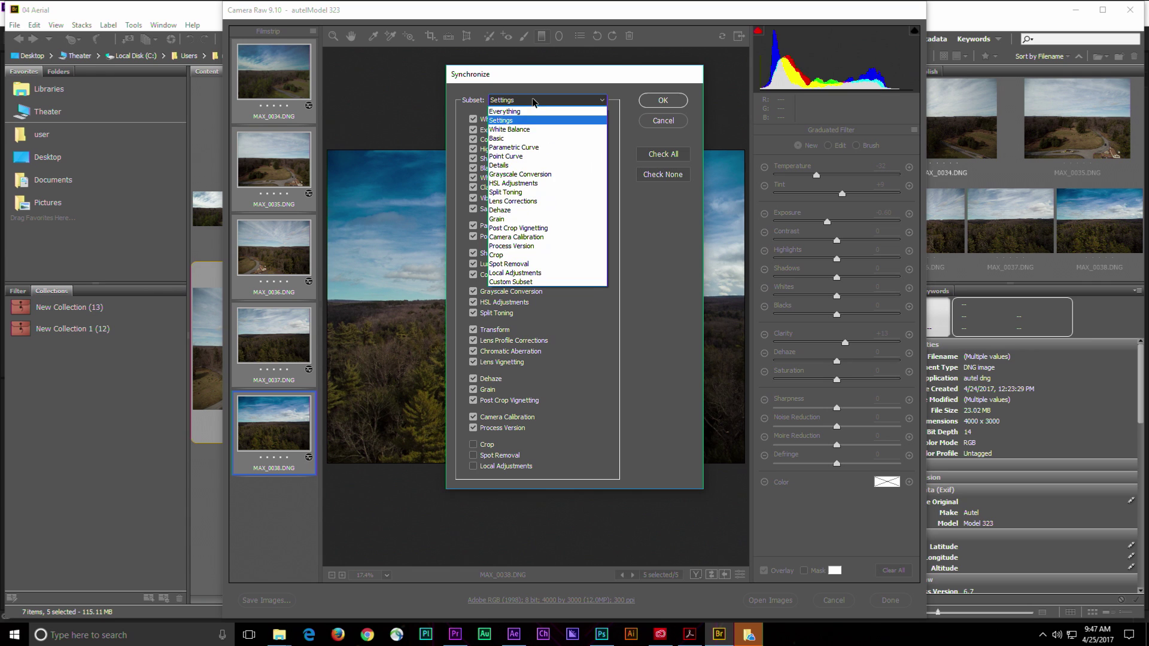
left_click(540, 111)
left_click(664, 100)
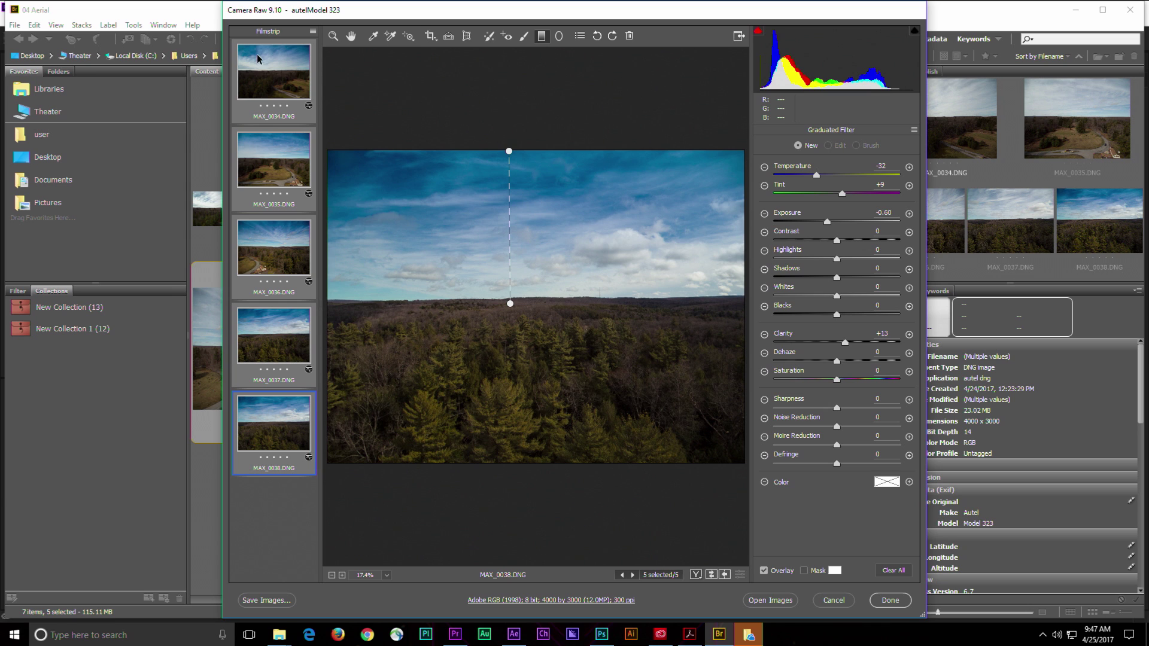
- Try to merge the five selected aerial photos to HDR
left_click(312, 30)
left_click(318, 80)
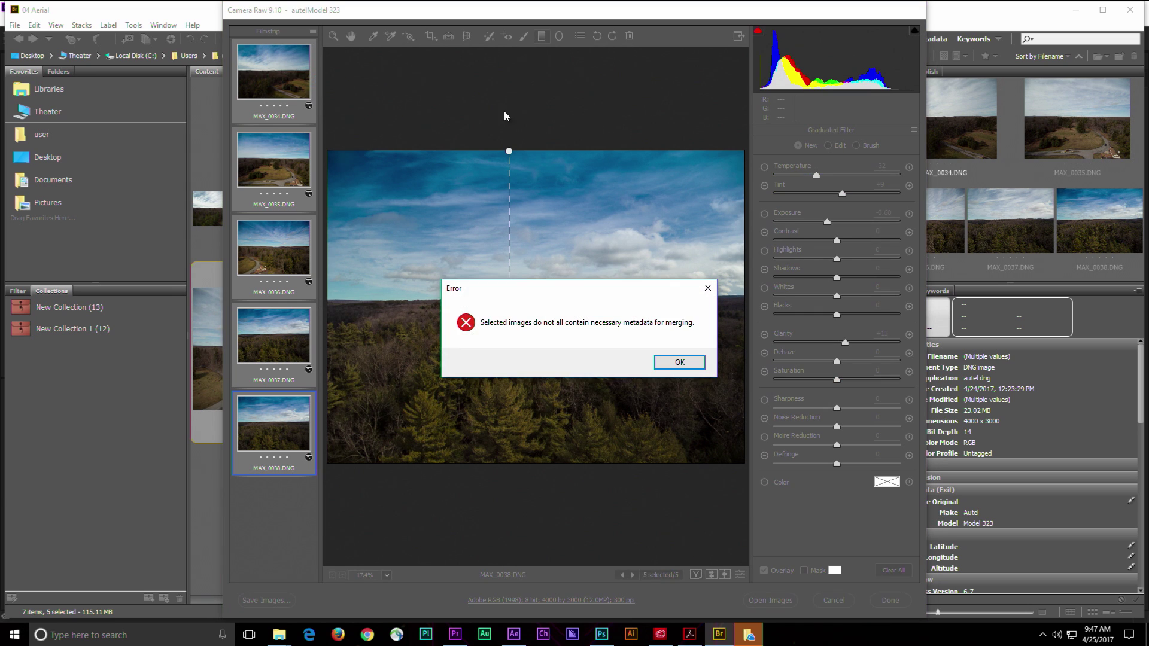
left_click(664, 360)
- Merge the five selected aerial photos into a panorama without lens profile corrections and save the merged DNG
left_click(312, 30)
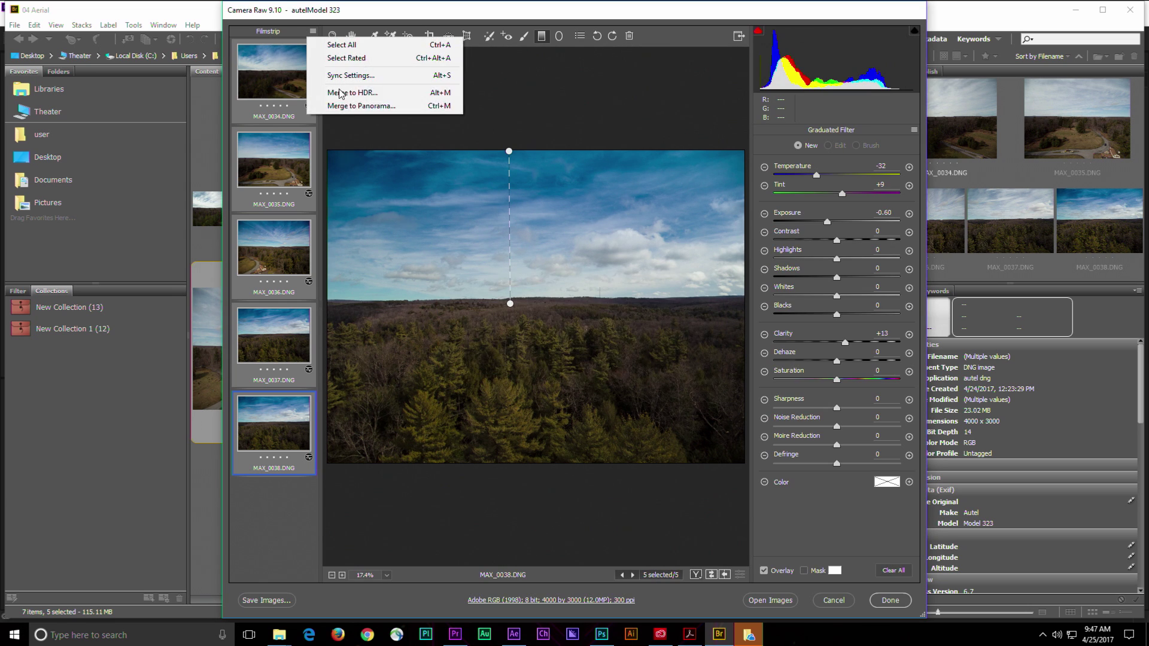
left_click(381, 112)
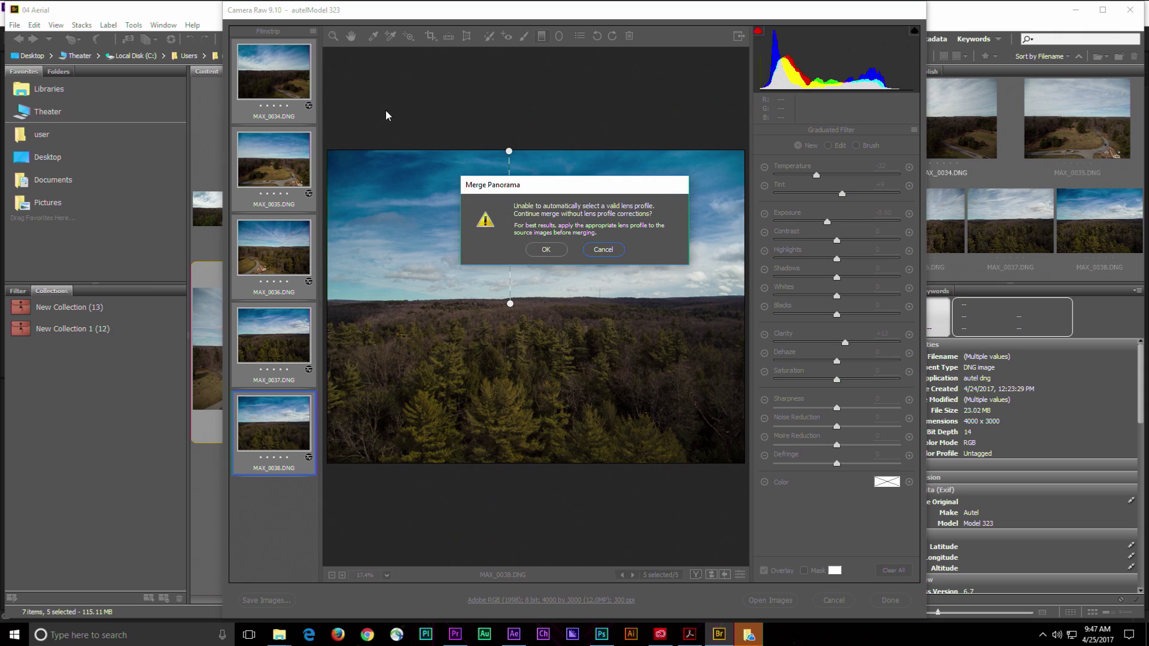
left_click(561, 248)
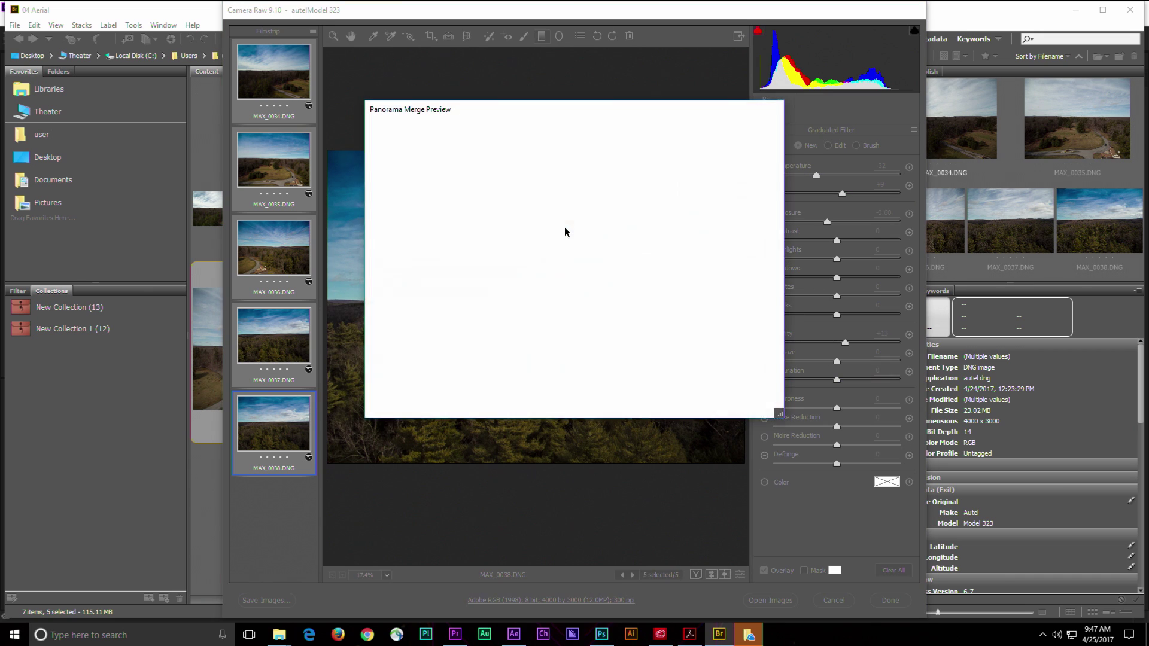
left_click(695, 142)
left_click(838, 421)
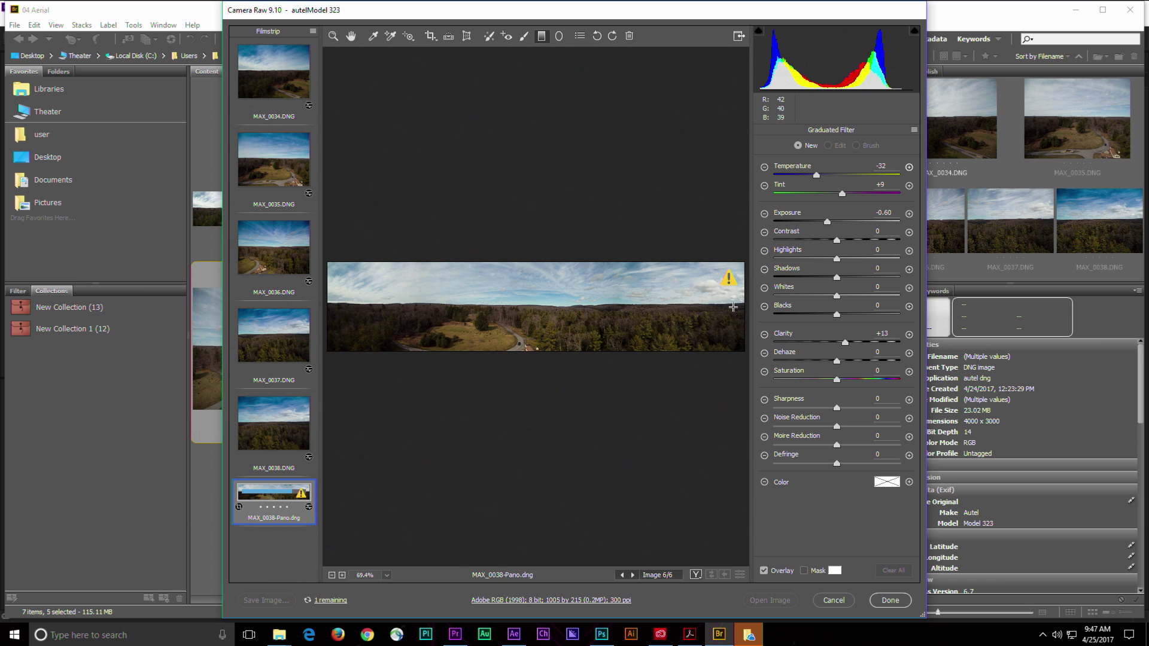
- Examine the merged panorama up close along the horizon and treeline
key("ctrl+plus")
key("ctrl+plus")
key("ctrl+plus")
key("ctrl+plus")
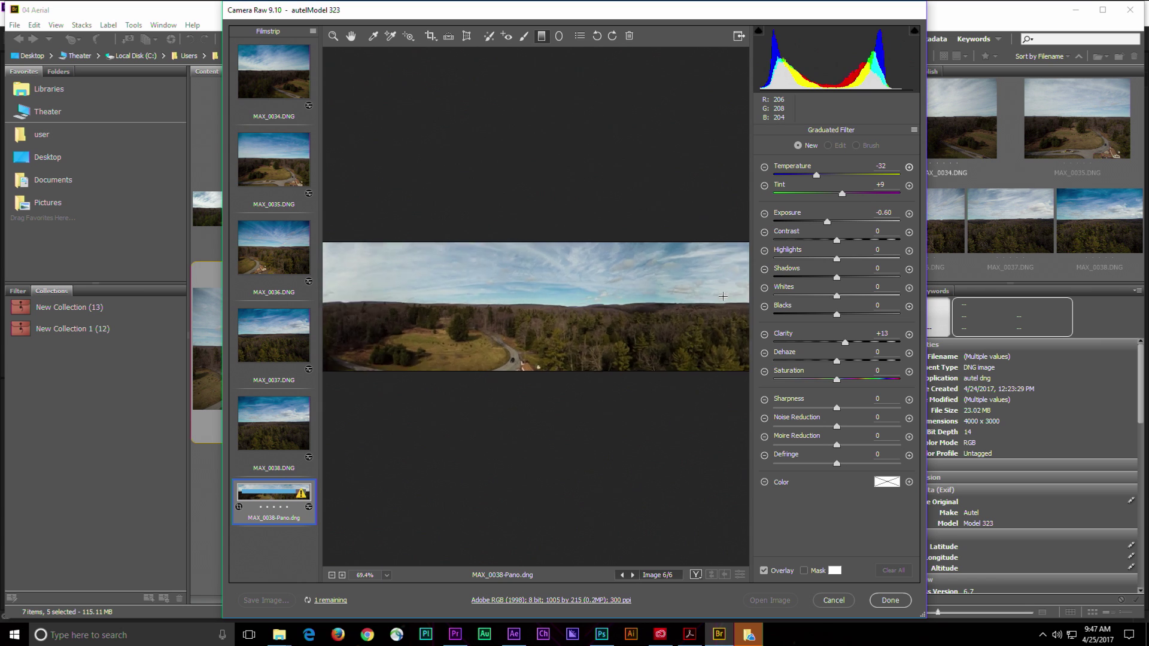
left_click_drag(672, 341, 511, 298)
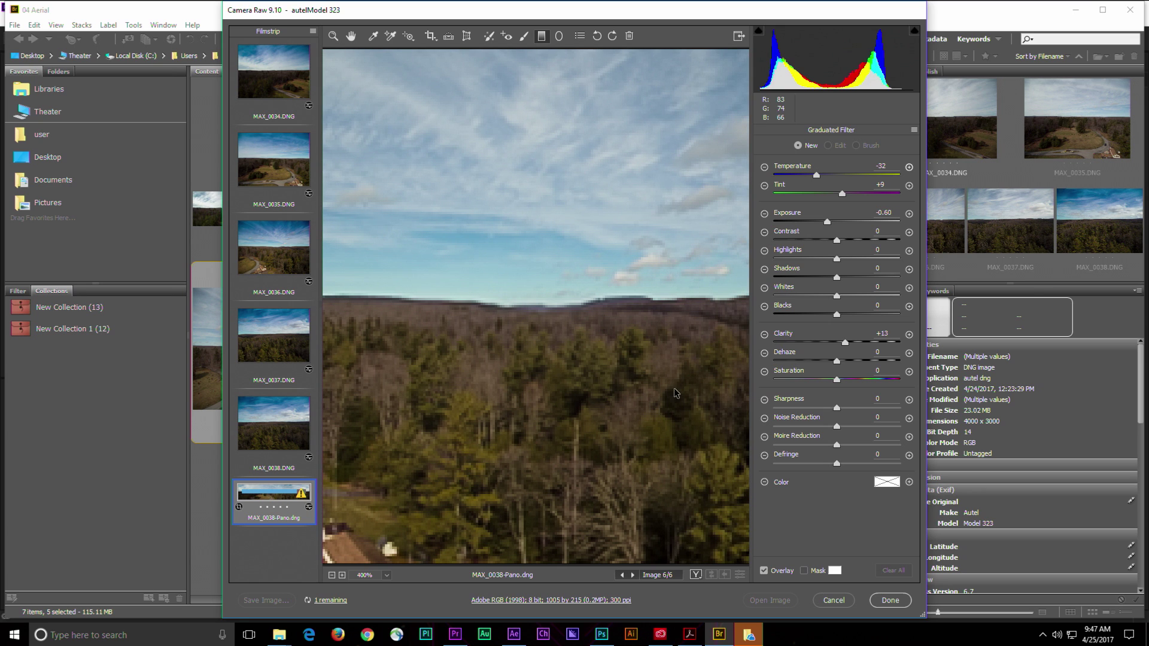
left_click_drag(691, 349, 442, 331)
left_click_drag(676, 331, 571, 326)
left_click_drag(452, 329, 527, 325)
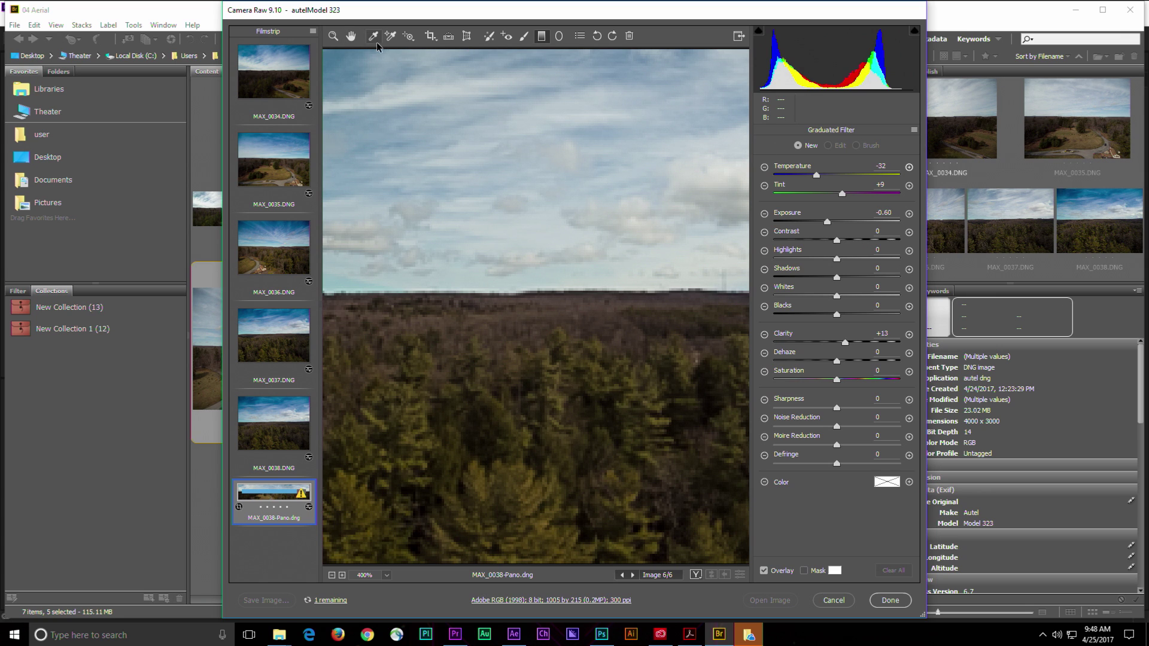
- Check the panorama's treetops at 50%, and set its Highlights to -98 and Whites to +23
left_click(351, 36)
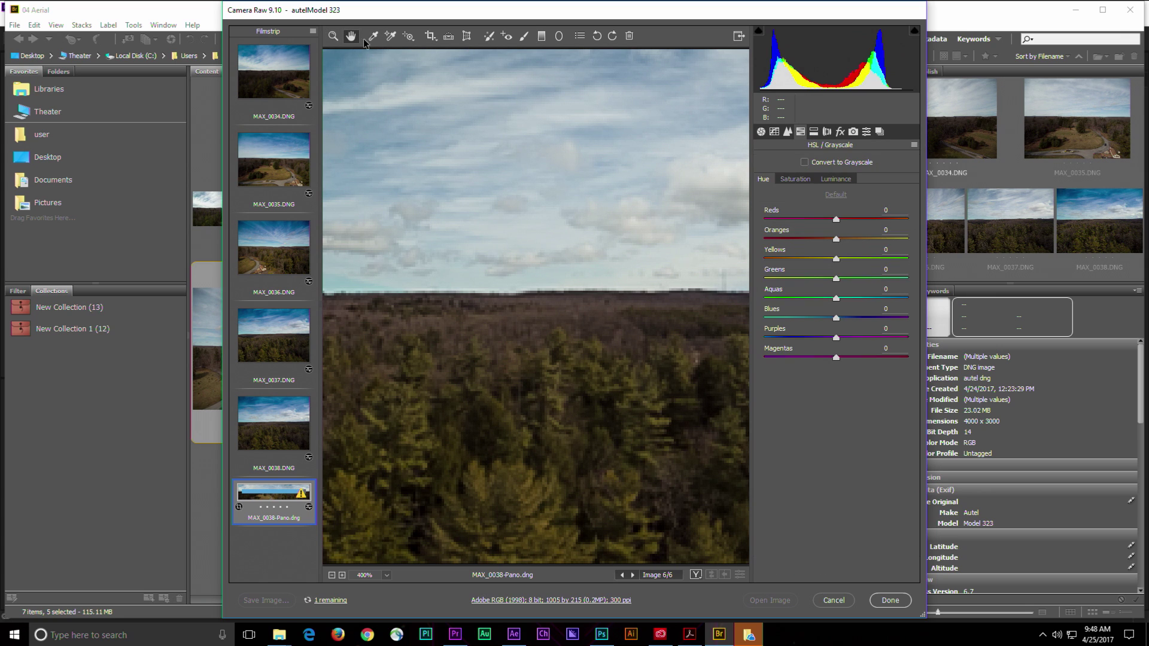
left_click(761, 131)
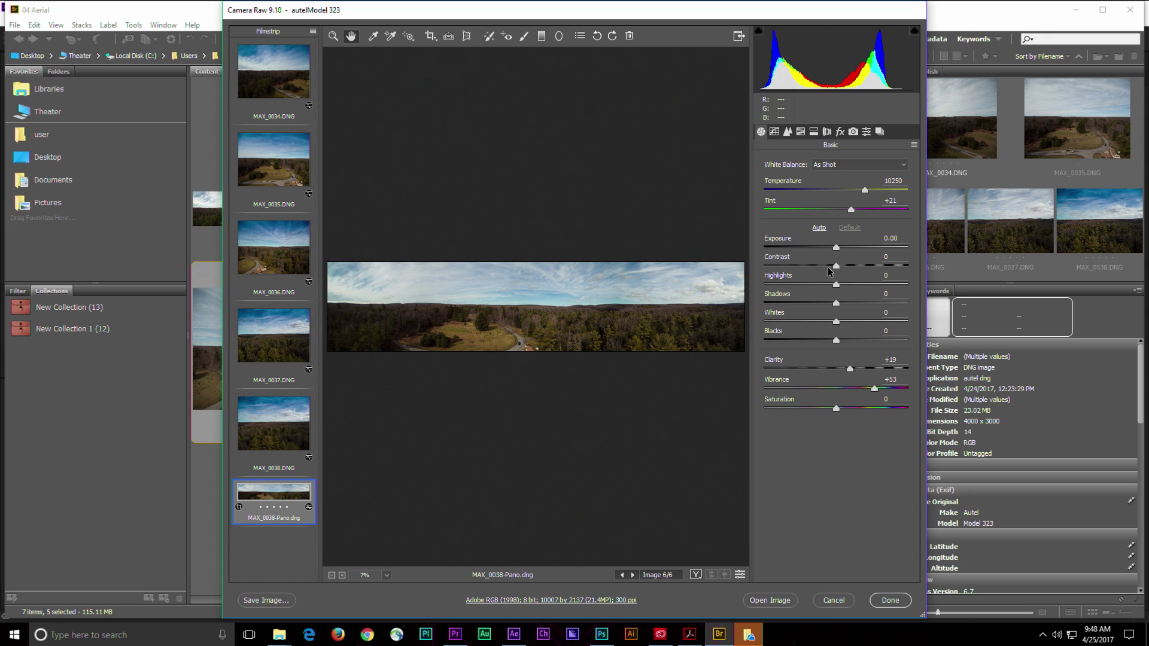
key("ctrl+plus")
key("ctrl+plus")
key("ctrl+plus")
key("ctrl+plus")
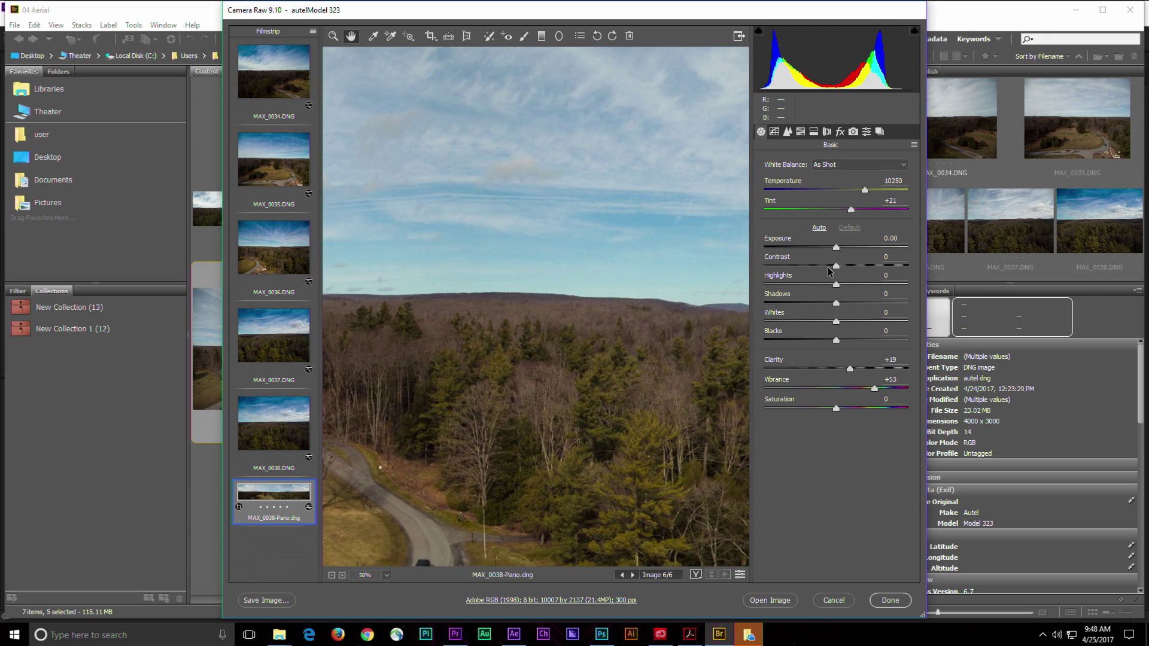
left_click_drag(675, 451, 631, 345)
key("ctrl+0")
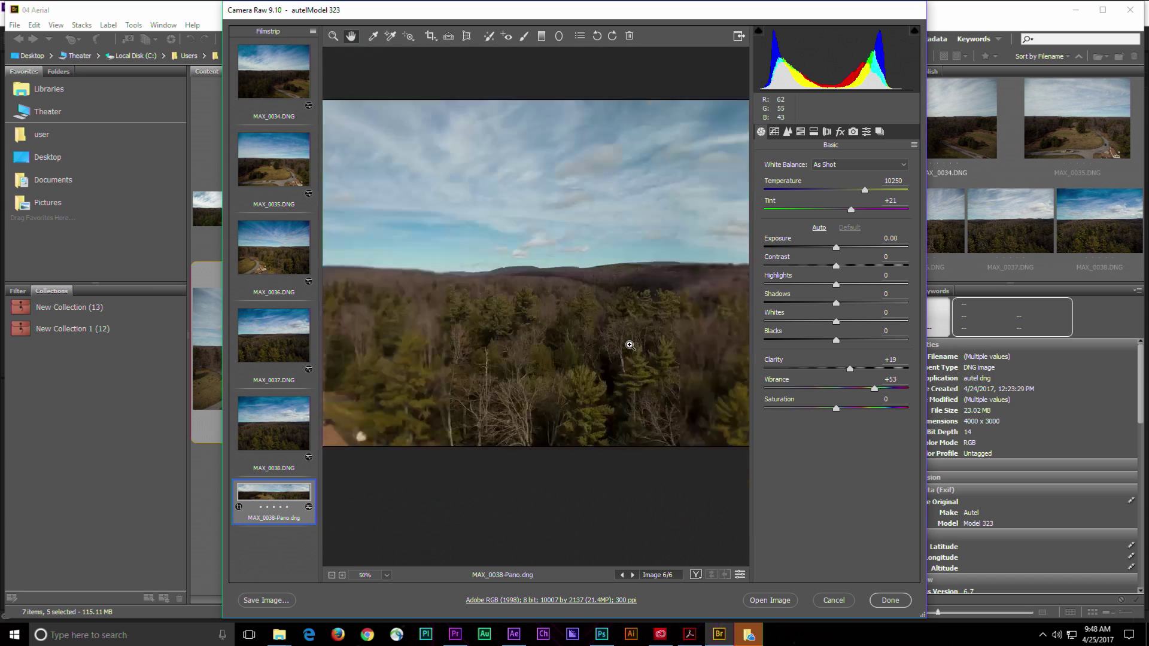
left_click_drag(832, 285, 766, 285)
mouse_move(836, 323)
left_mouse_down()
mouse_move(880, 319)
mouse_move(854, 317)
left_mouse_up()
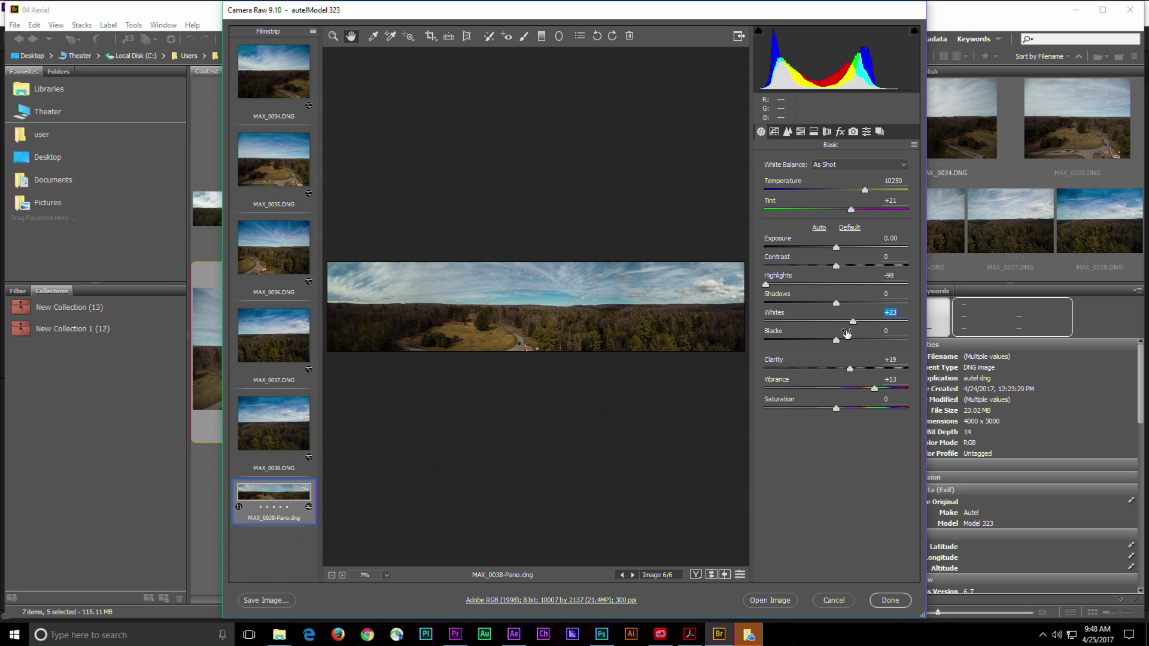
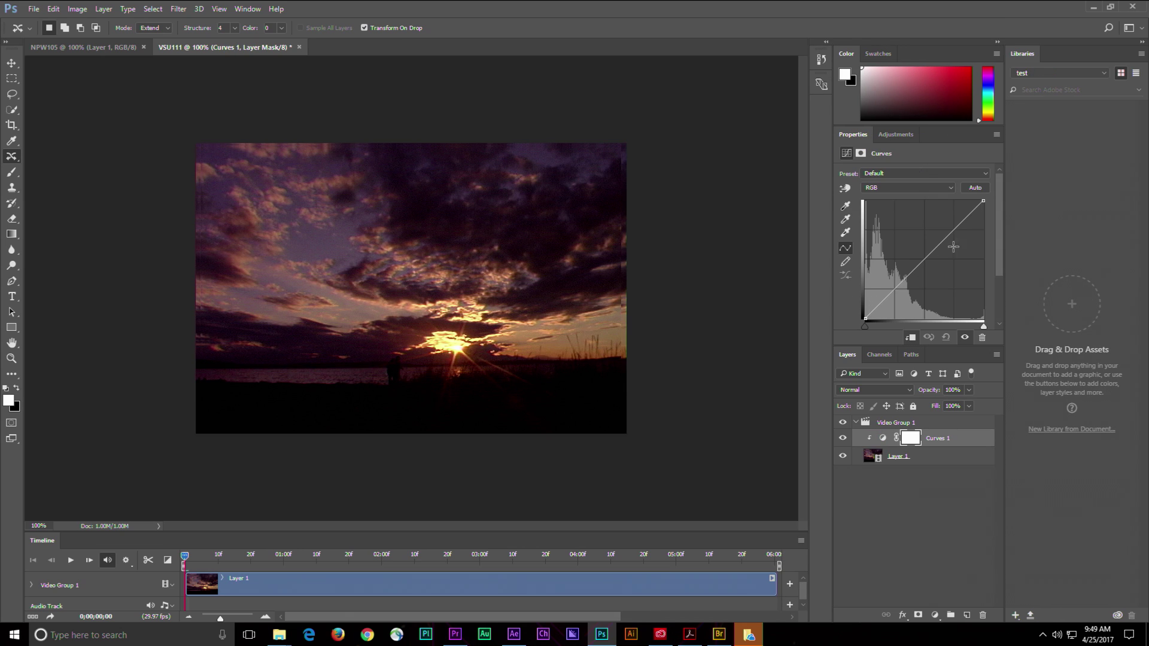
- Auto-correct VSU111's Curves adjustment with Enhance Per Channel Contrast and Snap Neutral Midtones, and compare the image without and with it
left_click(975, 188)
left_click(975, 188, "alt")
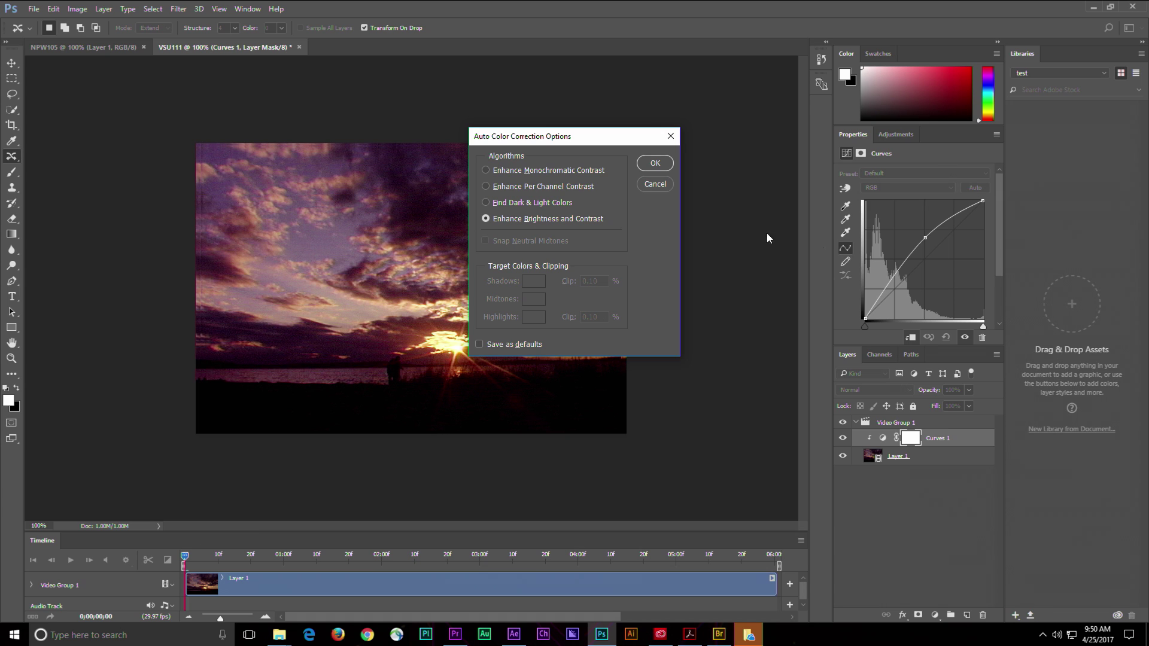
left_click(584, 187)
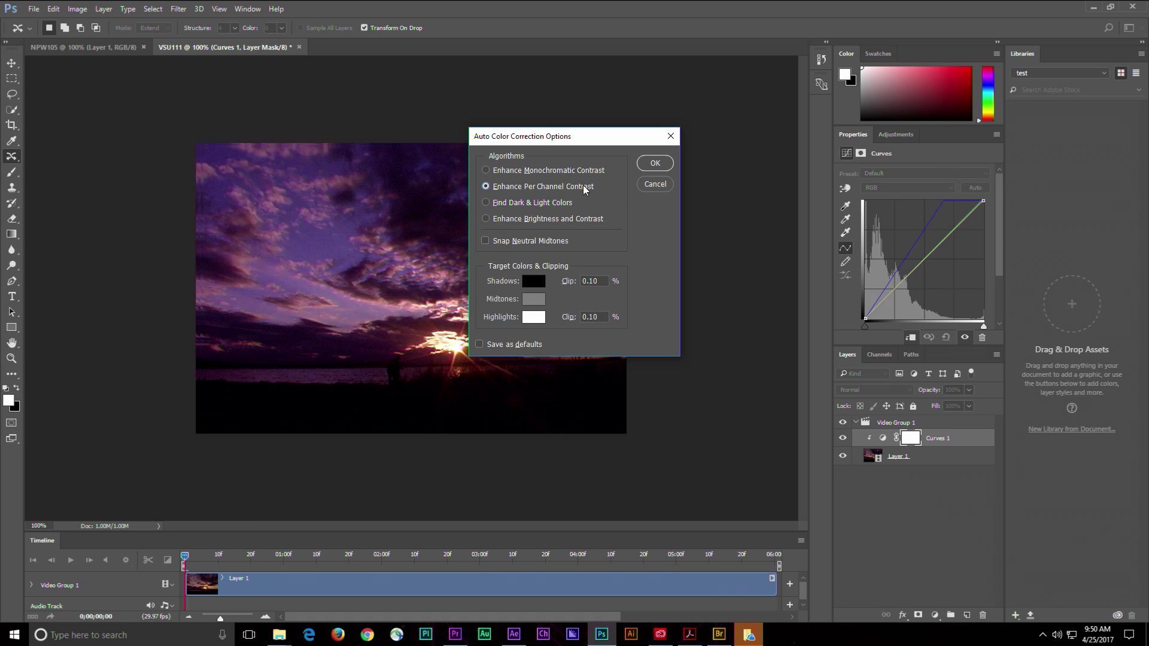
left_click(560, 243)
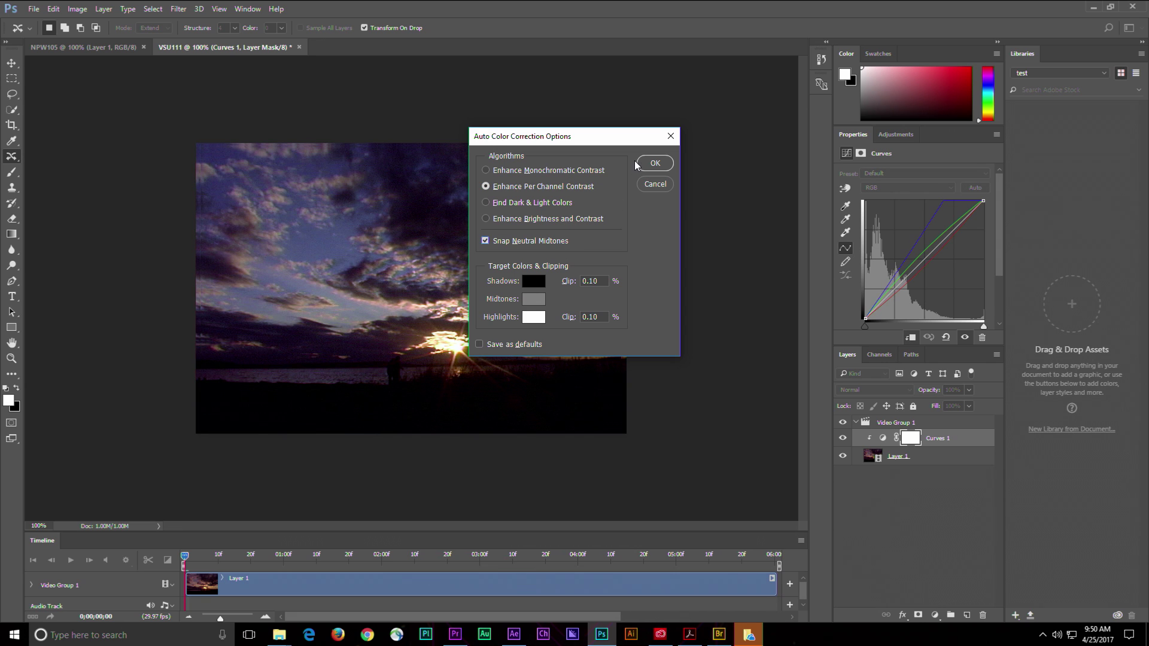
left_click(655, 163)
left_click(843, 439)
left_click(844, 438)
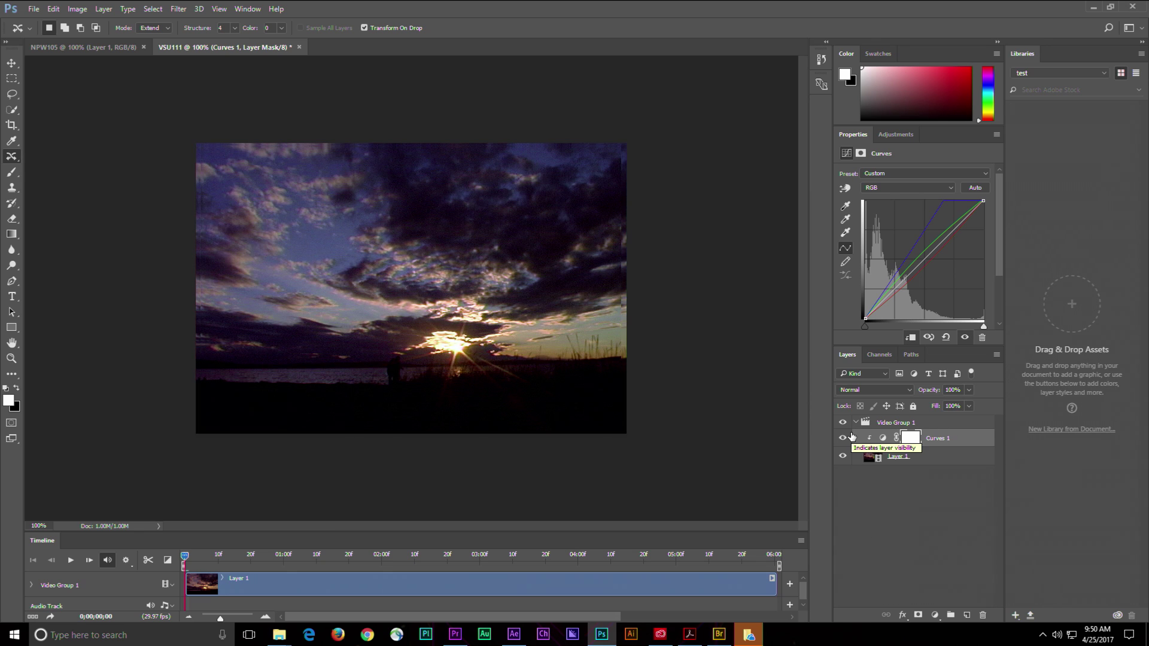
- Add a Hue/Saturation adjustment, fine-tune the sky color with targeted adjustments, and set Yellows to Saturation -11 and Lightness -40
left_click(896, 134)
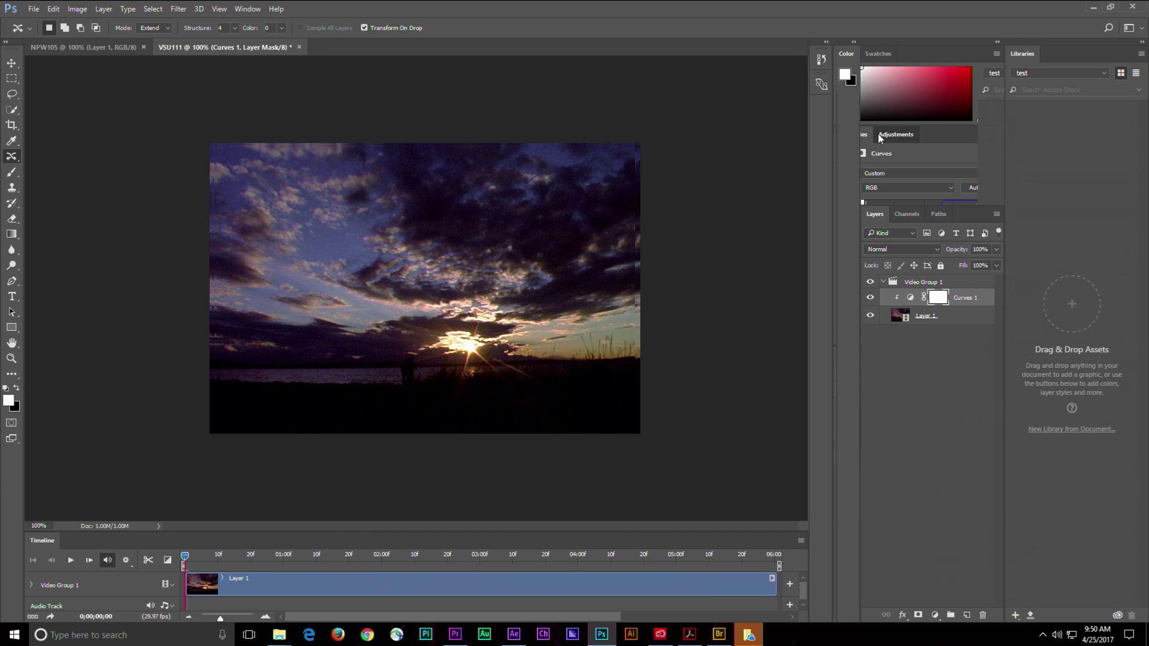
left_click(888, 178)
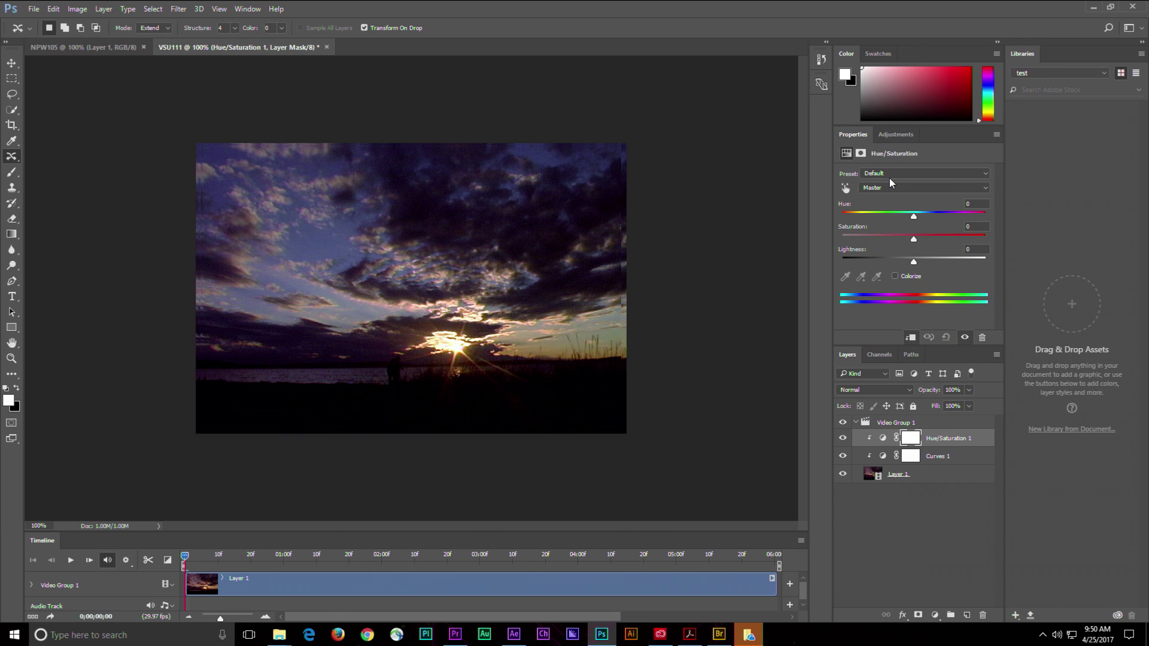
left_click(845, 188)
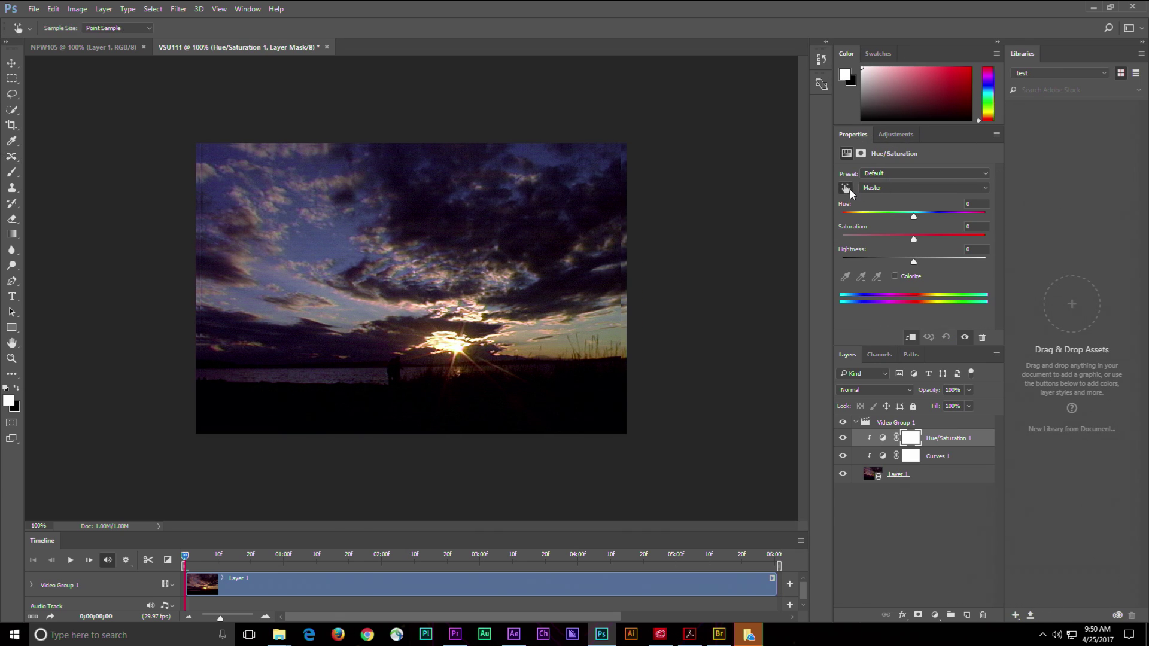
mouse_move(347, 227)
left_mouse_down()
mouse_move(318, 243)
mouse_move(367, 236)
mouse_move(336, 246)
mouse_move(344, 232)
left_mouse_up()
mouse_move(566, 342)
left_mouse_down()
mouse_move(542, 347)
mouse_move(570, 346)
mouse_move(553, 352)
left_mouse_up()
left_click_drag(914, 263, 885, 261)
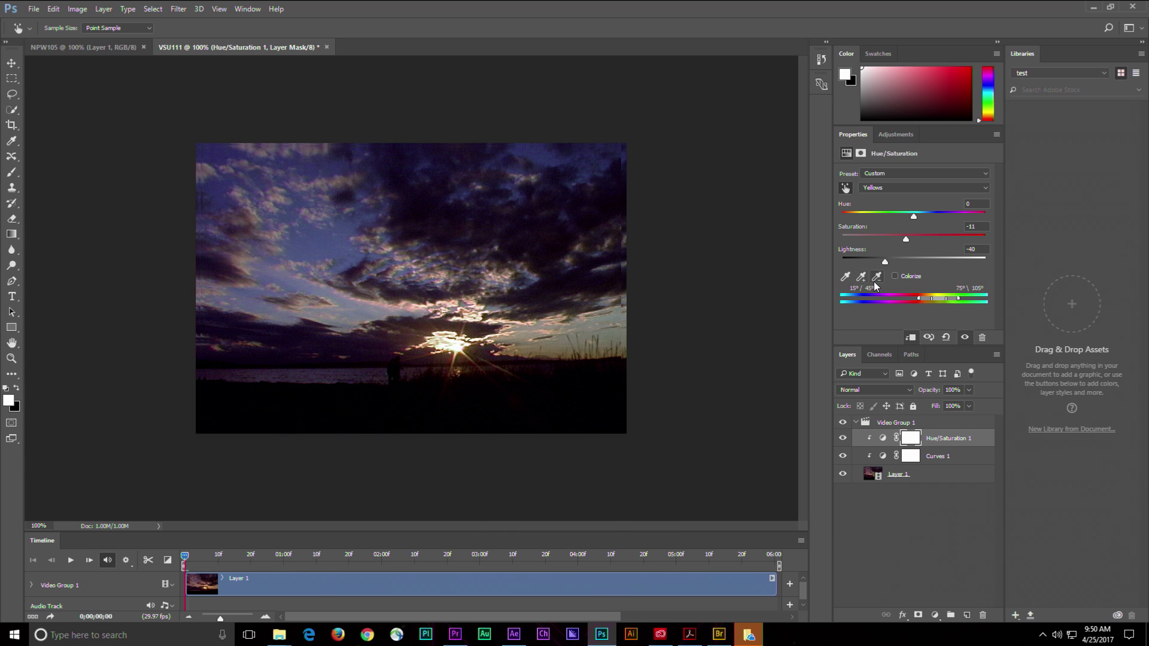
- Rasterize the sunset video layer, Layer 1, beneath the Curves and Hue/Saturation adjustments
left_click(927, 476)
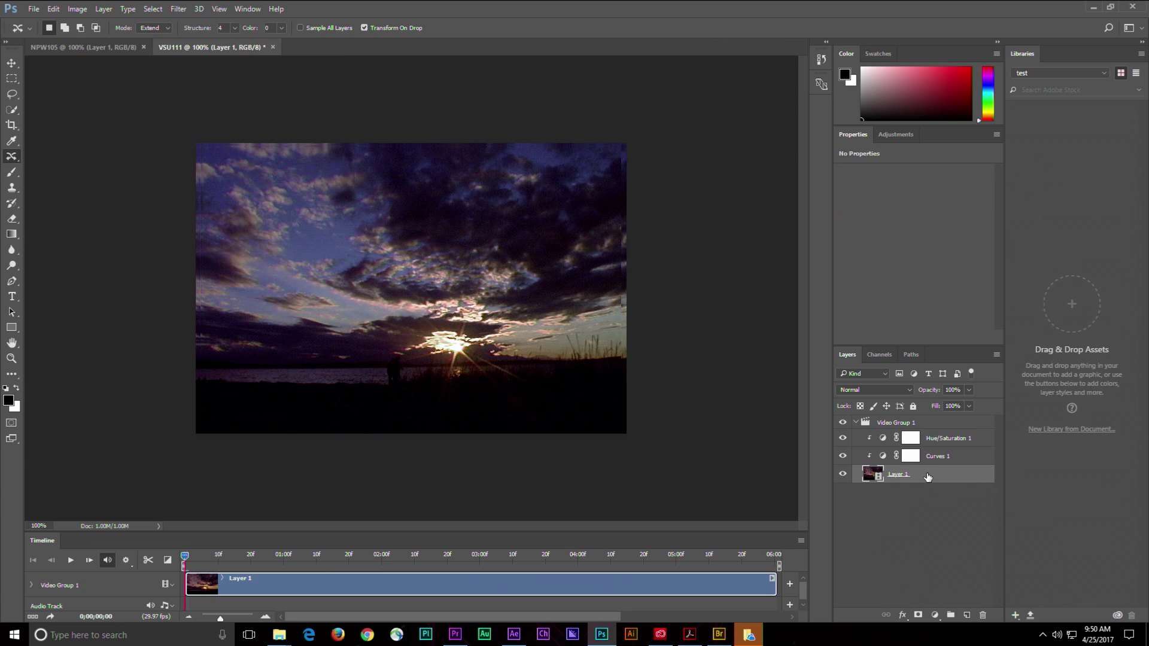
right_click(929, 474)
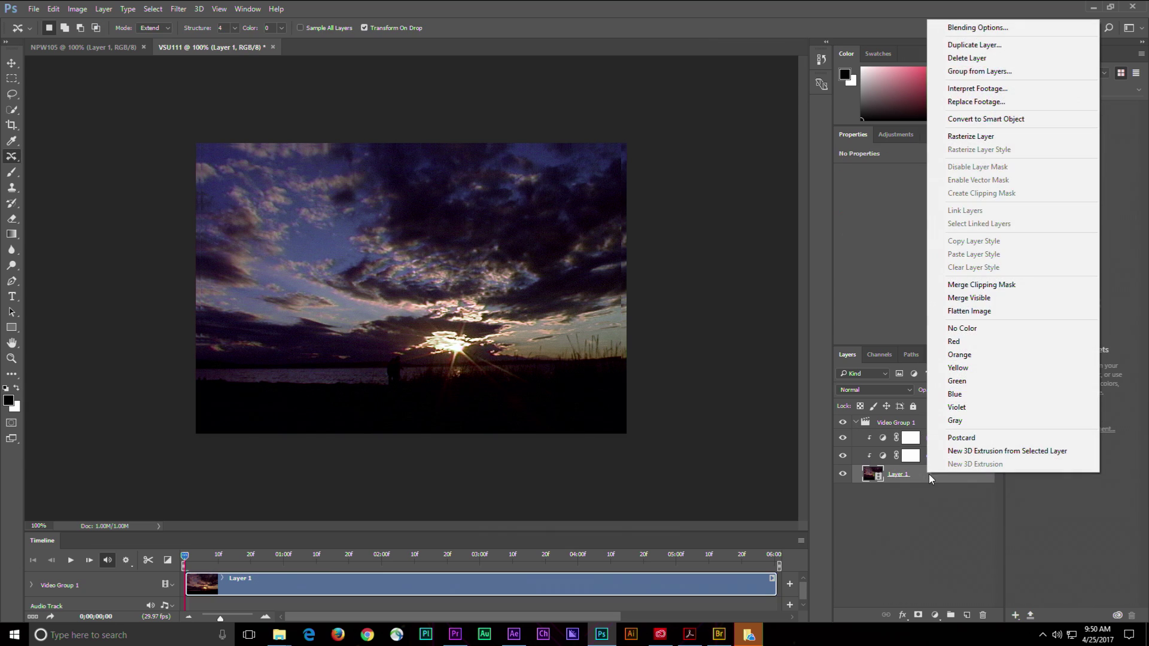
left_click(945, 137)
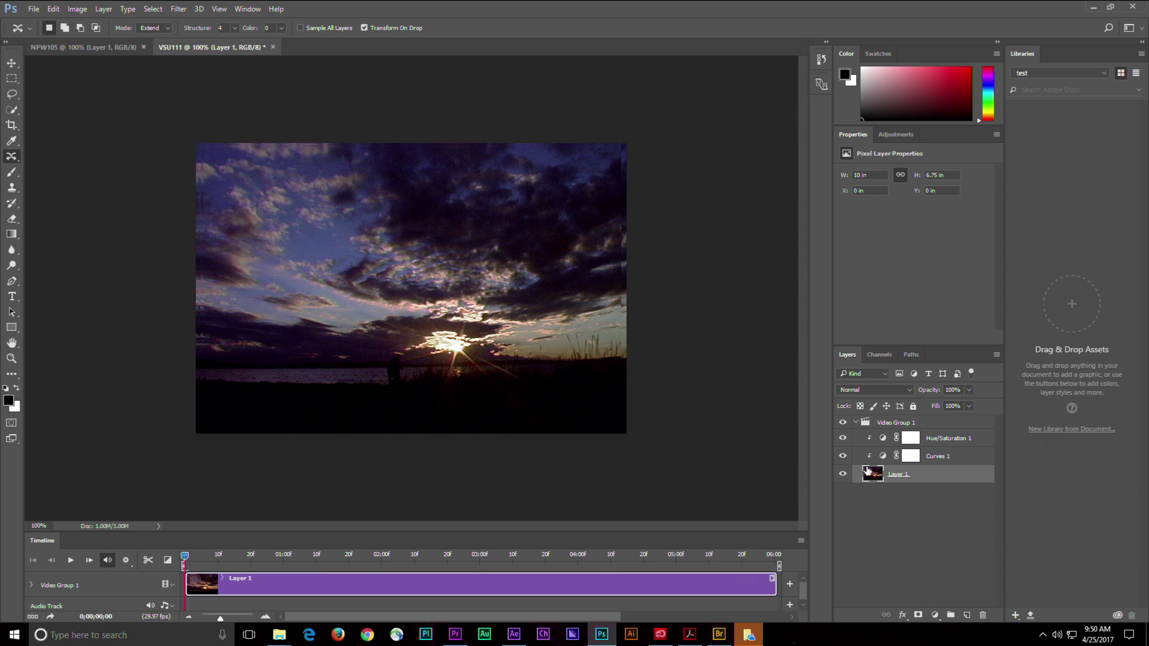
- Convert VSU111's sunset layer into a locked Background layer, and bring up the document's export options, including Color Lookup Tables
left_click(104, 9)
mouse_move(192, 23)
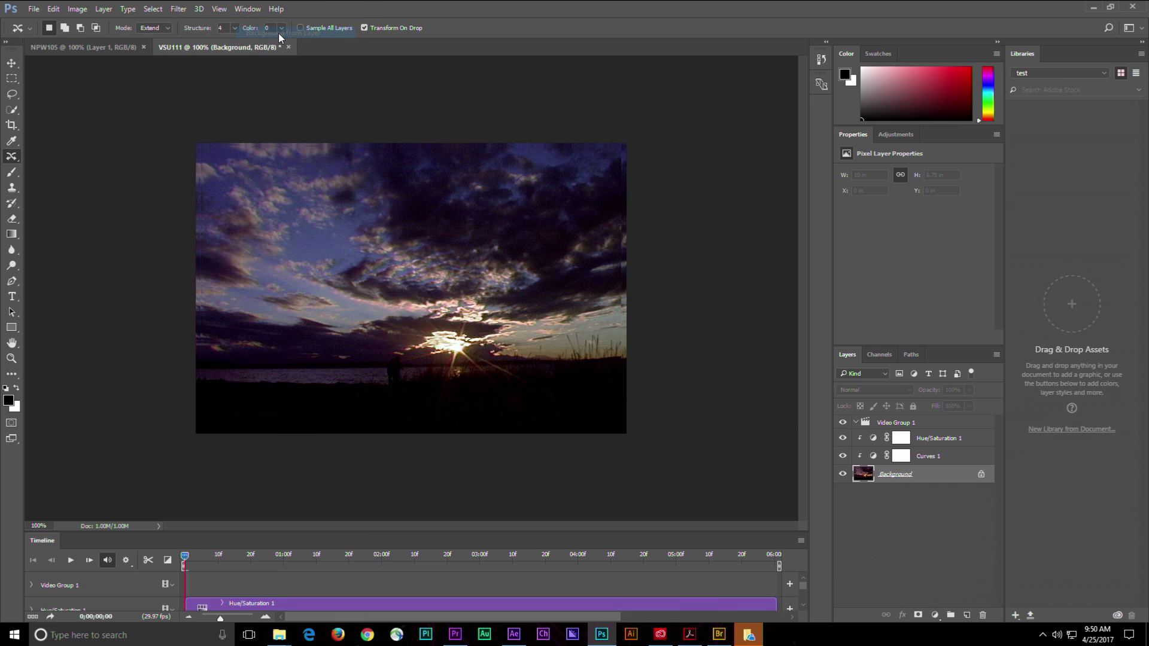
left_click(34, 8)
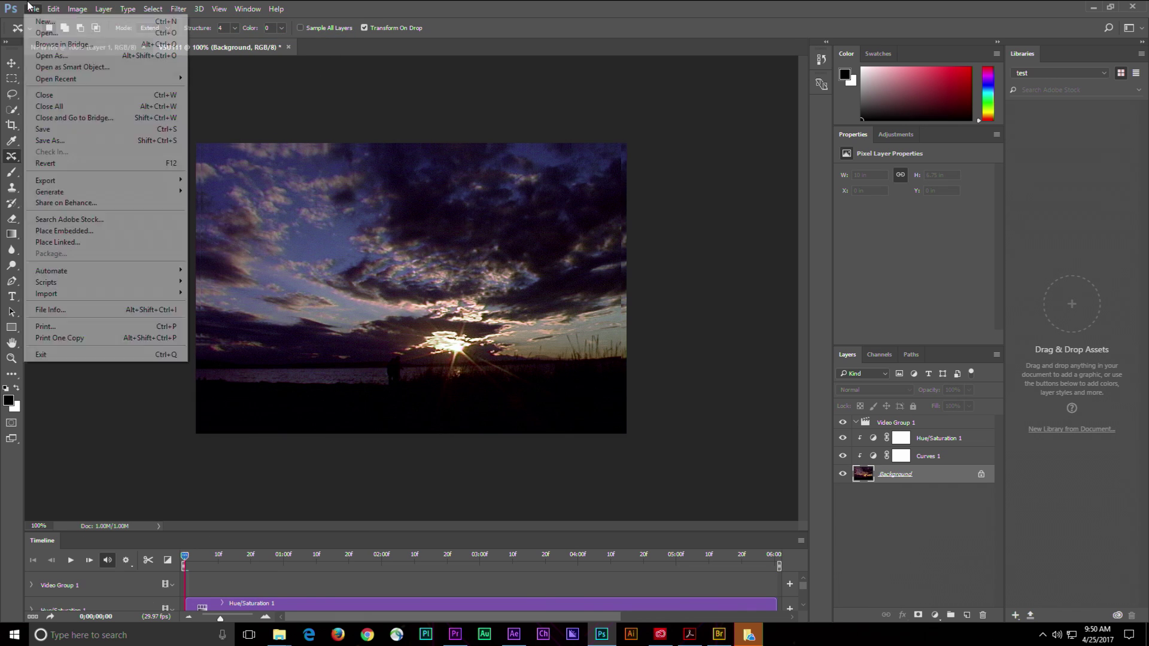
mouse_move(89, 180)
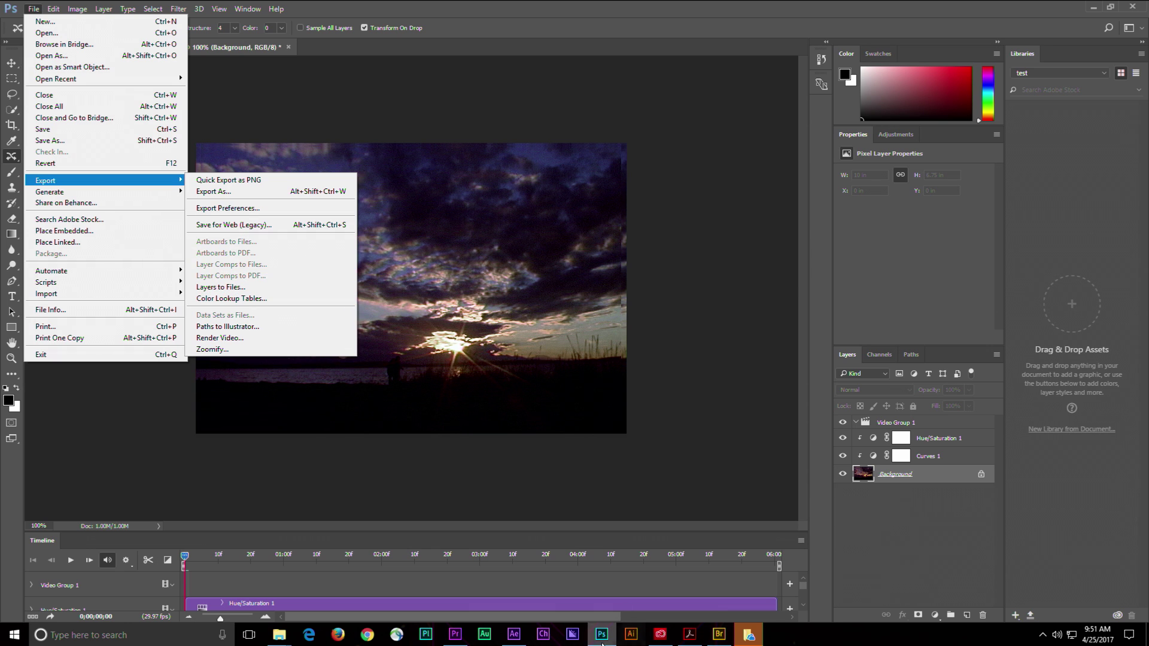
- Switch to Premiere Pro, build a new sequence from Averaging 1.mov, and move its playhead to 00:00:08:00
left_click(455, 635)
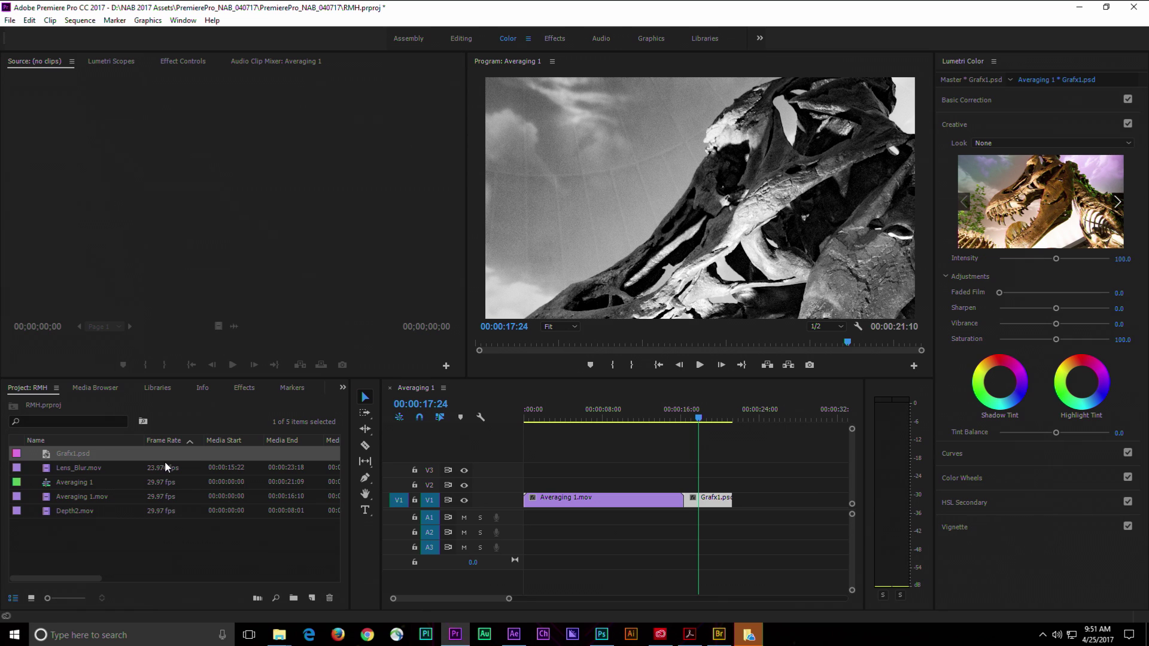
left_click(47, 497)
double_click(47, 501)
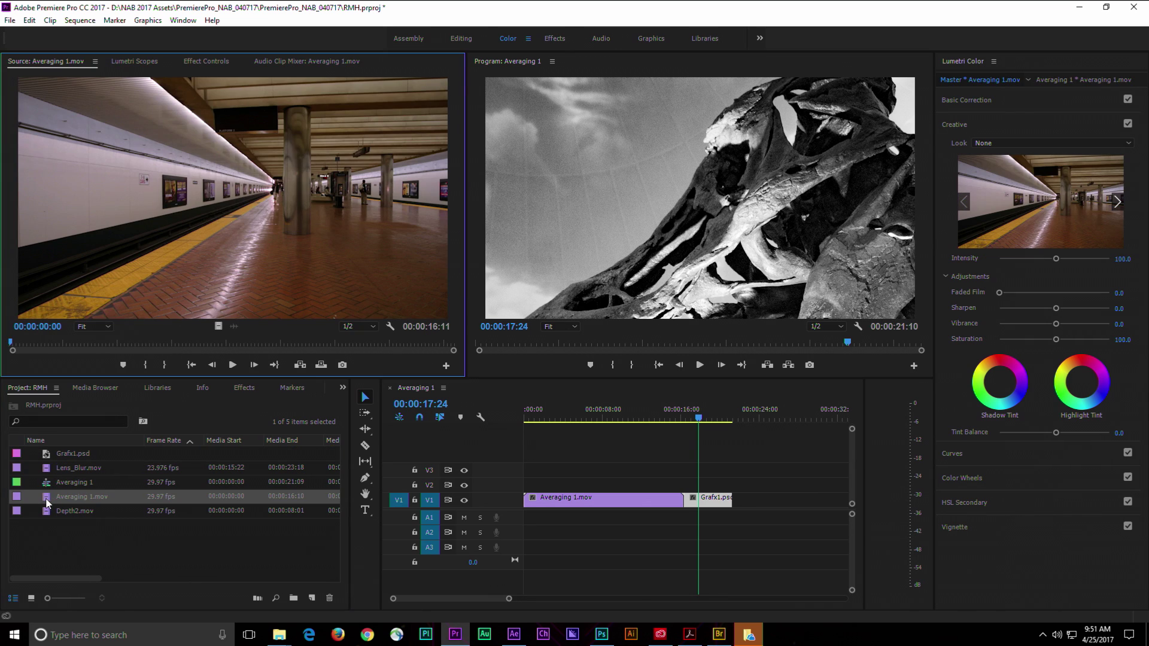
left_click_drag(310, 601, 310, 601)
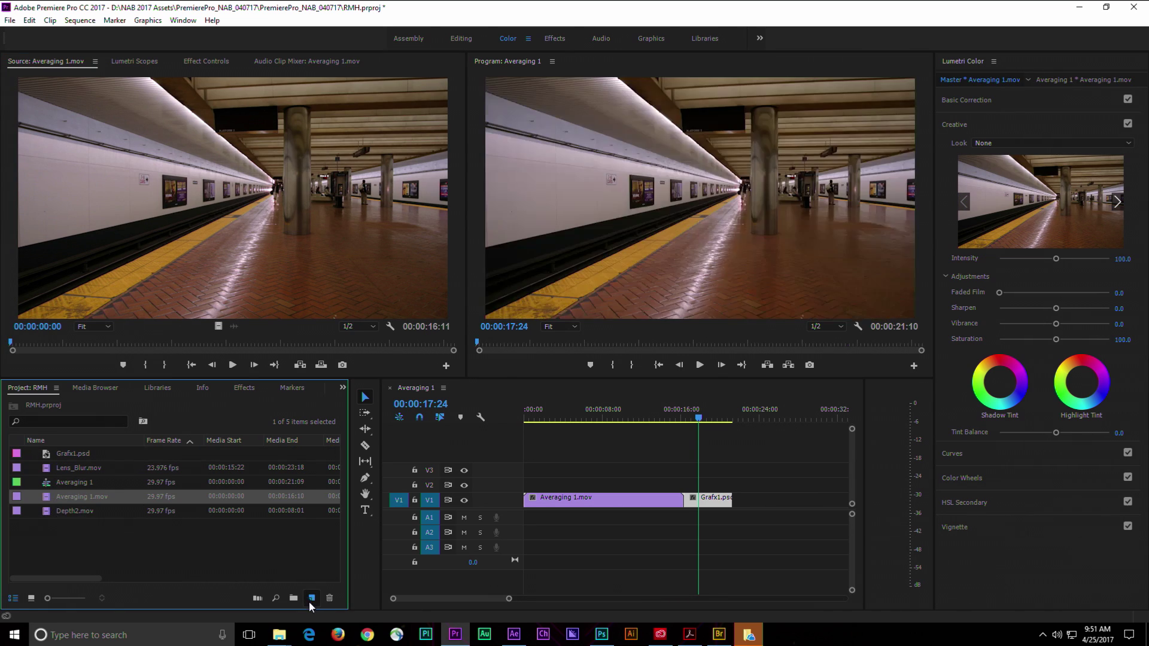
left_click(599, 418)
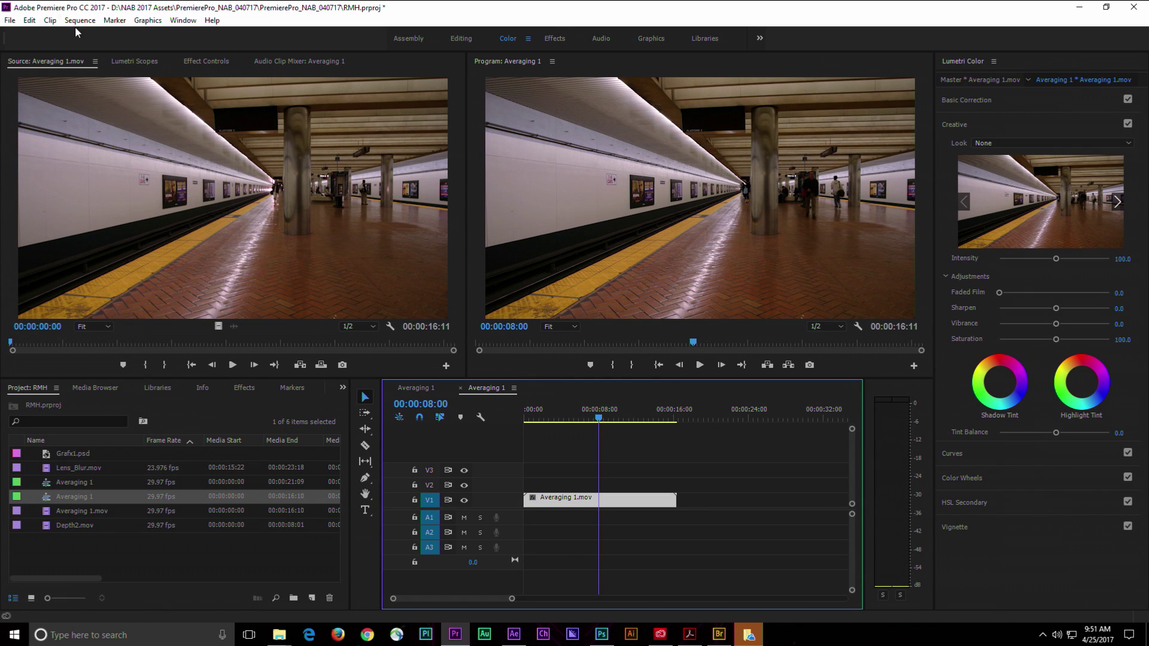
- Bring up the media export settings for the new Averaging 1 sequence and set the format to TIFF
left_click(11, 20)
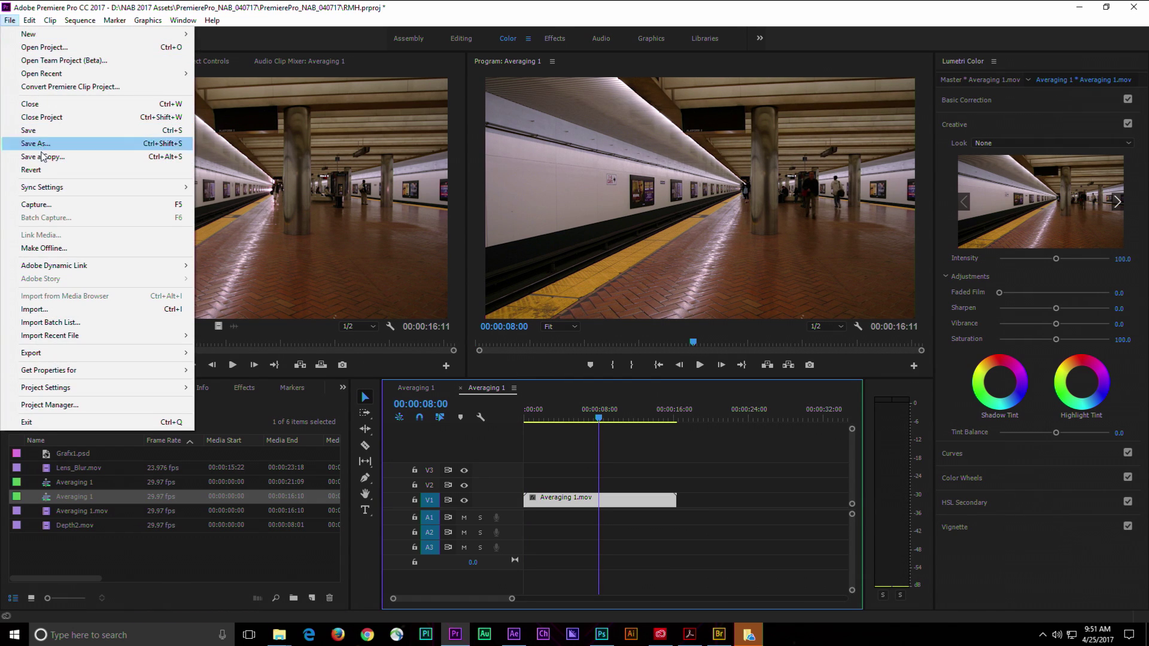
mouse_move(74, 354)
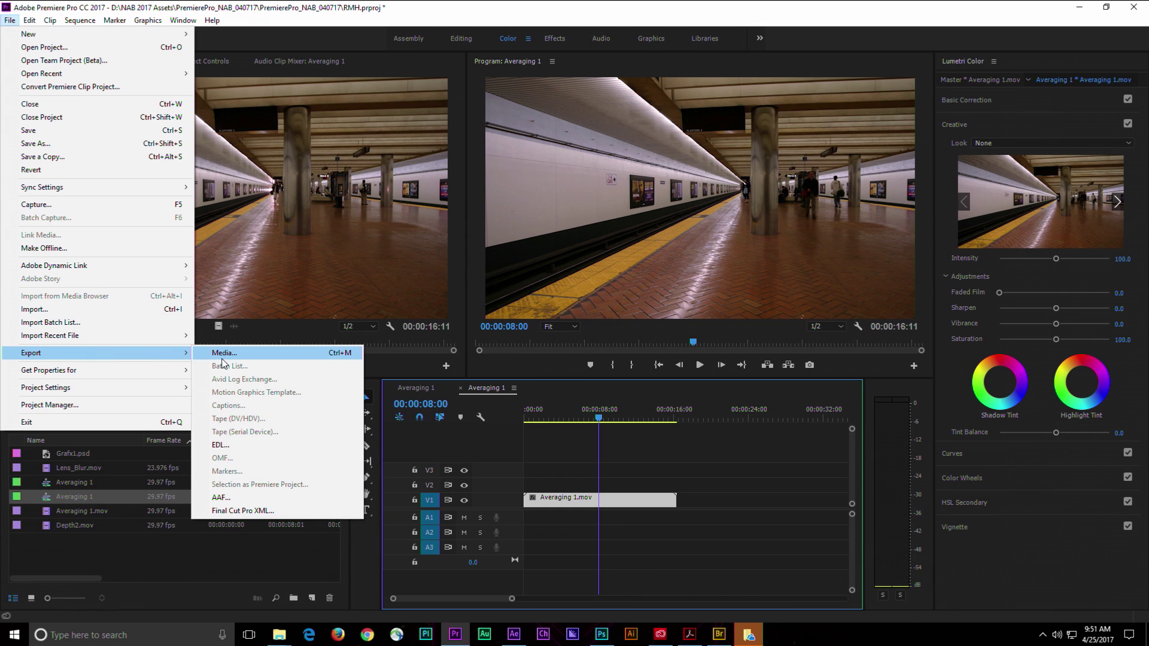
mouse_move(47, 25)
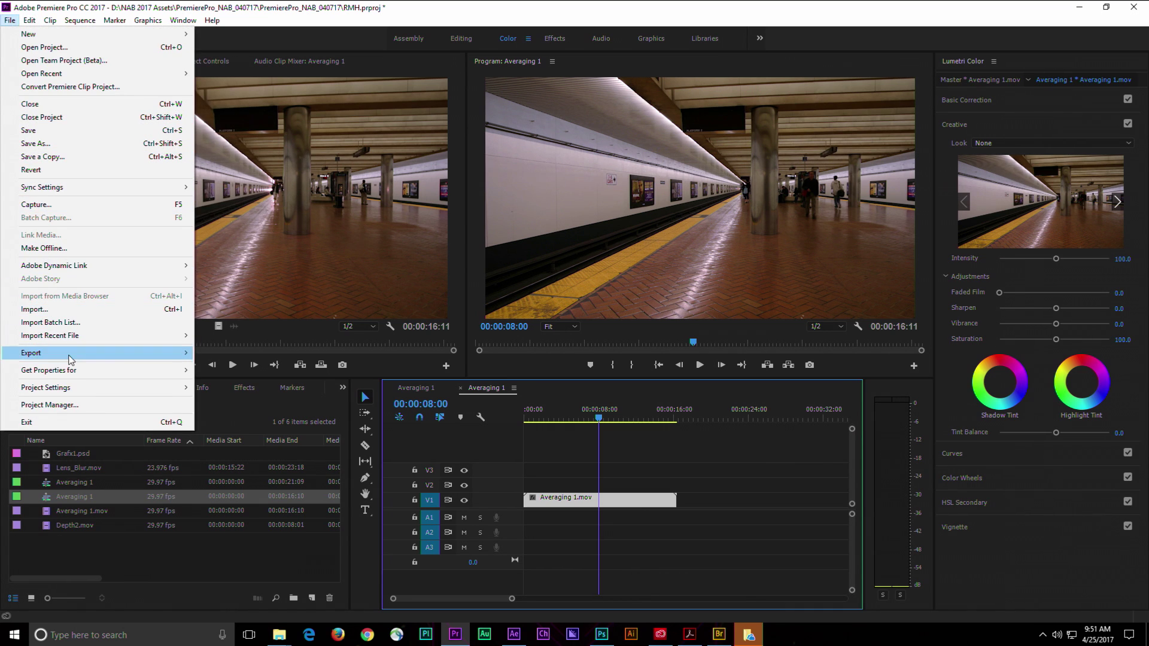
mouse_move(119, 355)
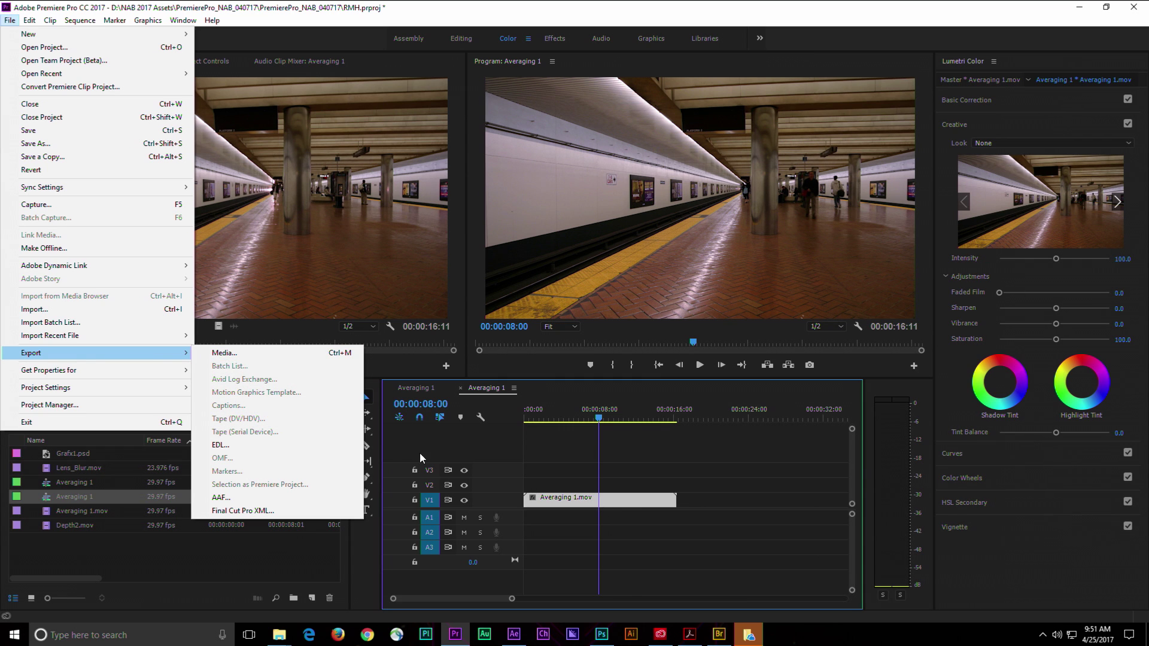
left_click(264, 355)
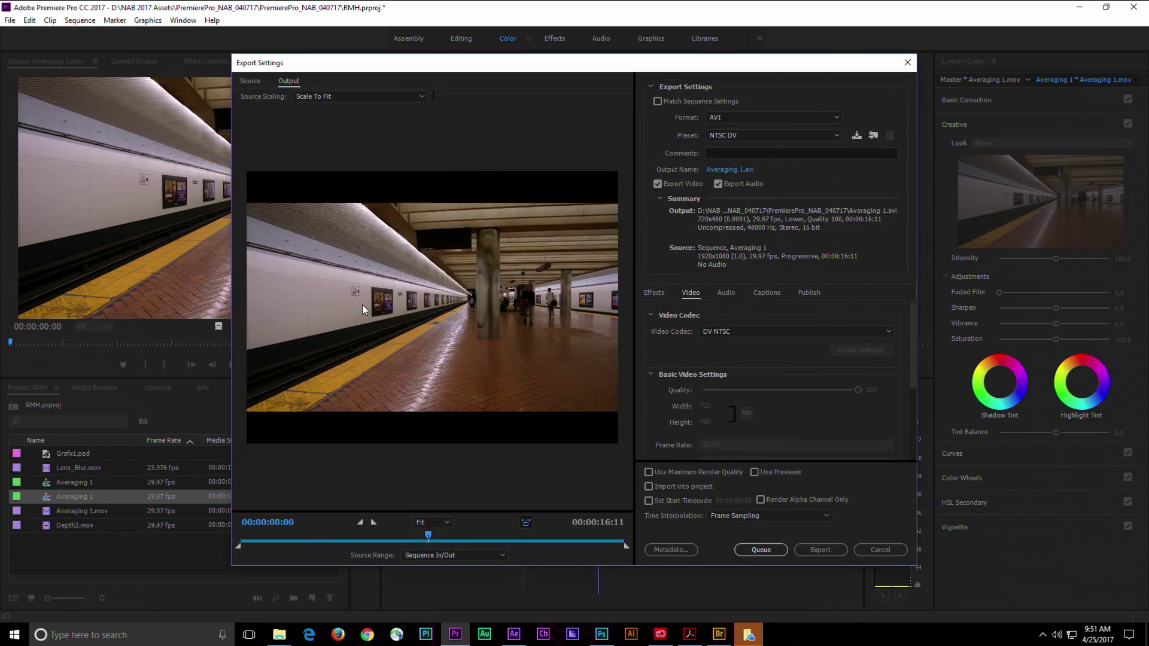
left_click(744, 117)
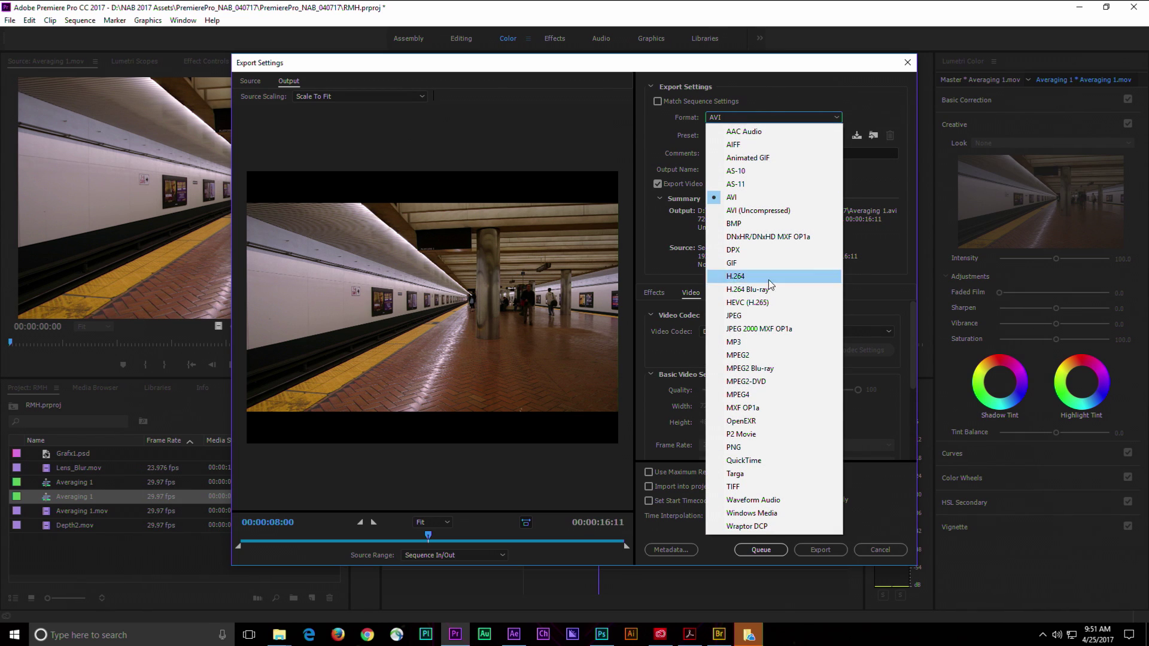
left_click(791, 483)
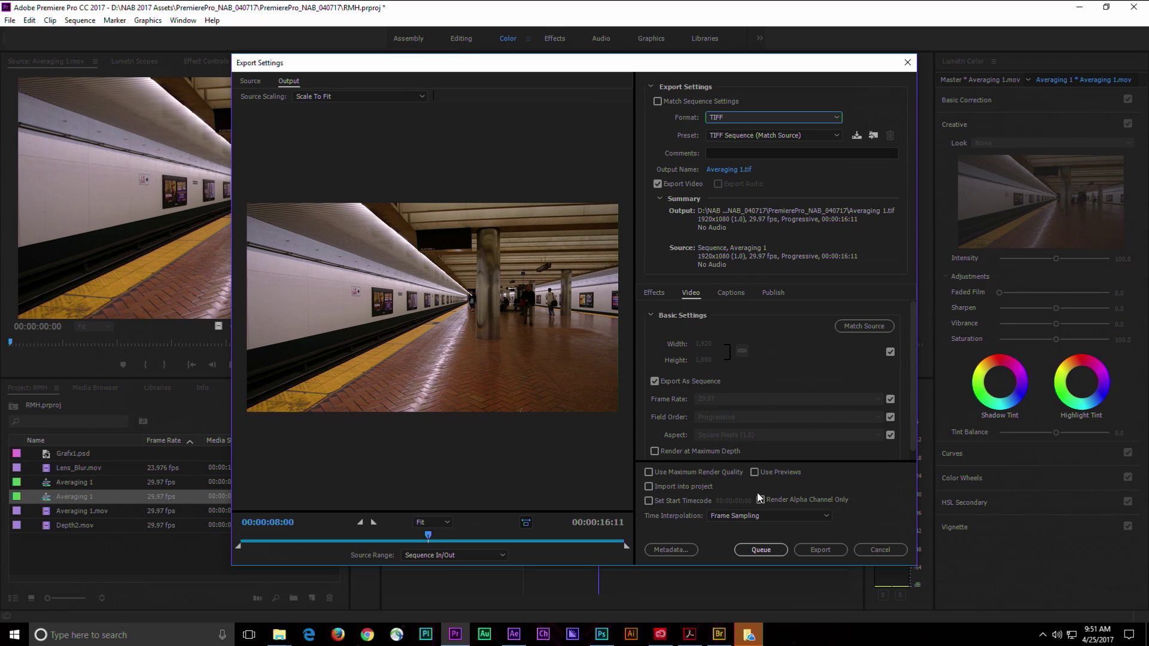
left_click(819, 549)
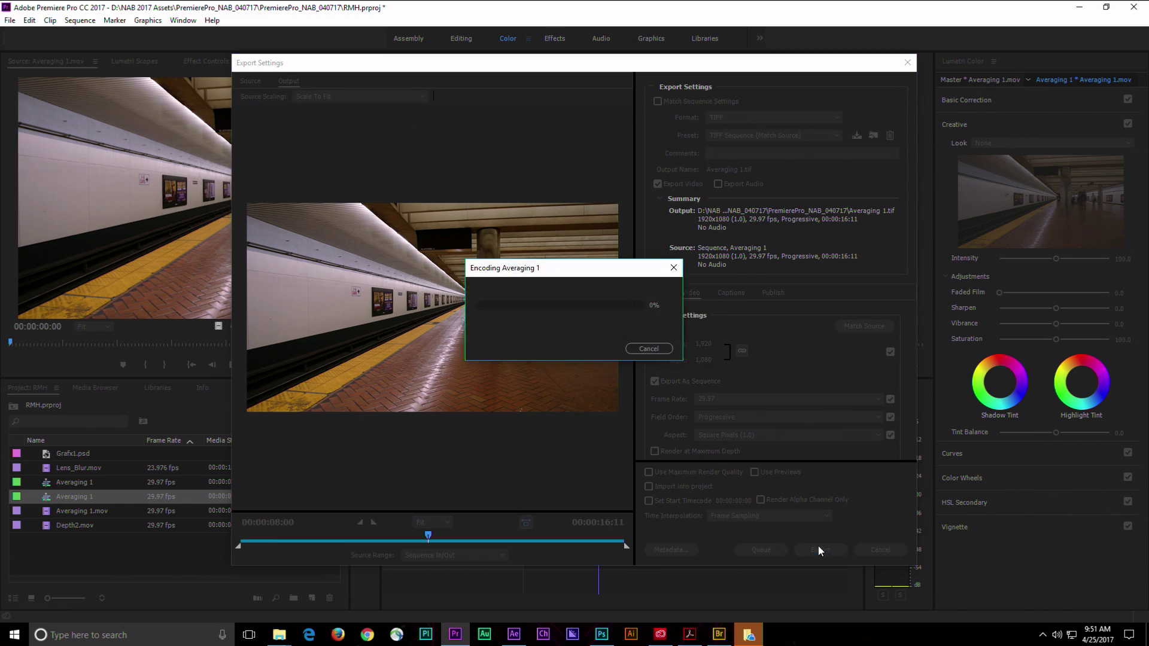
left_click(651, 348)
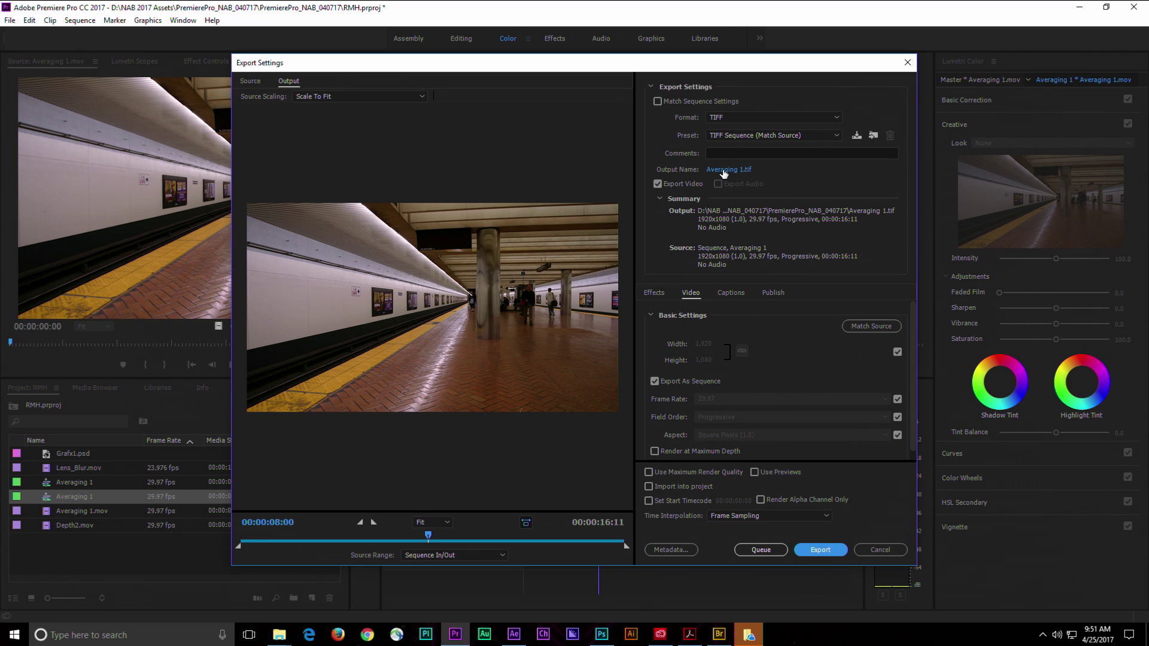
left_click(757, 139)
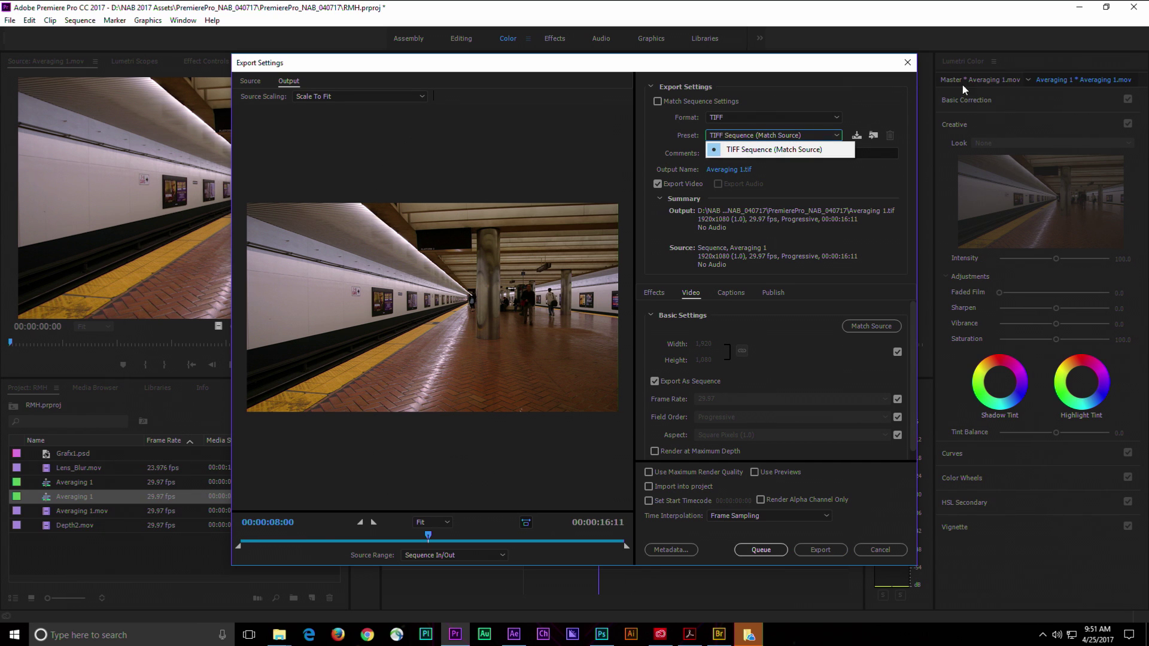
left_click(907, 63)
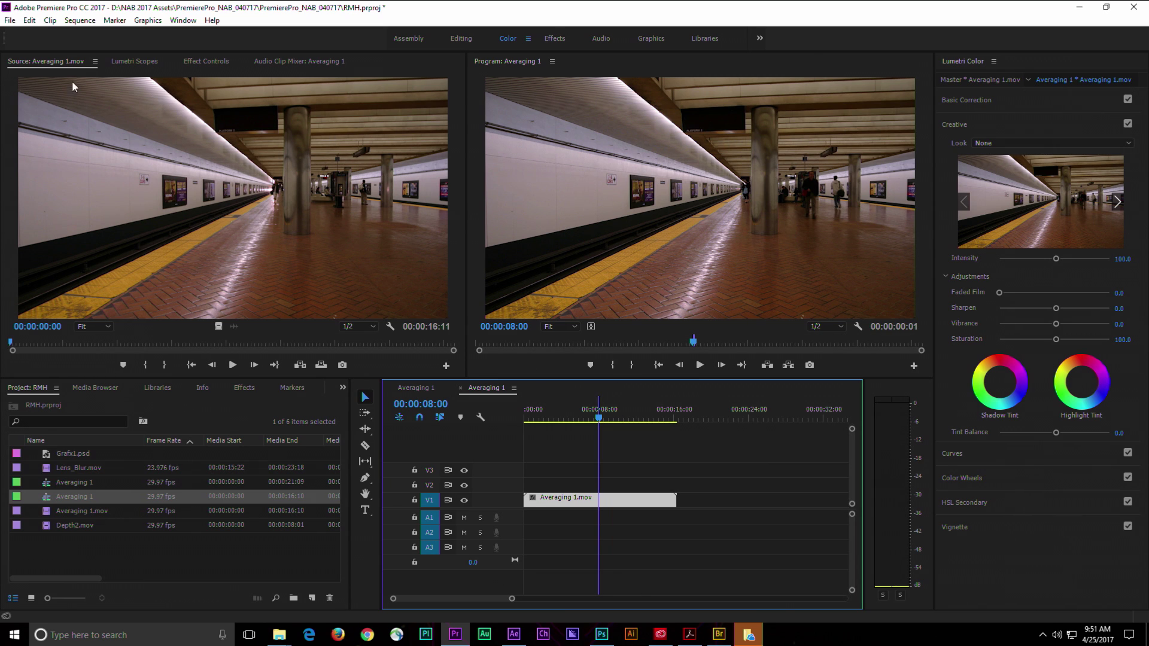
- Export only the single frame at 00:00:08:00 of the Averaging 1 sequence as a TIFF named Averaging 1.tif
left_click(10, 22)
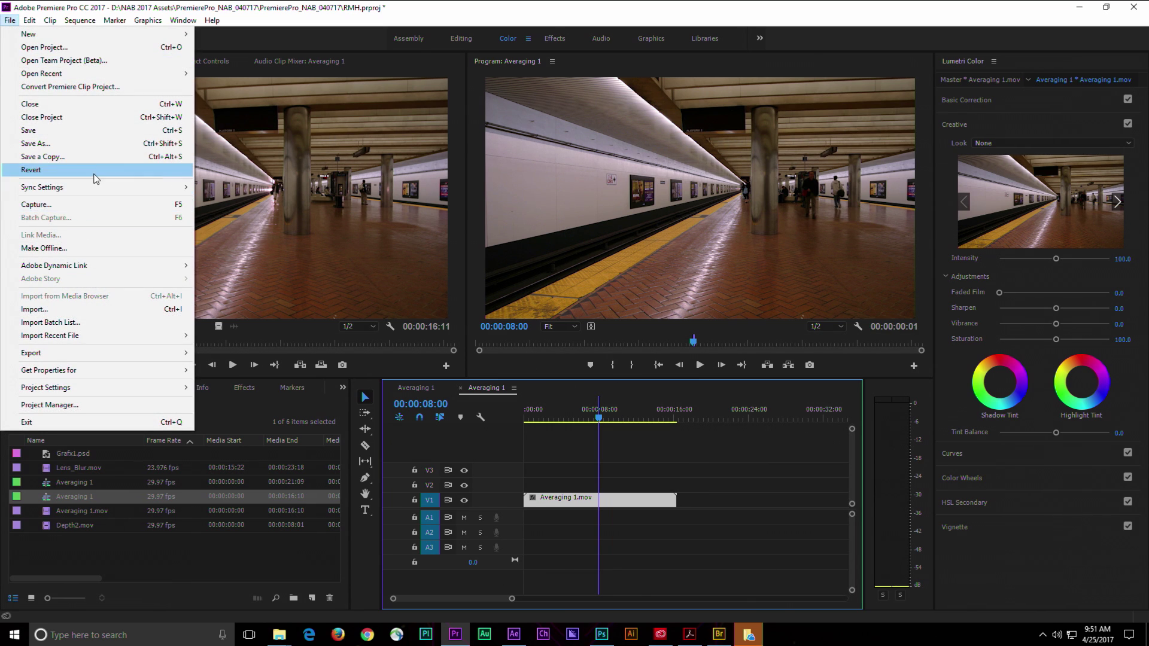
mouse_move(96, 379)
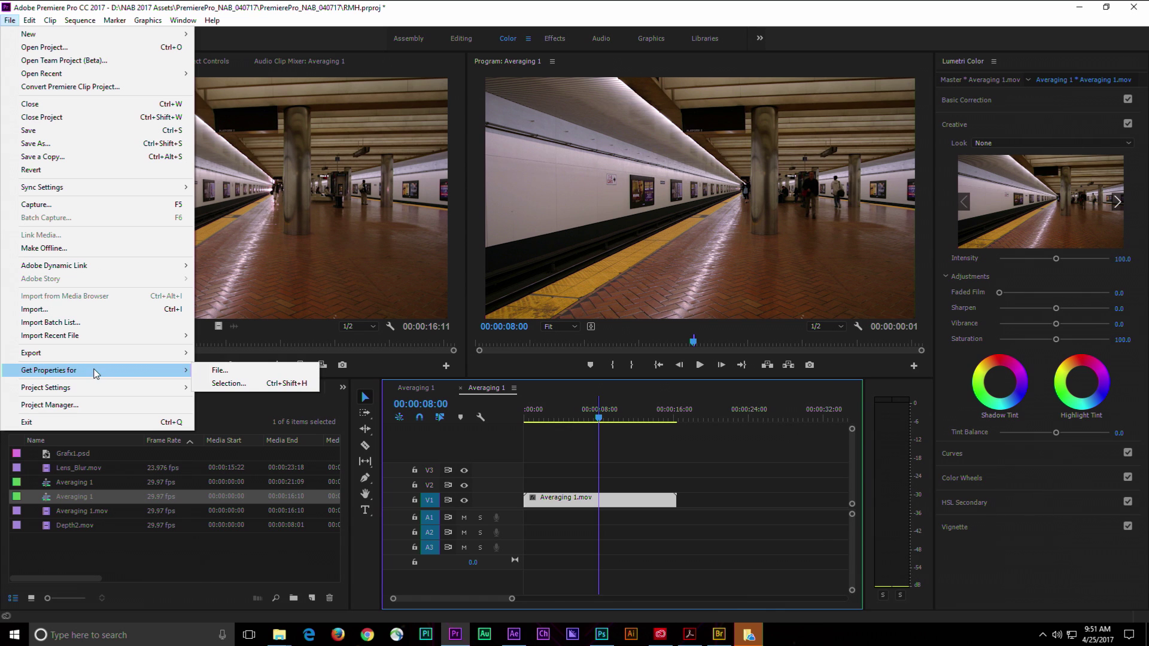
mouse_move(101, 354)
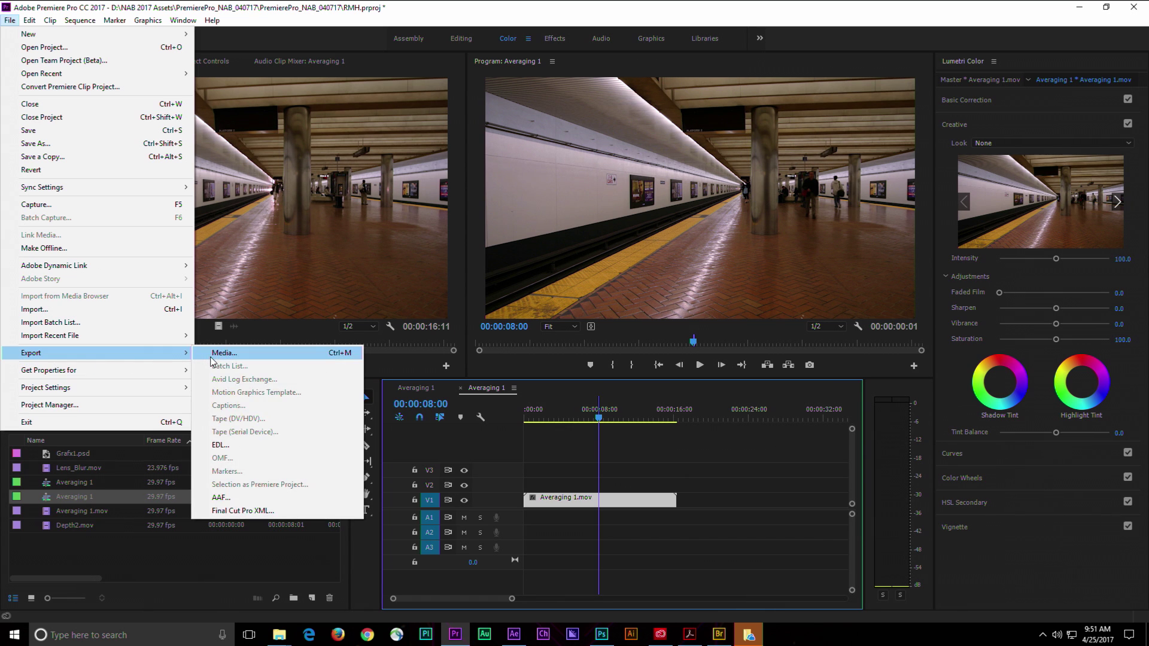
left_click(299, 353)
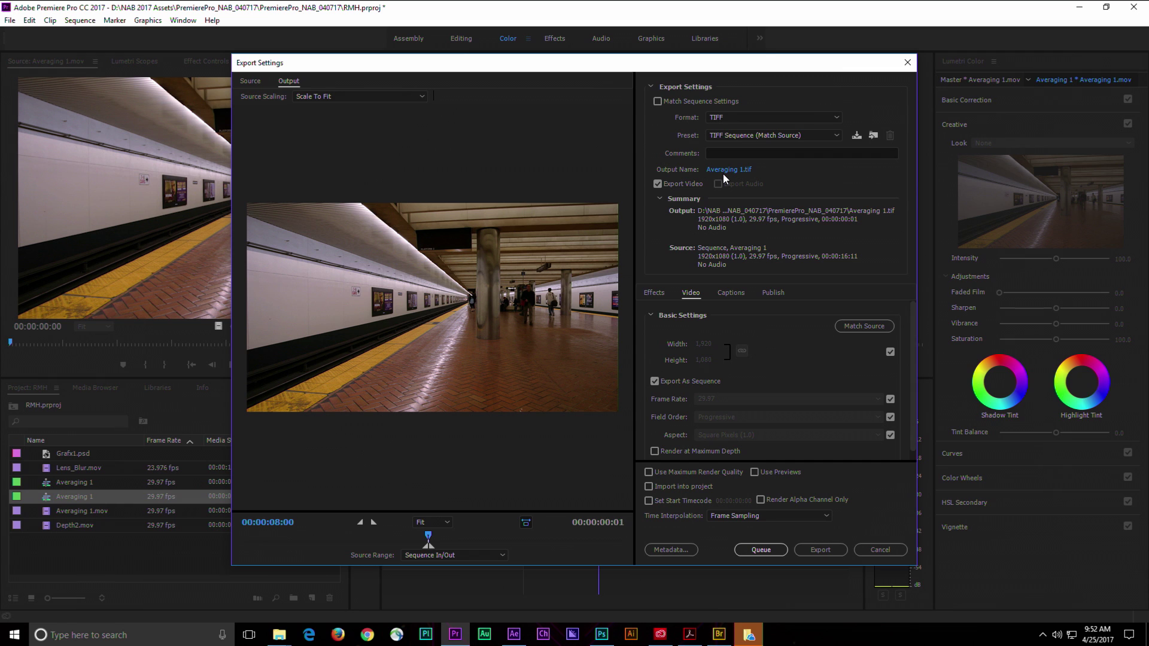
left_click(723, 172)
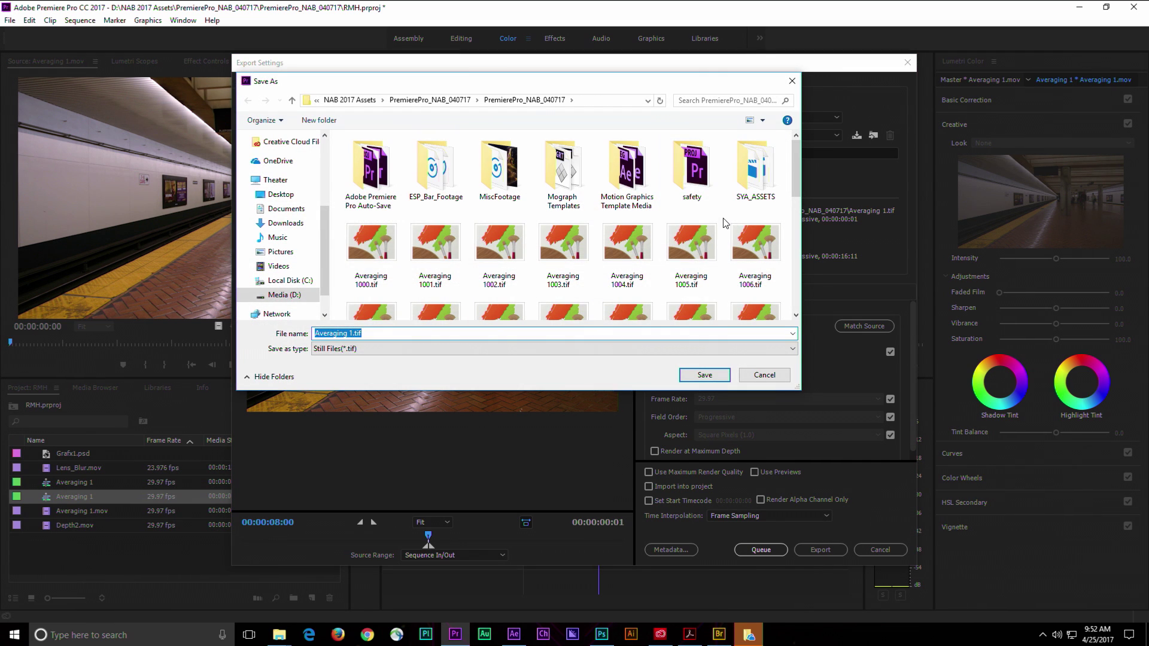
left_click(701, 374)
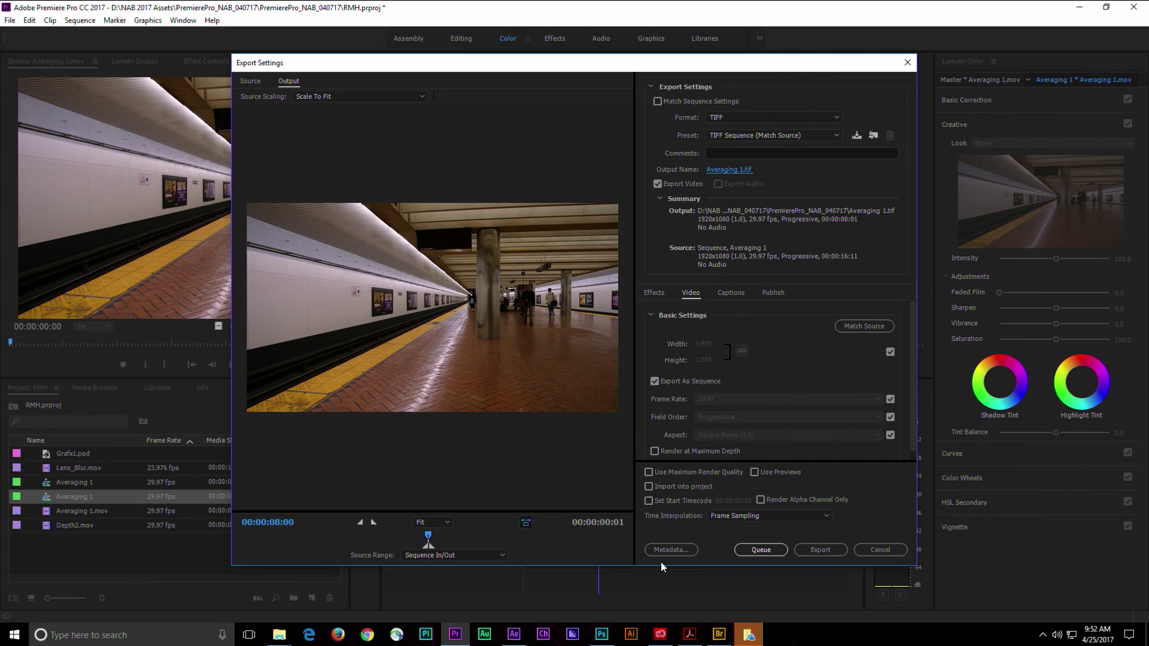
left_click(815, 547)
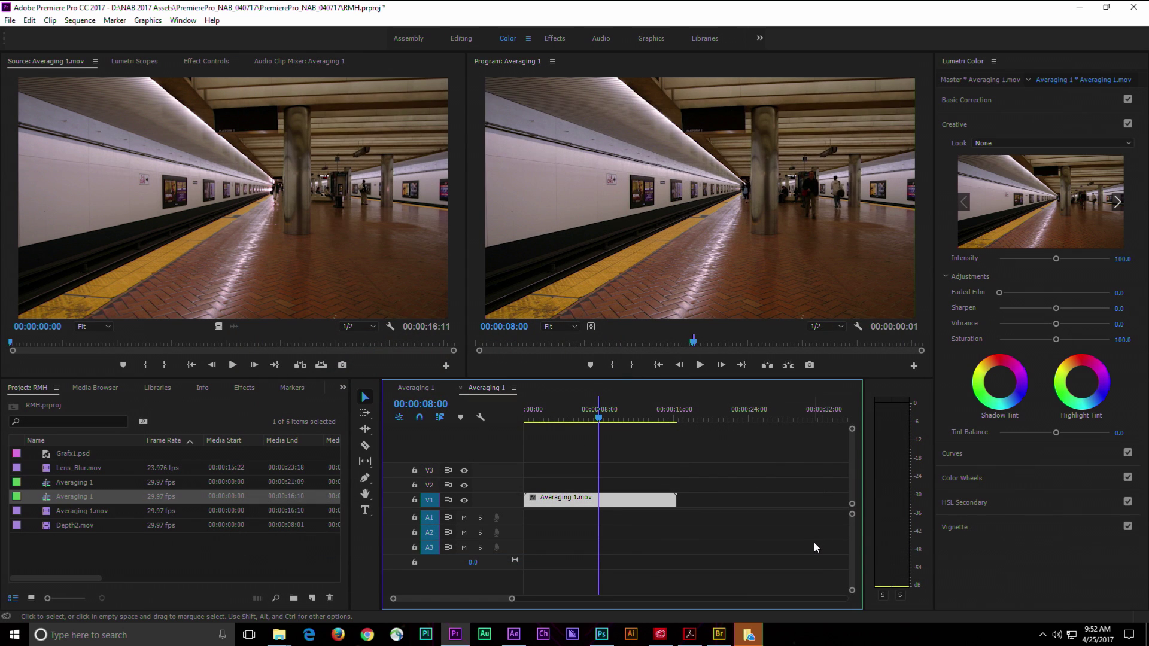
- Switch to Bridge, go to the 06 3D LUTs & Gradient Maps folder, and open LUT_Build.psd in Photoshop
left_click(1083, 10)
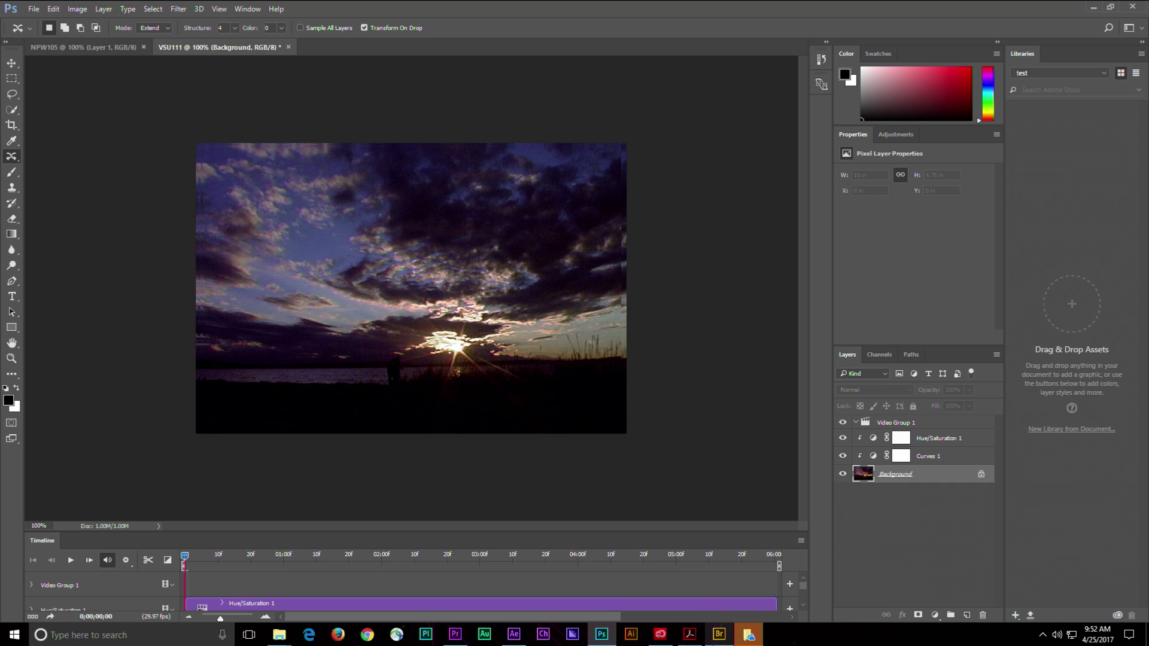
left_click(717, 636)
left_click(421, 56)
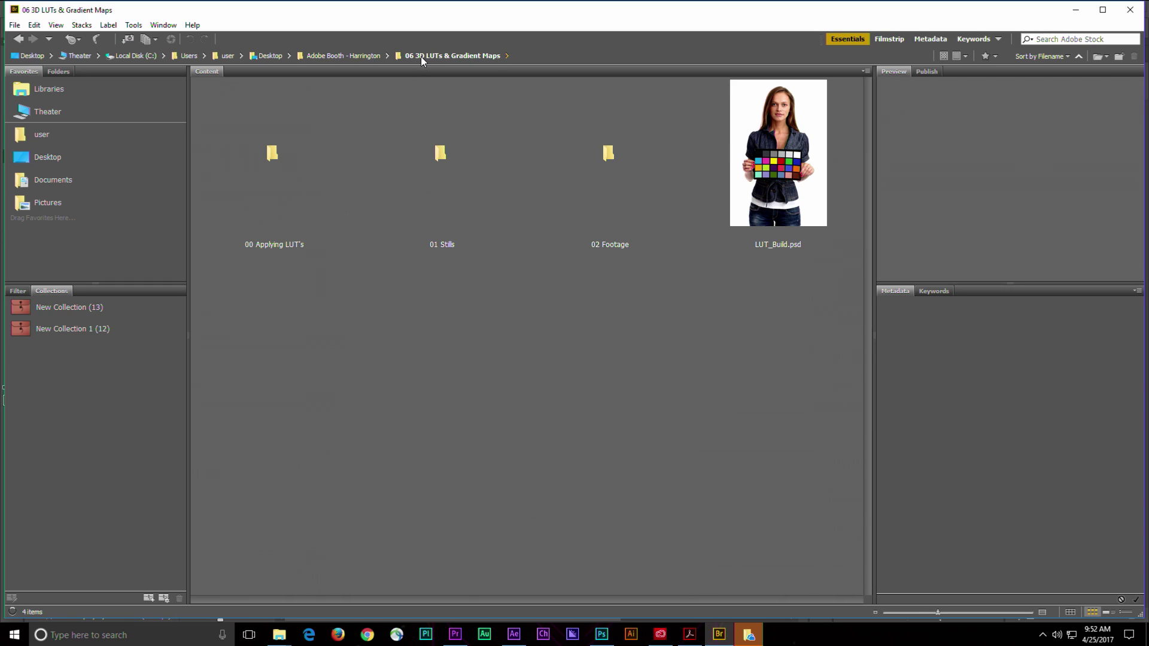
double_click(722, 119)
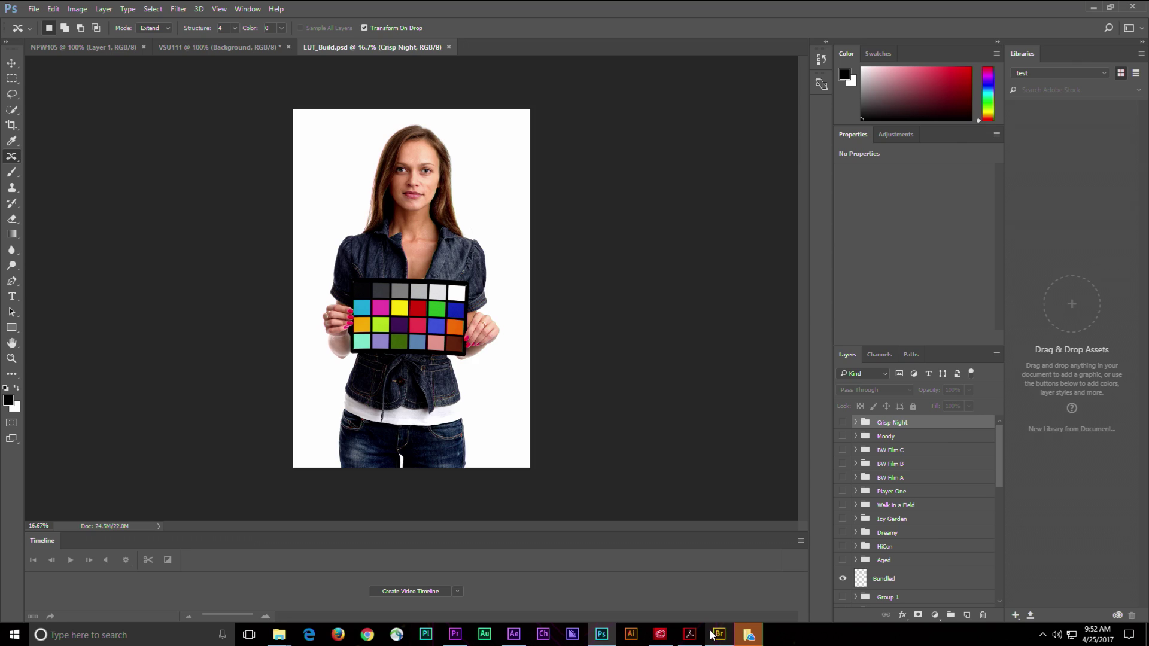
- Look through the 00 Applying LUT's and 02 Footage folders in Bridge, and return to LUT_Build.psd in Photoshop
left_click(722, 635)
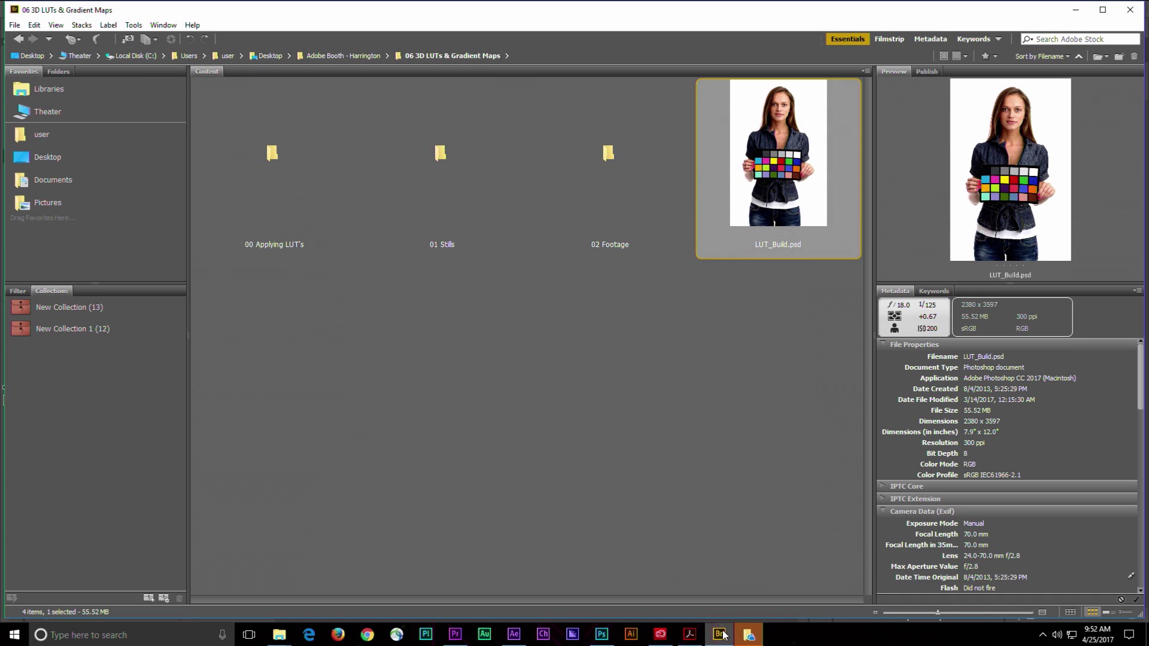
left_click(276, 149)
double_click(276, 149)
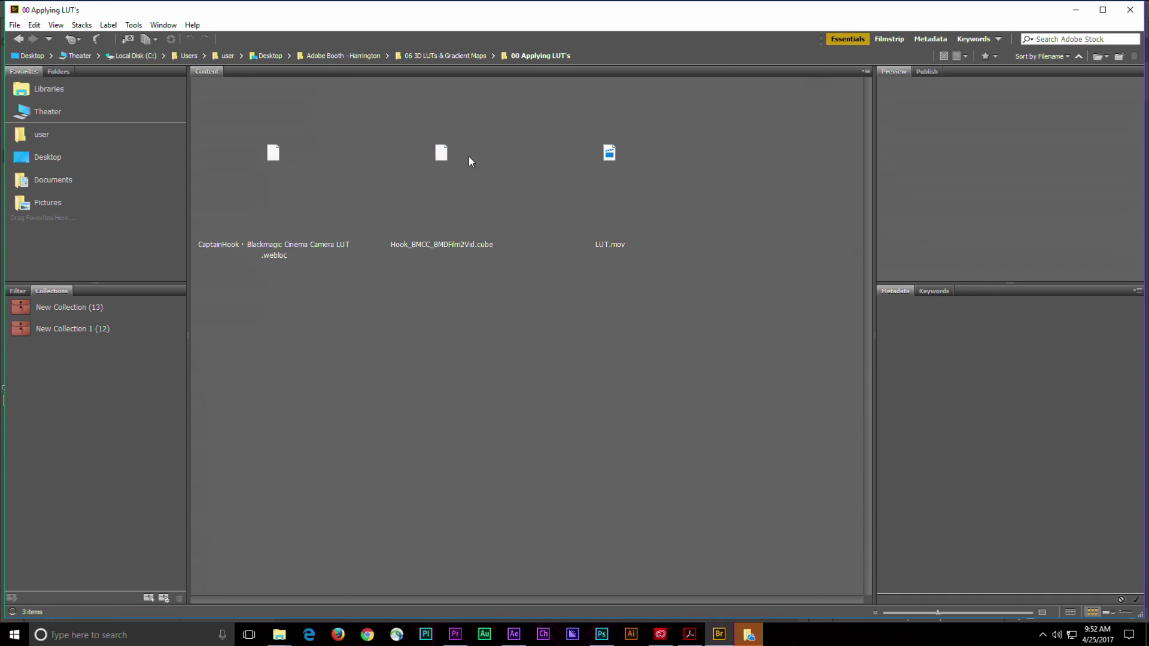
left_click(462, 55)
double_click(604, 152)
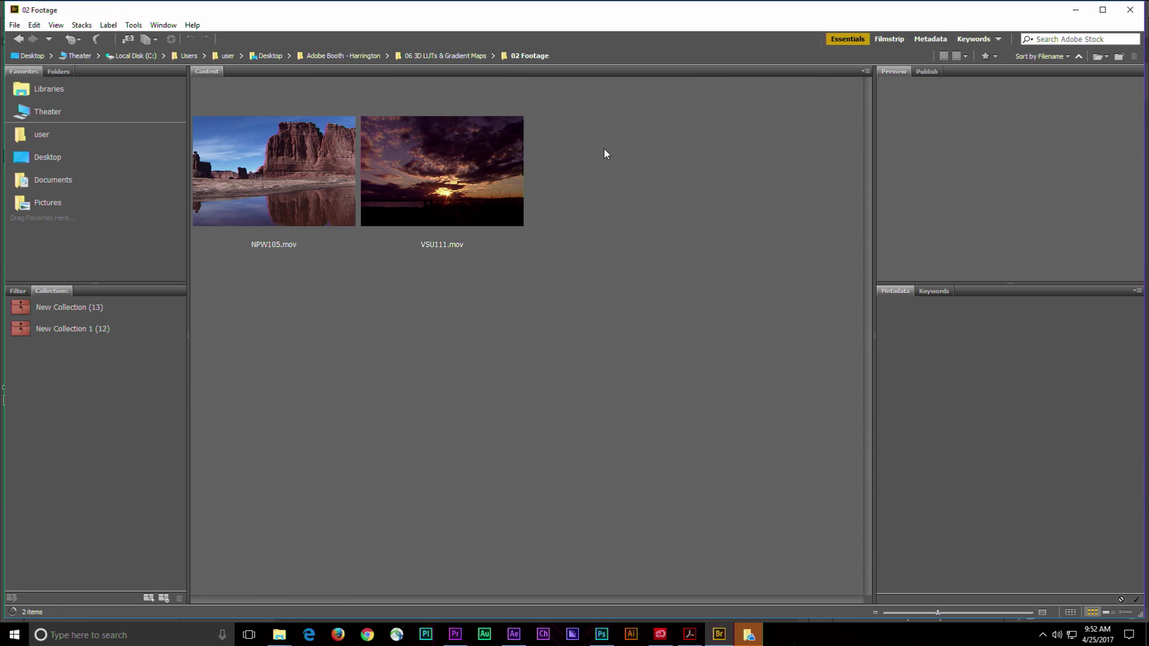
left_click(432, 58)
double_click(741, 141)
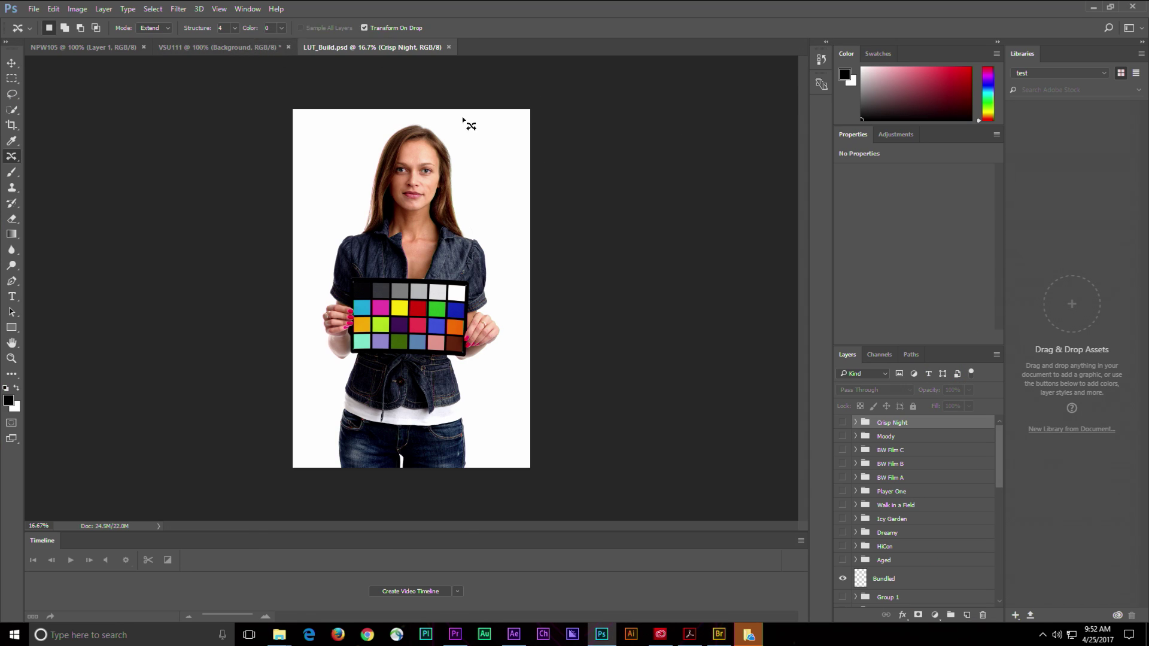
- Display the available adjustments and preview LUT_Build.psd's Dreamy and Player One looks, turning each group off again
left_click(897, 136)
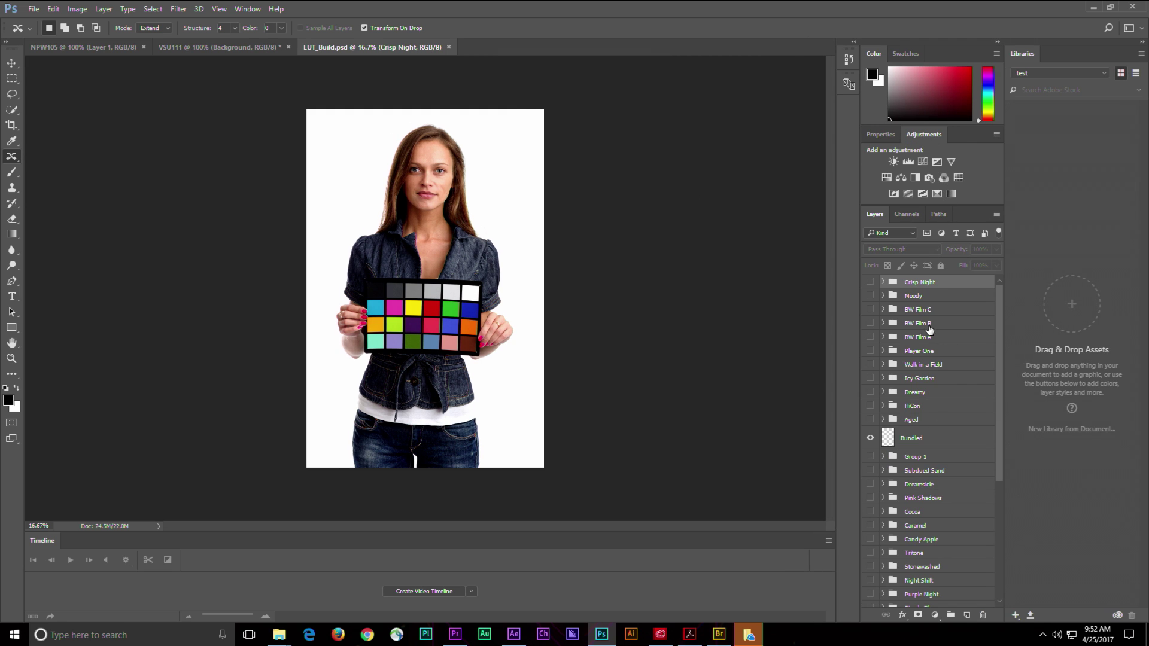
left_click(870, 392)
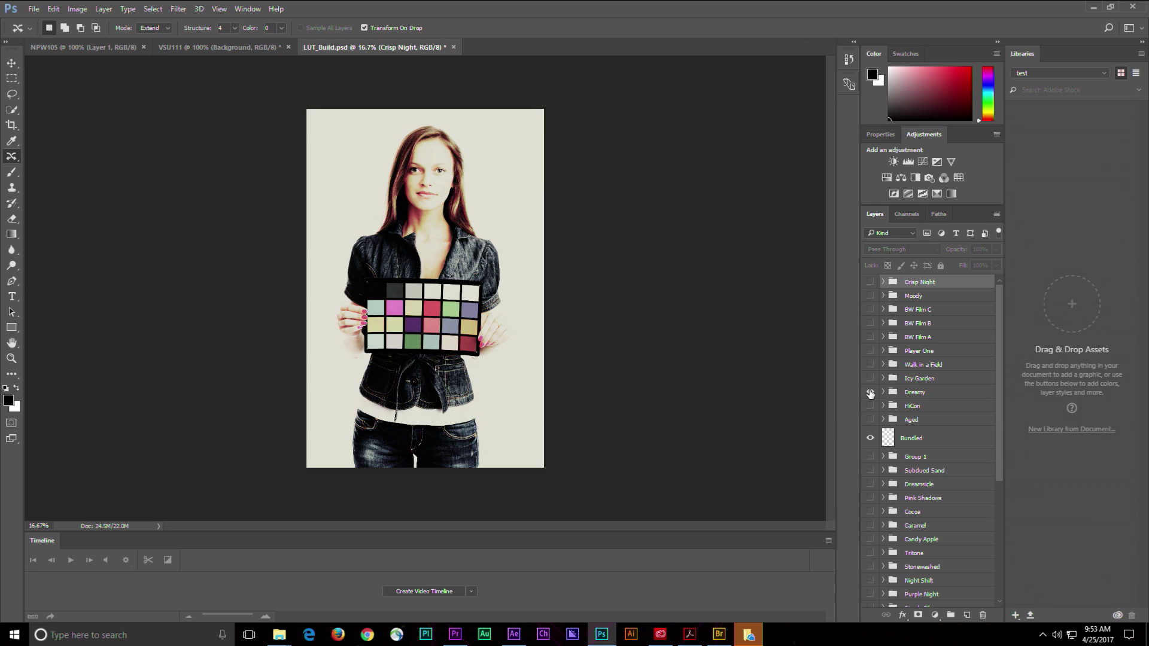
left_click(870, 393)
left_click(870, 352)
left_click(870, 352)
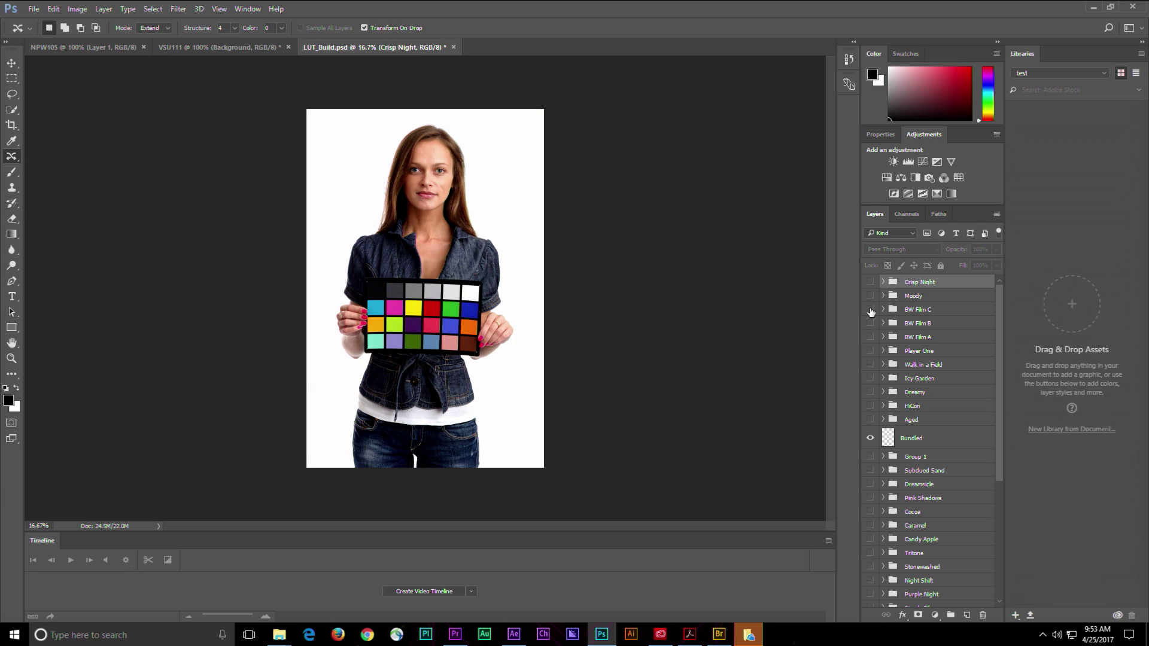
- Preview the BW Film C and Crisp Night looks, inspect Crisp Night's adjustment layers, and turn both groups off again
left_click(870, 309)
left_click(870, 309)
left_click(870, 282)
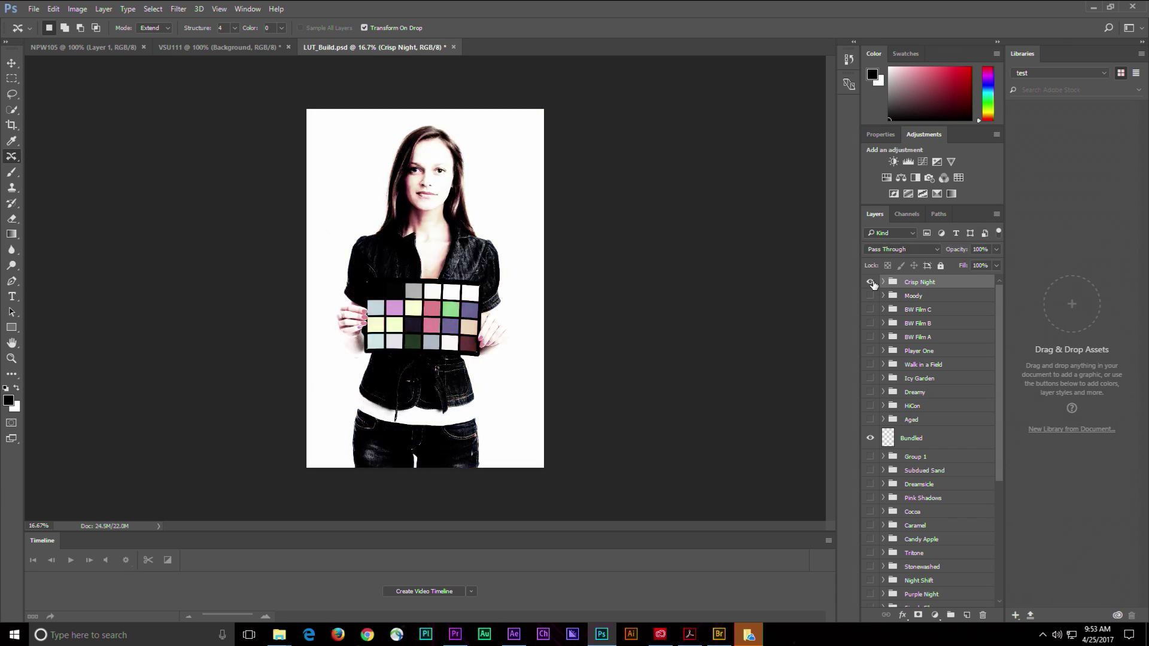
left_click(871, 282)
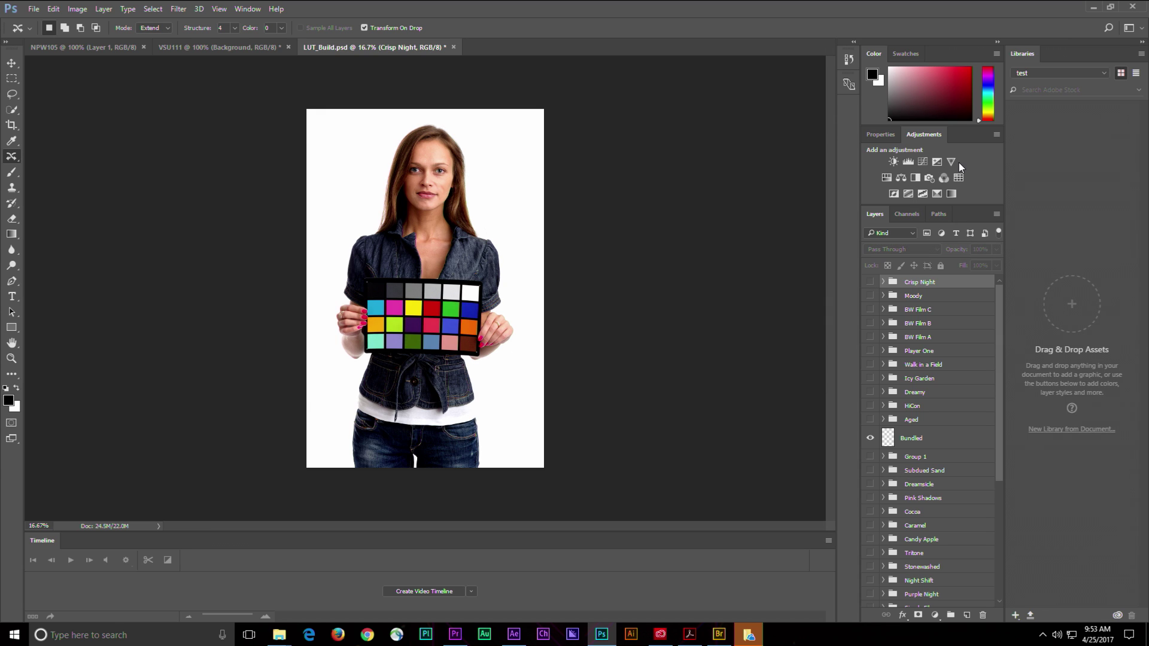
left_click(884, 283)
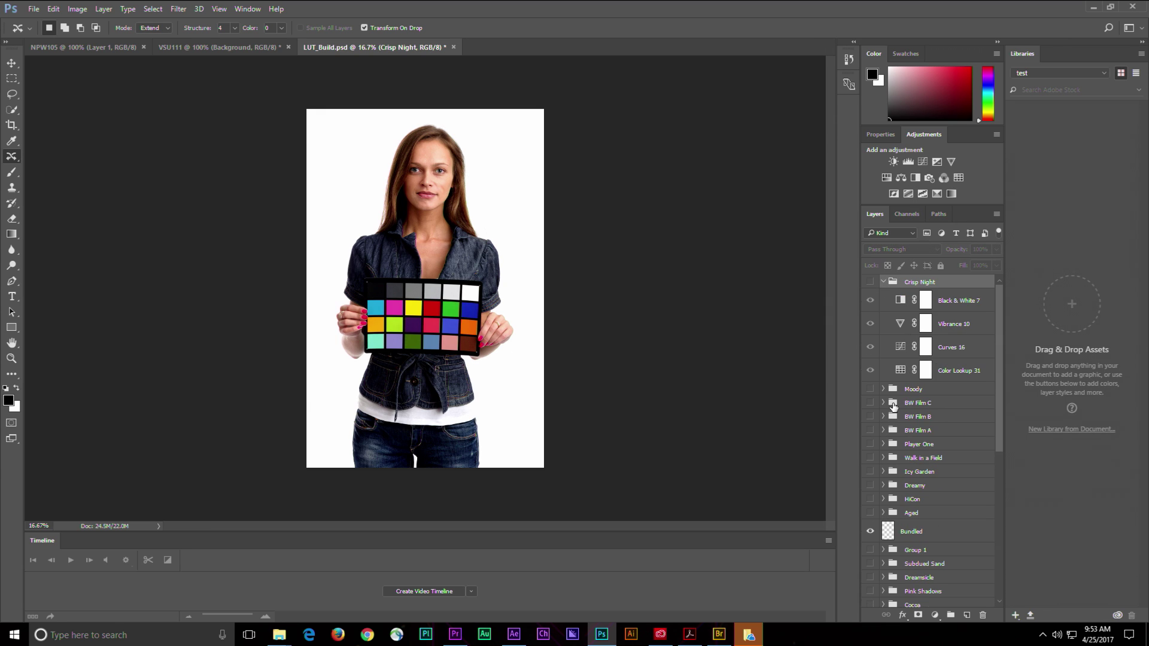
left_click(870, 281)
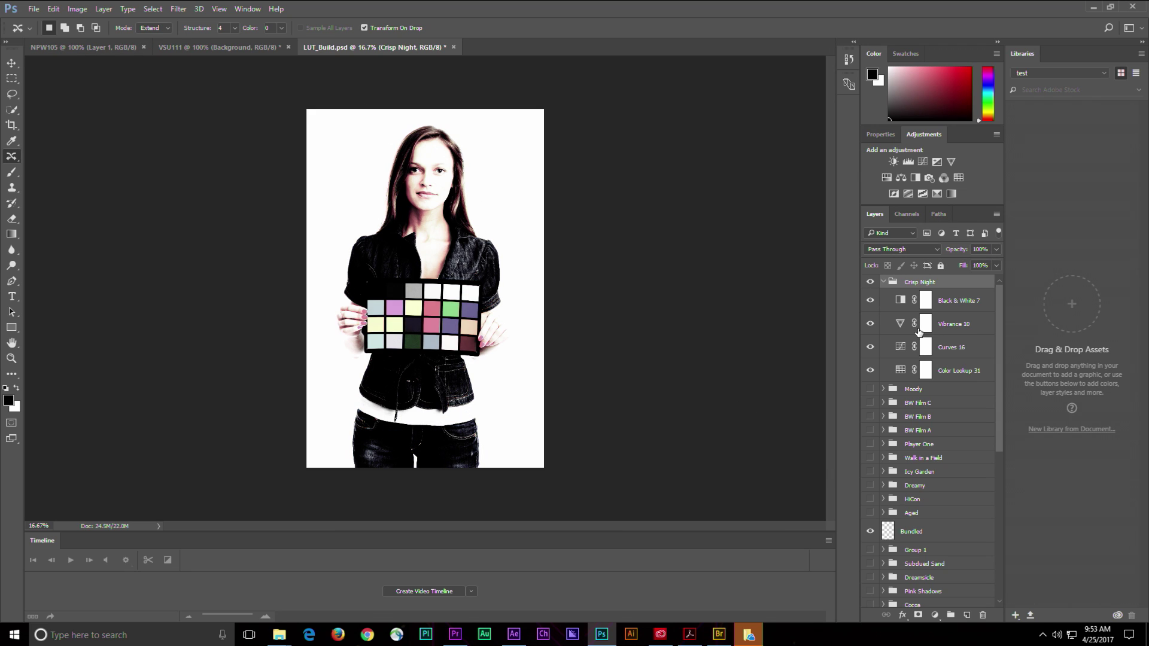
left_click(871, 283)
left_click(884, 282)
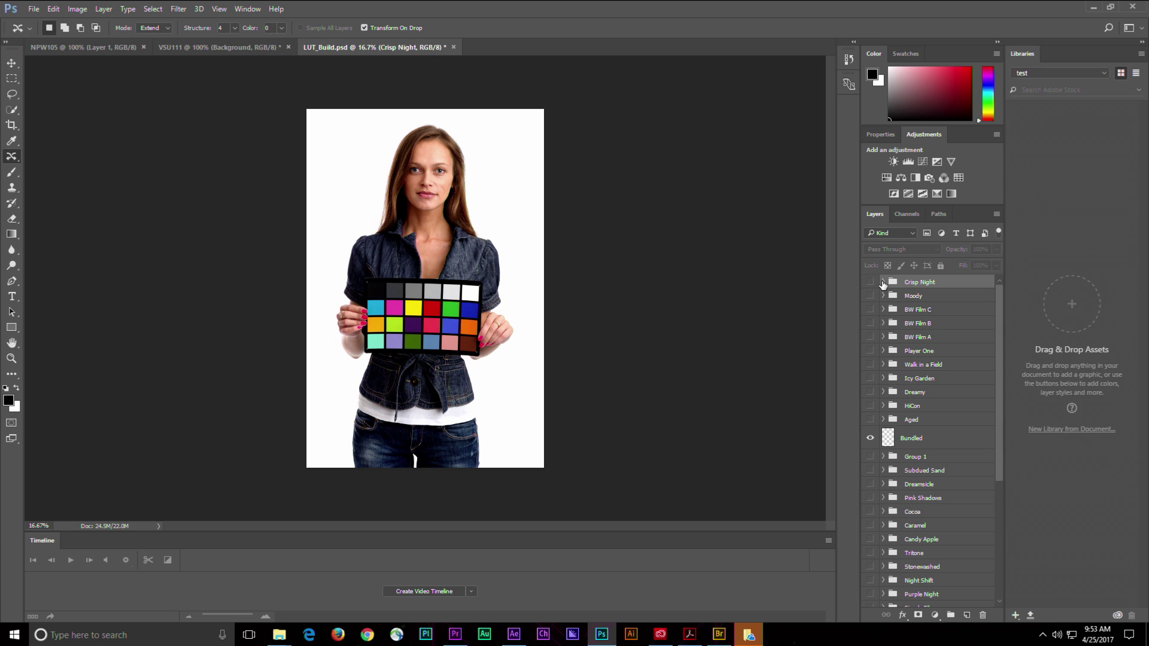
- Preview the Moody and BW Film C looks, leaving only the BW Film B look group visible
left_click(871, 297)
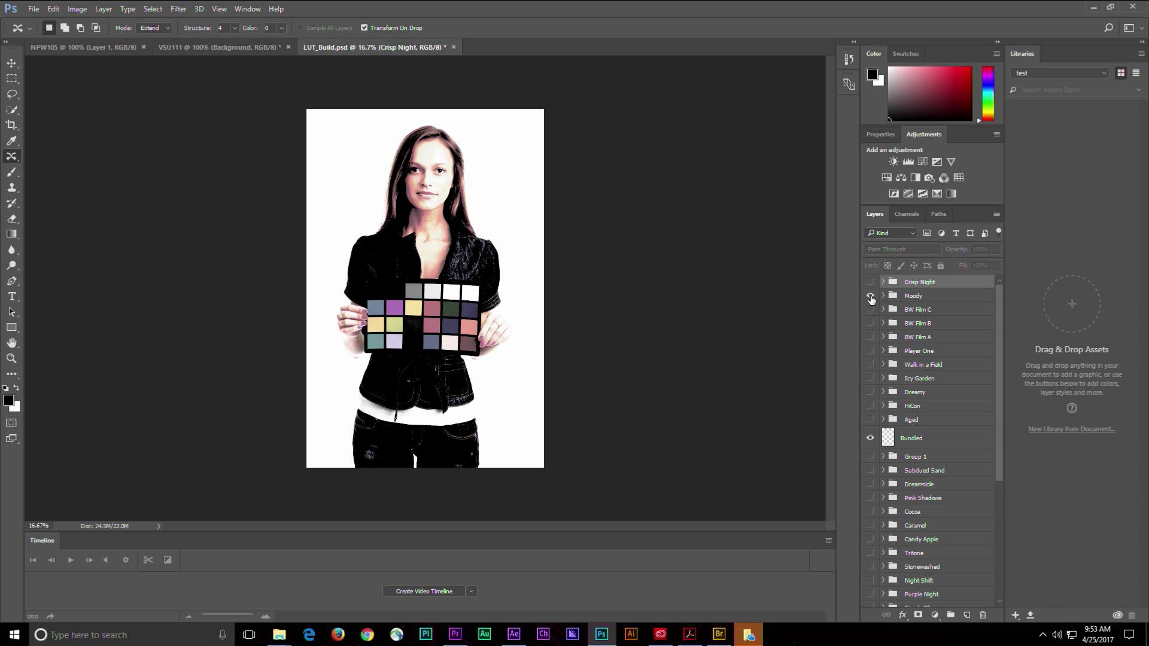
left_click(870, 297)
left_click(870, 310)
left_click(871, 323)
left_click(872, 310)
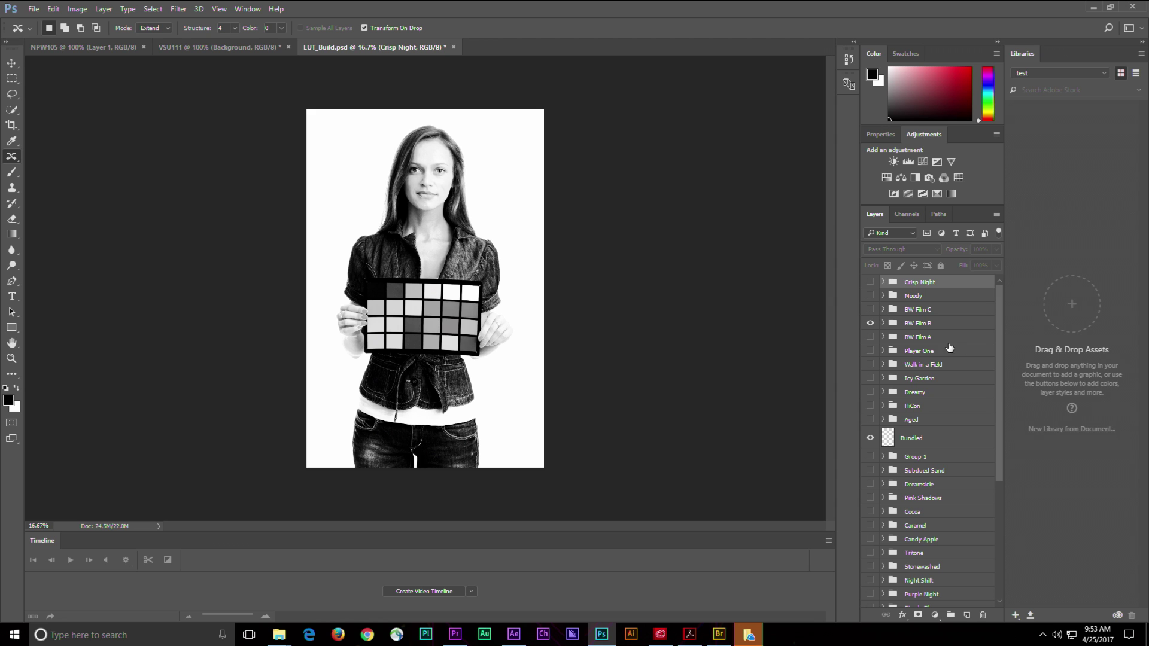
- Export the BW Film B look as color lookup tables named BWFIlm1 to the Desktop, using Medium quality
left_click(935, 324)
left_click(34, 9)
mouse_move(122, 183)
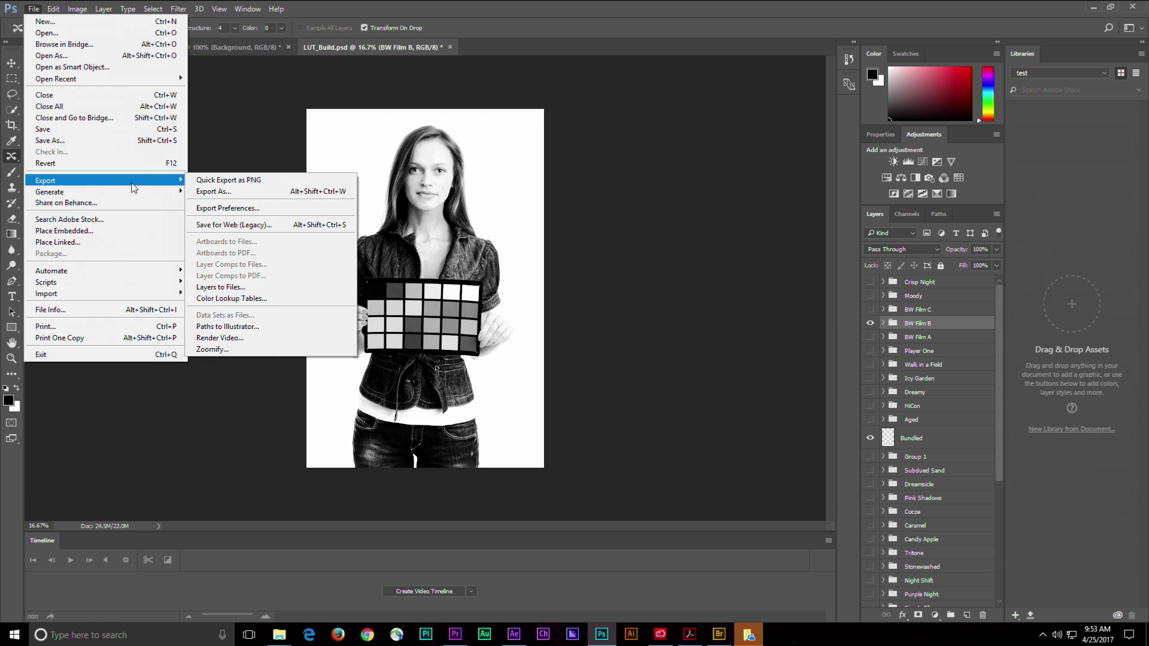
left_click(266, 298)
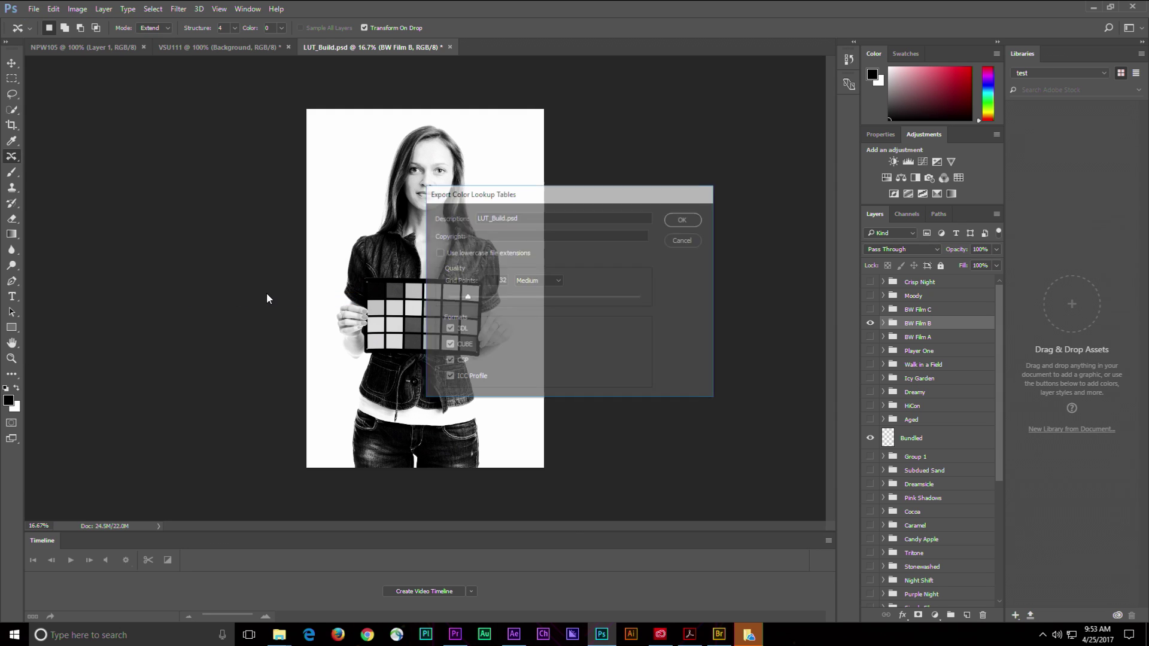
left_click(685, 219)
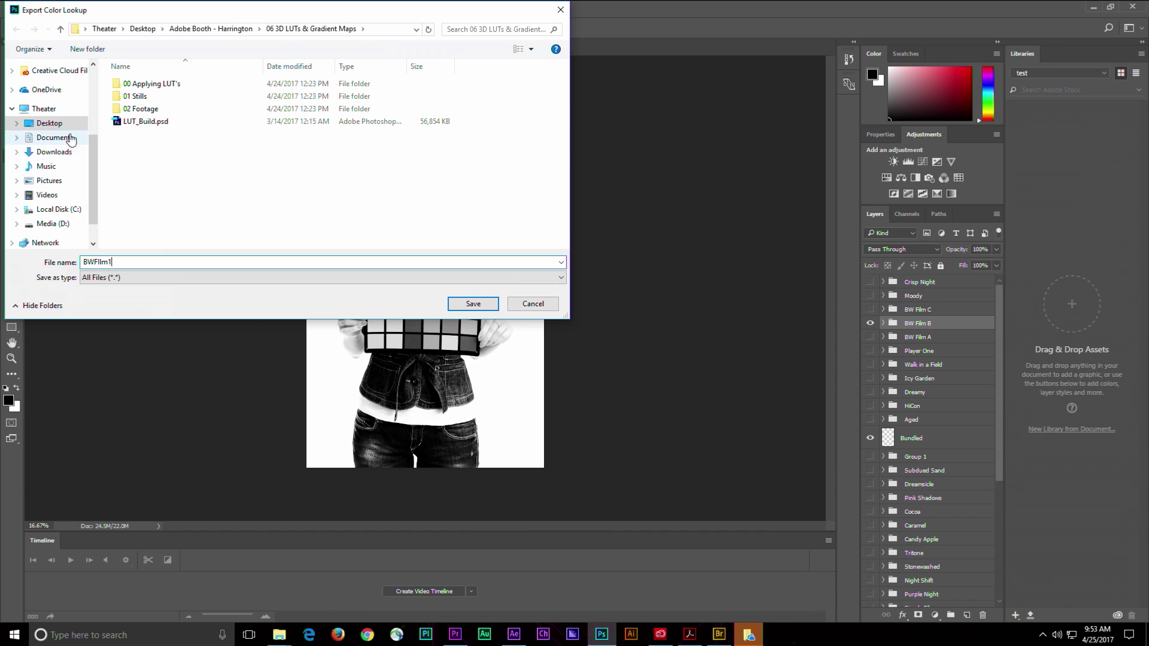
left_click(49, 123)
left_click(473, 303)
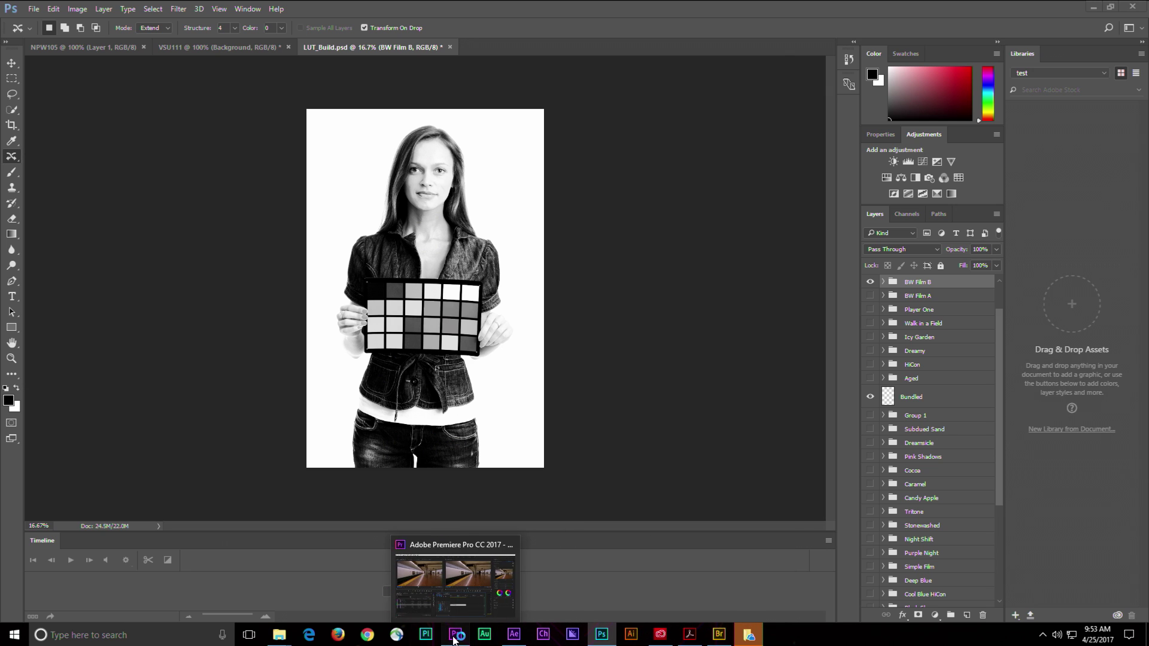
- Switch to Premiere Pro and view the Averaging 1 sequence at 00:00:05:05
left_click(471, 639)
left_click(414, 388)
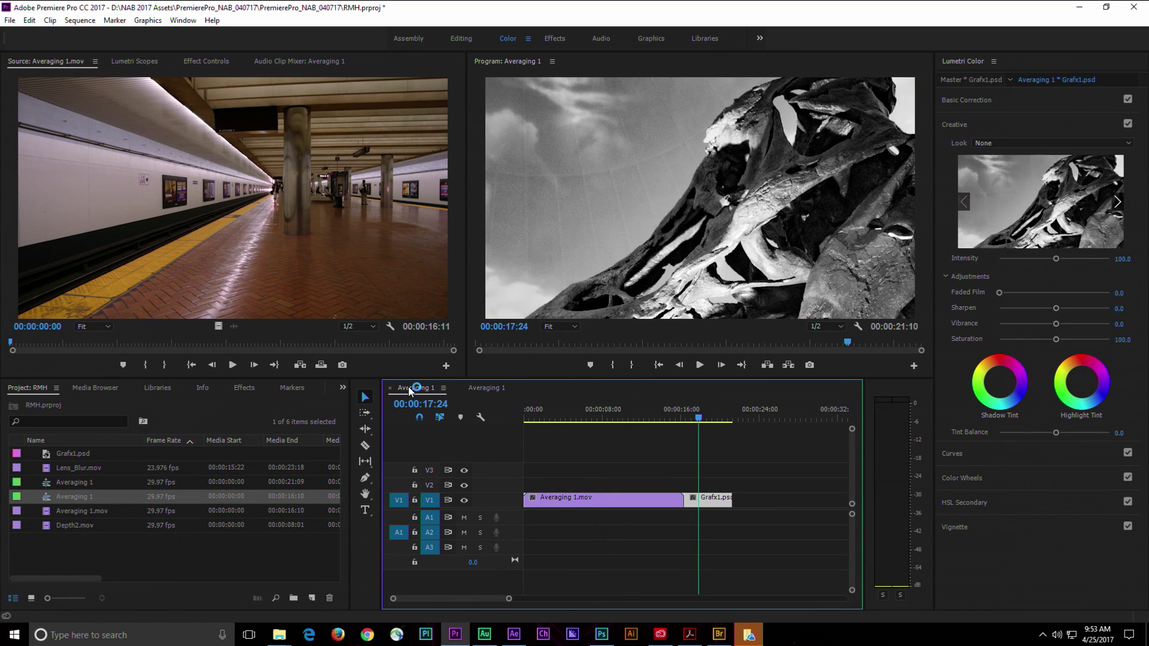
left_click(575, 413)
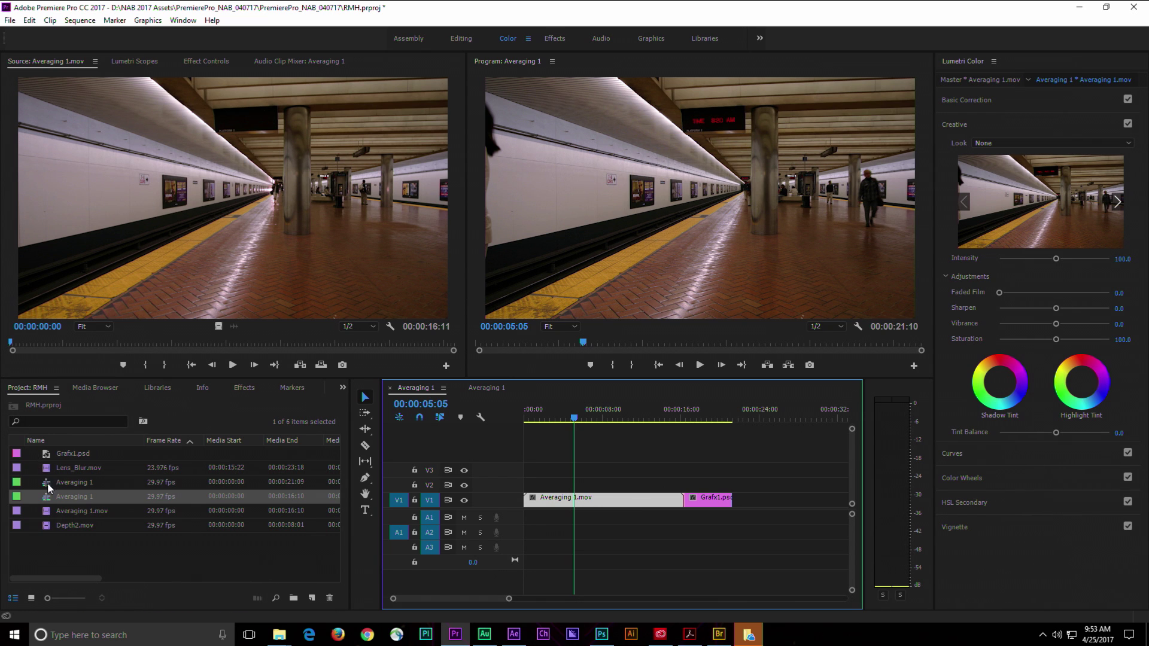
- Preview the project's source clips and create a new sequence from Lens_Blur.mov
double_click(52, 511)
double_click(47, 526)
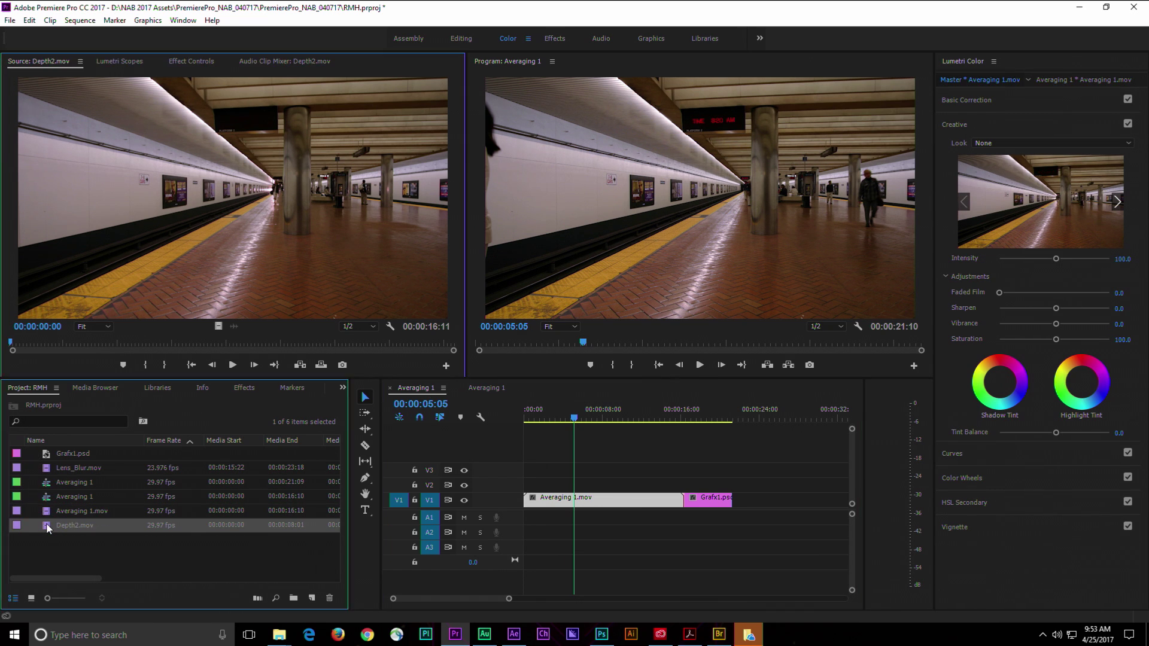
double_click(50, 468)
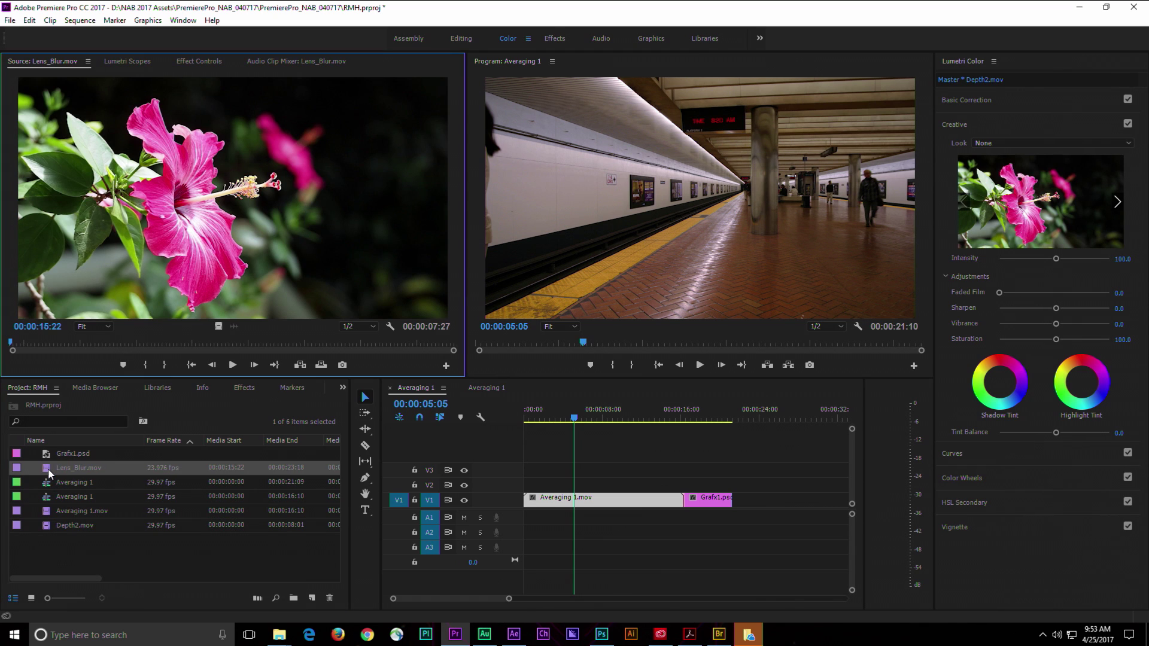
left_click(51, 473)
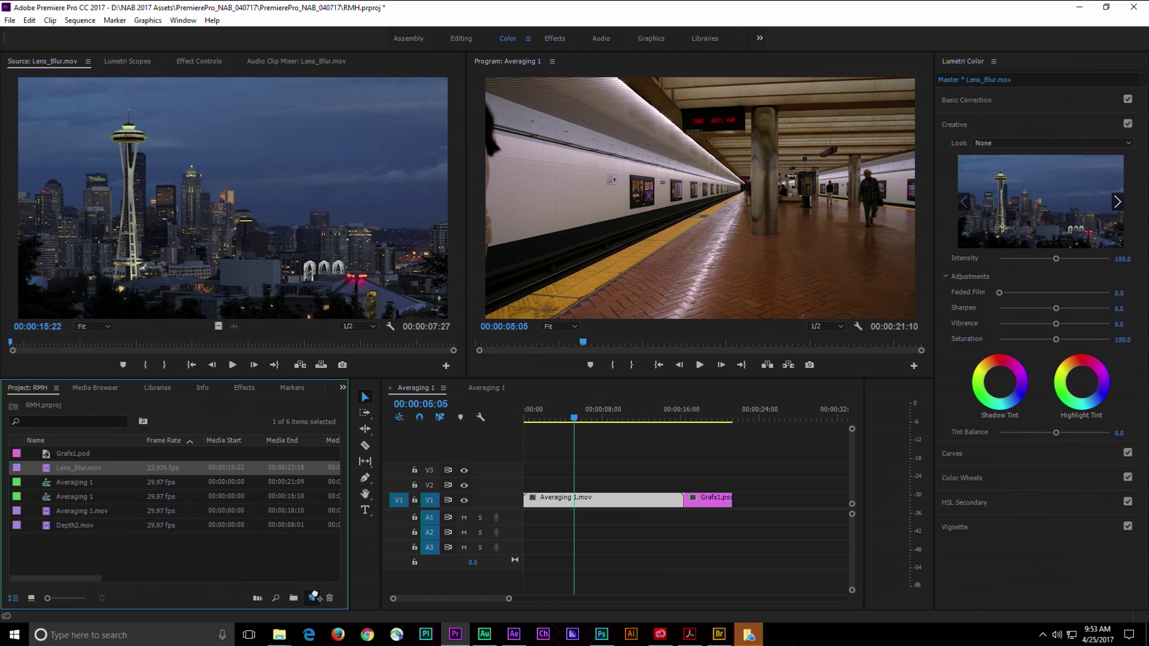
left_click_drag(334, 627, 312, 598)
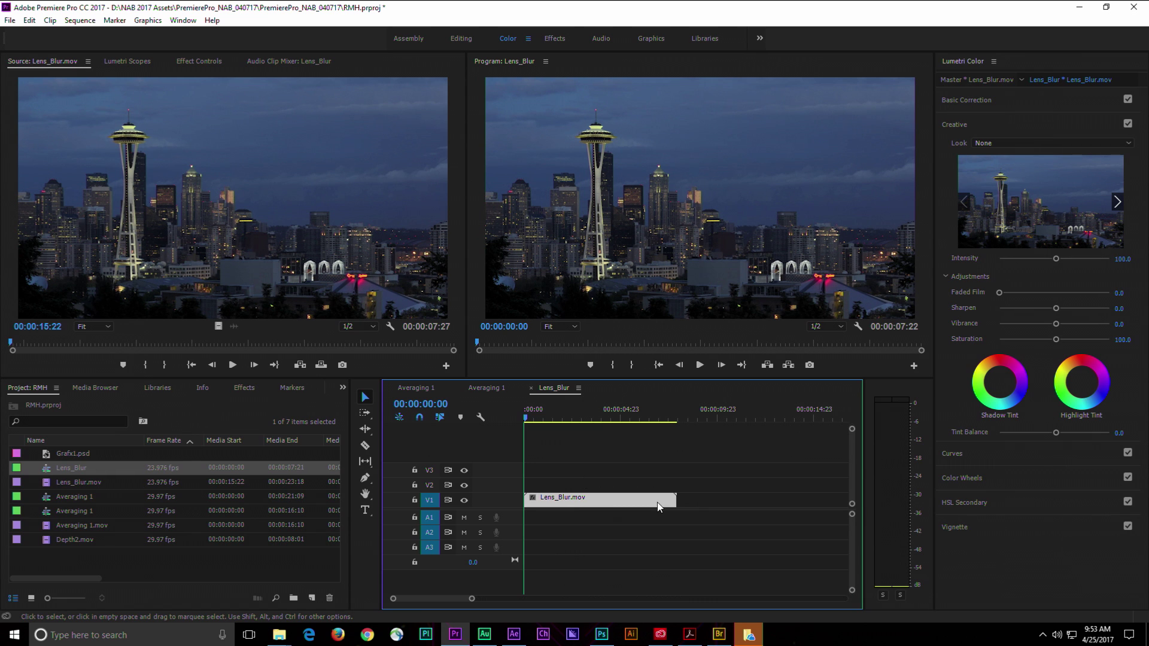
- Load the exported BWFIlm1 file as the creative look on the Lens_Blur.mov clip and set its intensity to 103.8
left_click(987, 143)
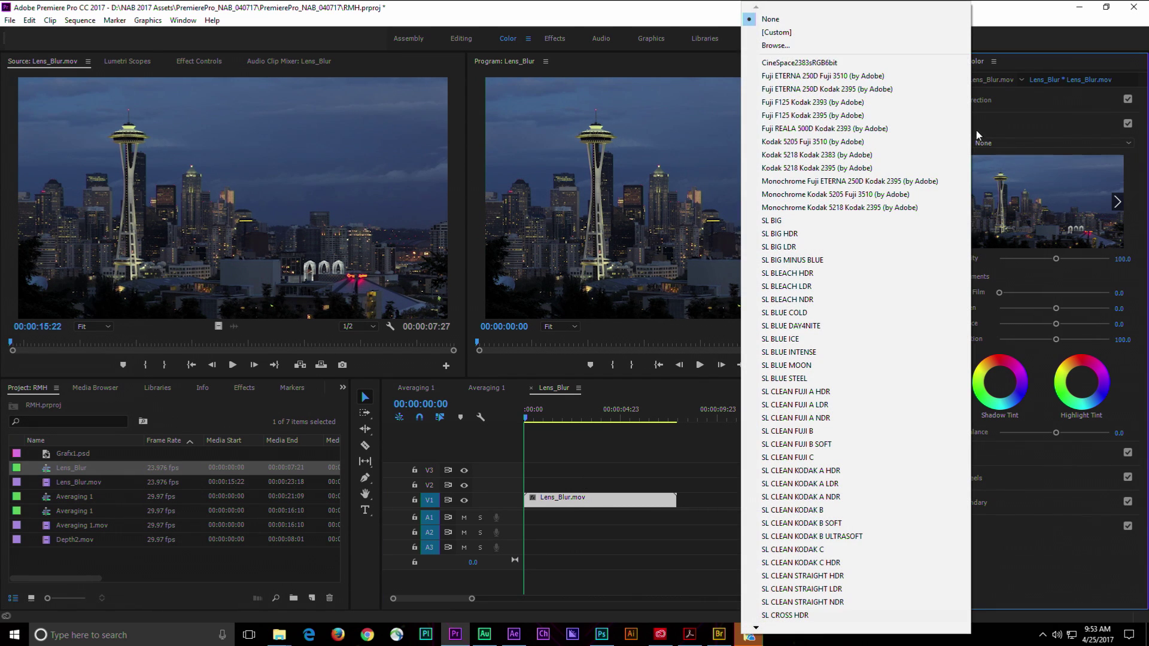
left_click(897, 46)
left_click(48, 177)
left_click(282, 173)
left_click(472, 329)
left_click_drag(1057, 261, 1091, 264)
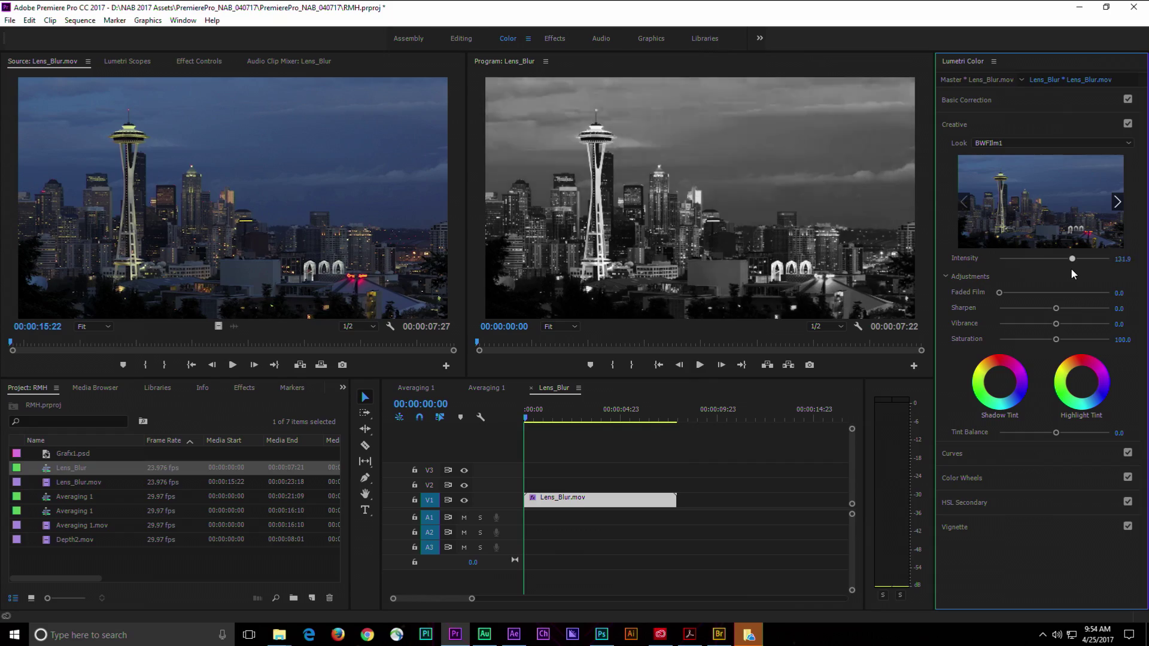
left_click_drag(1071, 267, 1056, 271)
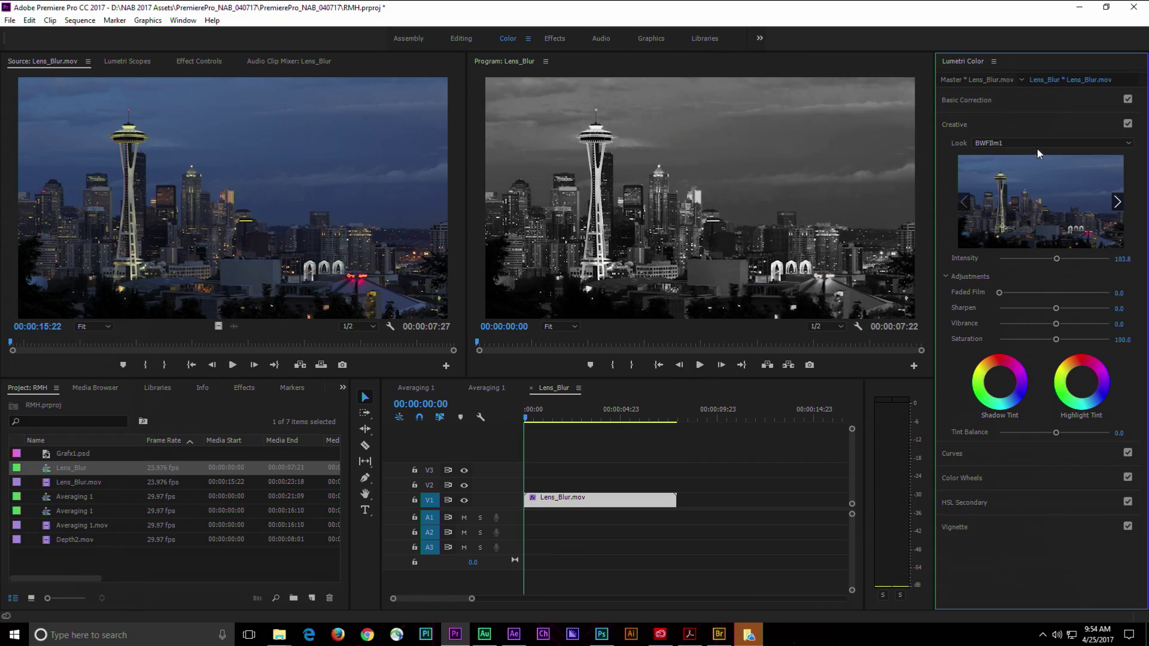
- Set the clip's exposure to -0.5, contrast to -23.2 and highlights to -42.7, and increase the creative look's intensity
left_click(1007, 100)
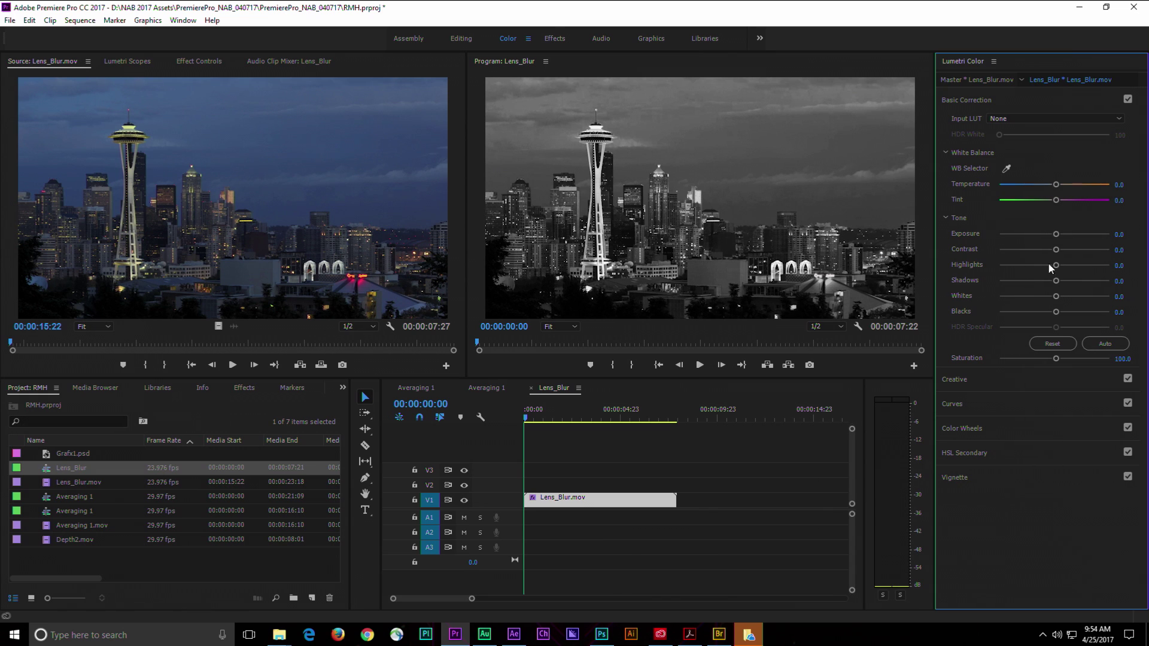
left_click_drag(1056, 234, 1035, 262)
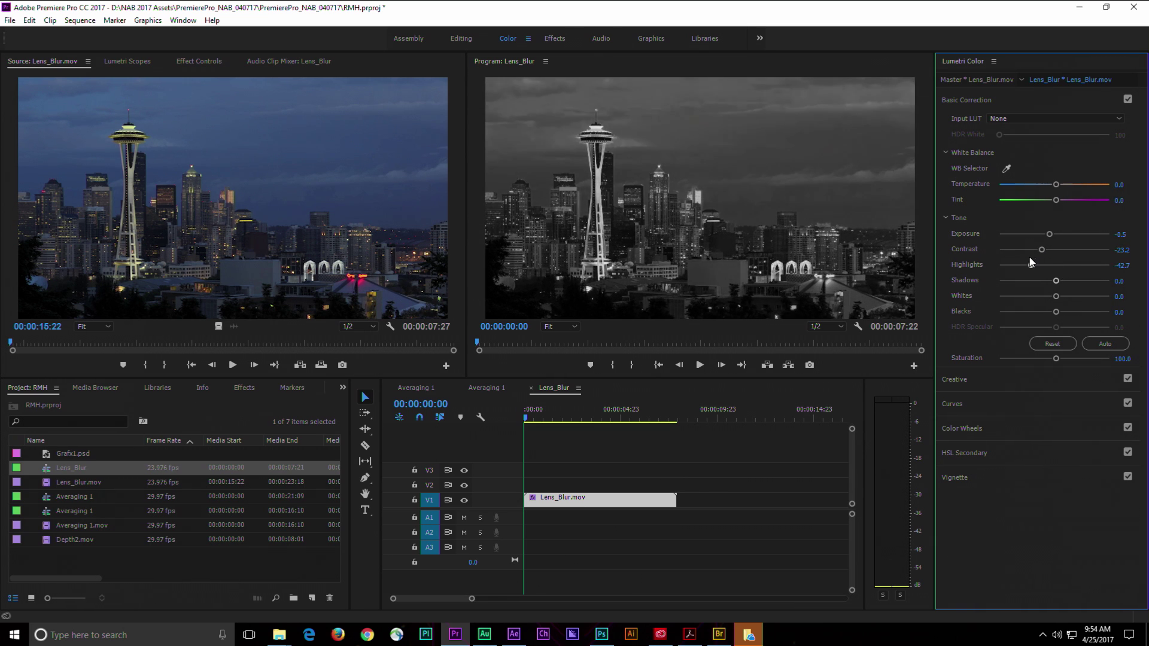
left_click(1022, 377)
left_click_drag(1055, 257, 1090, 256)
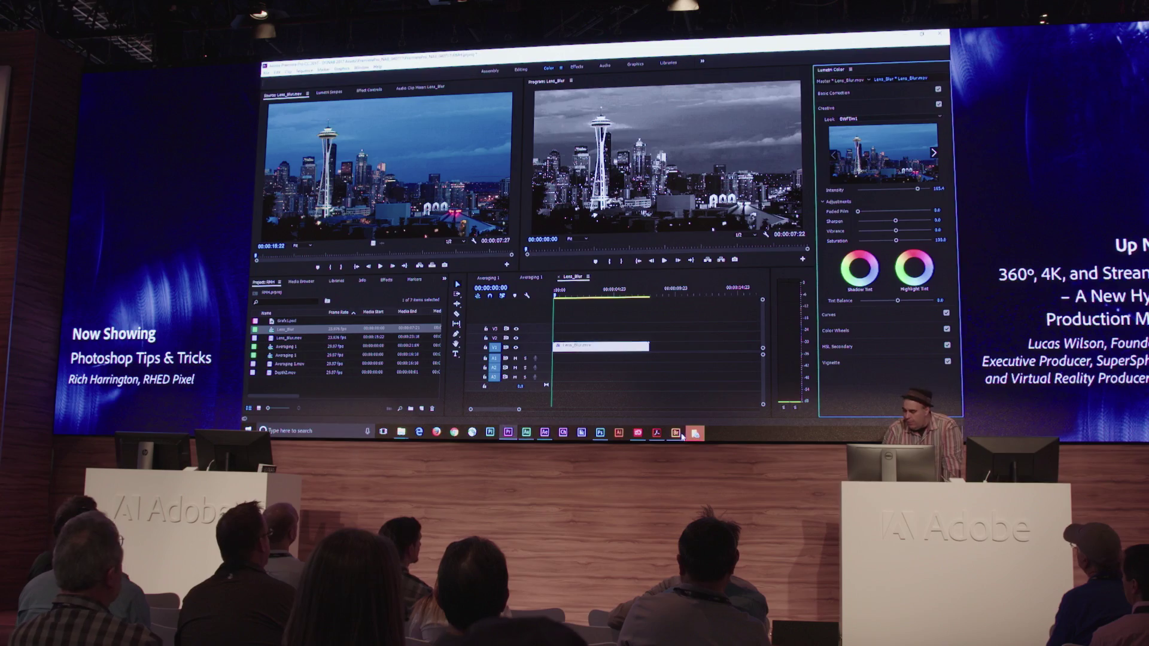
- Switch to Bridge, go up to the parent of the 06 3D LUTs & Gradient Maps folder, and browse its subfolders
left_click(676, 434)
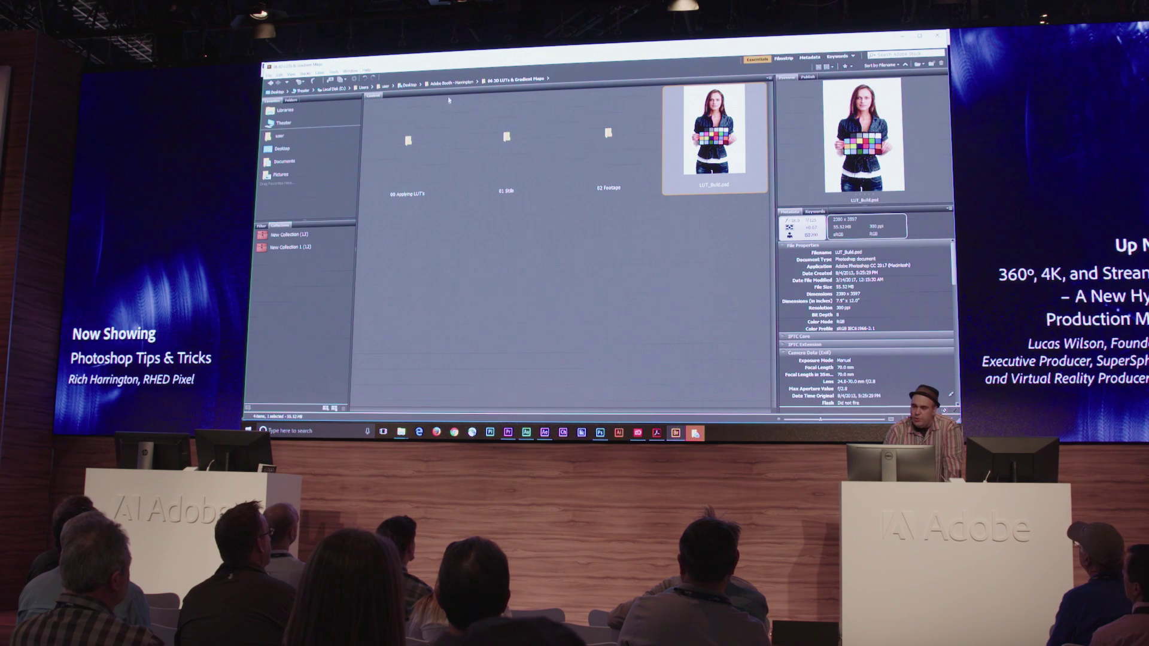
key("ctrl+Up")
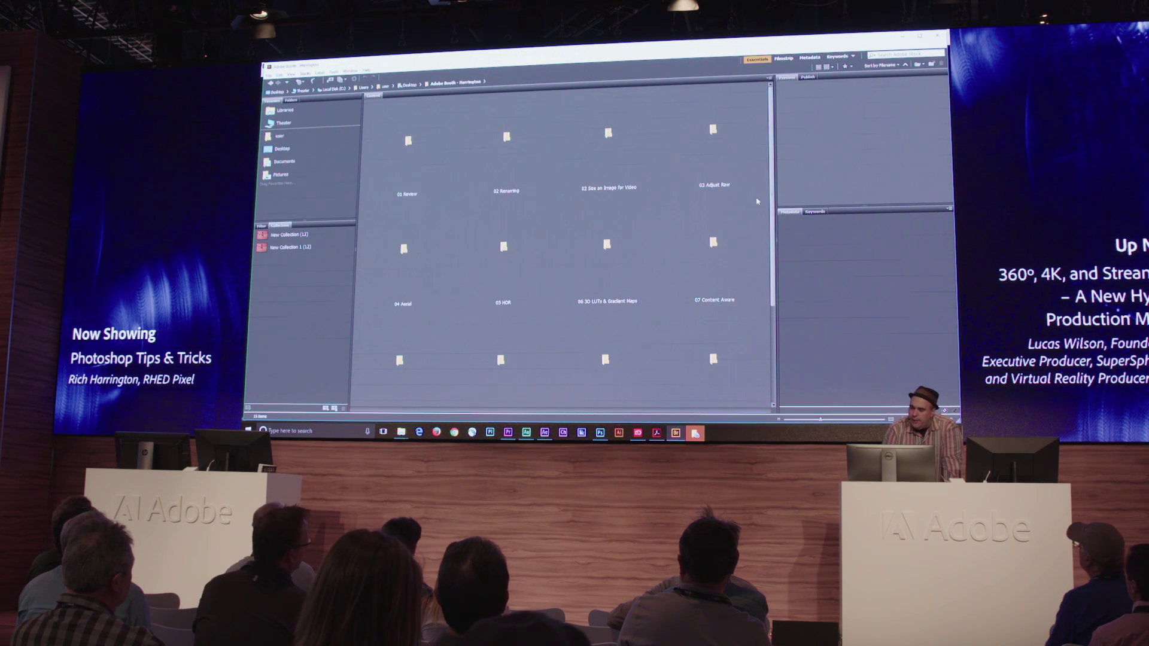
left_click_drag(772, 229, 771, 263)
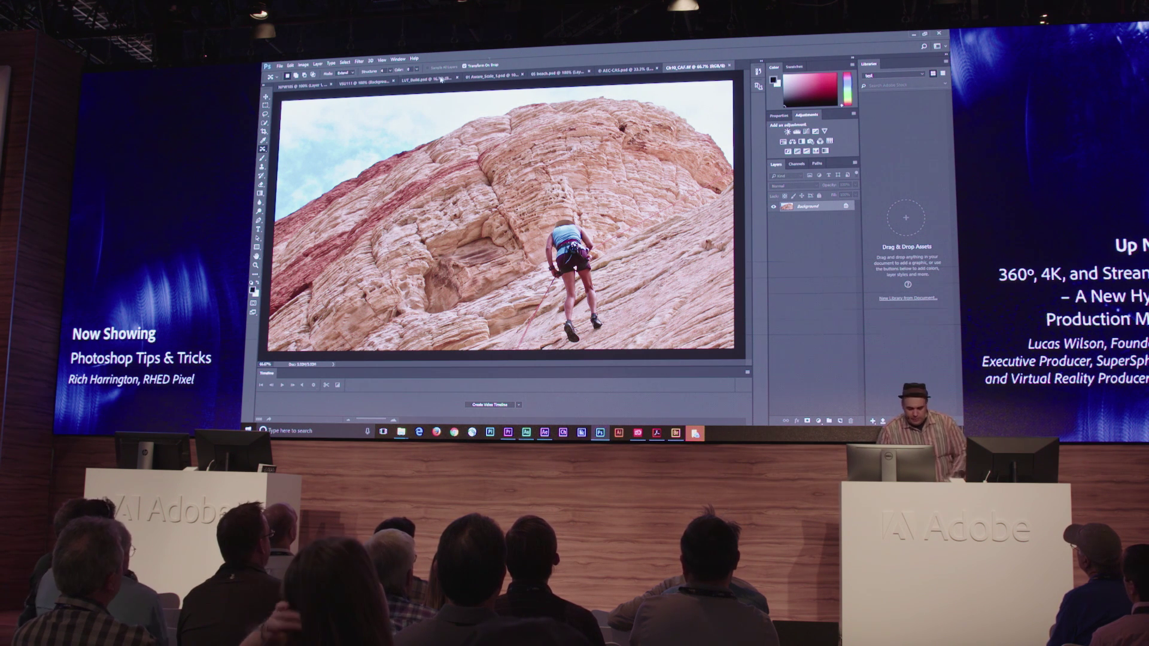
- Lasso the climber and rope in Ch10_CAF.tif and replace them with a Content-Aware fill using color adaptation at 100% opacity
key("l")
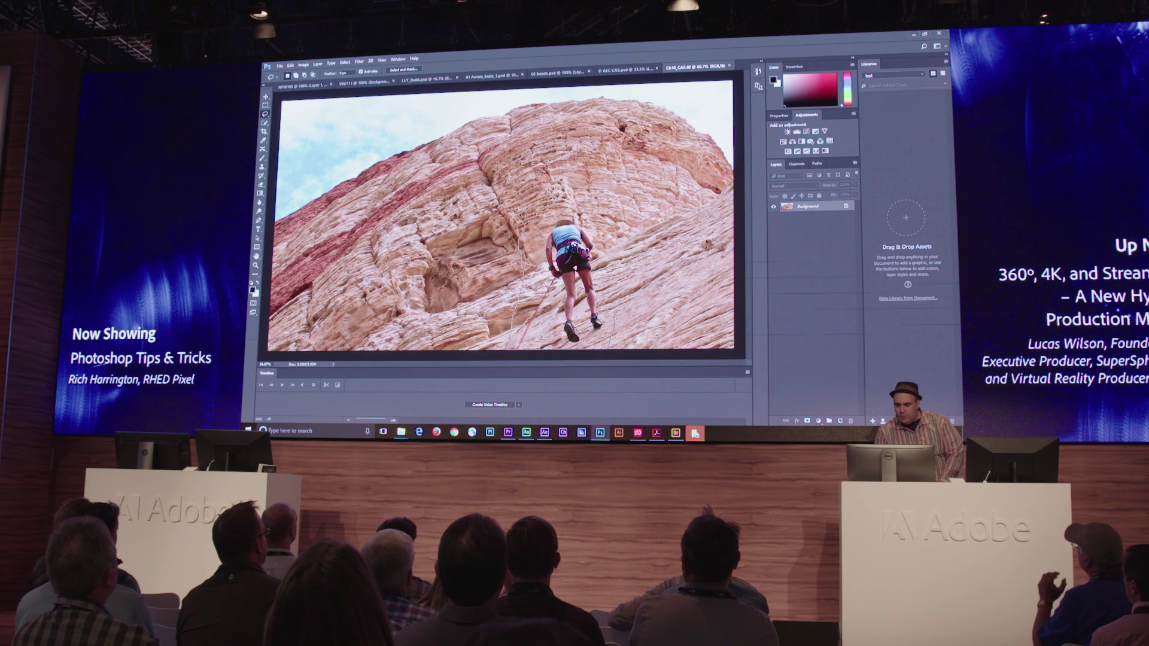
left_click_drag(580, 213, 575, 216)
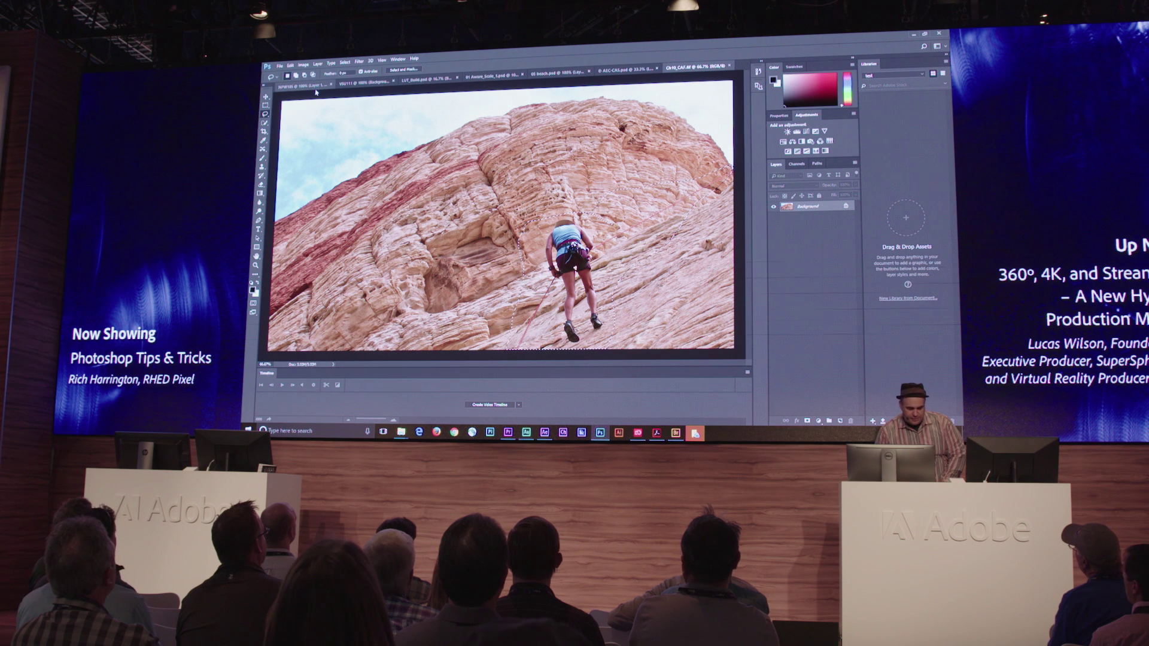
key("shift+BackSpace")
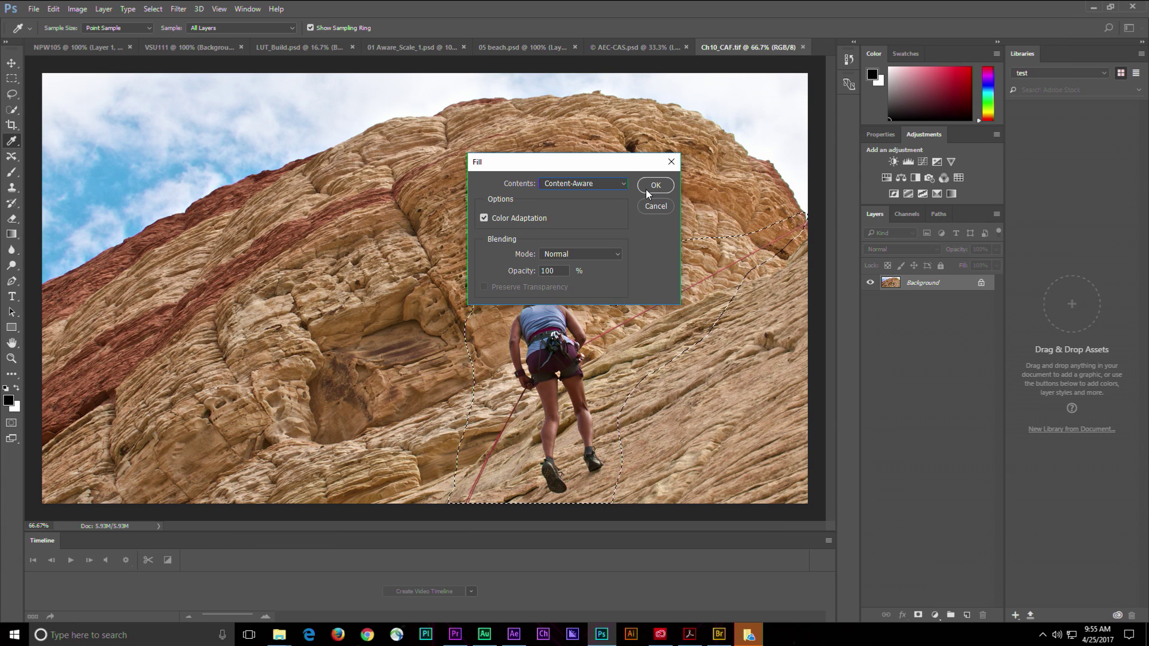
left_click(656, 187)
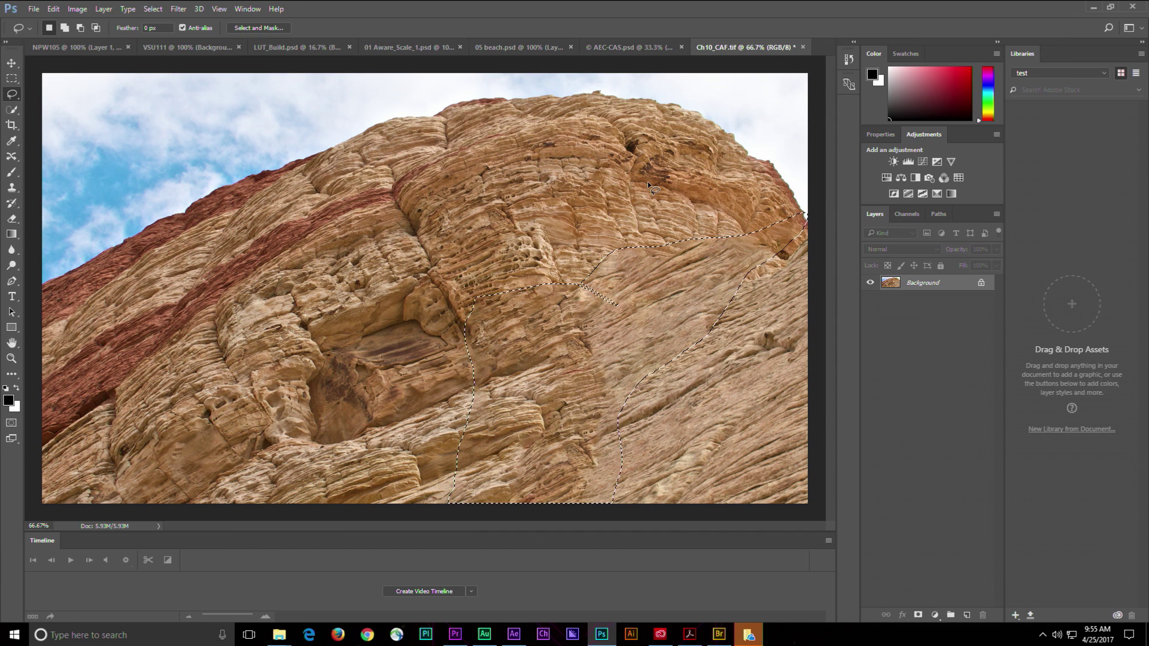
- Repeat the Content-Aware fill twice more on the same selection in Ch10_CAF.tif to vary the rock texture, and deselect
key("shift+BackSpace")
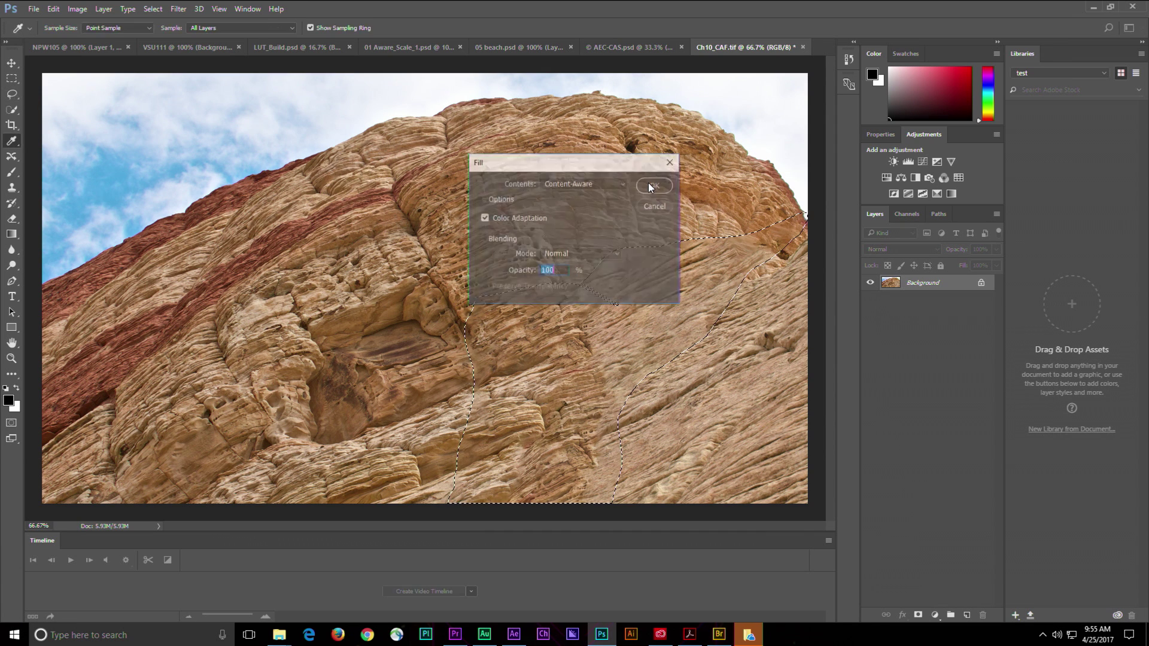
left_click(653, 186)
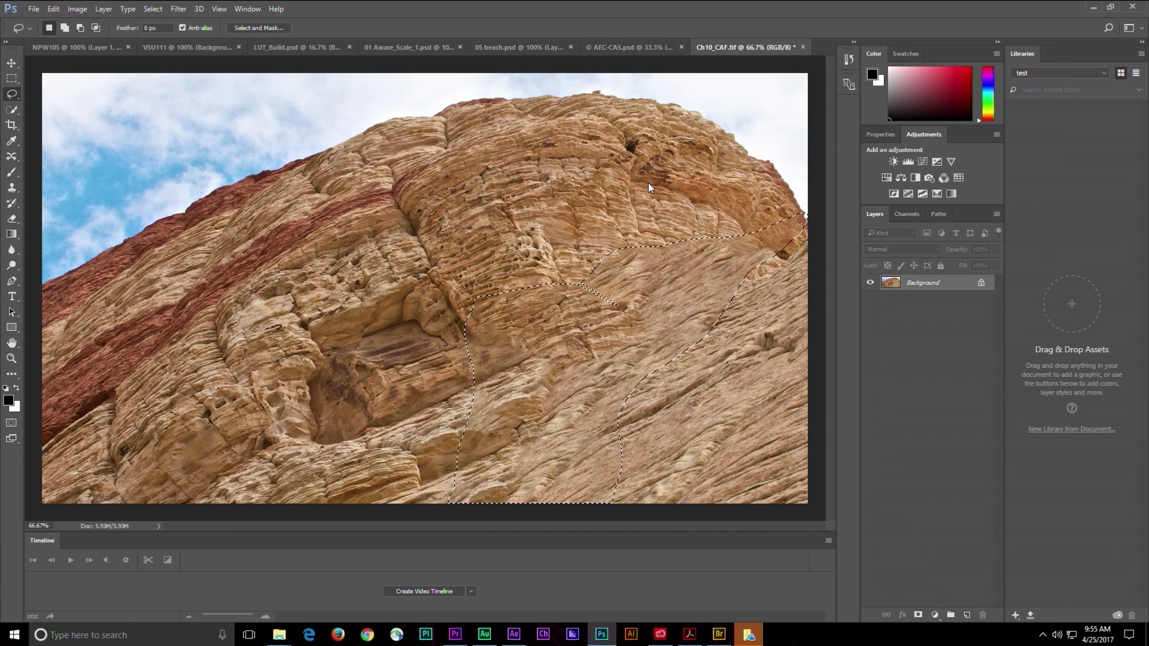
key("shift+BackSpace")
left_click(650, 183)
key("ctrl+d")
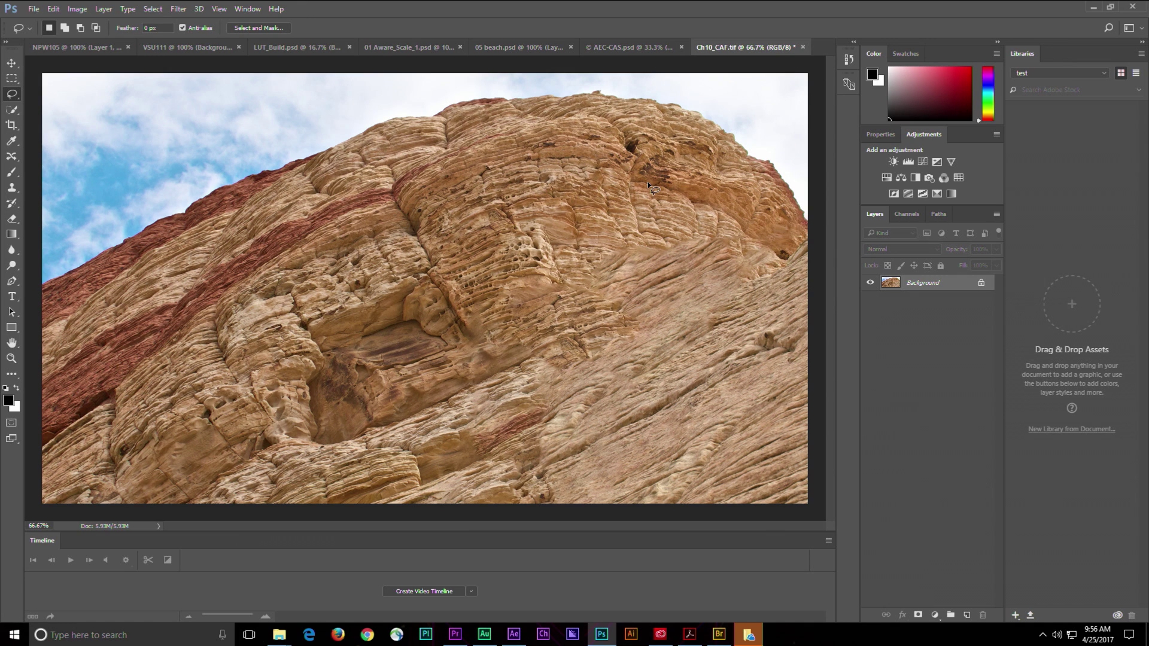
- Close Ch10_CAF.tif without saving its changes
key("ctrl+w")
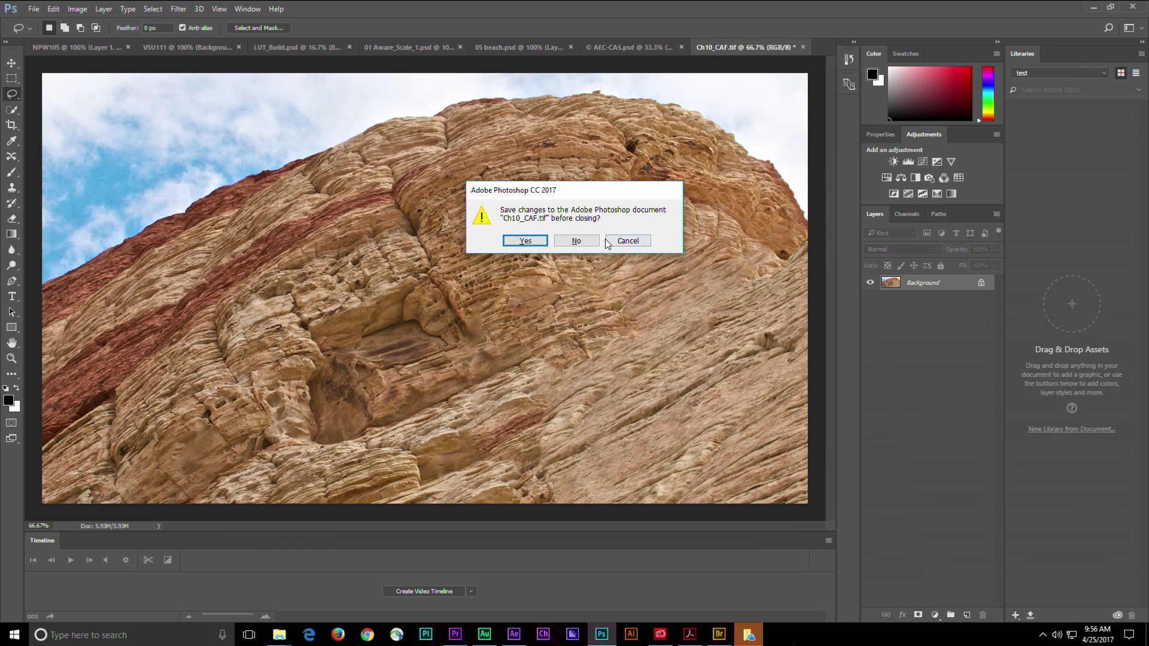
left_click(581, 242)
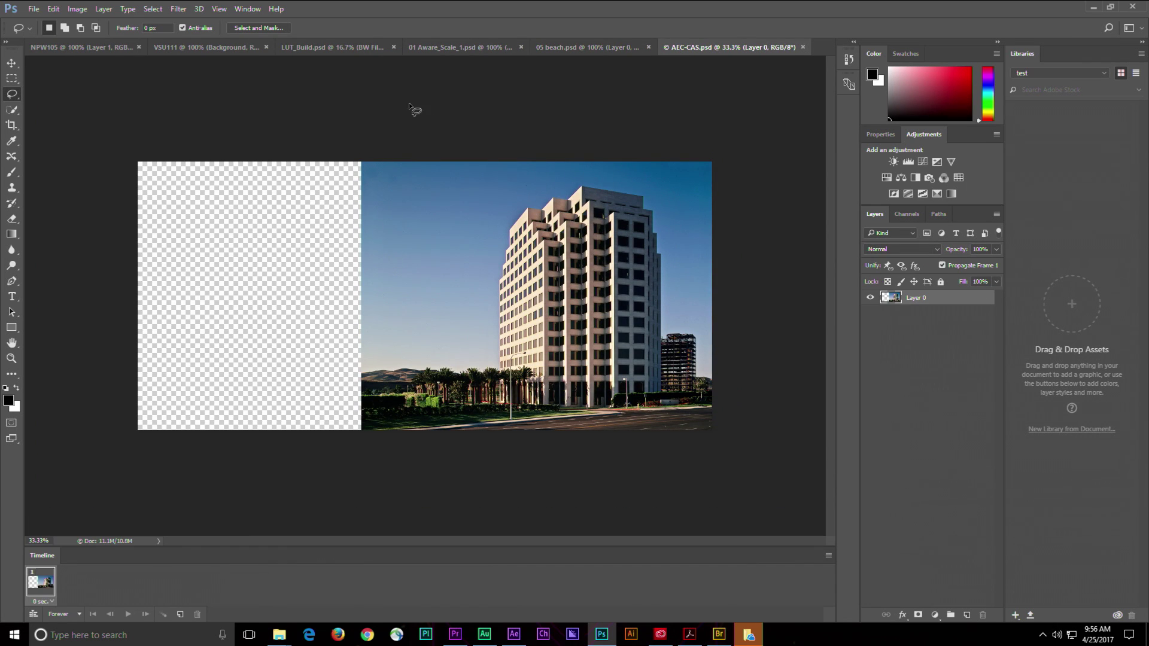
- Widen the Headshot layer in 01 Aware_Scale_1.psd across the whole canvas with Content-Aware Scale and skin tone protection, and close the file without saving
left_click(606, 50)
left_click(480, 49)
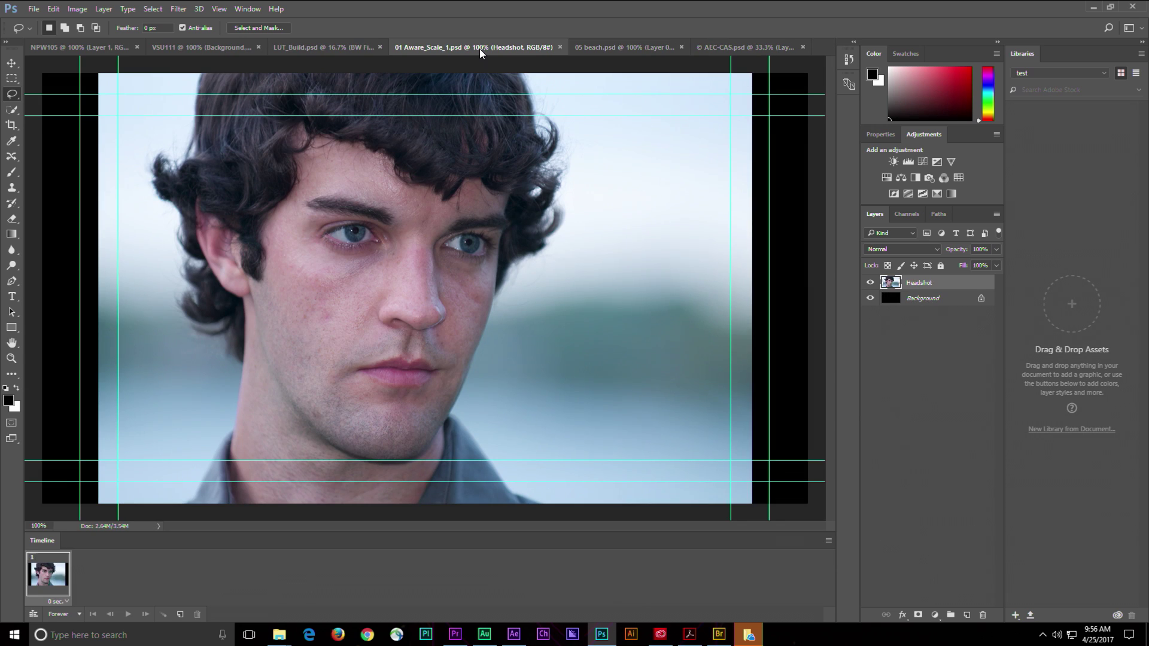
left_click(53, 9)
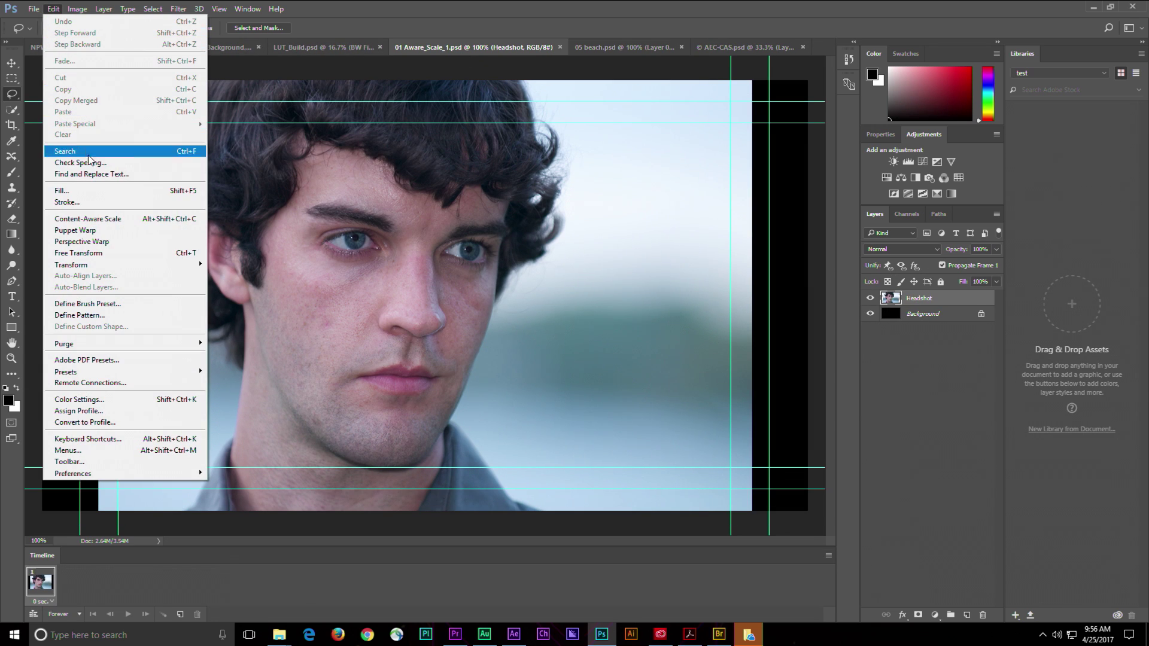
left_click(100, 219)
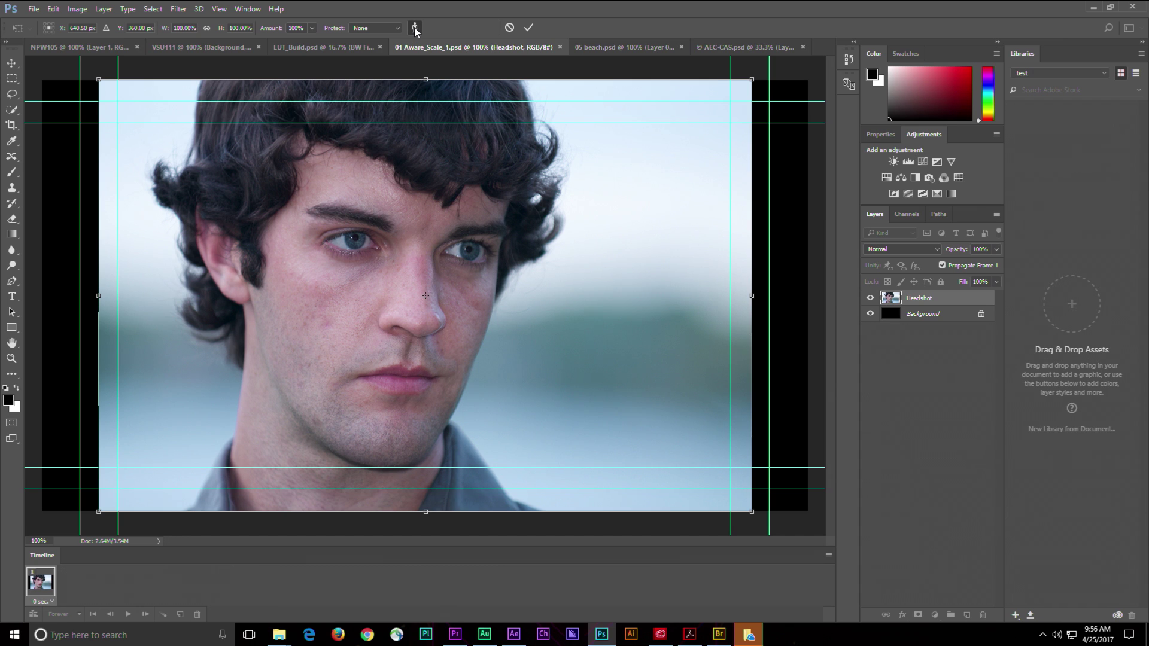
left_click_drag(99, 297, 3, 297)
mouse_move(748, 297)
left_mouse_down()
mouse_move(933, 272)
mouse_move(407, 302)
mouse_move(808, 297)
left_mouse_up()
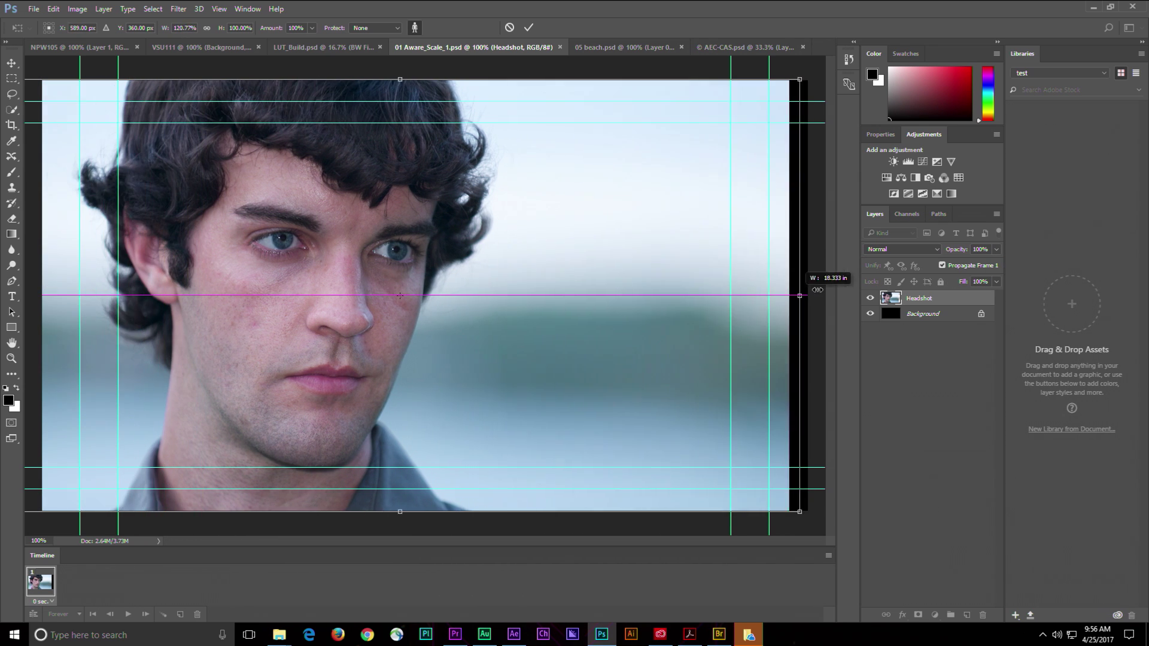
key("Return")
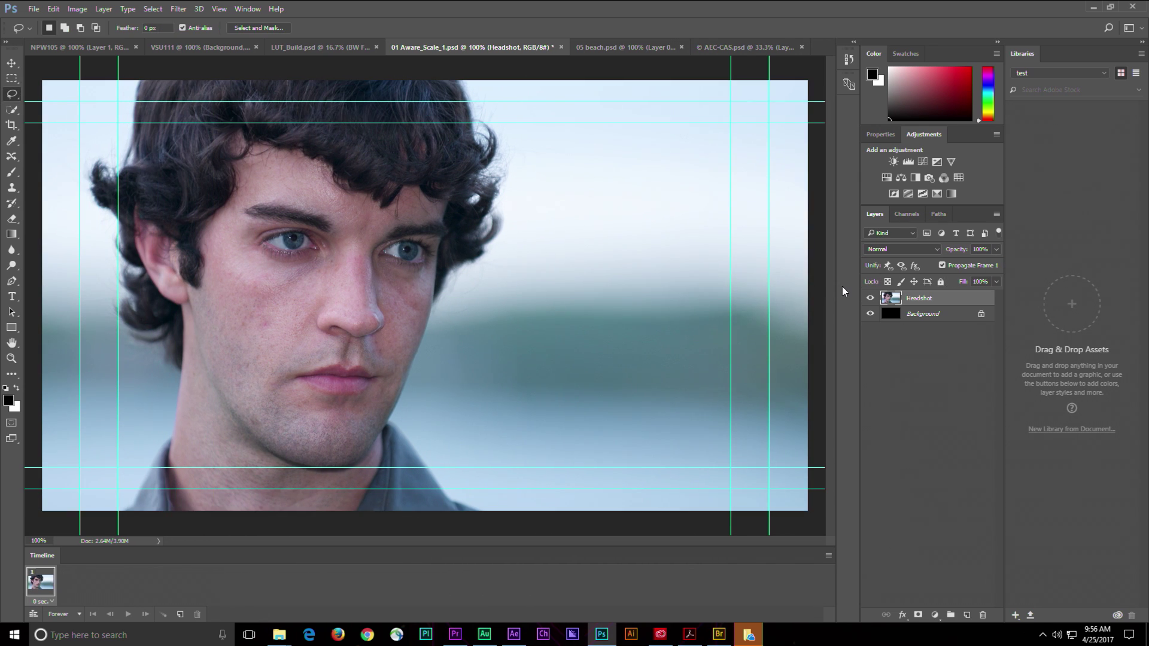
key("ctrl+w")
left_click(576, 240)
- Preview the saved Bldg alpha channel over the image in AEC-CAS.psd, and hide it again
left_click(648, 46)
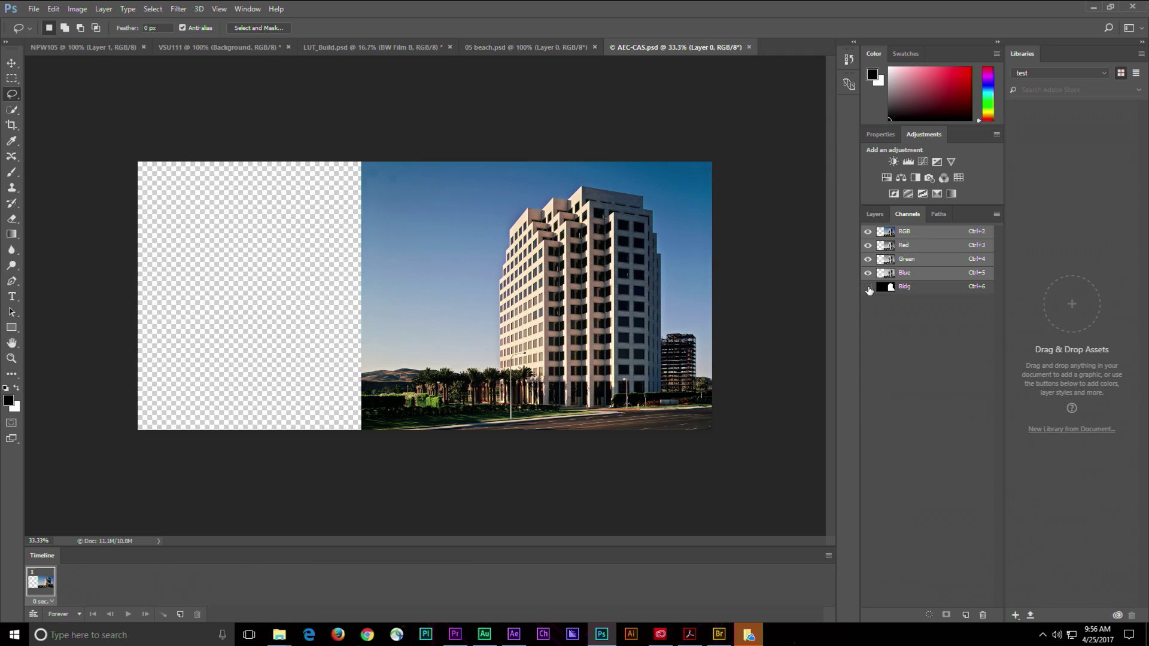
left_click(868, 288)
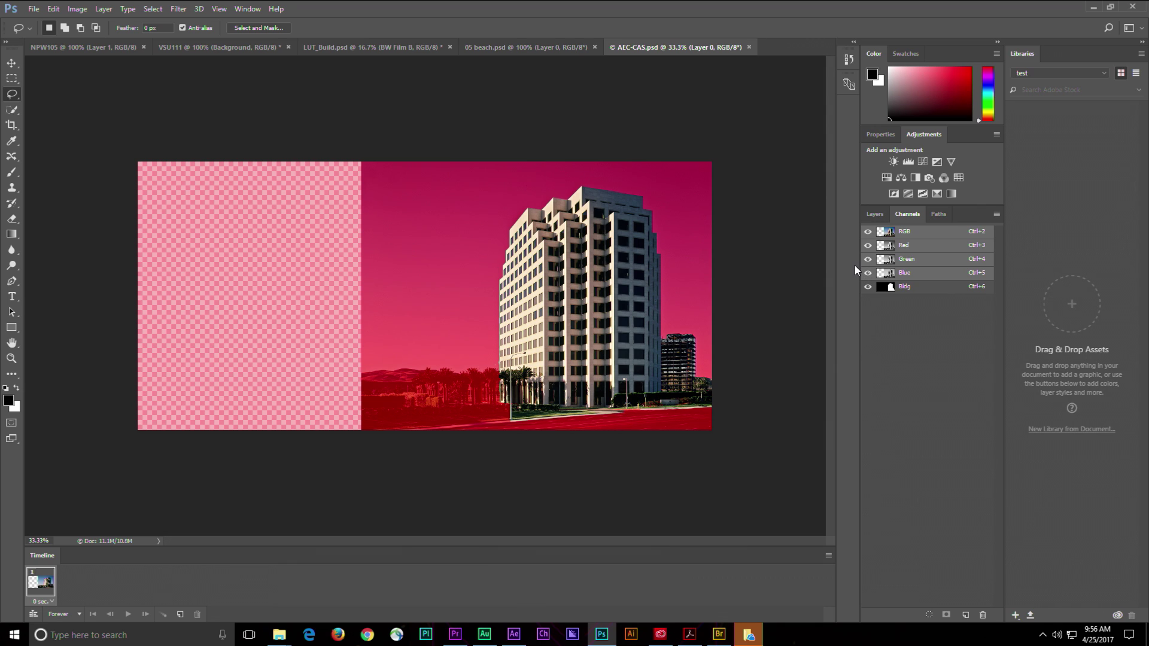
left_click(867, 287)
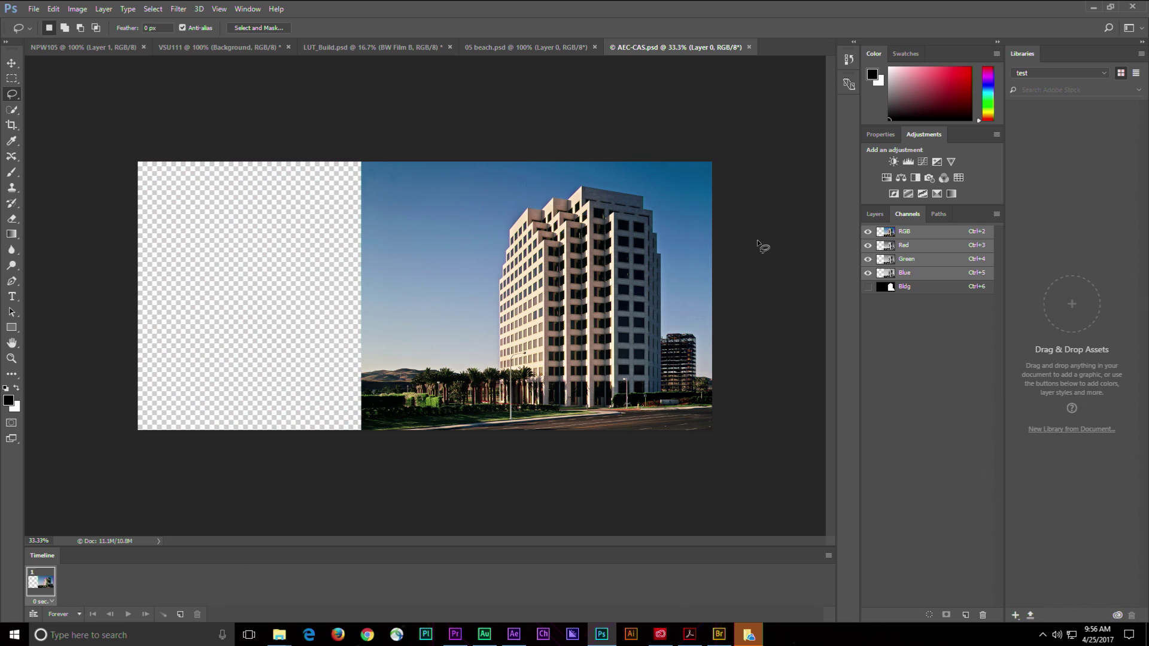
- Stretch the building photo over the transparent area with Content-Aware Scale, protecting the Bldg channel, and close AEC-CAS.psd without saving
left_click(54, 9)
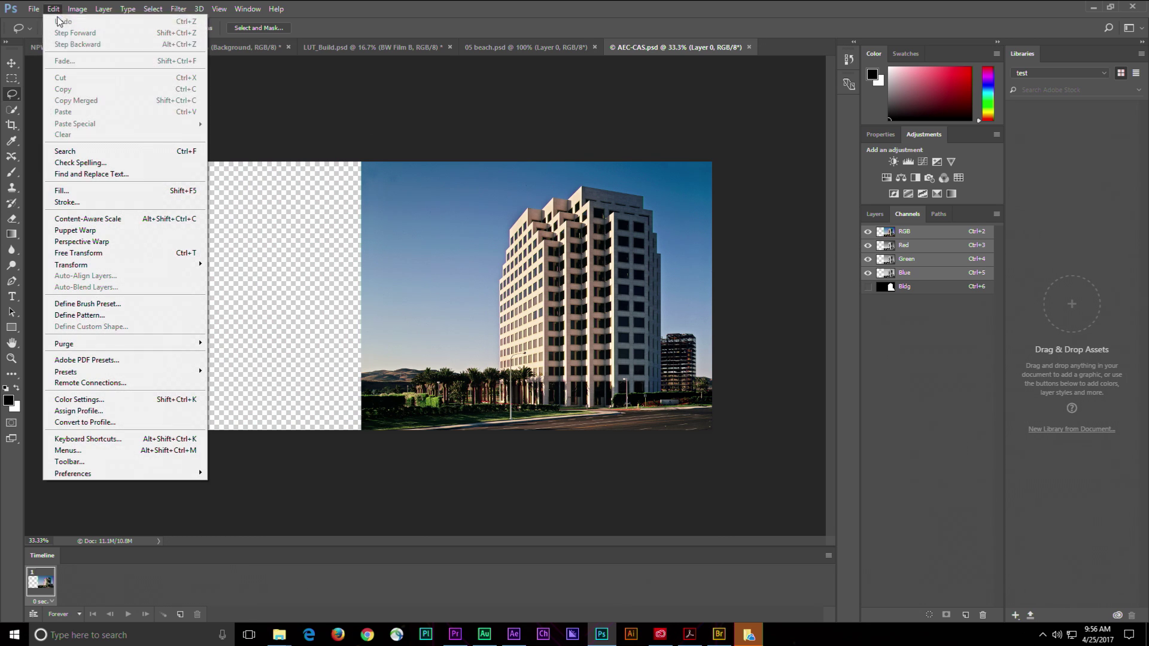
left_click(107, 218)
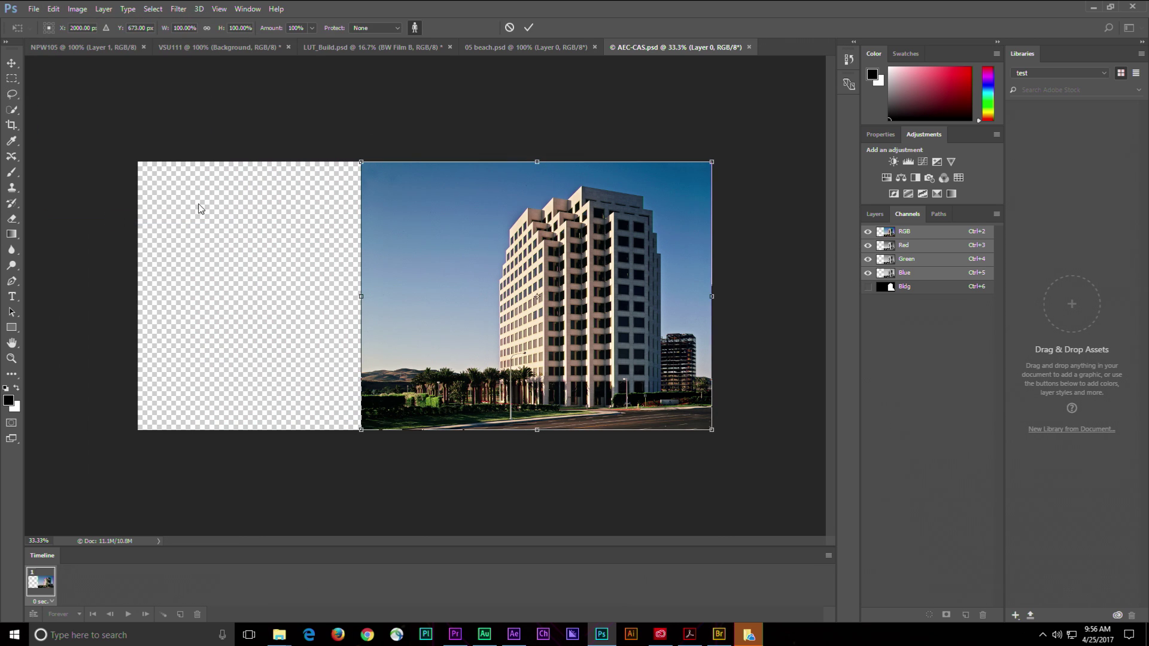
left_click(394, 29)
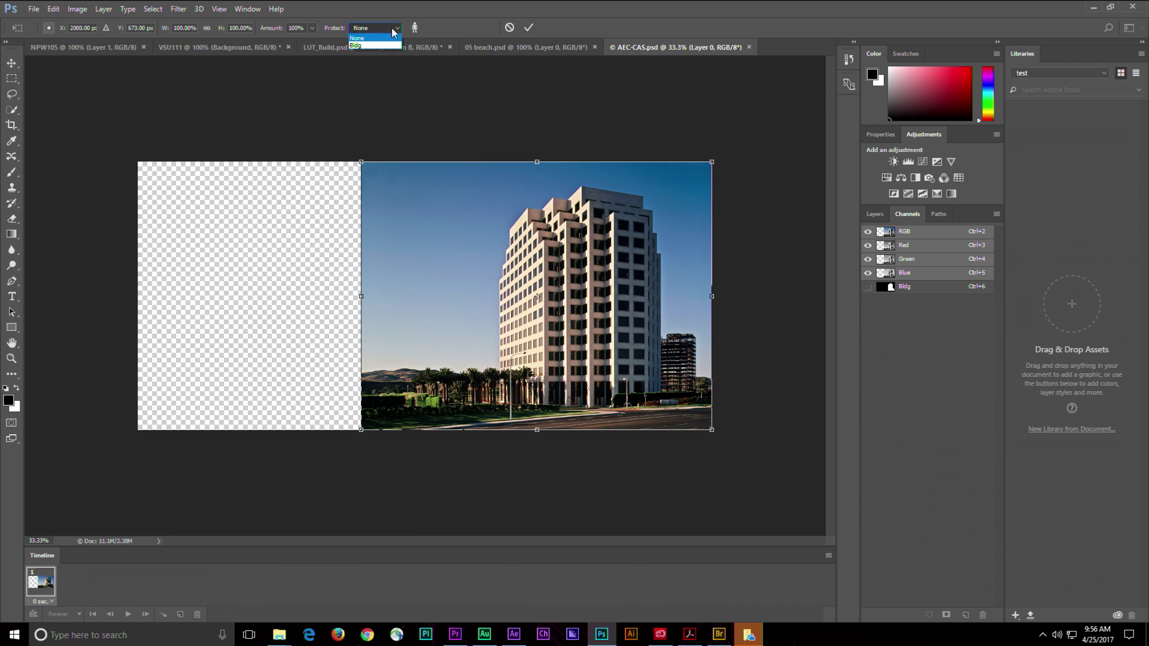
left_click(387, 45)
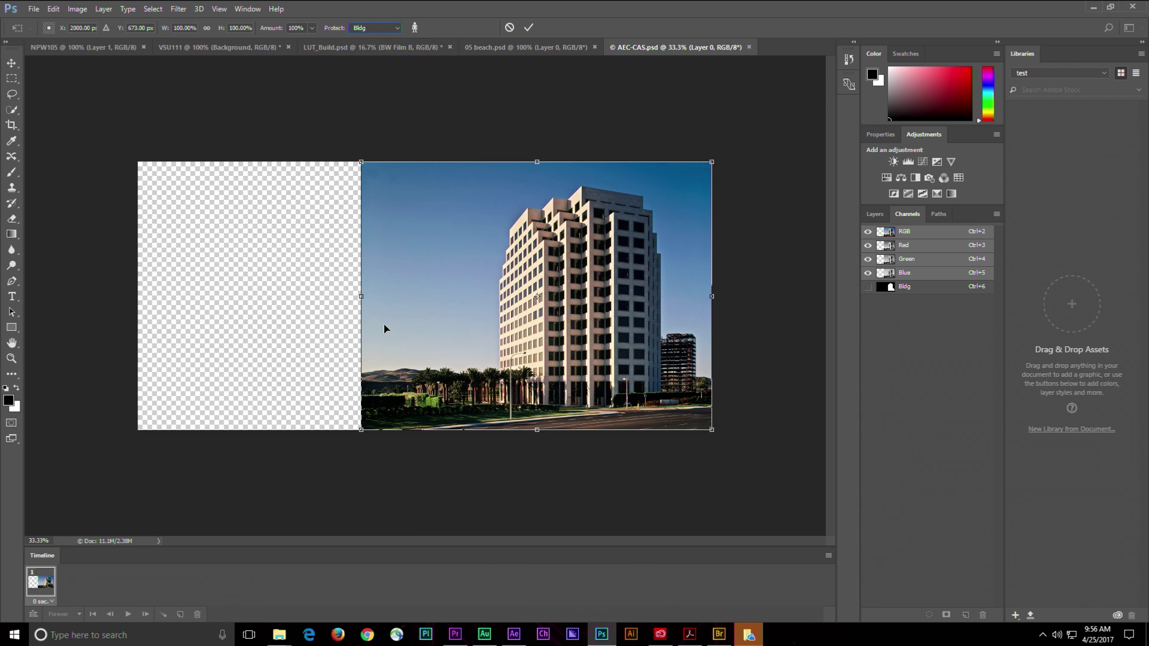
left_click_drag(361, 295, 103, 281)
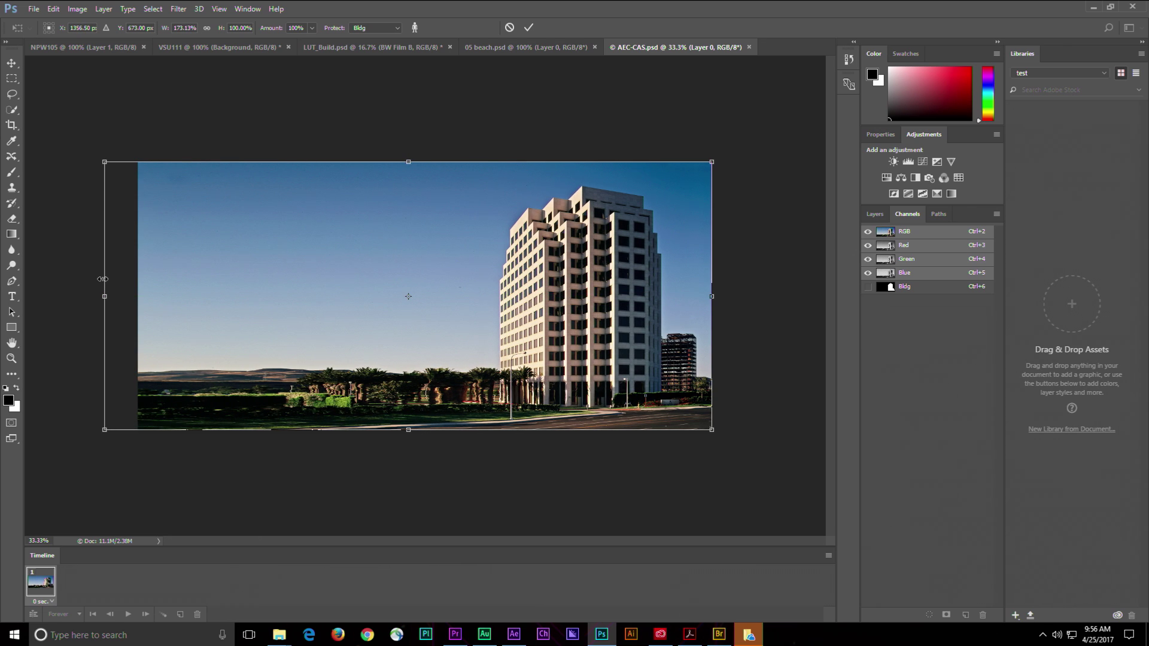
key("Return")
key("ctrl+w")
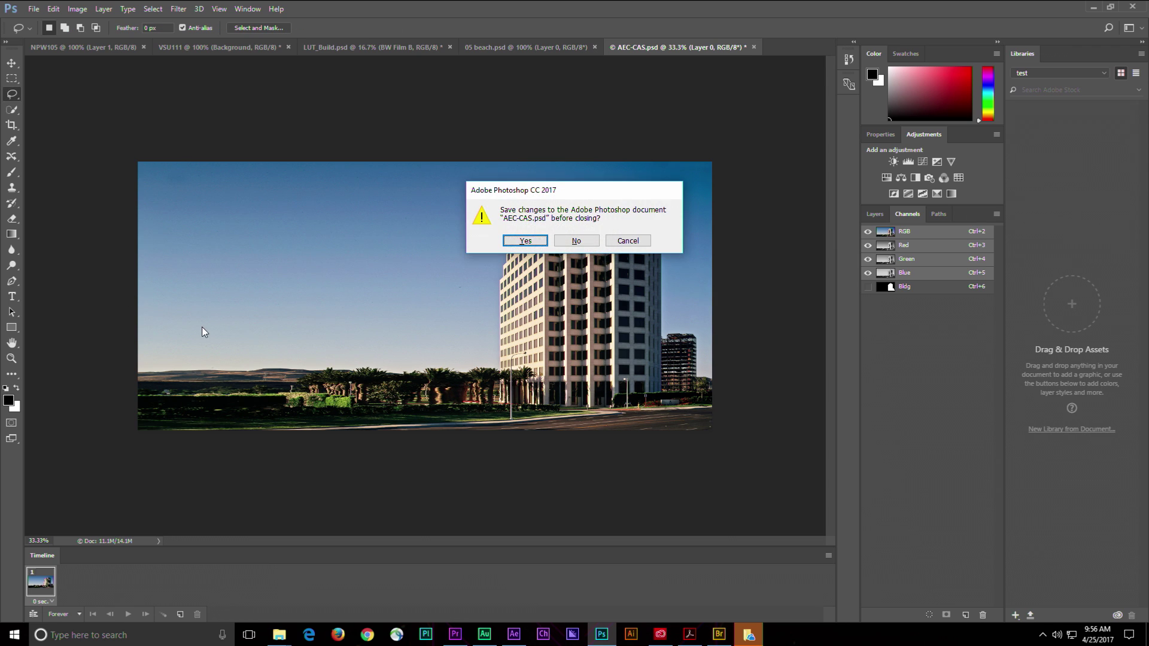
left_click(589, 240)
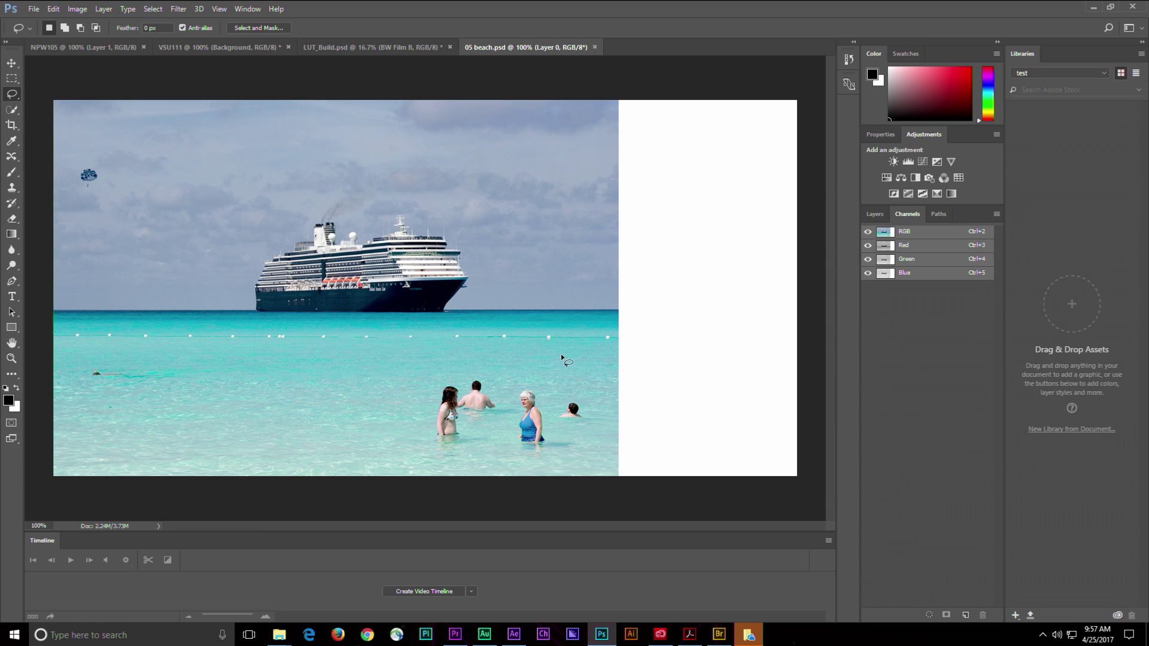
- Lasso the four bathers in 05 beach.psd and replace them with a Content-Aware fill using color adaptation at 100% opacity, and deselect
mouse_move(512, 368)
left_mouse_down()
mouse_move(414, 380)
mouse_move(398, 434)
mouse_move(407, 476)
mouse_move(533, 482)
mouse_move(610, 430)
mouse_move(595, 397)
mouse_move(519, 372)
left_mouse_up()
key("shift+BackSpace")
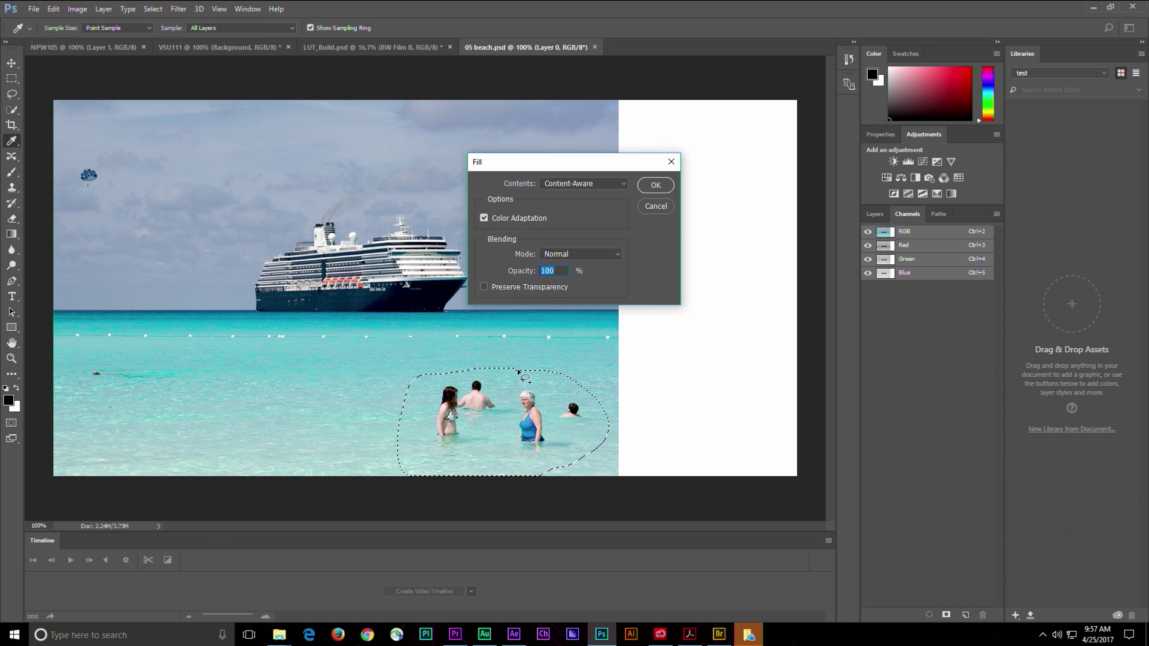
key("Return")
key("ctrl+d")
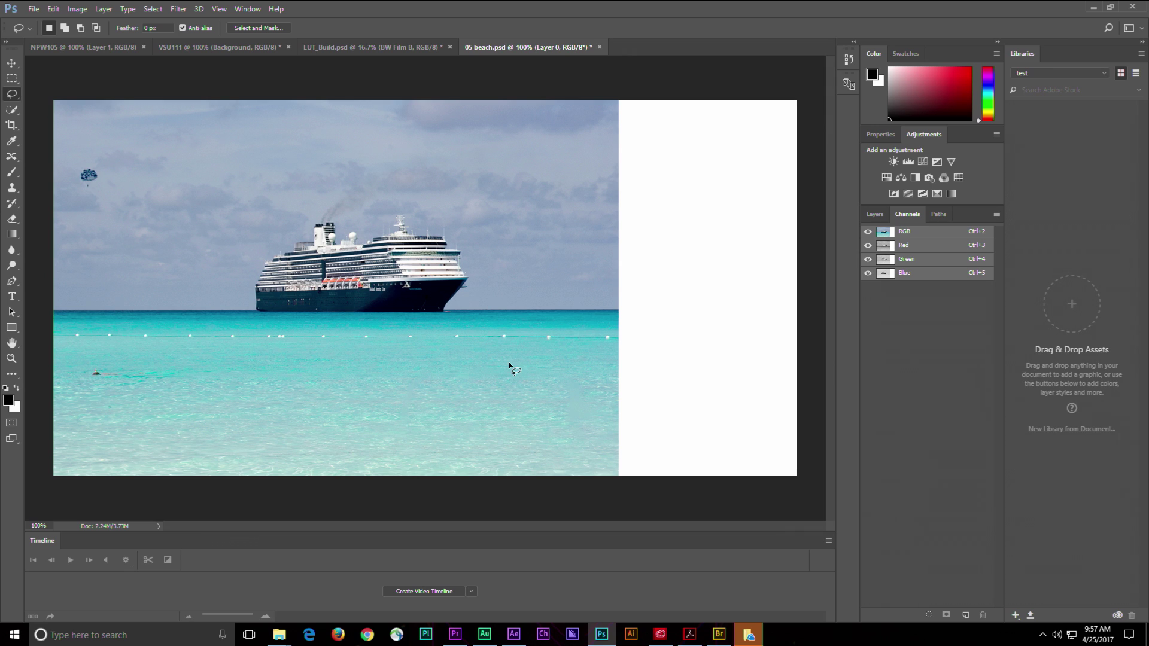
- Lasso the snorkeler at the far side of the water and set the Content-Aware Move tool to Move mode
mouse_move(119, 359)
left_mouse_down()
mouse_move(81, 386)
mouse_move(175, 394)
mouse_move(199, 380)
mouse_move(180, 348)
mouse_move(109, 359)
left_mouse_up()
left_click(12, 157)
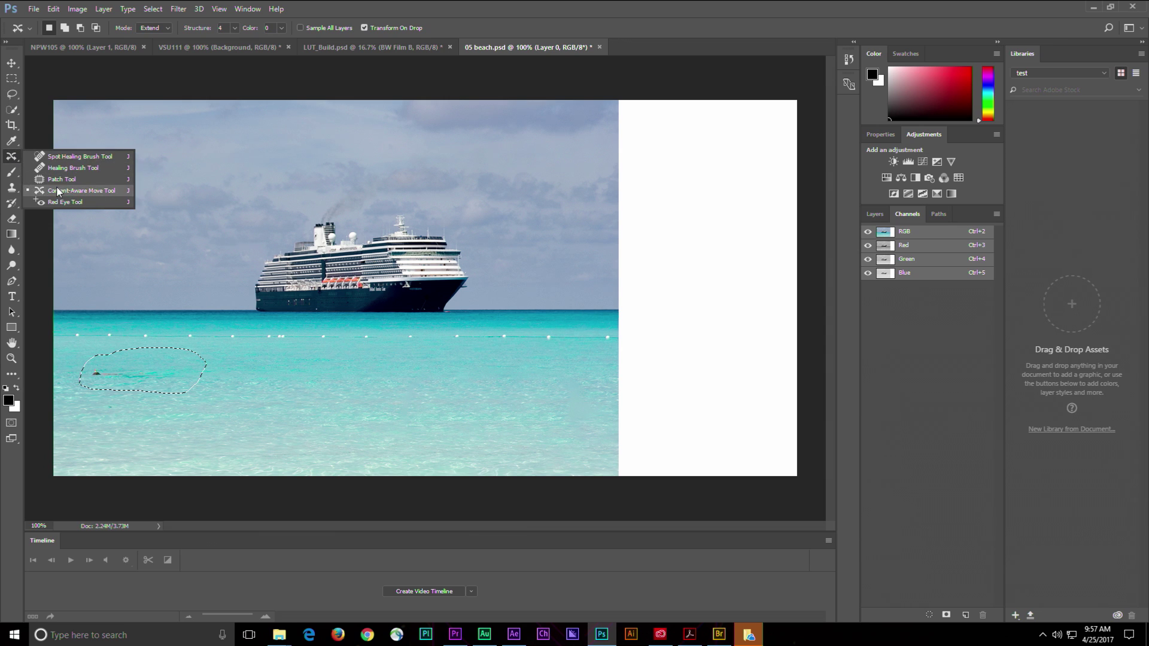
left_click(81, 191)
left_click(154, 28)
left_click(149, 38)
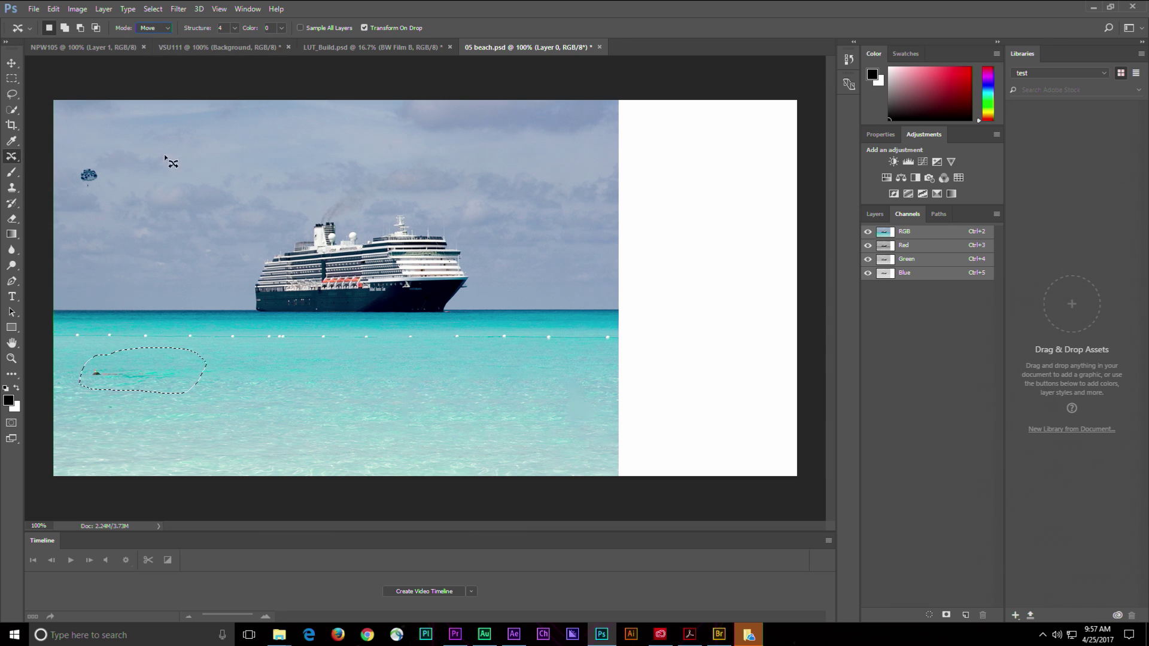
- Try two different placements of the selected snorkeler with Content-Aware Move, first below the ship and then nearer the shore, undoing each
mouse_move(149, 380)
left_mouse_down()
mouse_move(477, 377)
mouse_move(437, 371)
left_mouse_up()
key("Return")
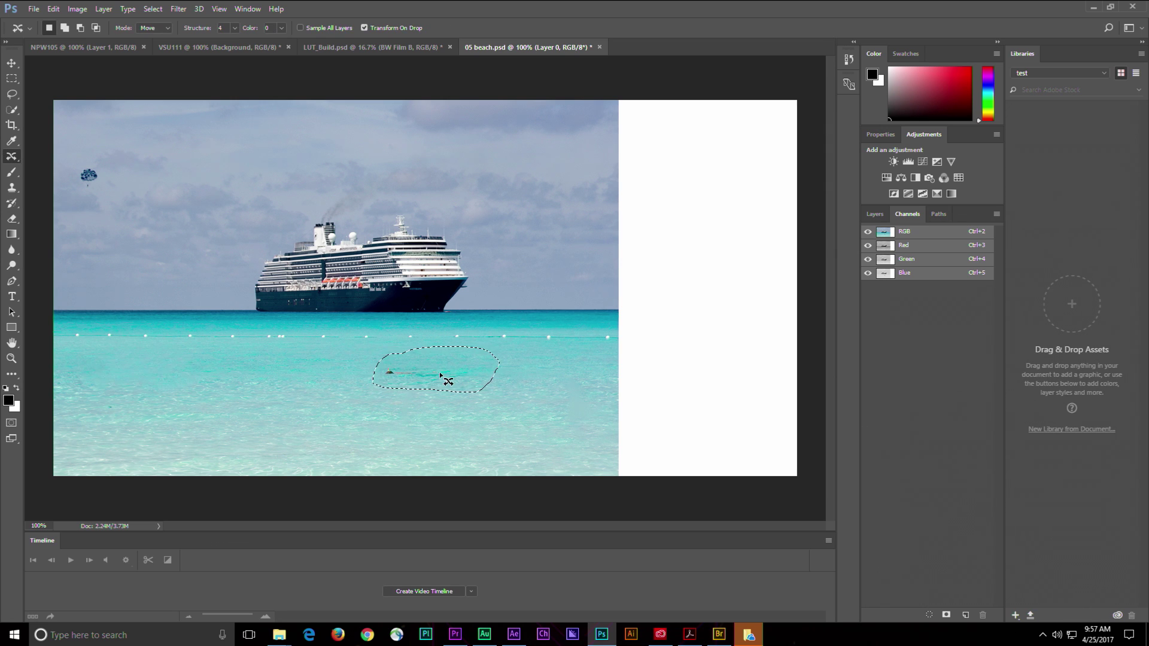
key("ctrl+z")
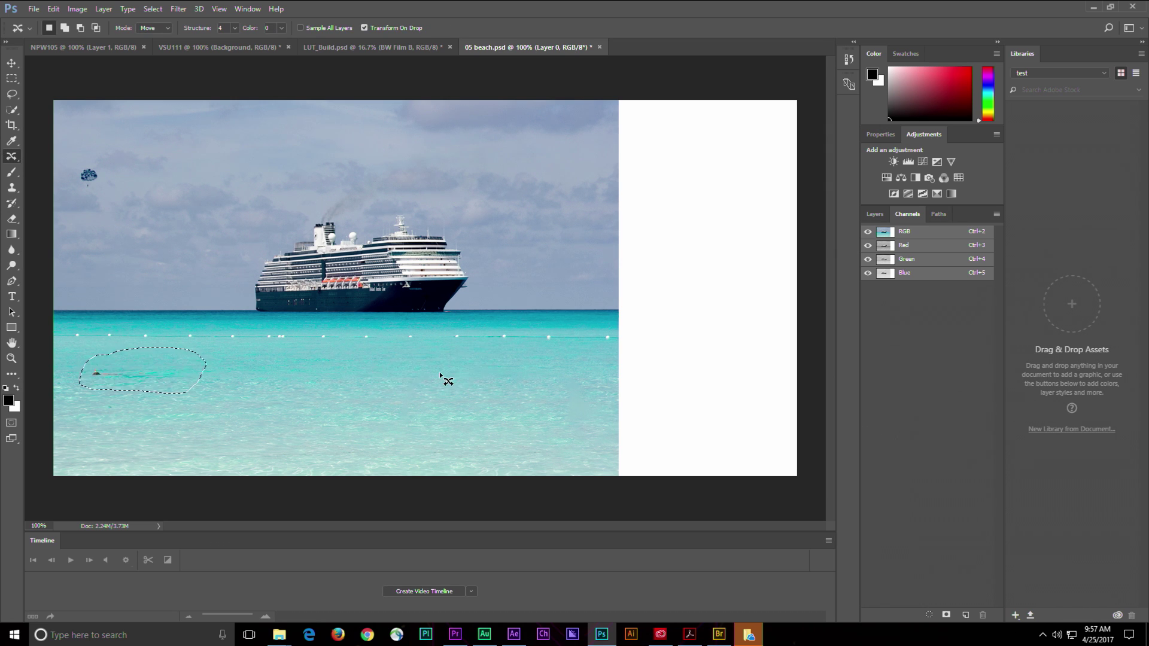
left_click_drag(192, 385, 293, 411)
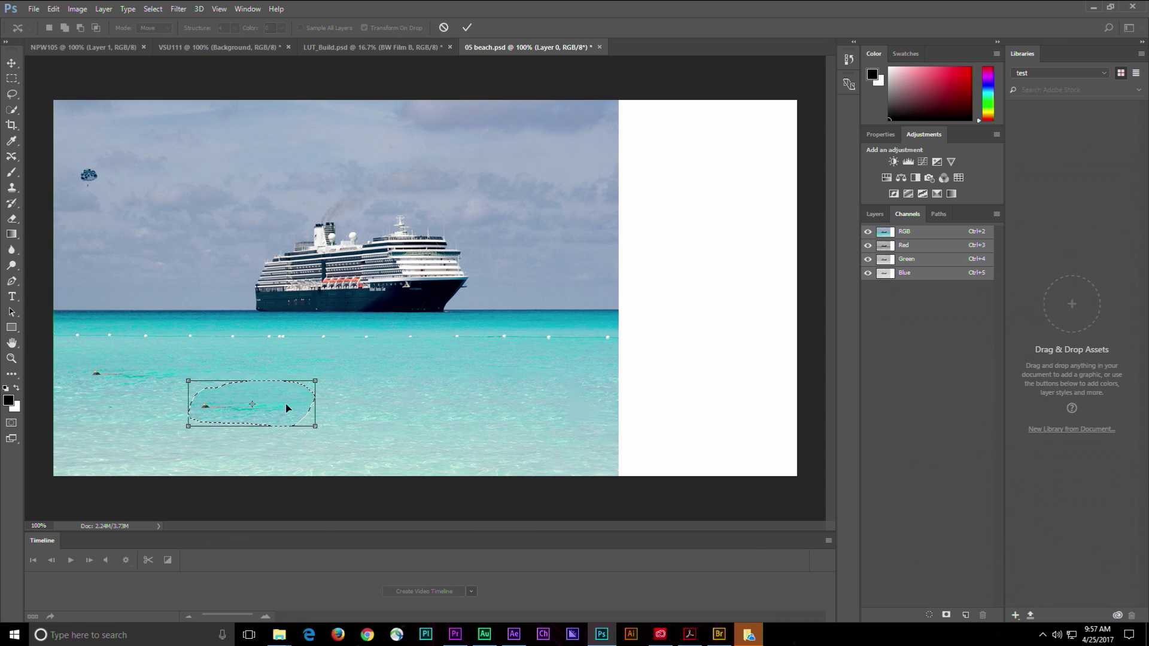
key("Return")
key("ctrl+d")
key("ctrl+z")
key("ctrl+z")
key("ctrl+z")
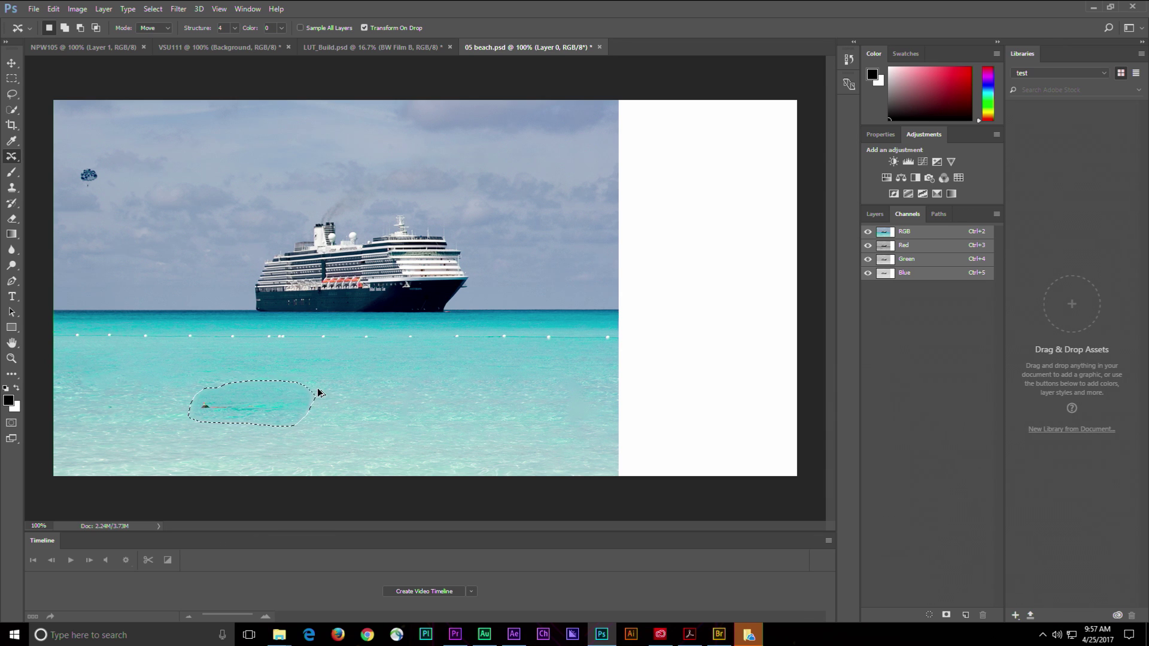
key("ctrl+alt+z")
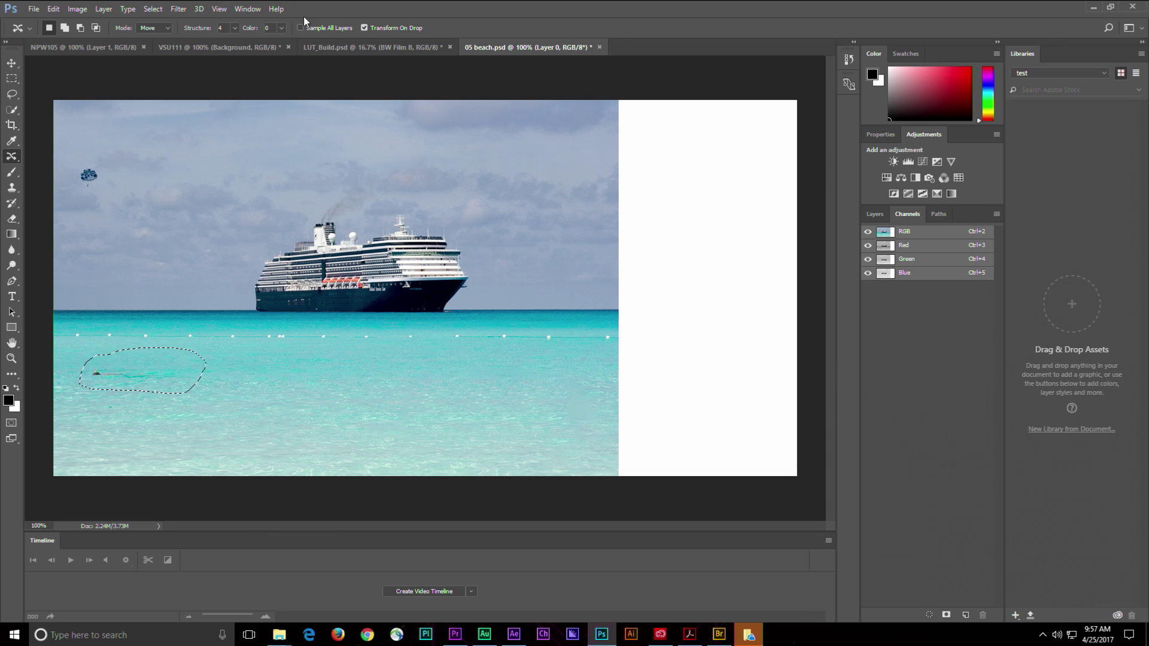
- Set Content-Aware Move to Structure 7 and Color 10, move the snorkeler to the water just below the ship's stern, and deselect
left_click(282, 28)
left_click_drag(283, 40, 315, 41)
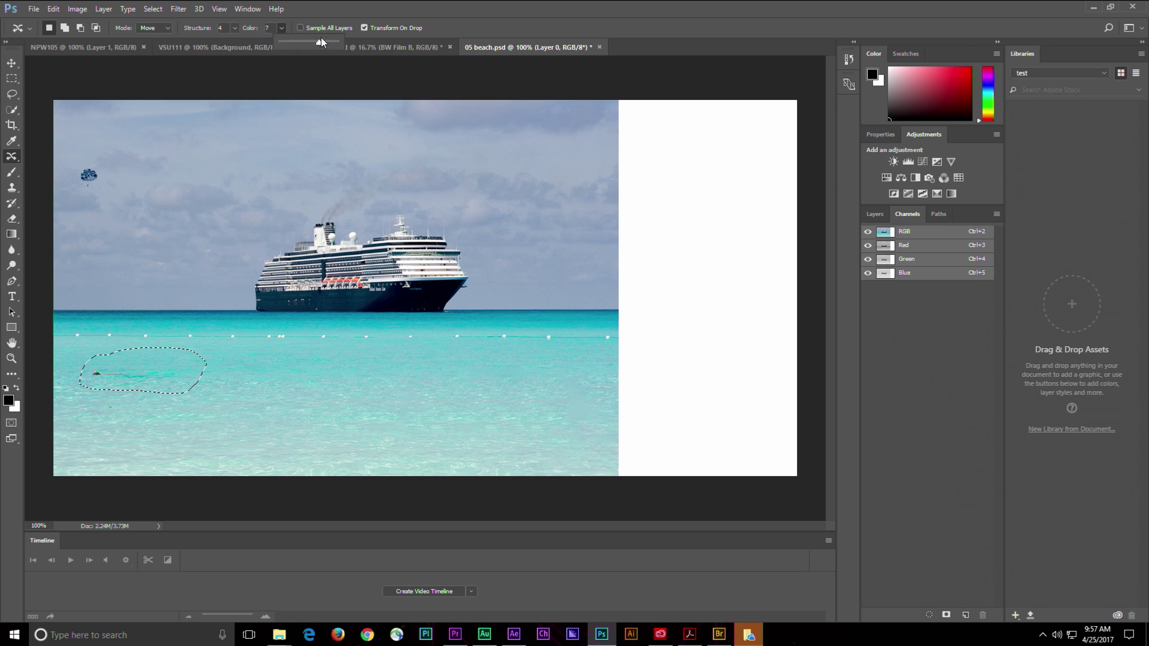
left_click(236, 29)
left_click_drag(147, 369, 281, 379)
key("Return")
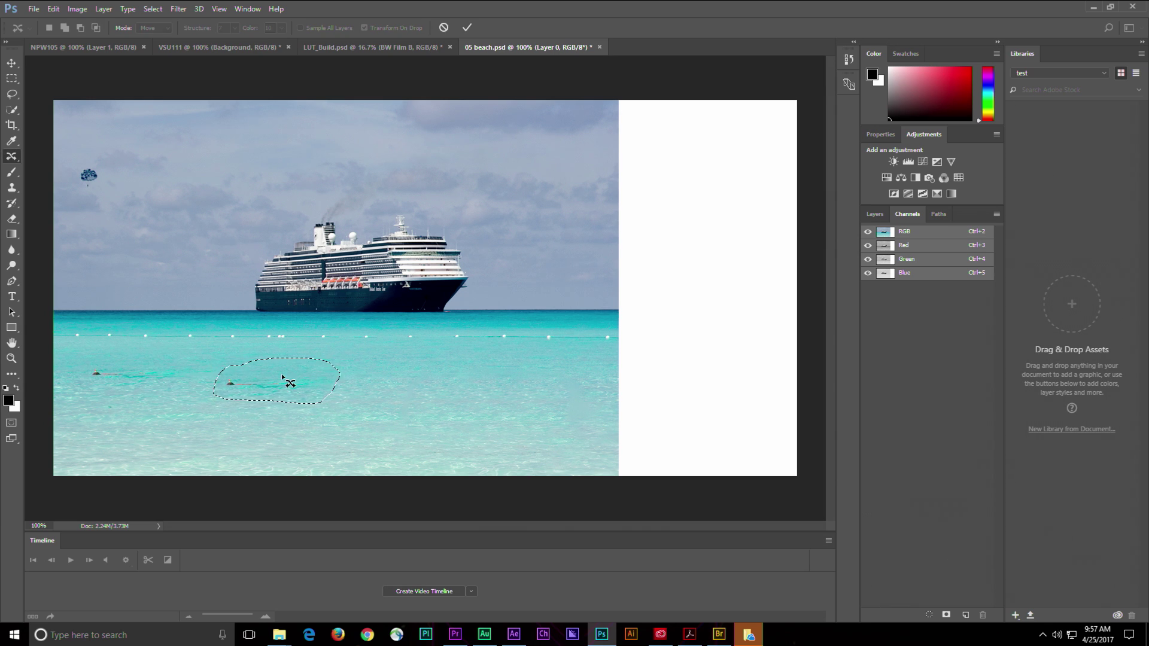
key("ctrl+d")
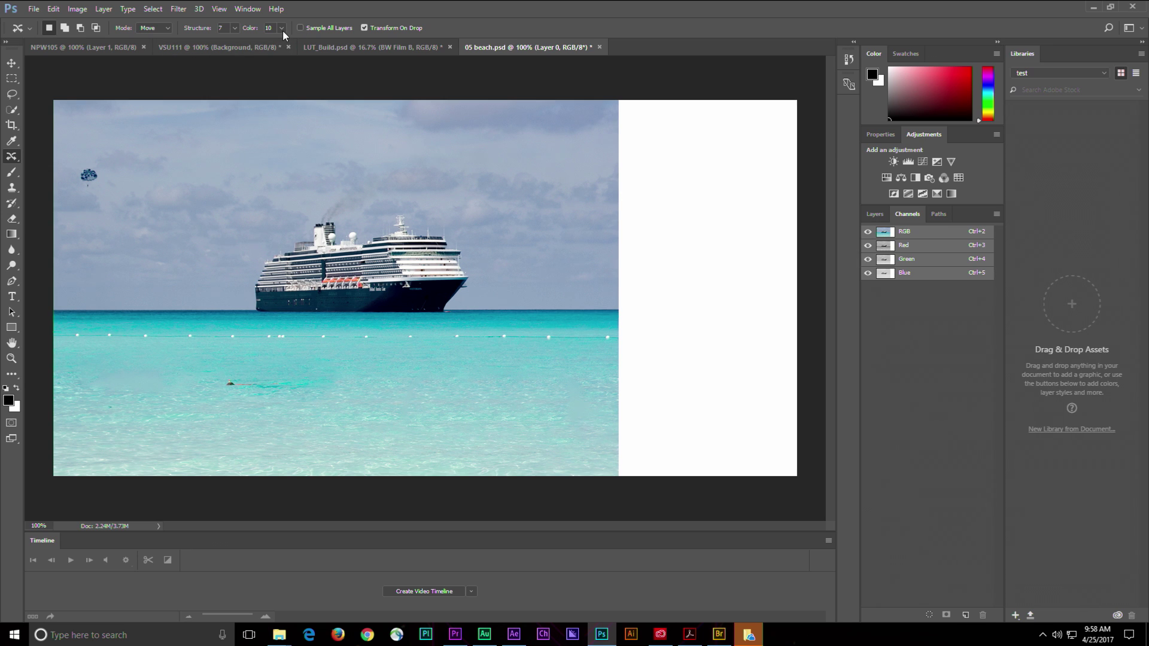
- Select the parasail in the sky, relocate it closer to the ship with Content-Aware Move, and save the document
mouse_move(114, 177)
left_mouse_down()
mouse_move(90, 158)
mouse_move(68, 172)
mouse_move(73, 215)
mouse_move(113, 163)
mouse_move(215, 227)
left_mouse_up()
key("Return")
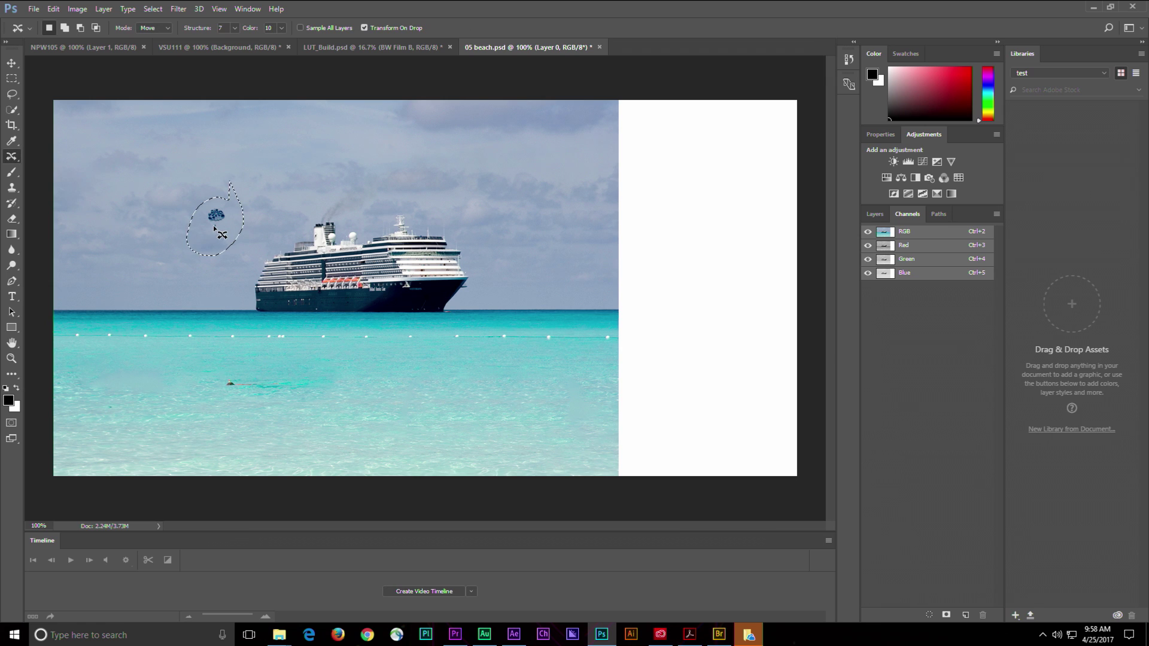
key("ctrl+s")
- Extend a full-height strip of sky and sea over the blank white area with Content-Aware Move in Extend mode, and close 05 beach.psd
left_click(12, 78)
mouse_move(615, 100)
left_mouse_down()
mouse_move(580, 333)
mouse_move(494, 492)
left_mouse_up()
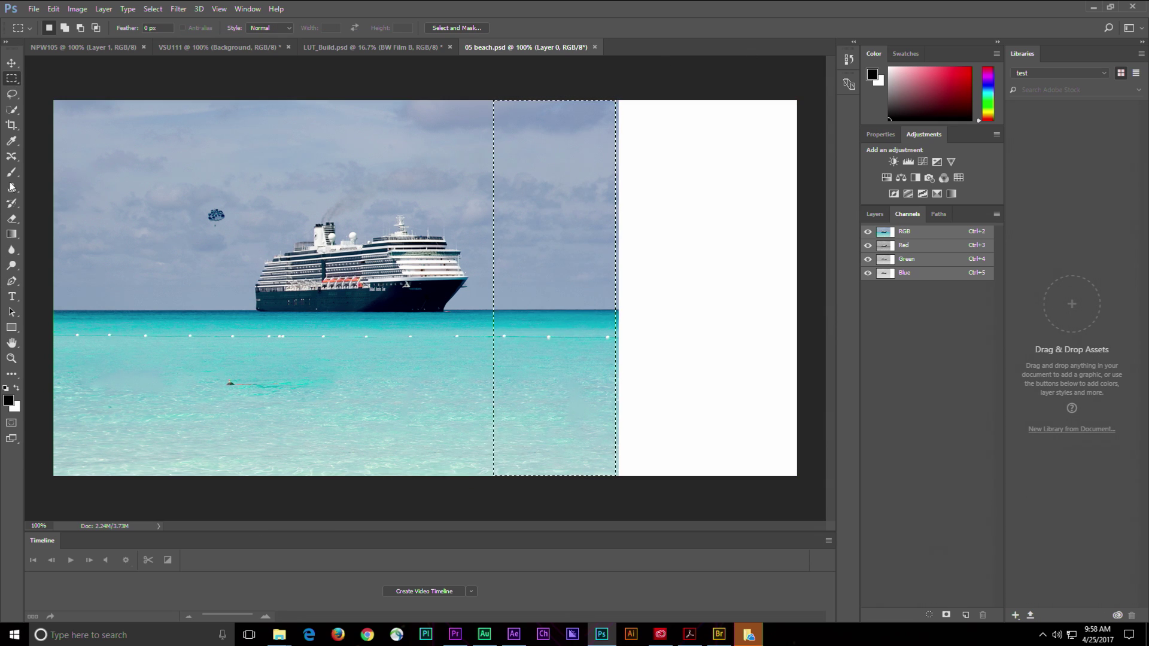
left_click(12, 156)
left_click(154, 28)
left_click(159, 45)
left_click_drag(576, 301, 754, 285)
key("Return")
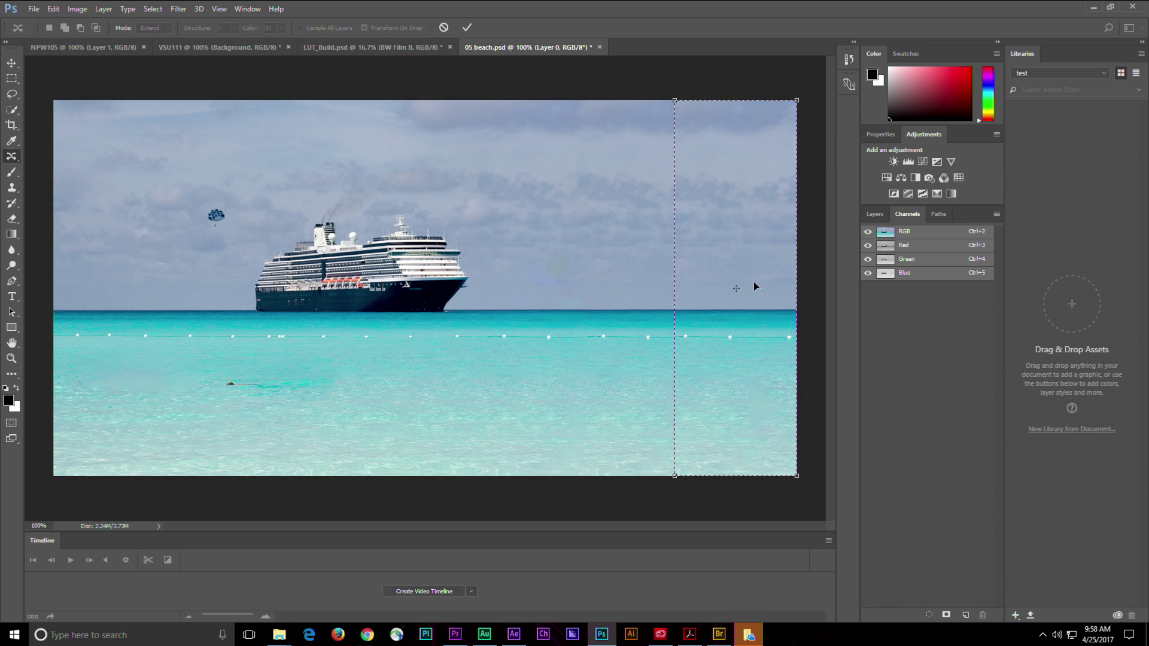
key("ctrl+d")
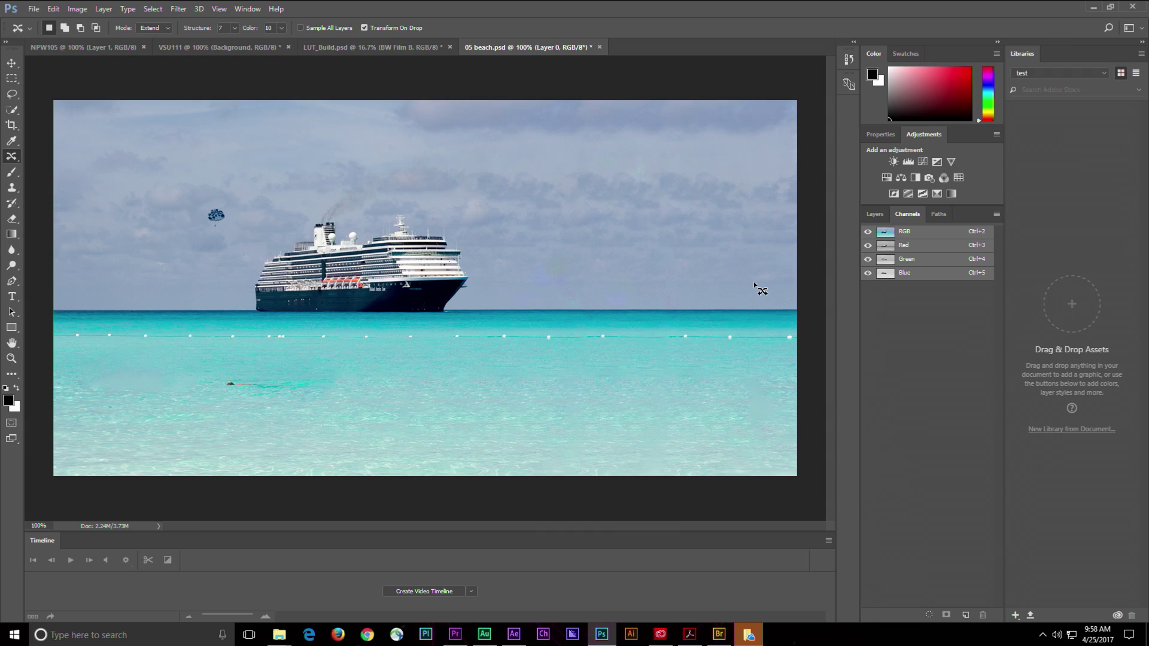
key("ctrl+w")
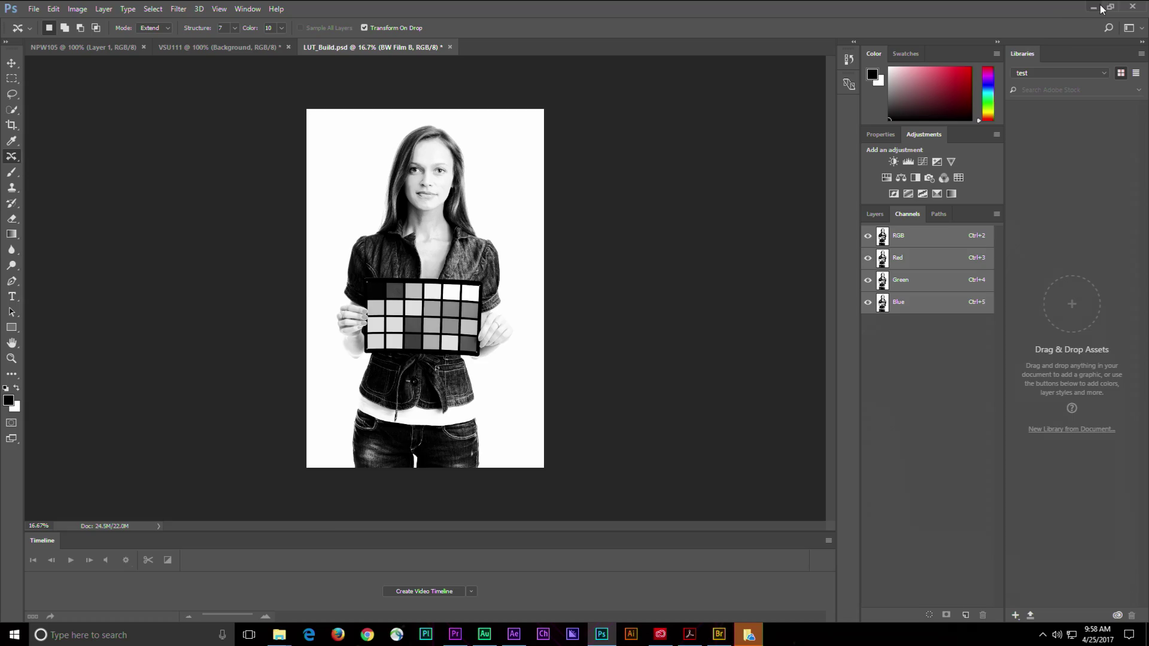
- Switch to Bridge, go up to the parent of the 07 Content Aware folder, and open the 08 Timelapse folder
left_click(1101, 10)
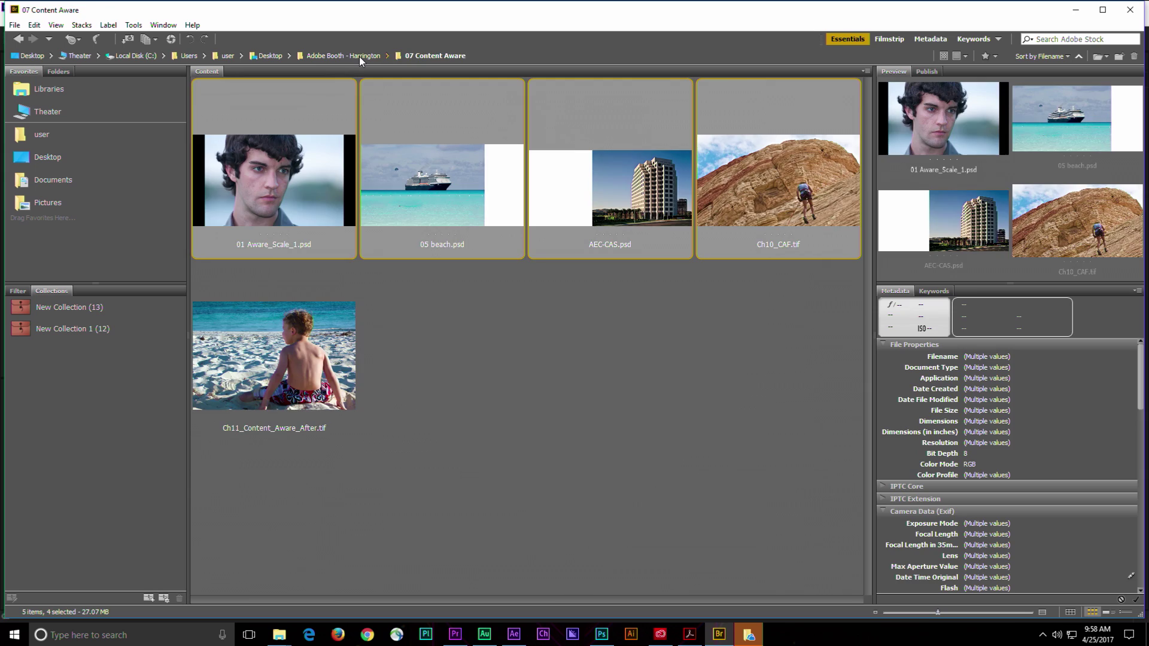
left_click(359, 55)
left_click_drag(868, 403, 853, 573)
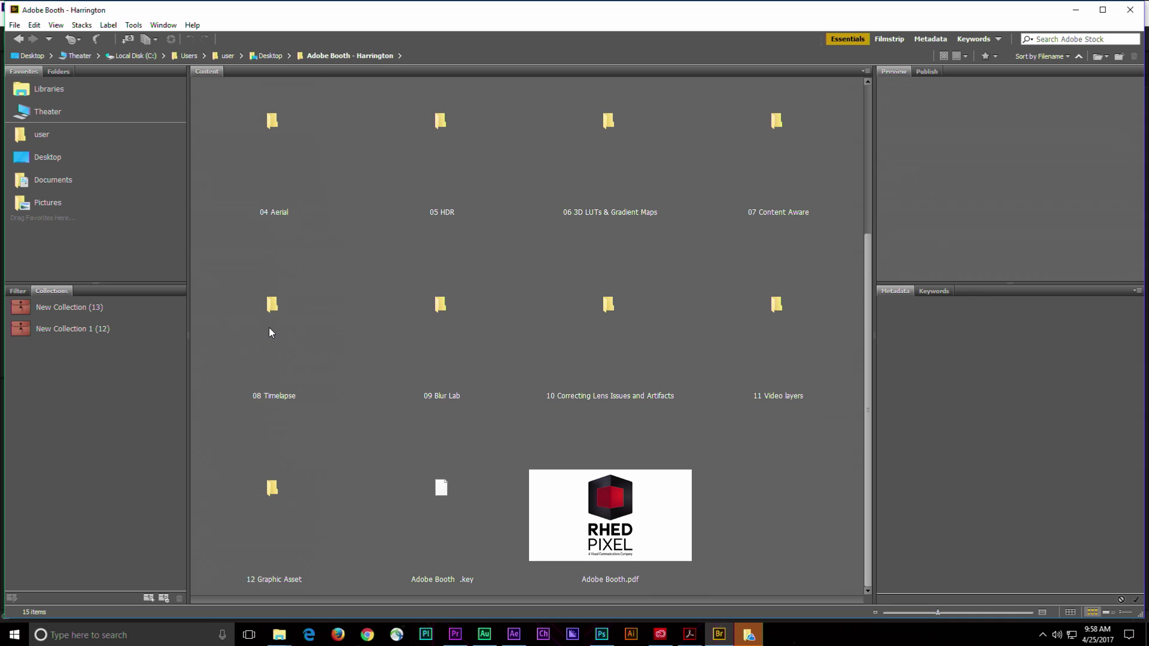
double_click(269, 308)
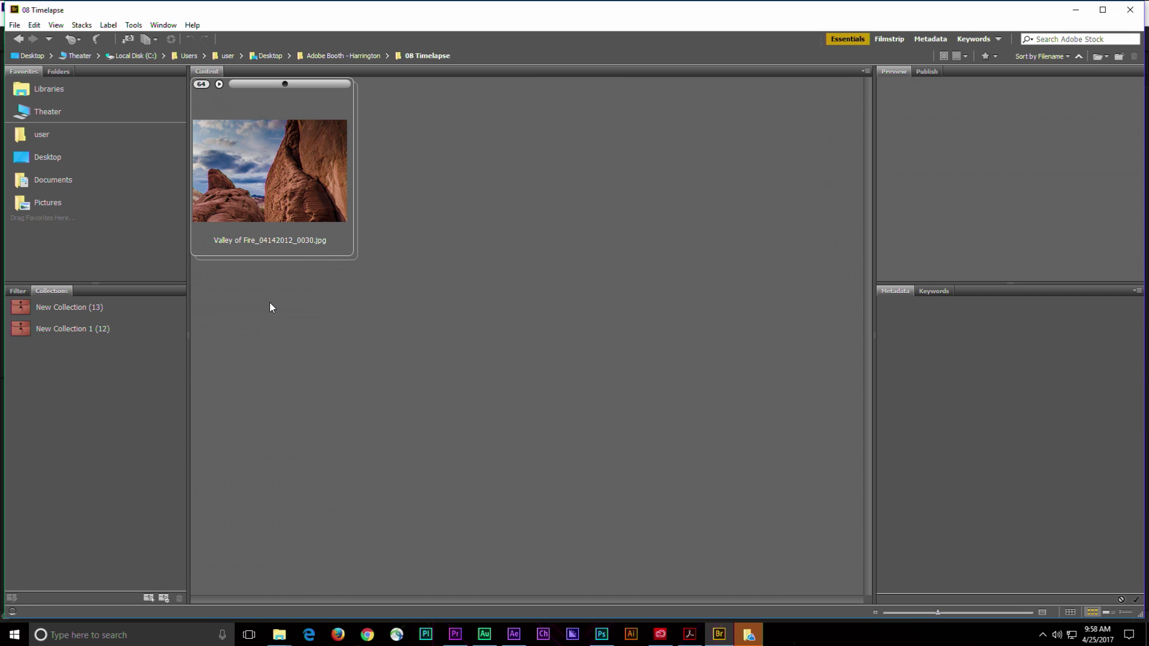
- Preview the Valley of Fire image stack, expand it, and open all of its images in Camera Raw
left_click(222, 85)
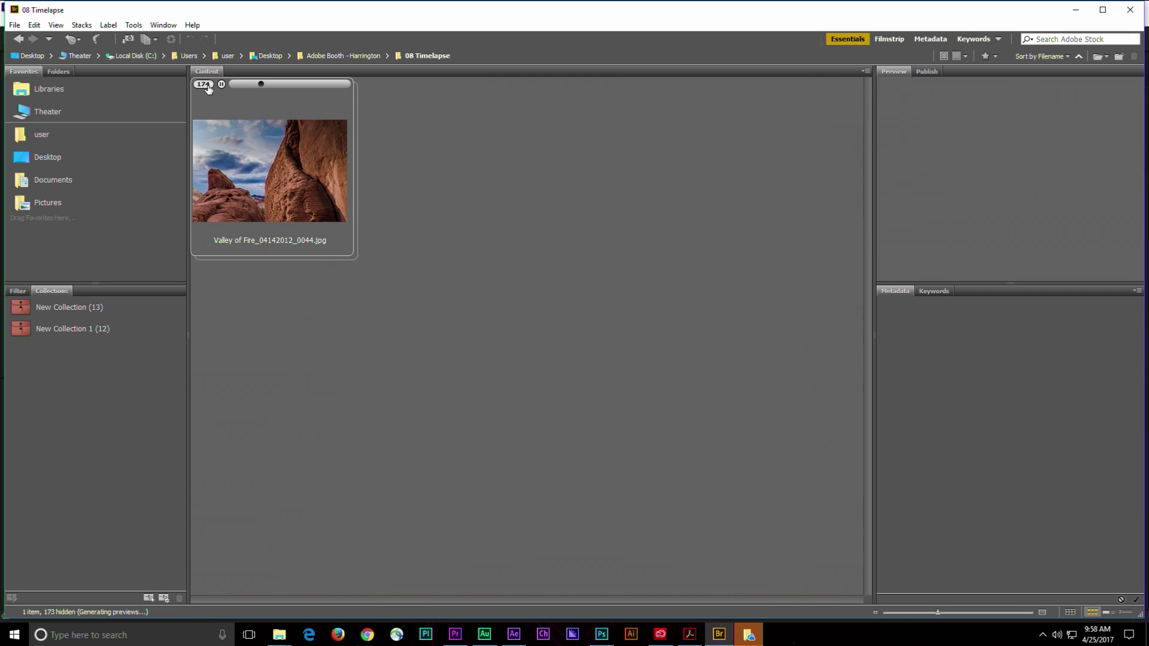
left_click(204, 84)
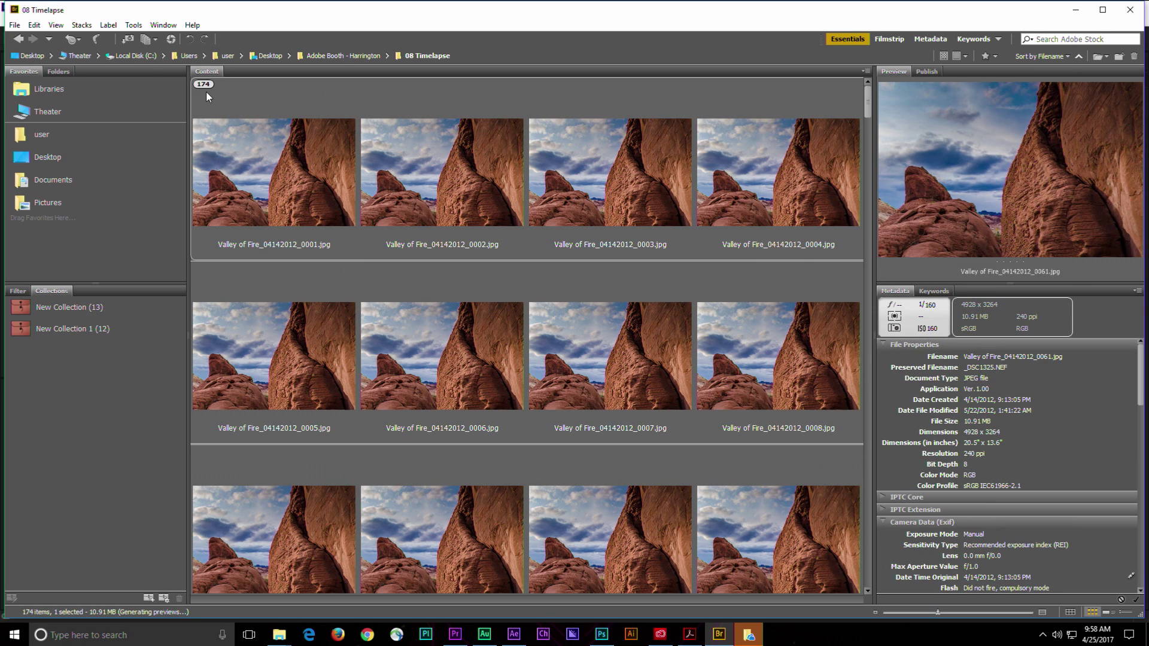
key("ctrl+a")
right_click(271, 184)
left_click(336, 216)
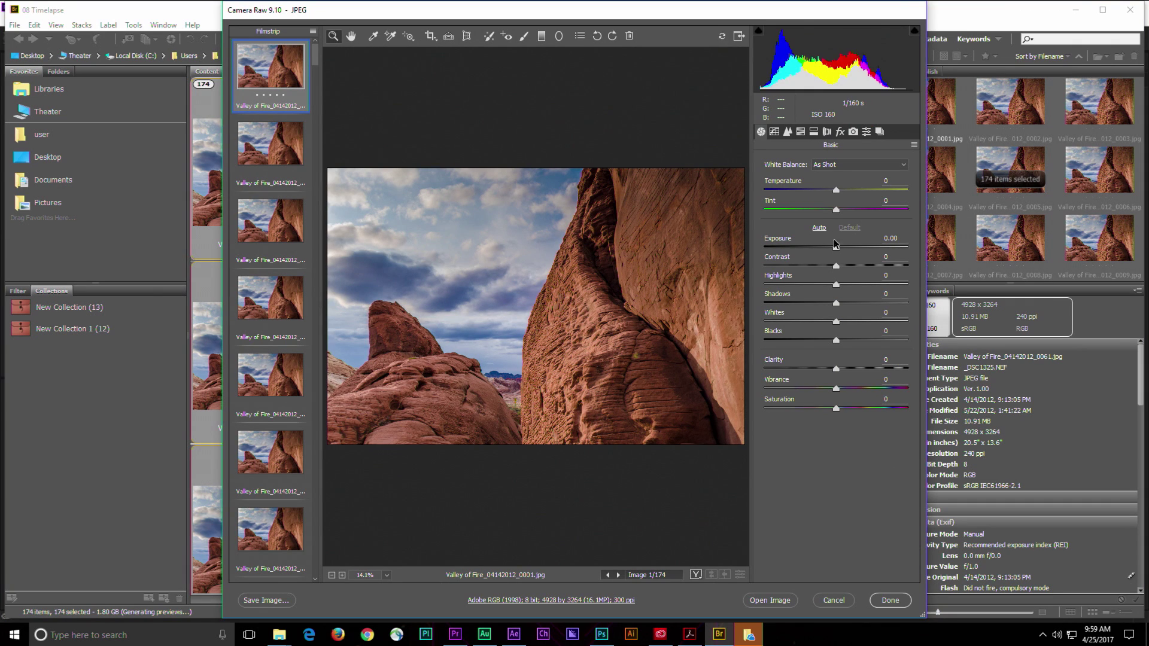
- Set the first image's Highlights to -67, Clarity to +58, and Exposure to +0.65
left_click_drag(836, 284, 788, 285)
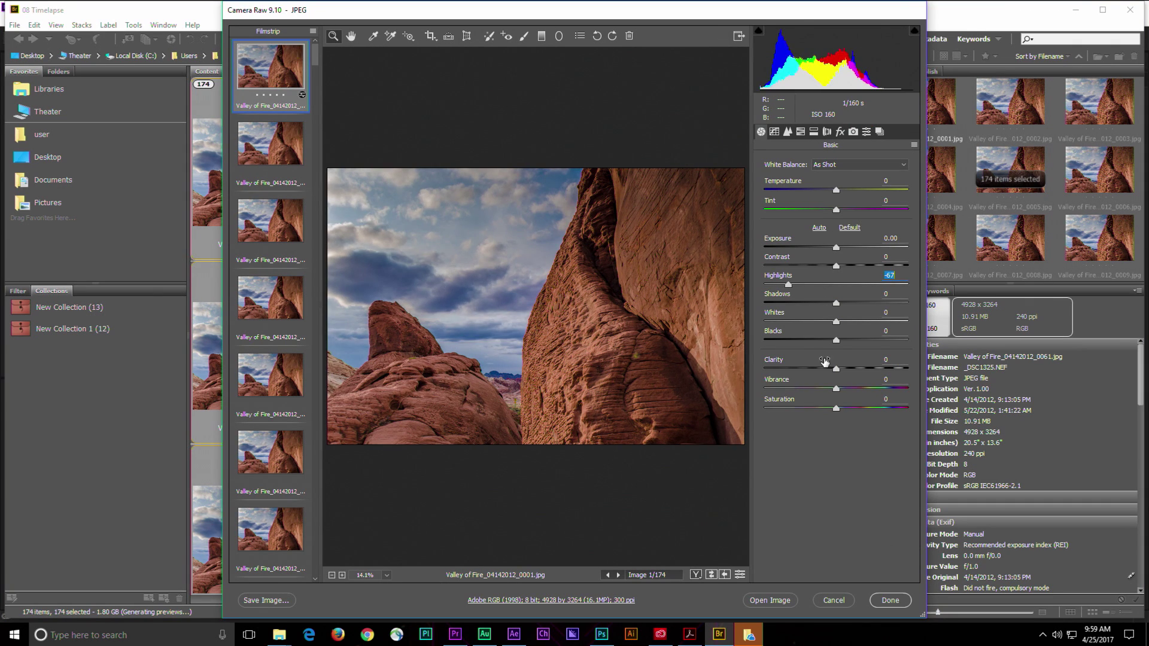
left_click_drag(835, 368, 878, 368)
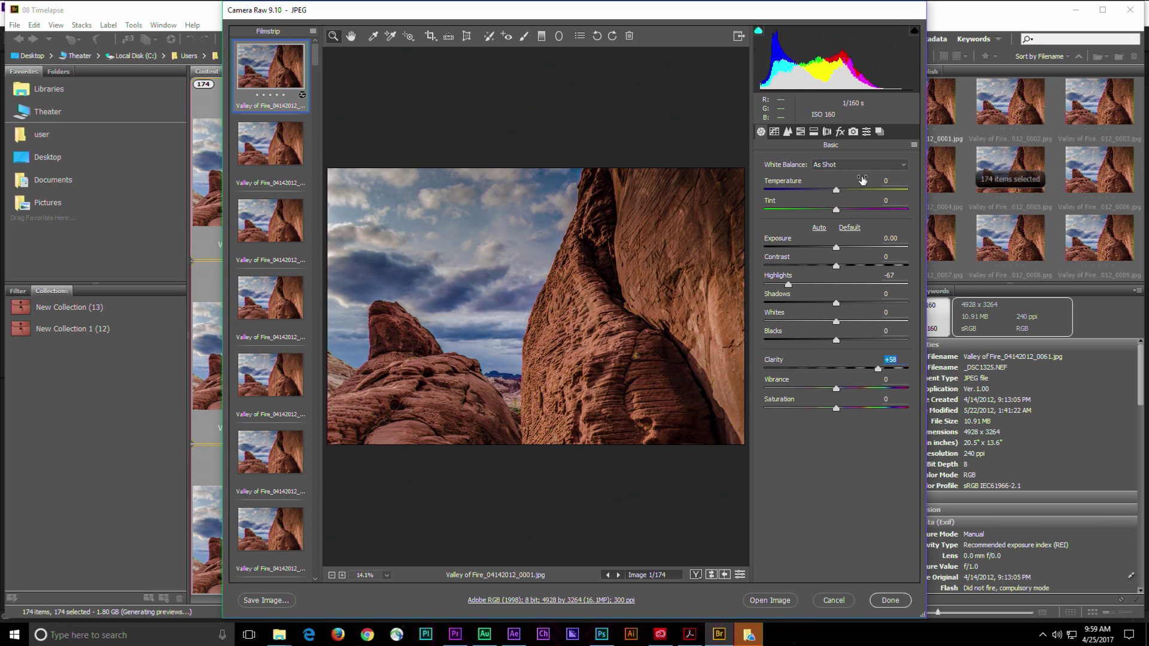
left_click_drag(836, 247, 845, 248)
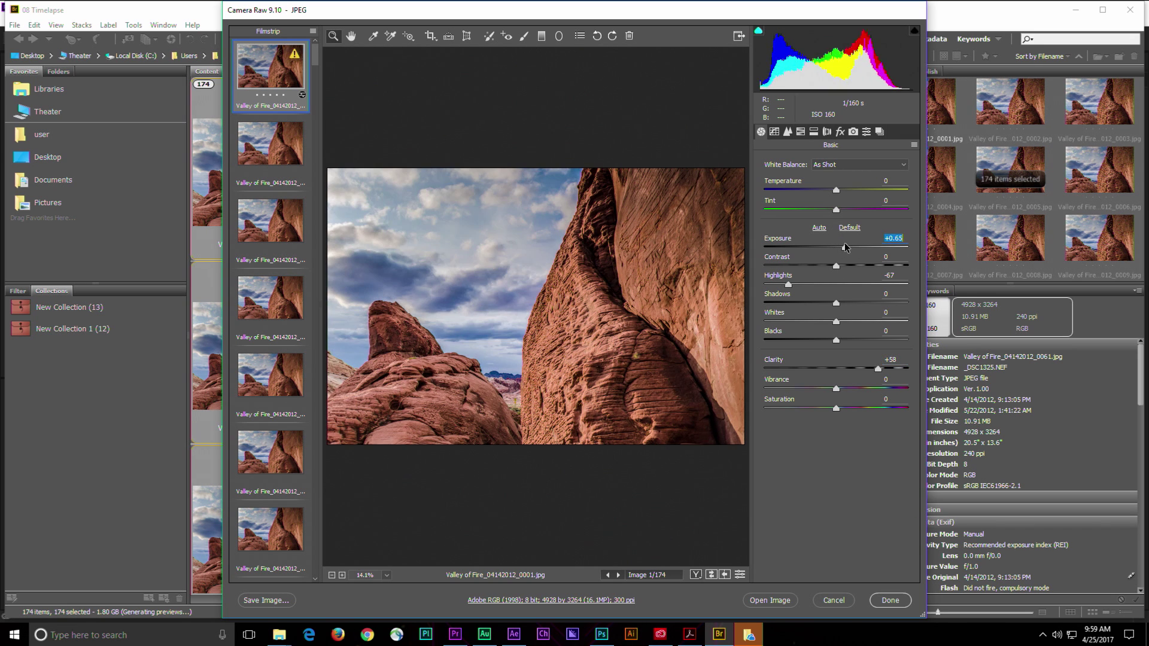
- Increase Dehaze slightly and add a slight dark post-crop vignette to the first image
left_click(845, 129)
mouse_move(836, 183)
left_mouse_down()
mouse_move(822, 183)
mouse_move(849, 183)
left_mouse_up()
left_click_drag(836, 329, 827, 332)
- Enable Remove Chromatic Aberration and Enable Profile Corrections in the lens corrections for the first image
left_click(854, 131)
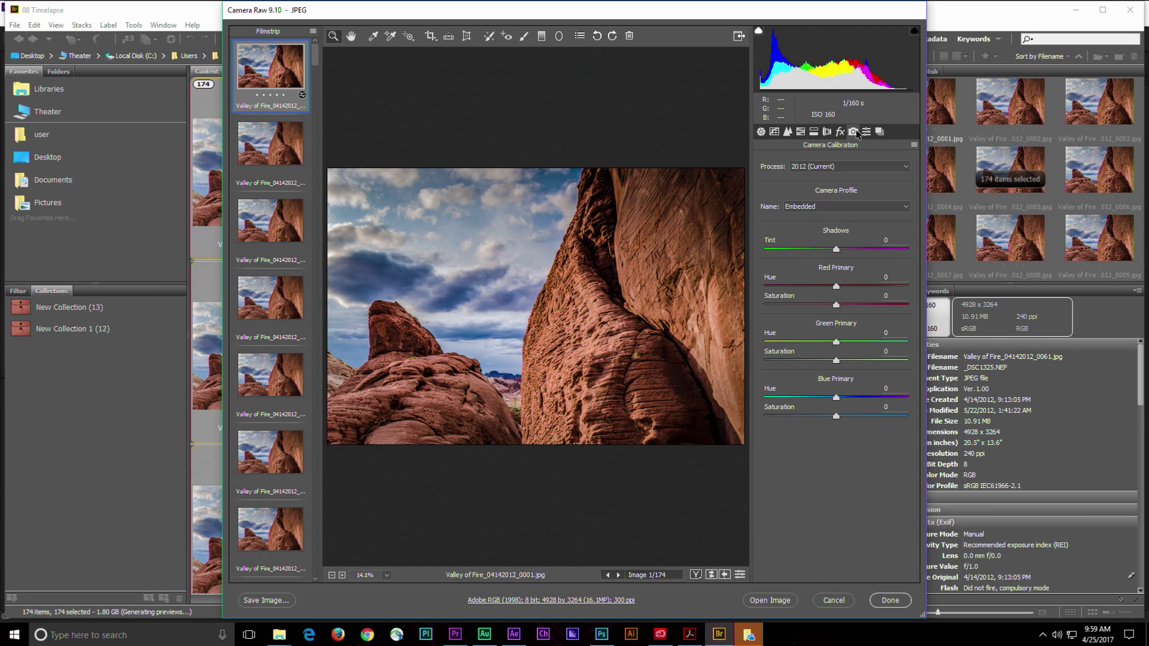
left_click(827, 133)
left_click(817, 180)
left_click(814, 192)
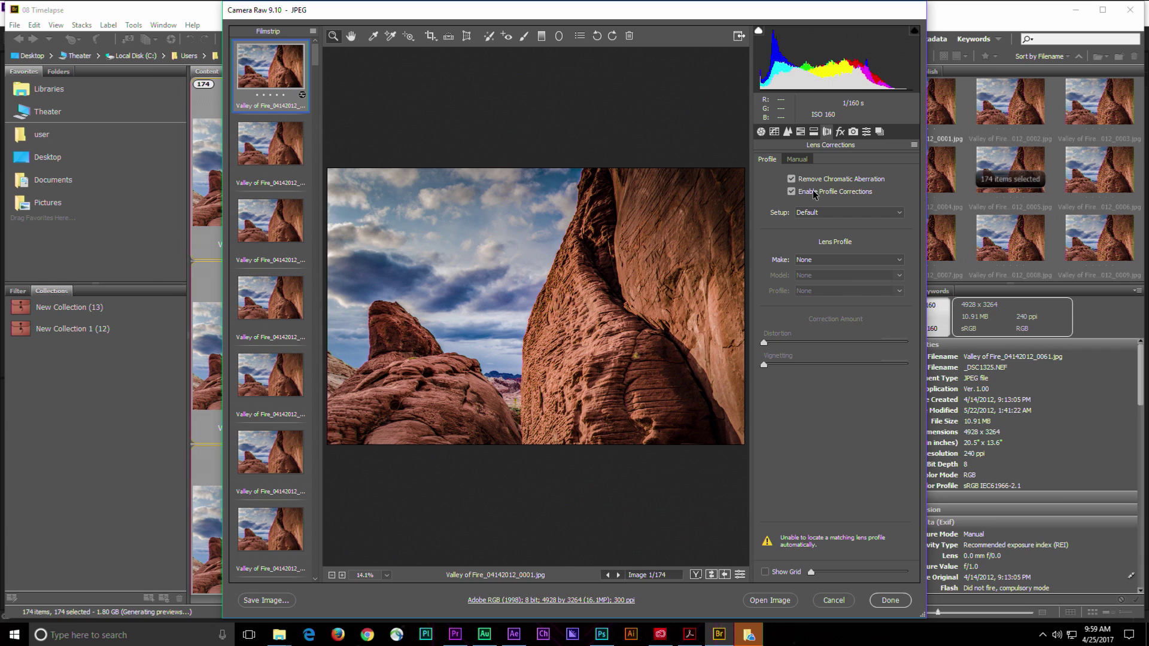
- Synchronize Everything from the first image to all timelapse images and finish the Camera Raw edits
key("ctrl+a")
right_click(253, 59)
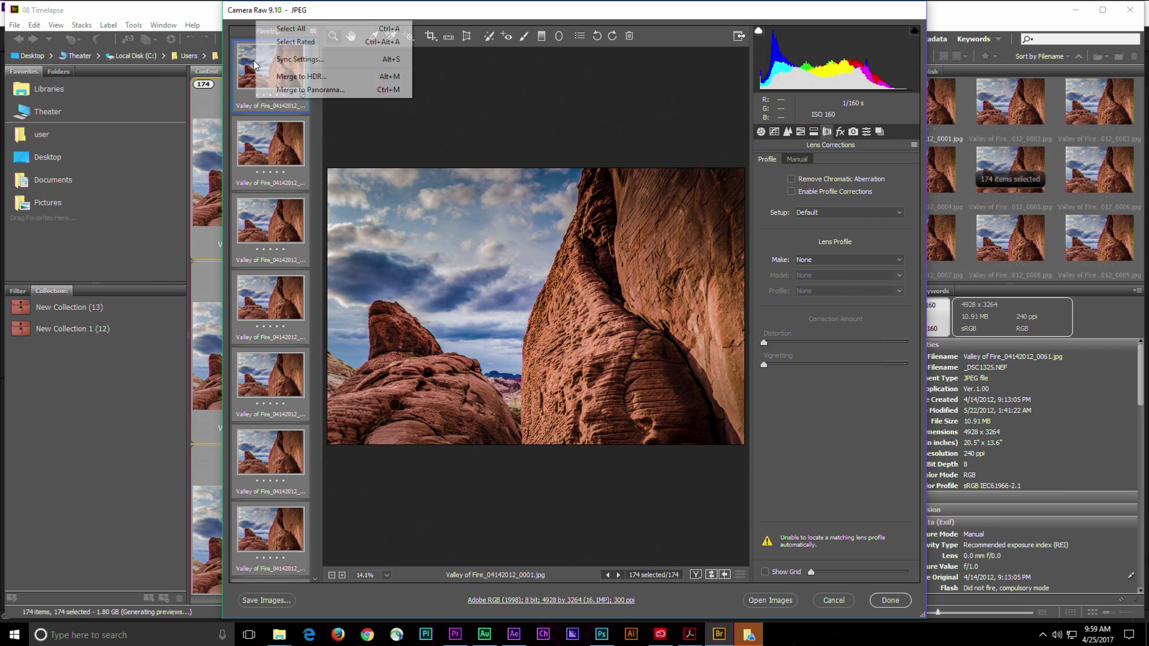
left_click(303, 59)
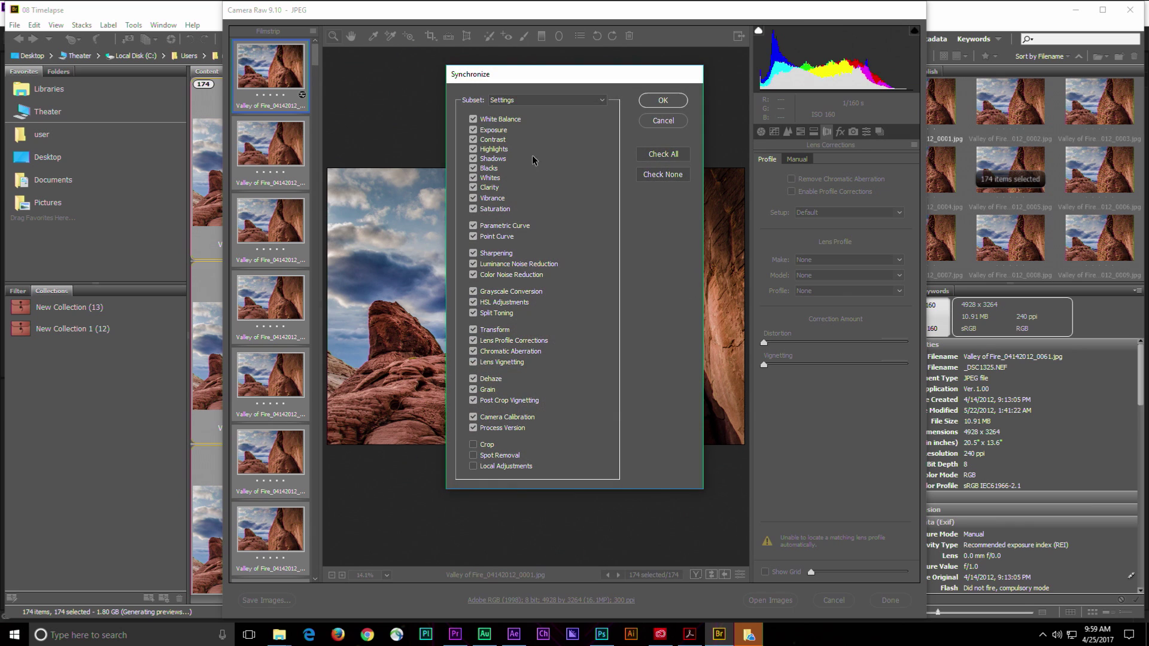
left_click(525, 103)
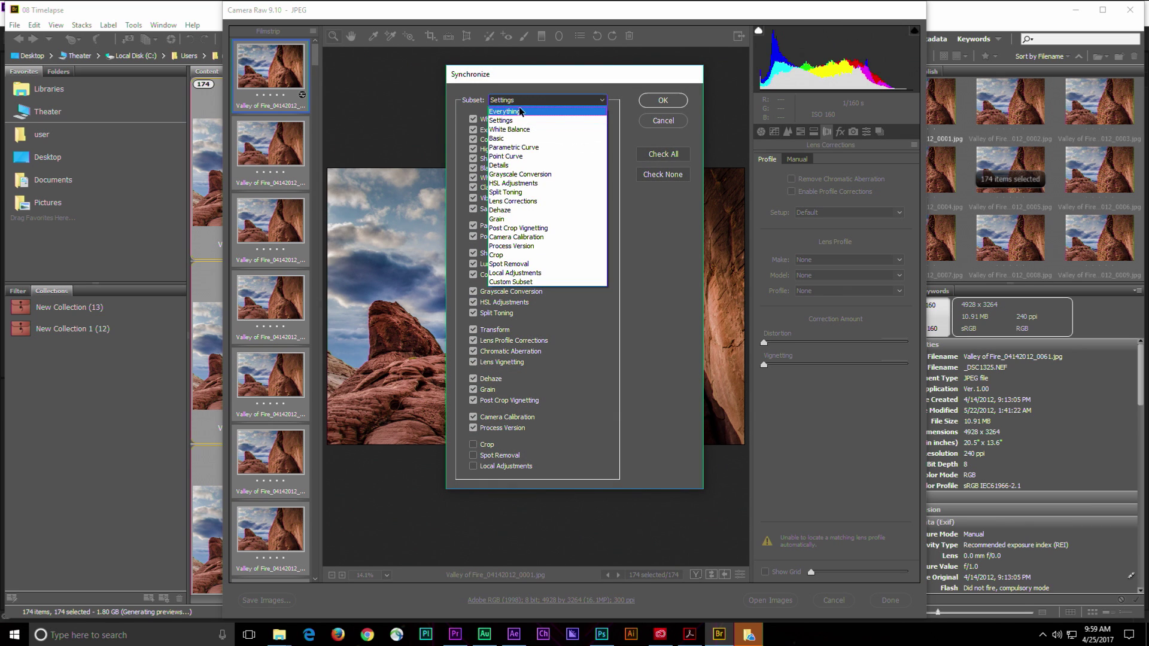
left_click(522, 110)
left_click(663, 102)
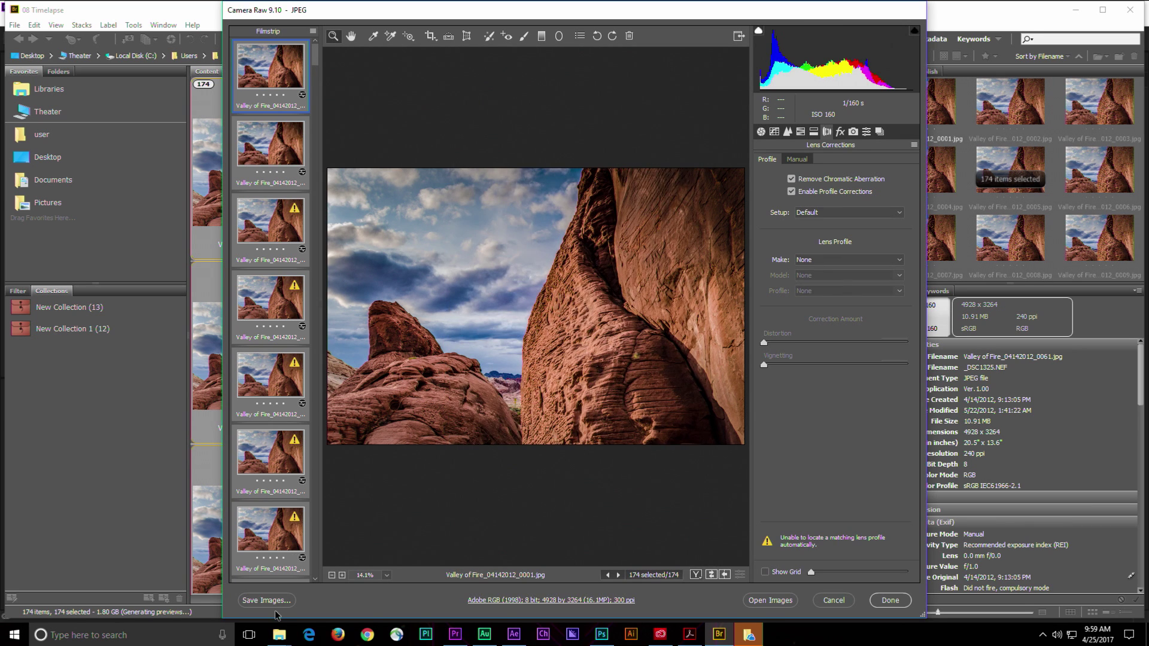
left_click(890, 601)
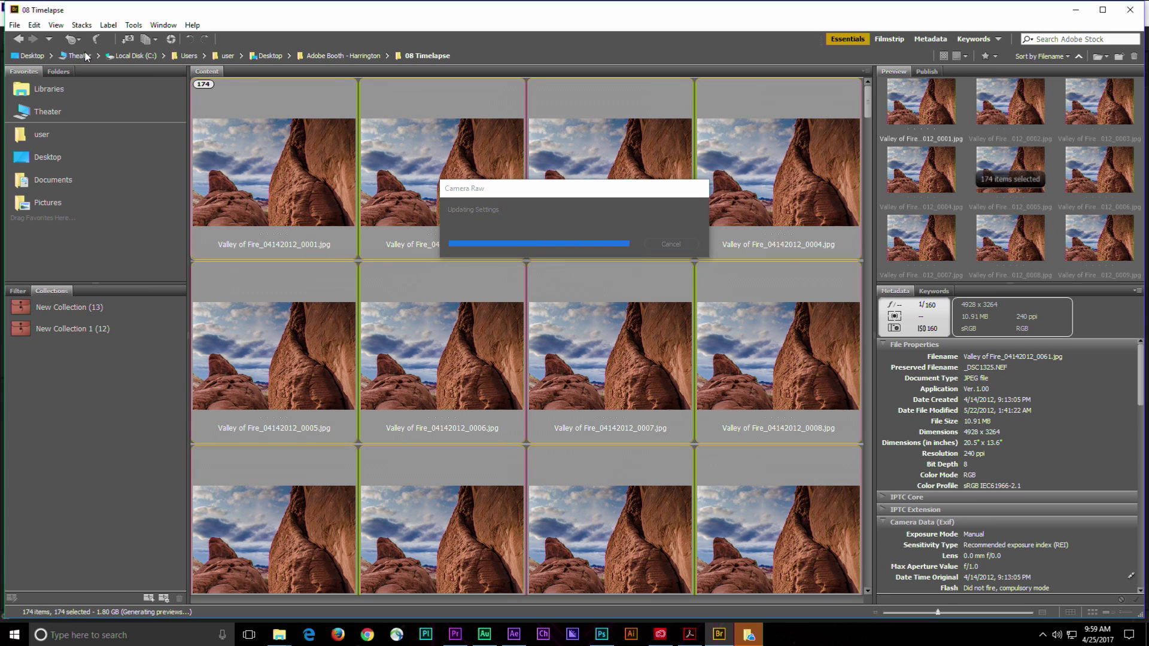
- Collapse the timelapse stack, check the stack frame rate options, enlarge the thumbnail, and play the stack
left_click(203, 85)
left_click(82, 25)
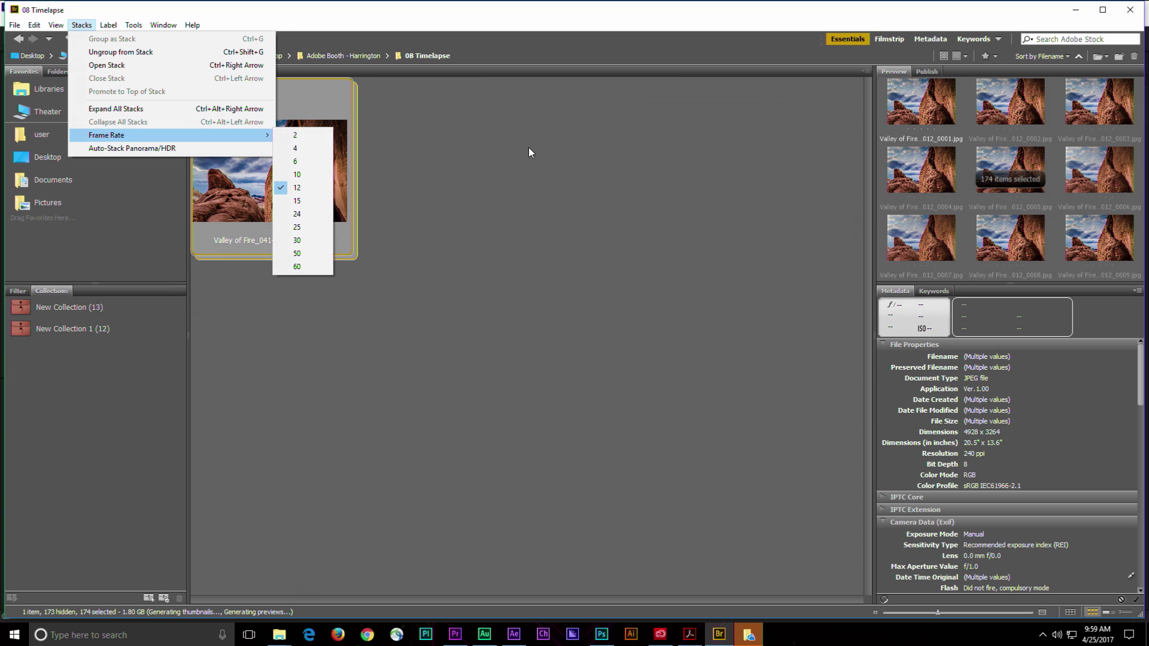
left_click(863, 489)
left_click_drag(936, 614, 1023, 583)
left_click(221, 85)
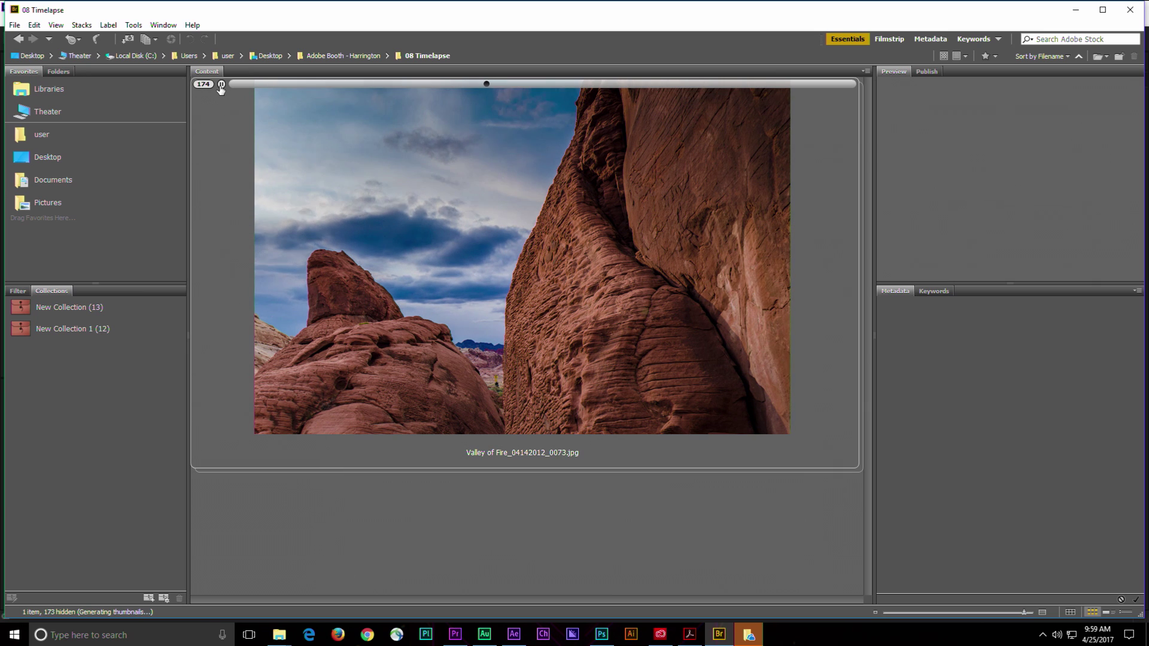
- Go to the 10 Correcting Lens Issues and Artifacts folder and select 2_GP4_Ocean.mp4, Removing Wide Angle Distortion in Video.mov, 3_WA.mp4, and _DSC4907.MOV
left_click(328, 56)
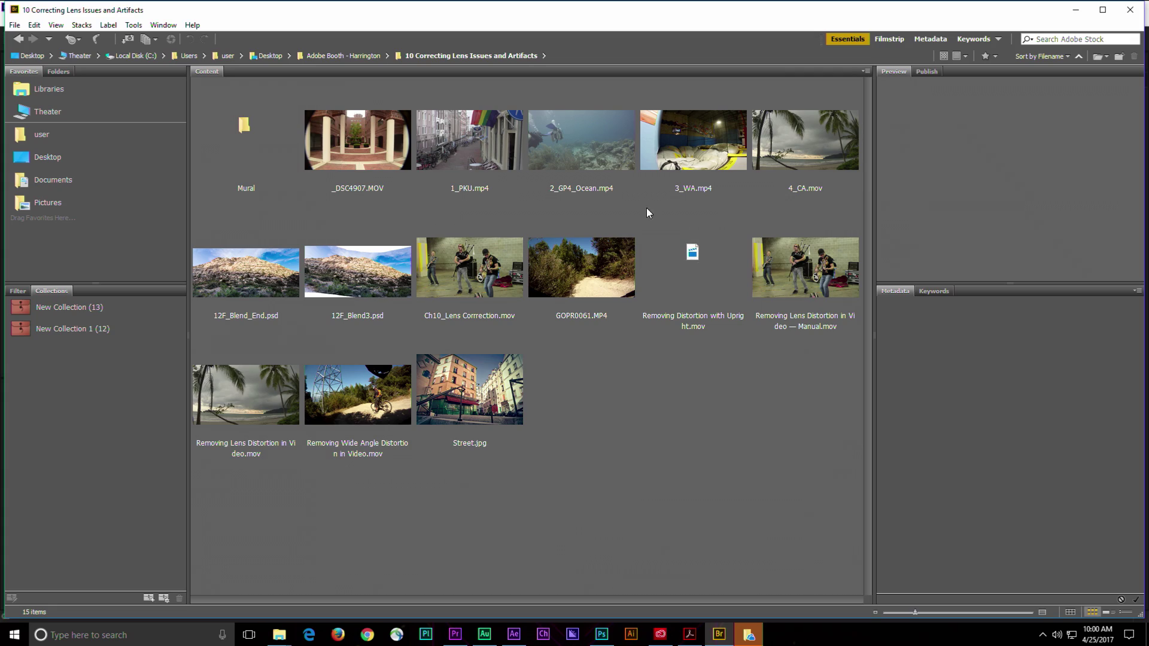
left_click(596, 166)
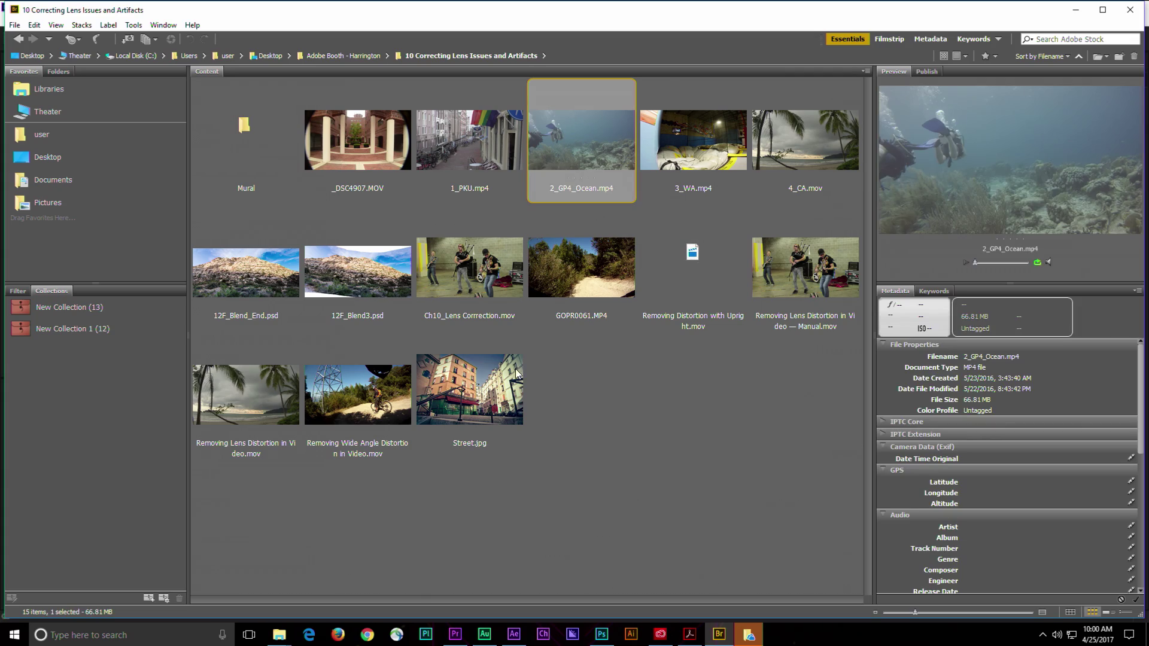
left_click(373, 389, "ctrl")
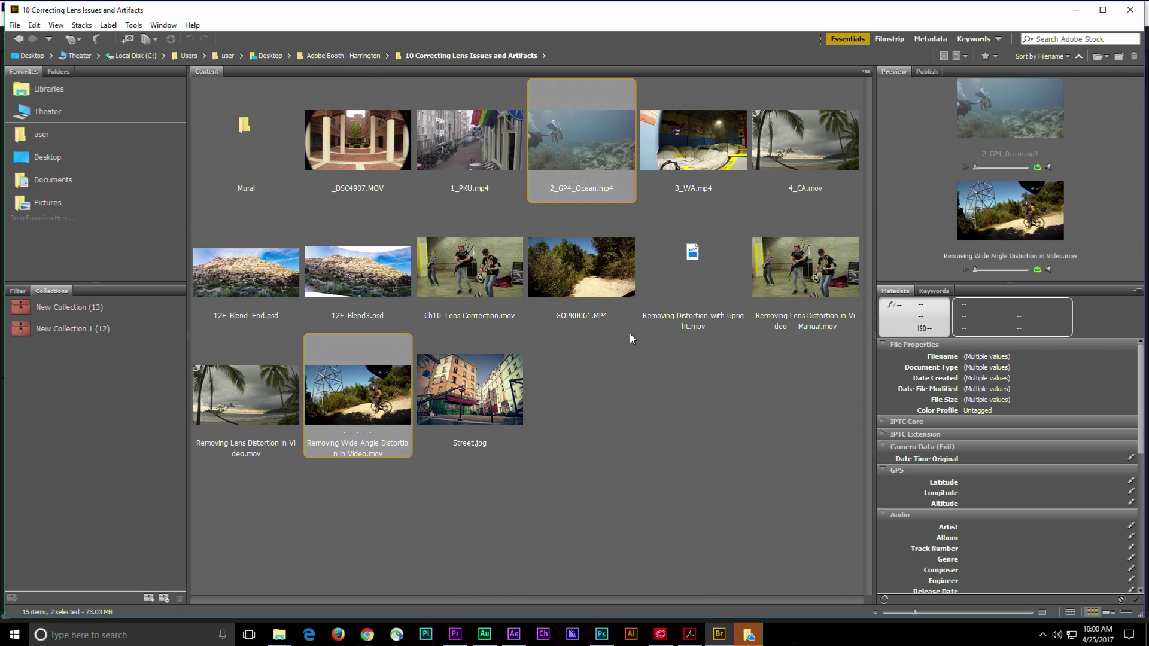
left_click(684, 142, "ctrl")
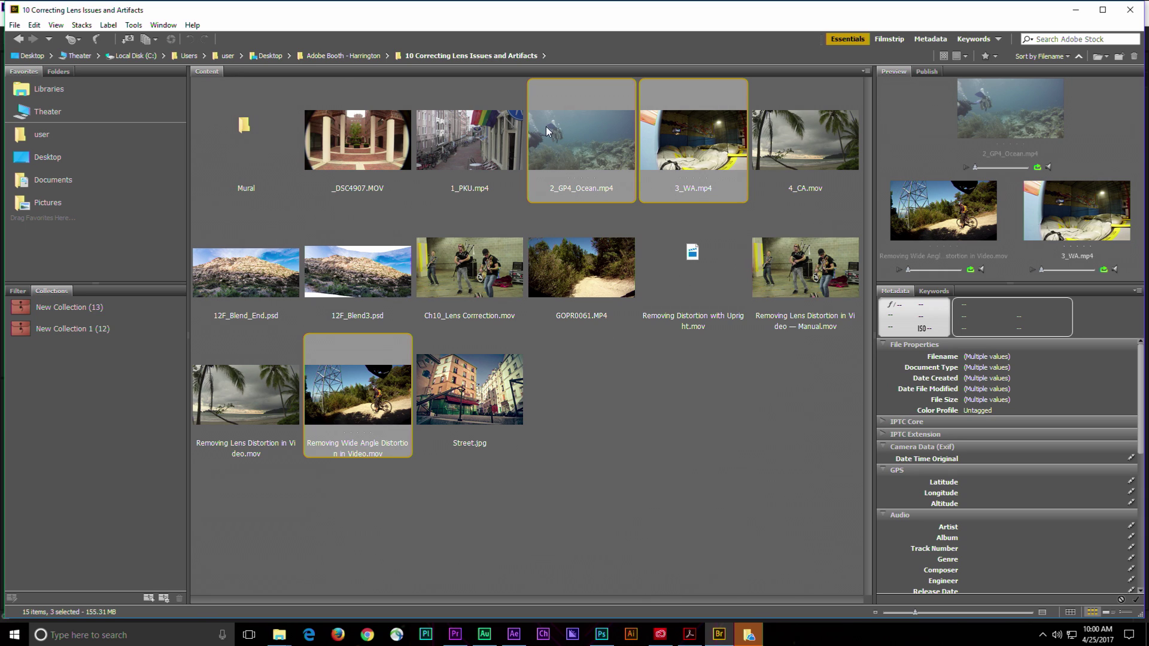
left_click(369, 143, "ctrl")
- Open the selected video clips in Photoshop, choosing Adobe Photoshop CC 2017 as the application for the .mov file
left_click_drag(368, 142, 462, 129)
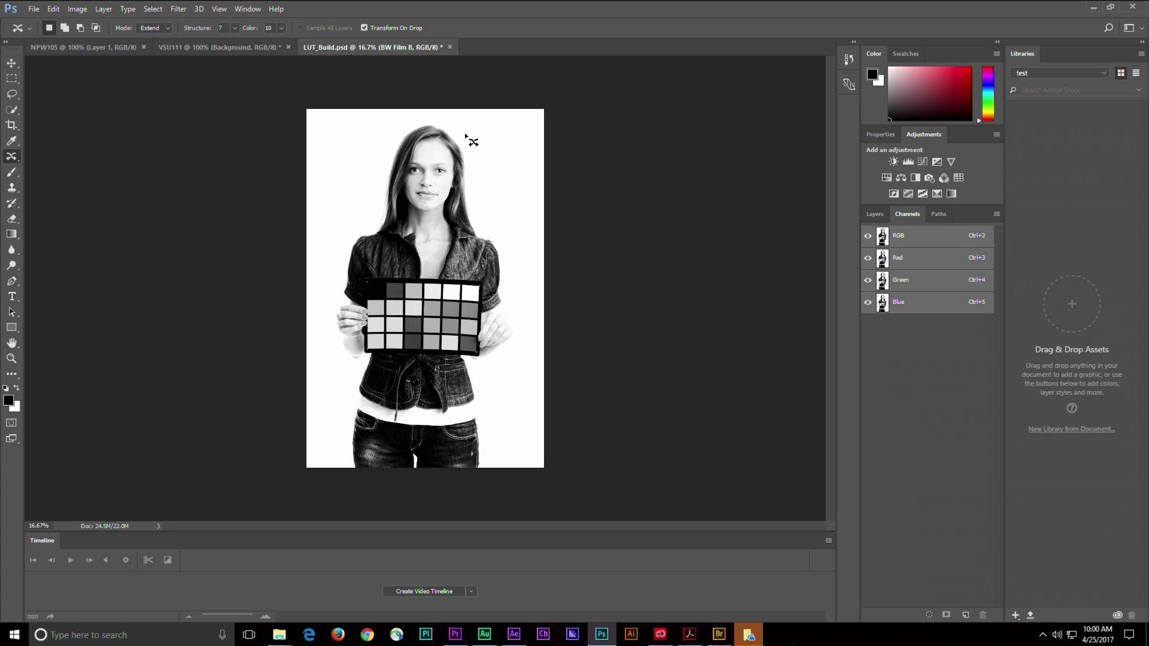
left_click(236, 48)
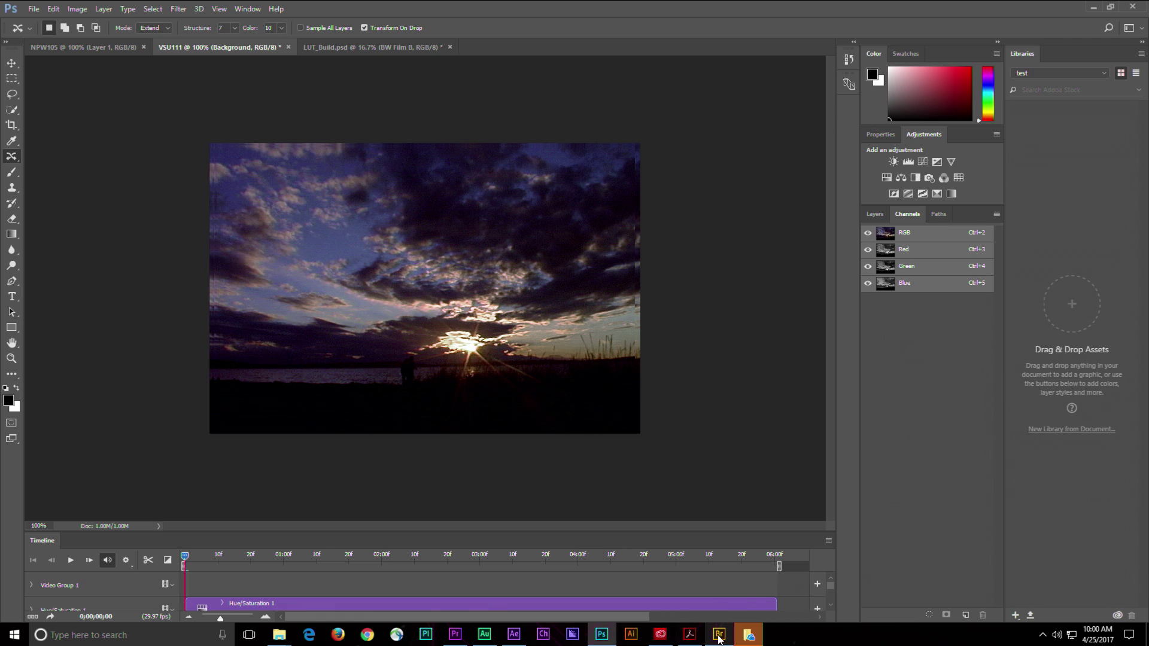
left_click(719, 635)
left_click_drag(410, 470, 601, 638)
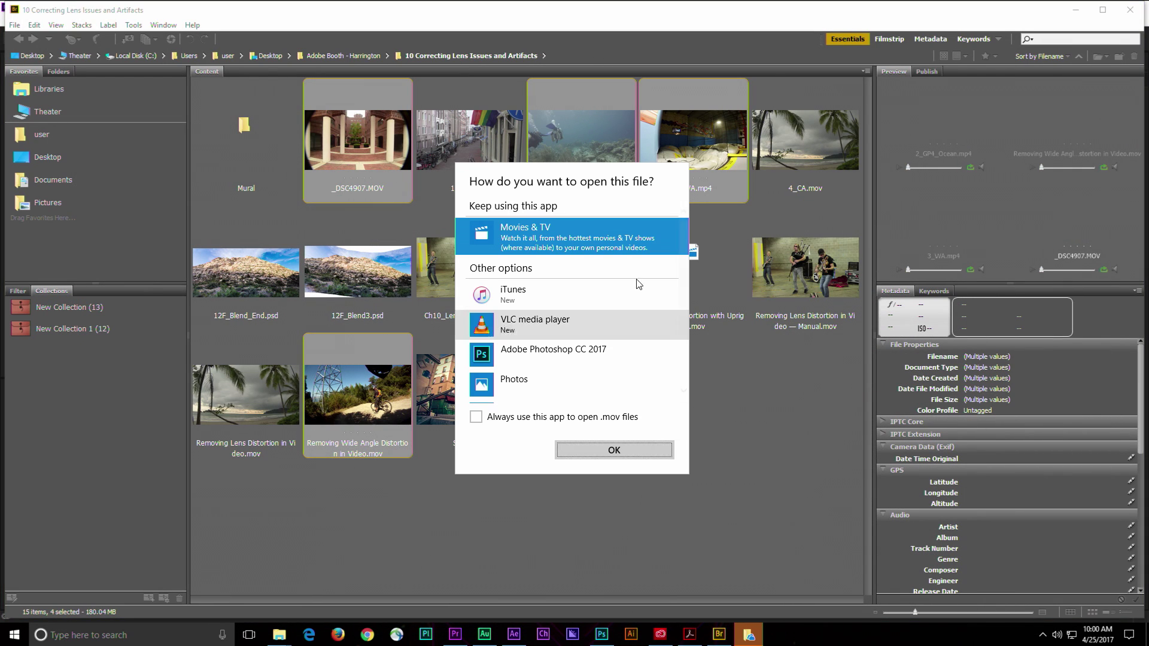
left_click(594, 354)
left_click(611, 450)
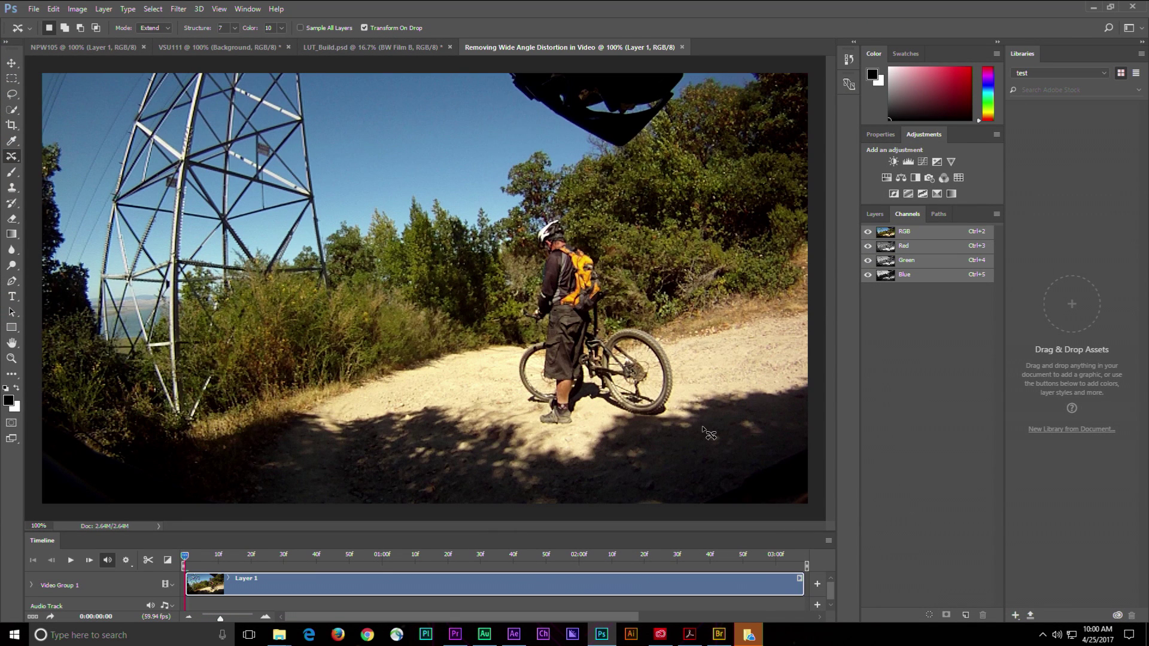
- Convert Layer 1 of the mountain bike clip for Smart Filters
left_click(872, 215)
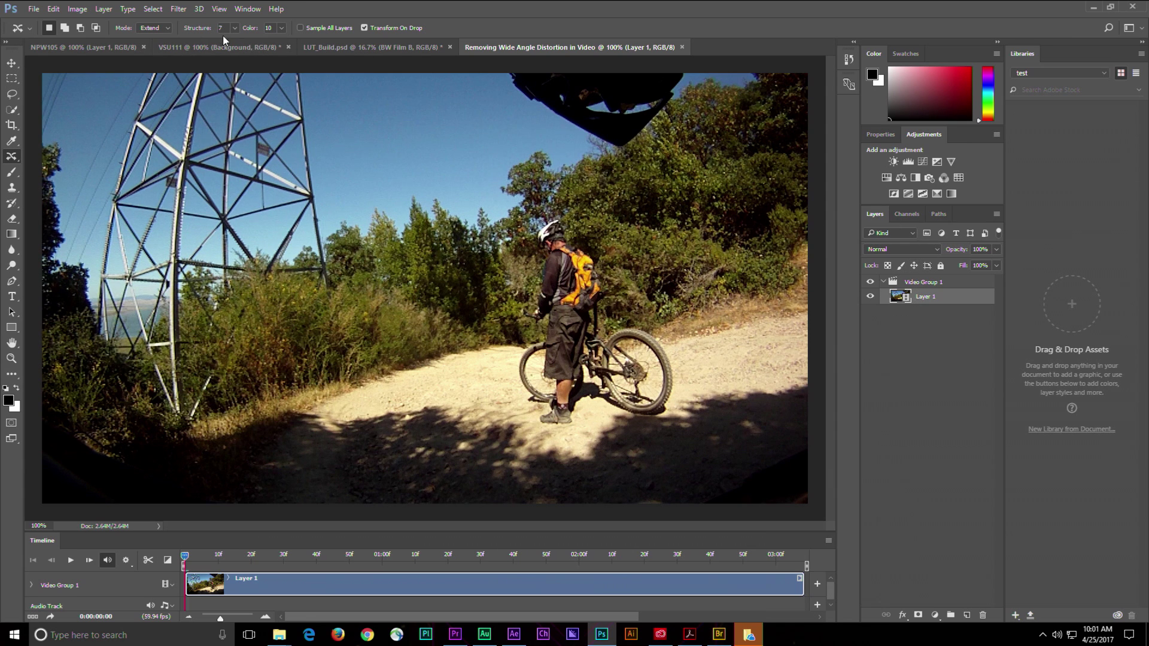
left_click(178, 8)
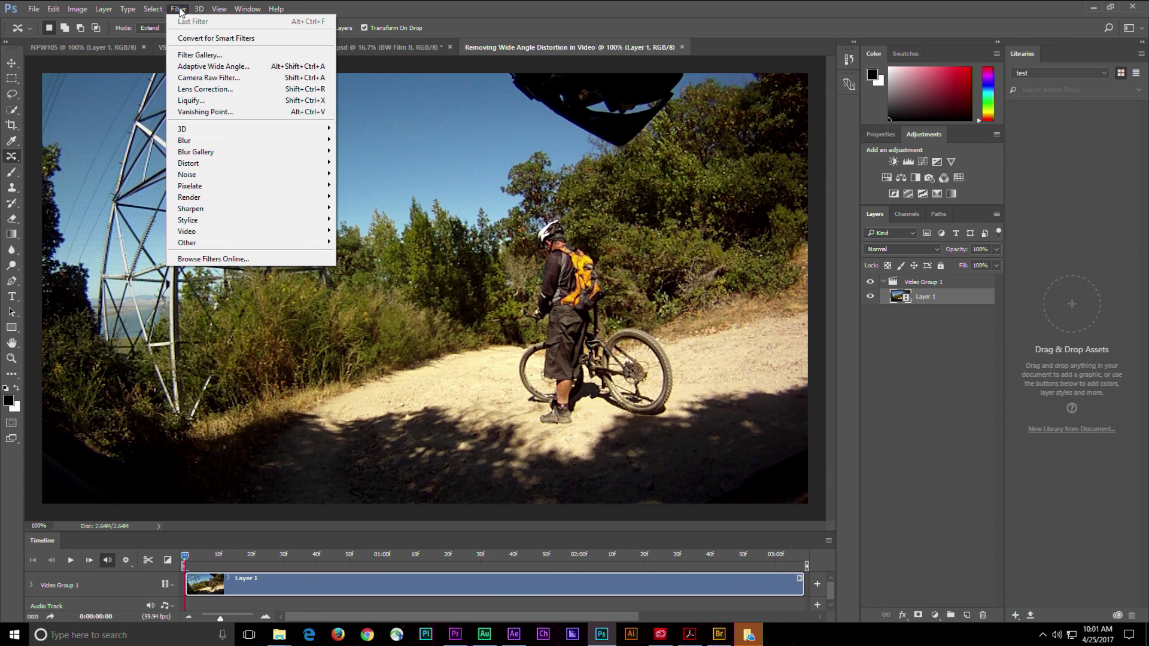
left_click(190, 37)
left_click(567, 241)
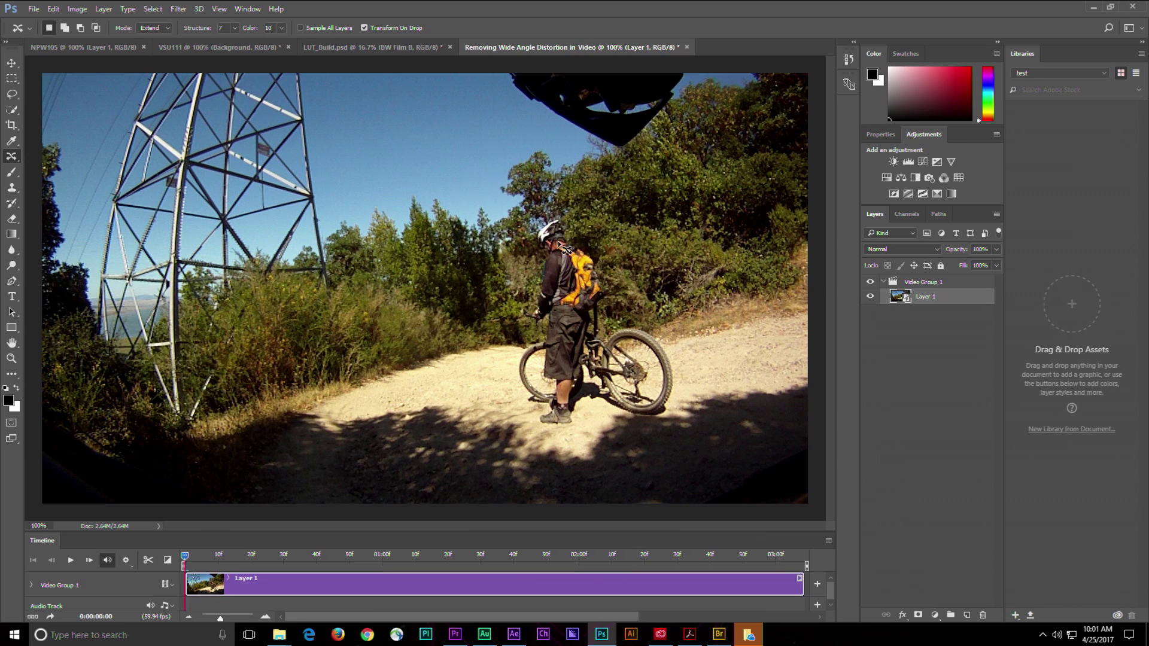
- Apply Lens Correction to the bike clip using the GoPro HERO3+ Black Edition profile
left_click(179, 8)
left_click(198, 89)
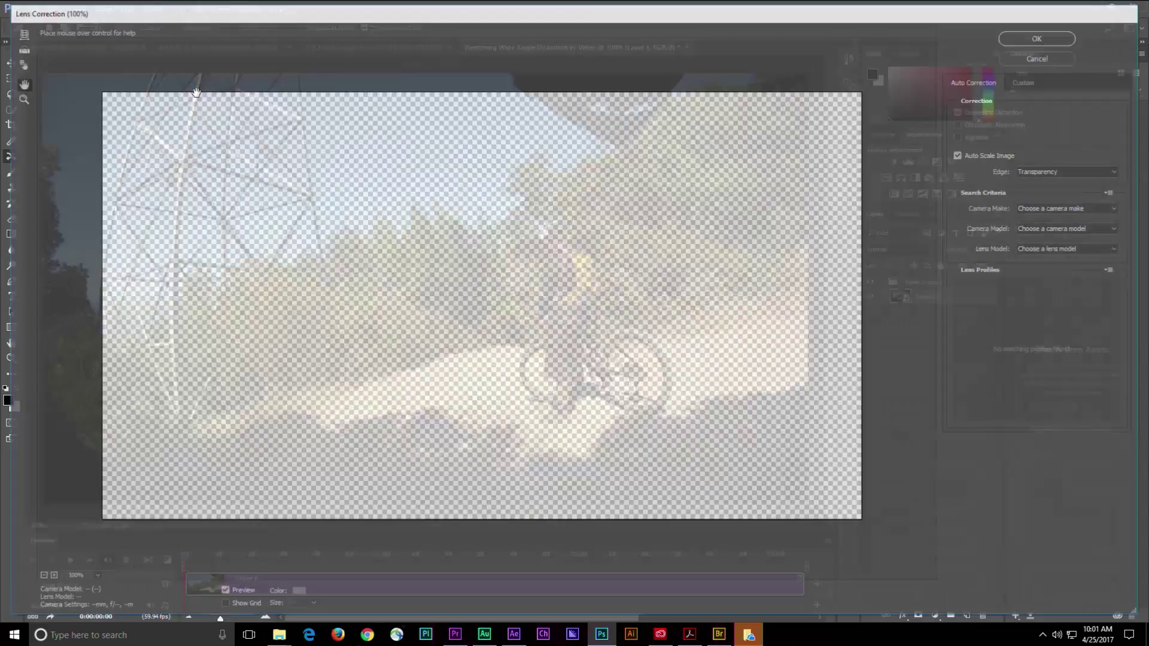
left_click(1056, 208)
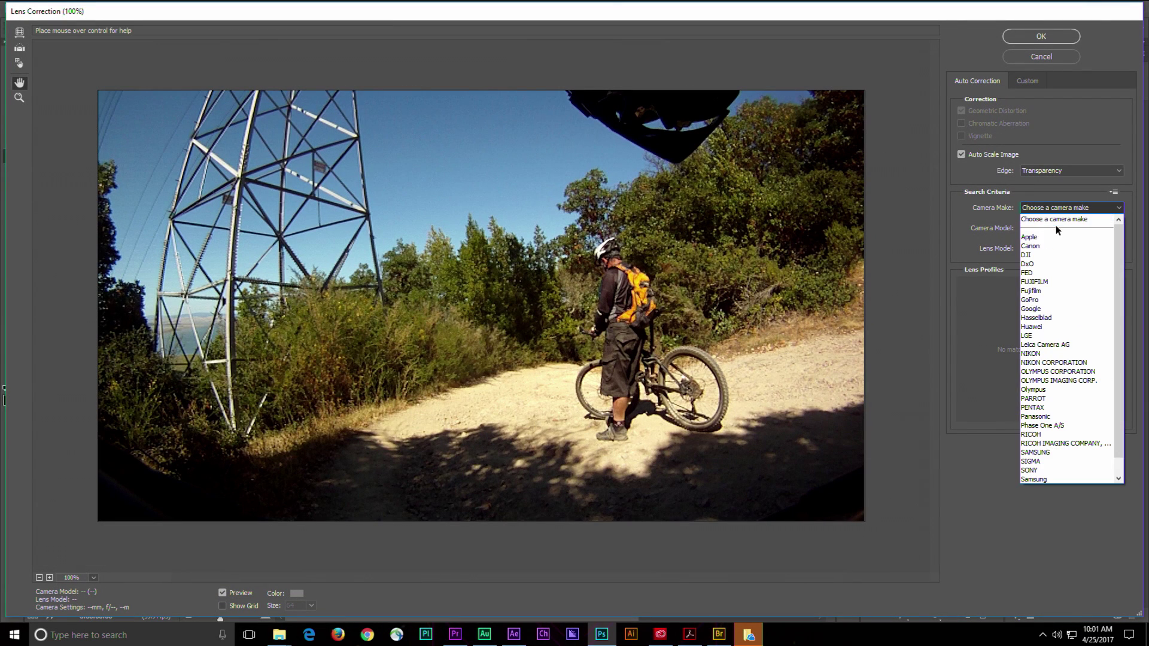
left_click(1037, 300)
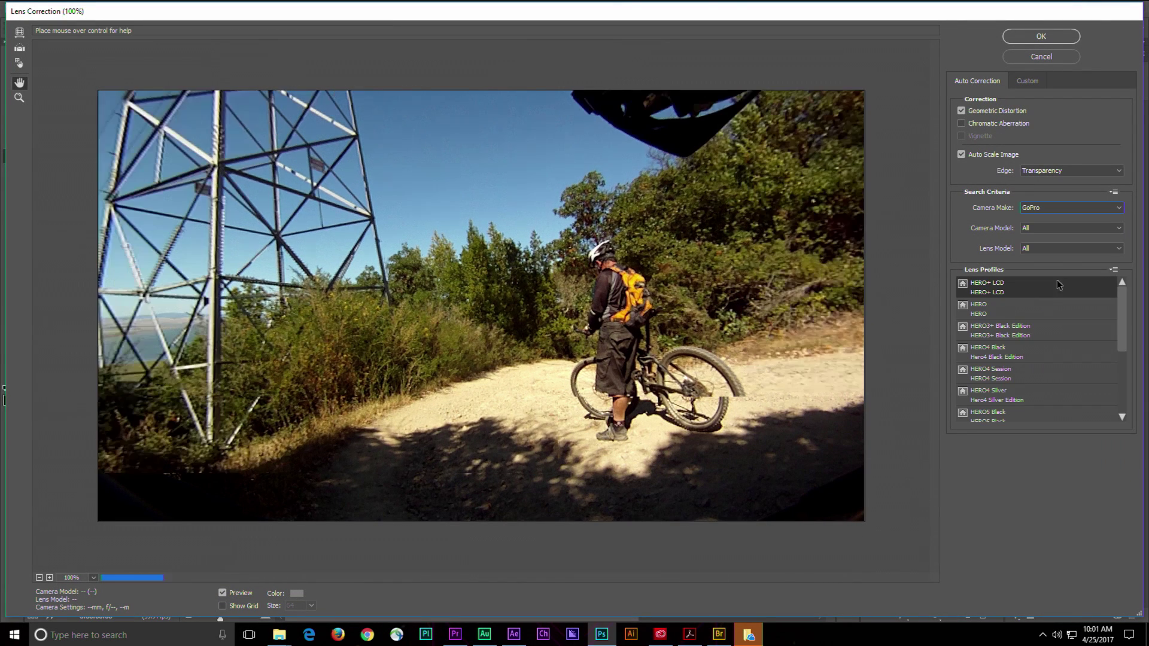
left_click(1036, 227)
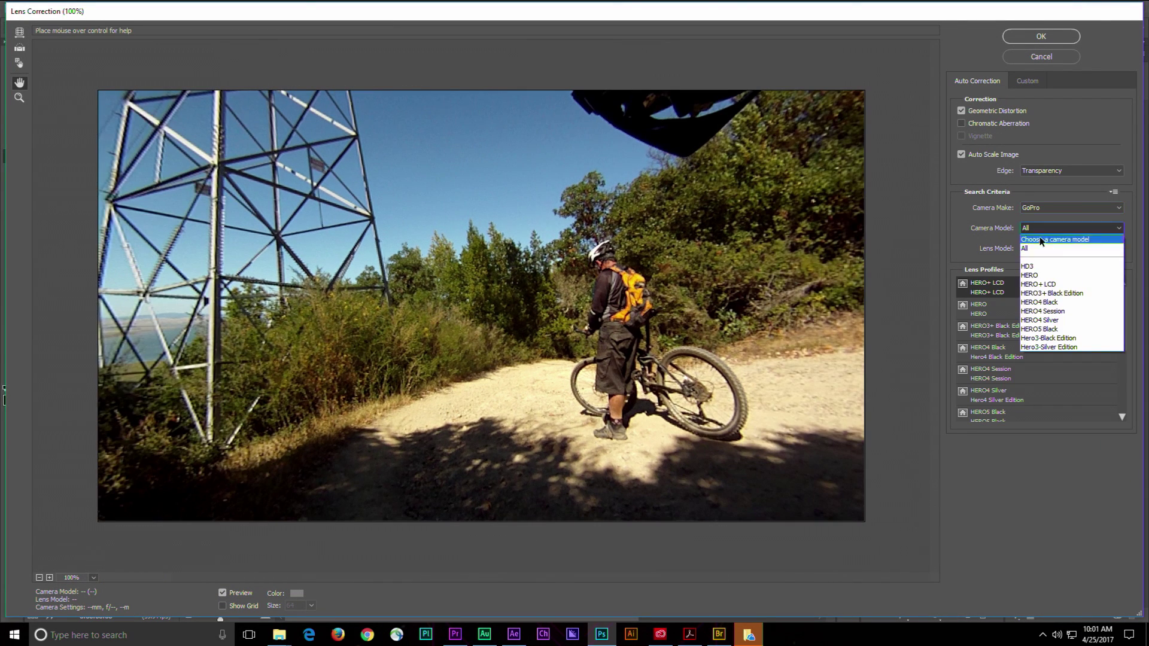
left_click(1064, 294)
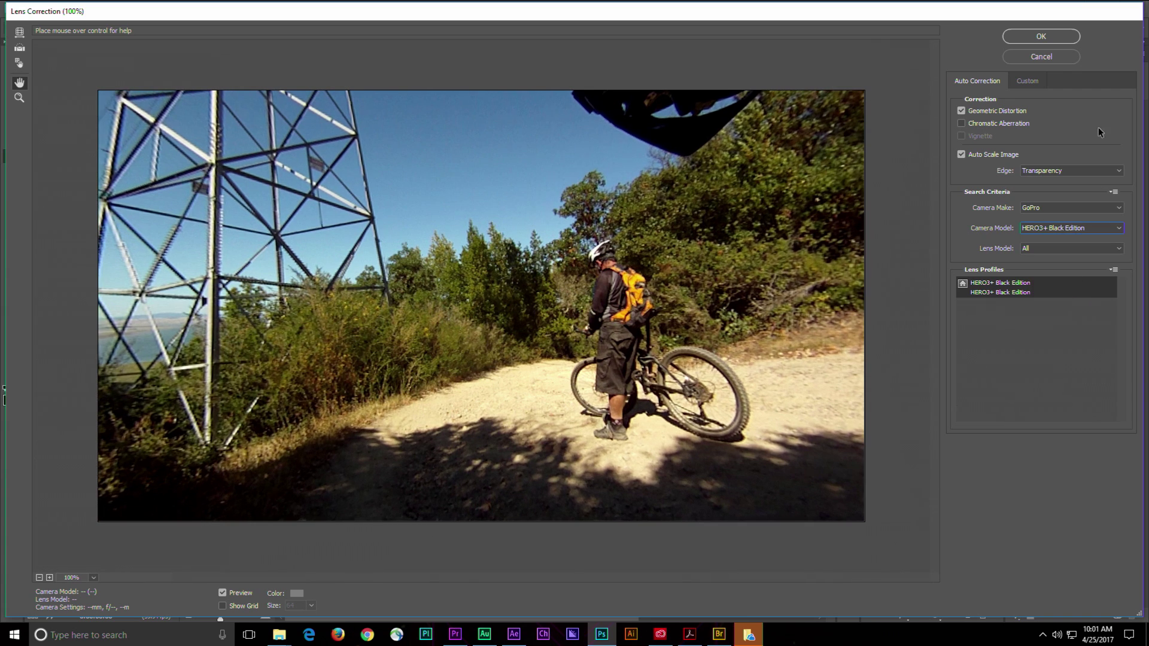
left_click(1043, 39)
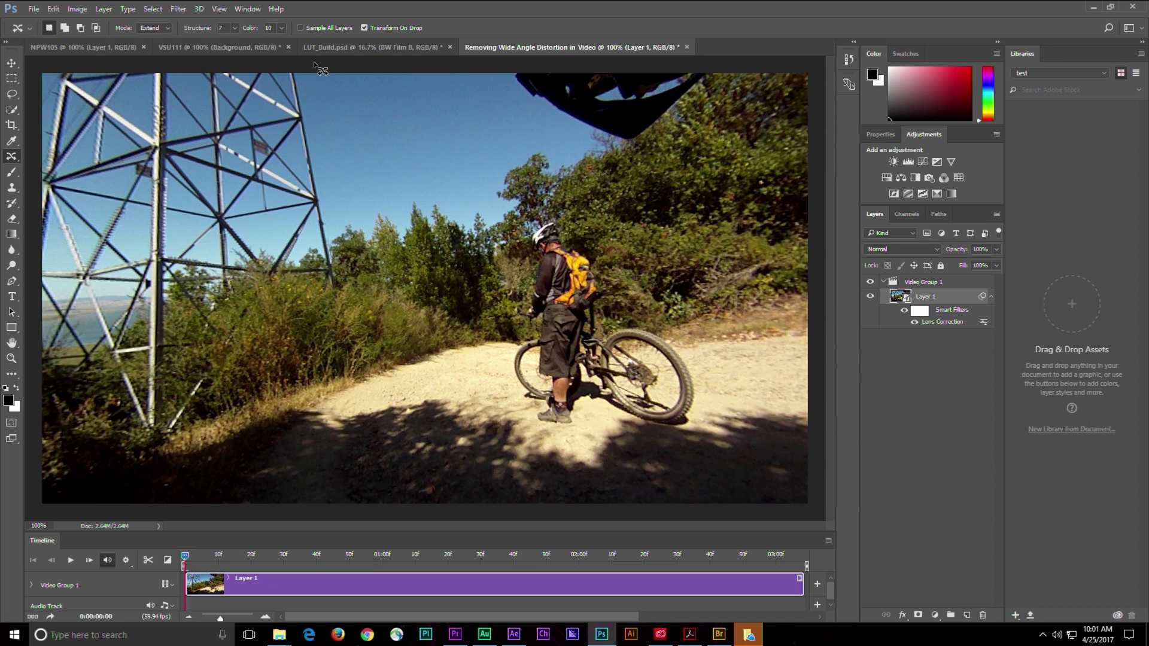
- Try Adaptive Wide Angle on the bike clip, drawing straightening constraints along two of the tower's legs
left_click(178, 9)
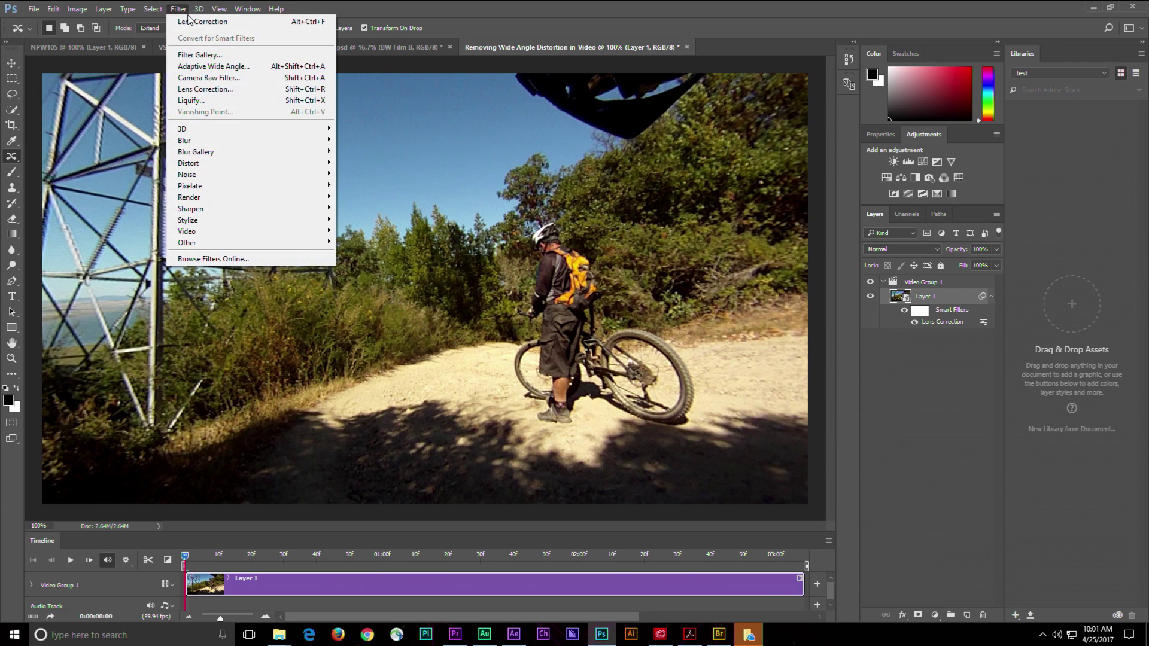
left_click(193, 68)
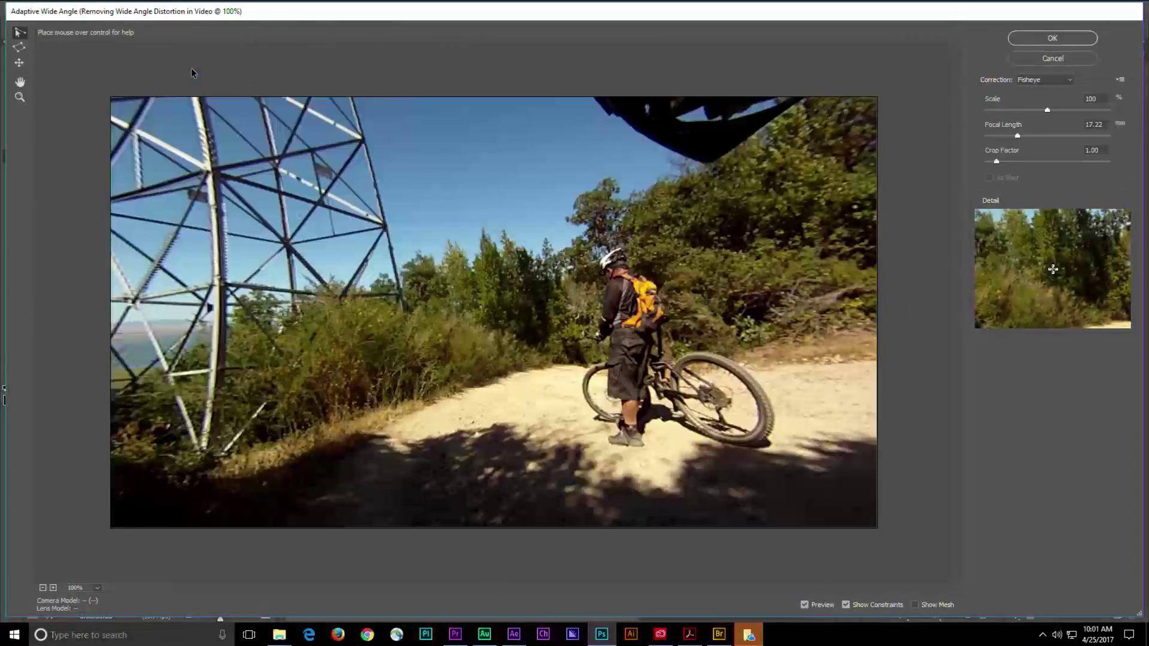
left_click(353, 100)
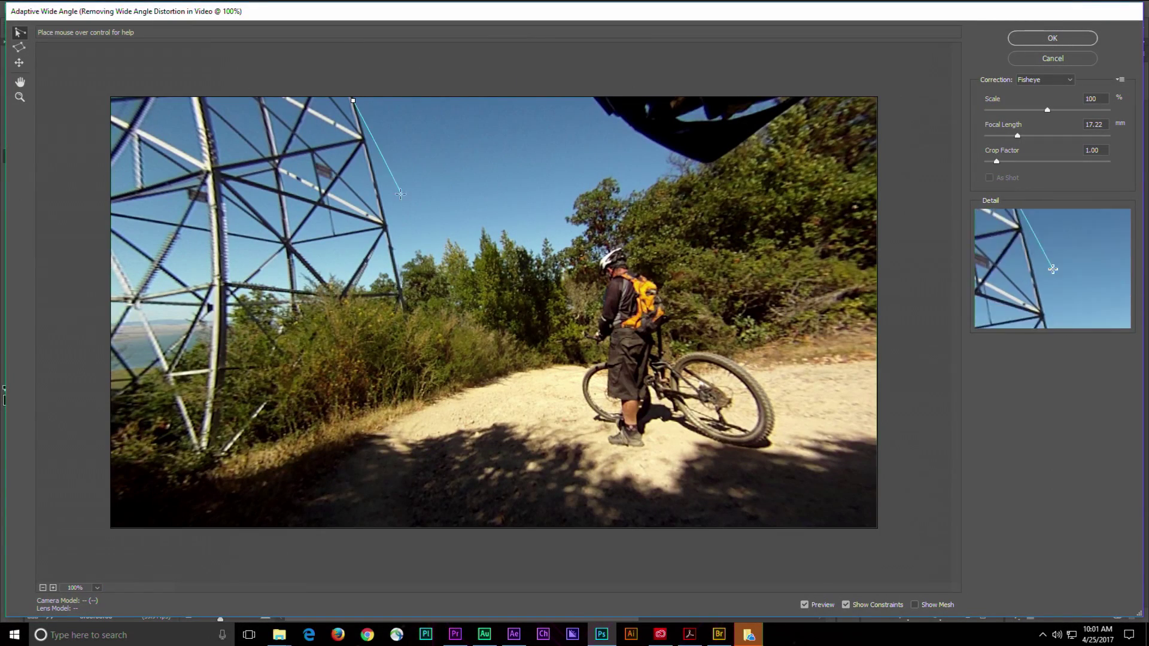
left_click(412, 329)
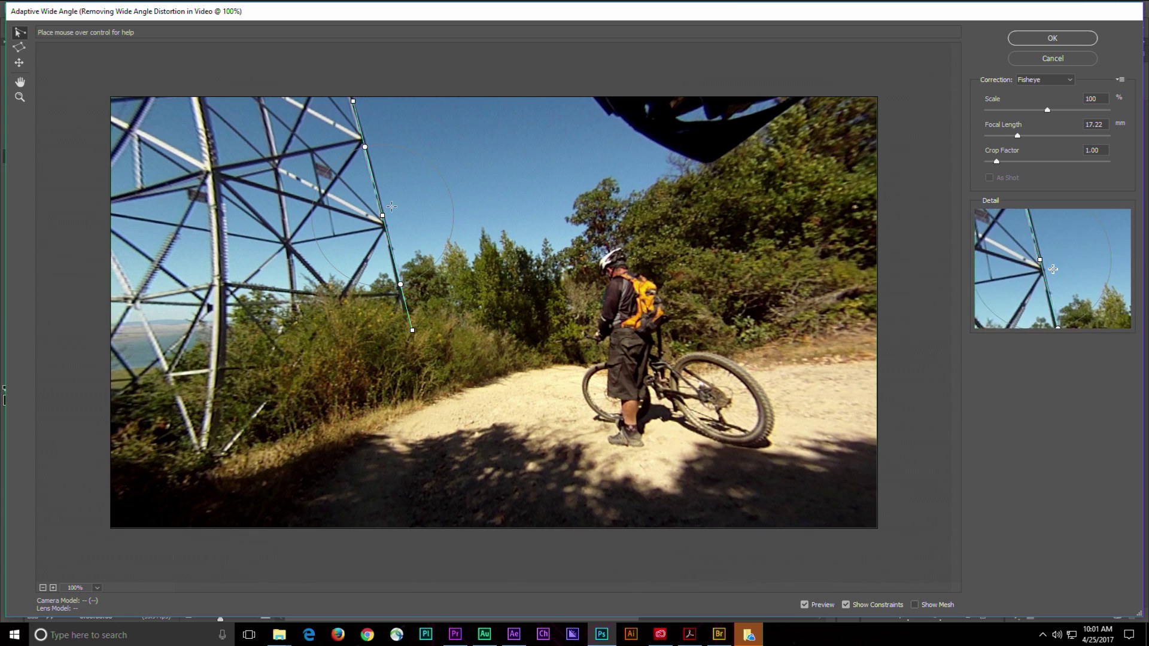
left_click(197, 100)
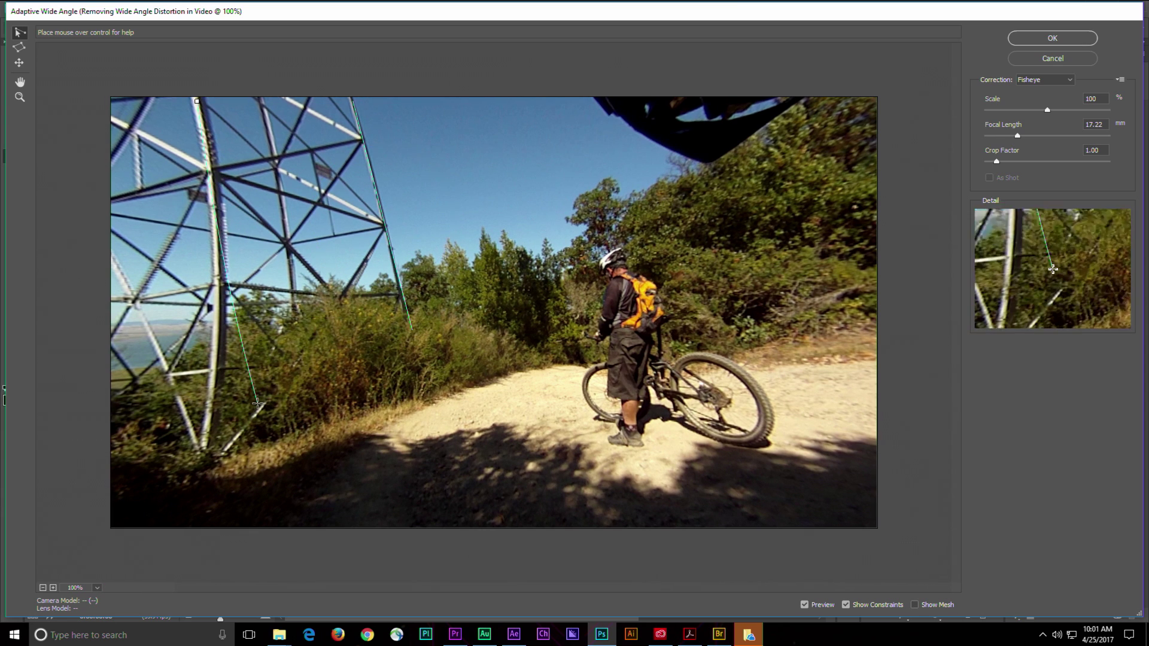
left_click(213, 412)
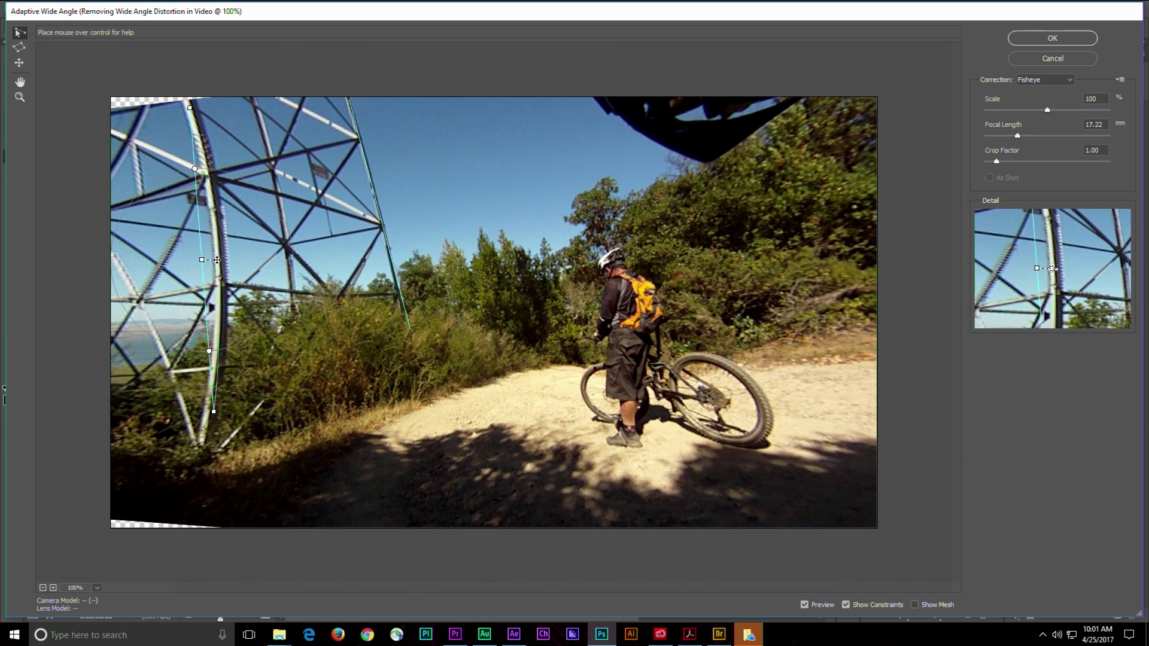
- Try a constraint across the far edge of the dirt path, level it horizontally, and cancel Adaptive Wide Angle
left_click(467, 388)
left_click(824, 355)
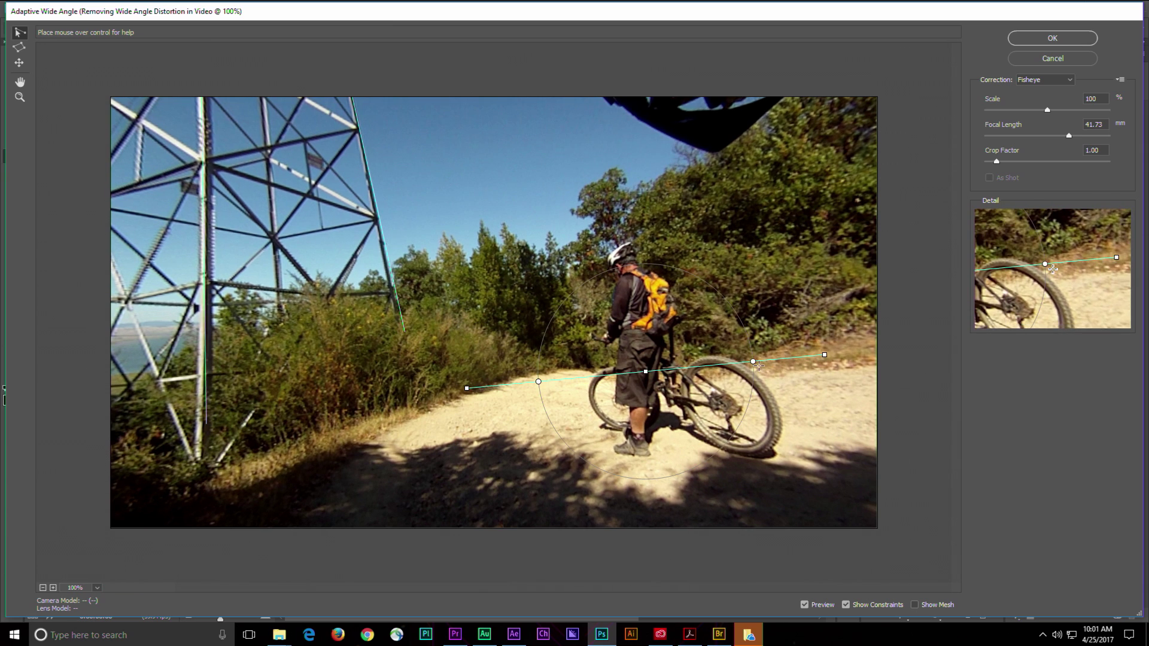
left_click_drag(753, 360, 755, 371)
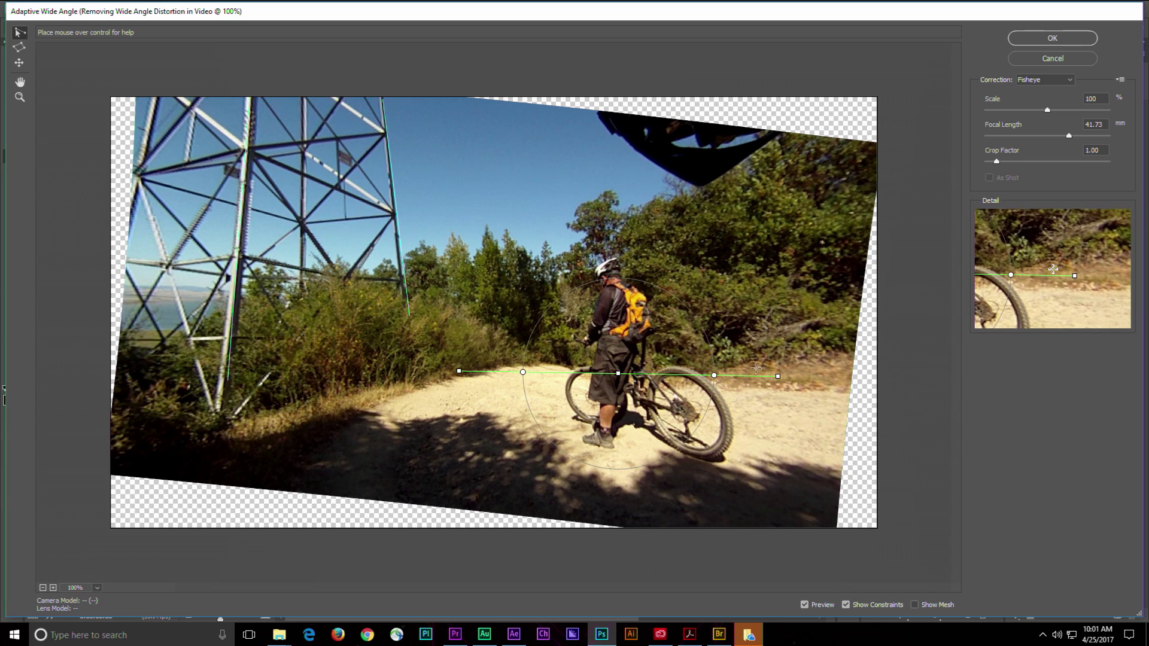
left_click(1049, 58)
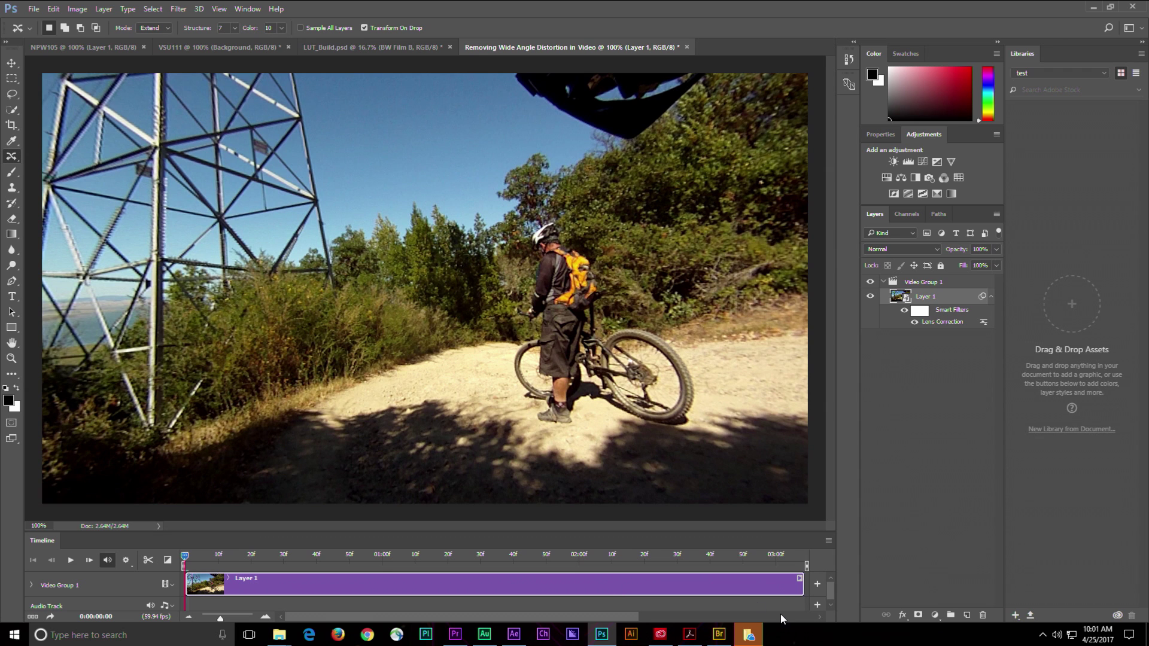
left_click(720, 635)
left_click(666, 382)
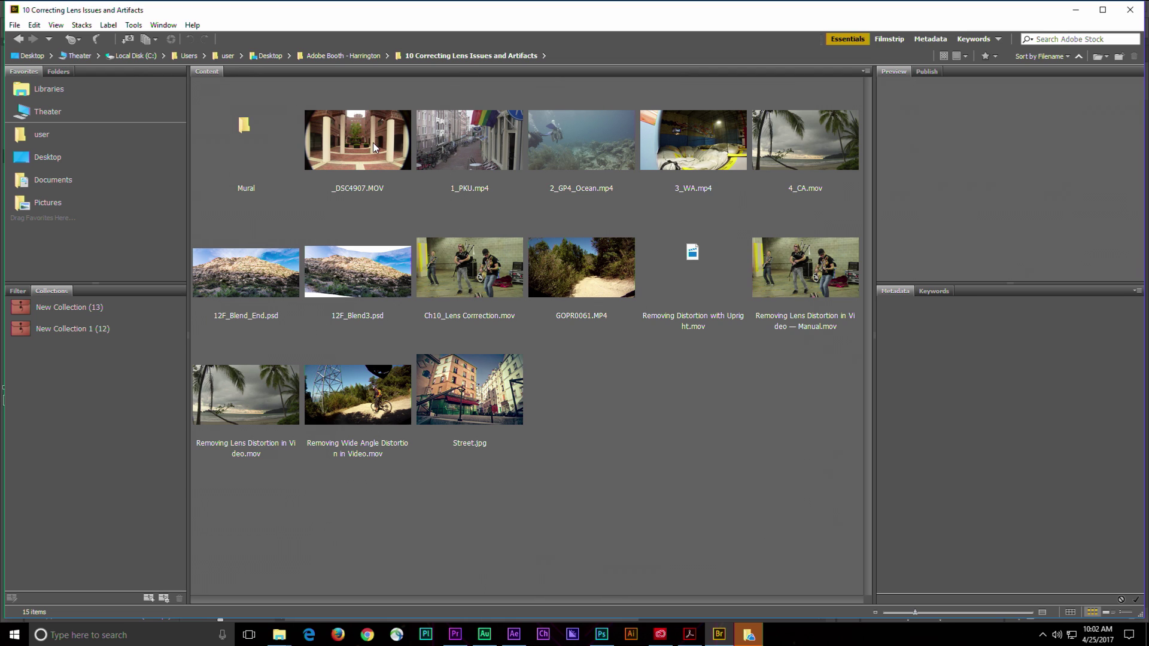
left_click_drag(464, 134, 607, 639)
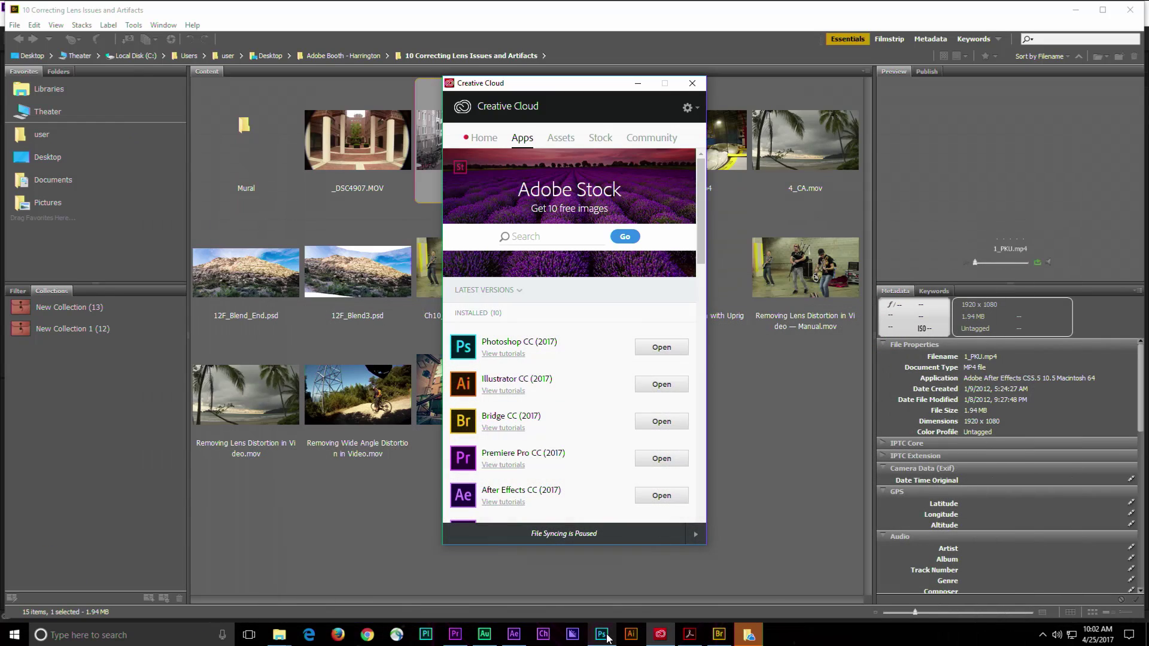
double_click(421, 143)
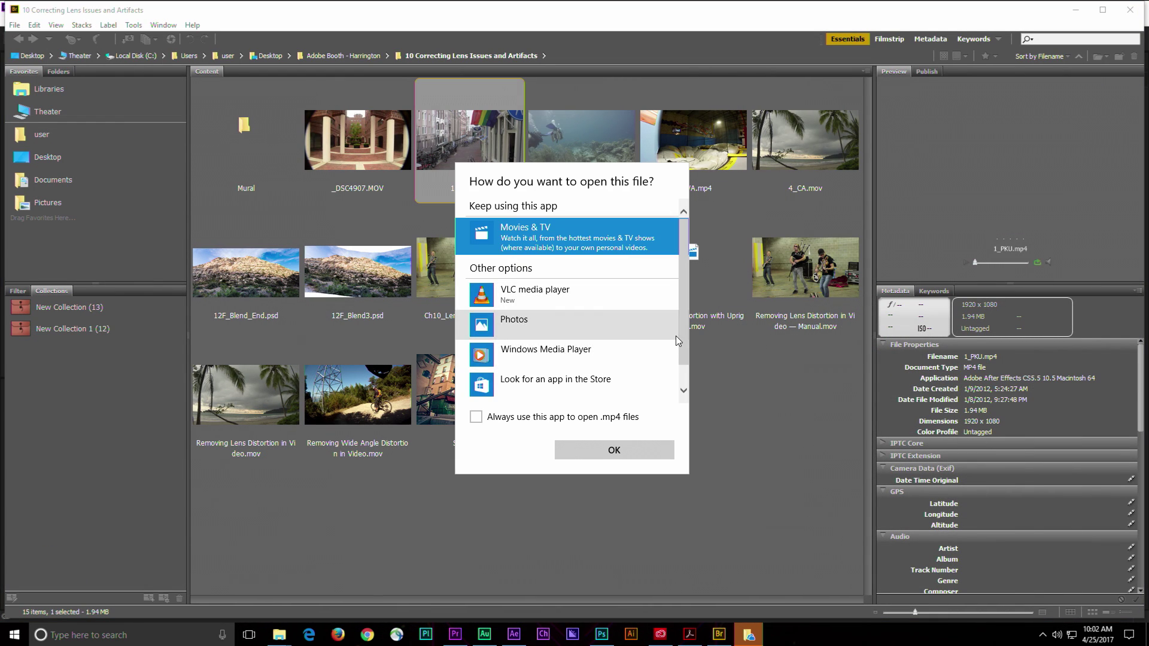
scroll(684, 378, "down", 1)
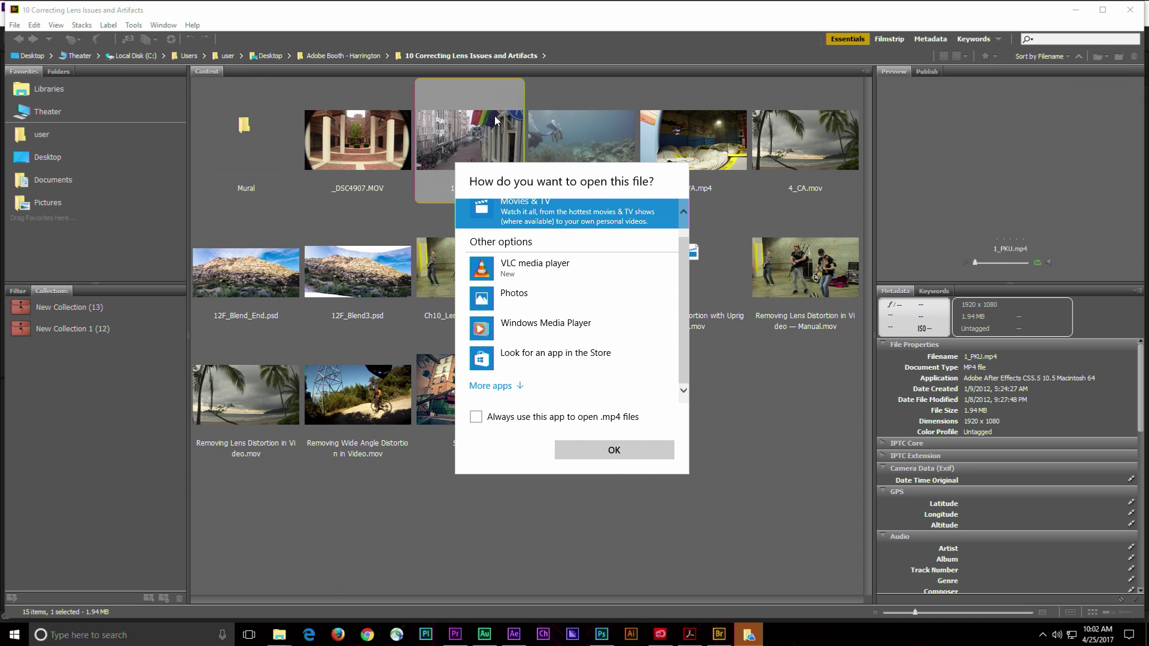
left_click(467, 130)
right_click(467, 137)
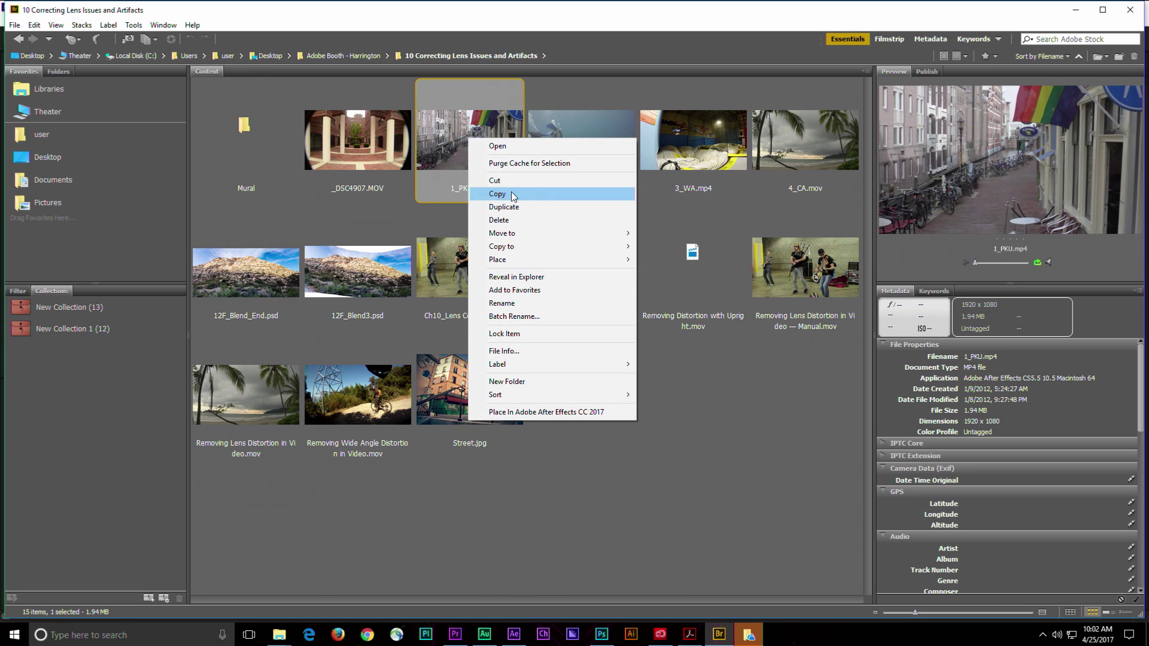
left_click(663, 606)
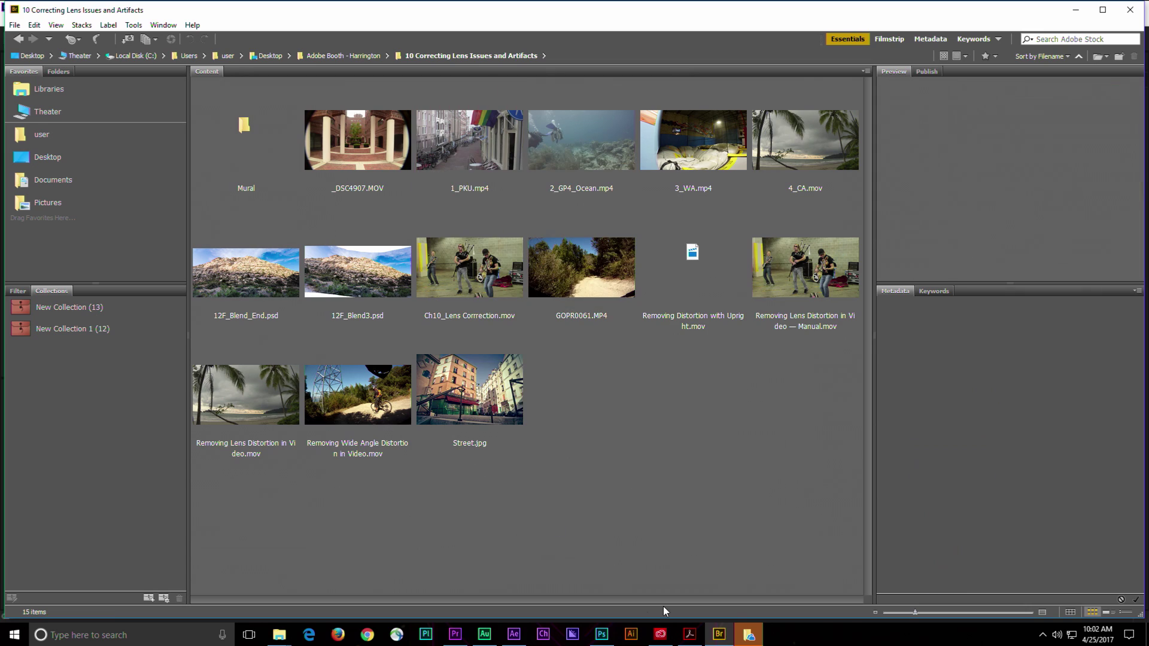
- Switch to Photoshop and open 1_PKU.mp4 from the 10 Correcting Lens Issues and Artifacts folder
left_click(601, 635)
key("ctrl+o")
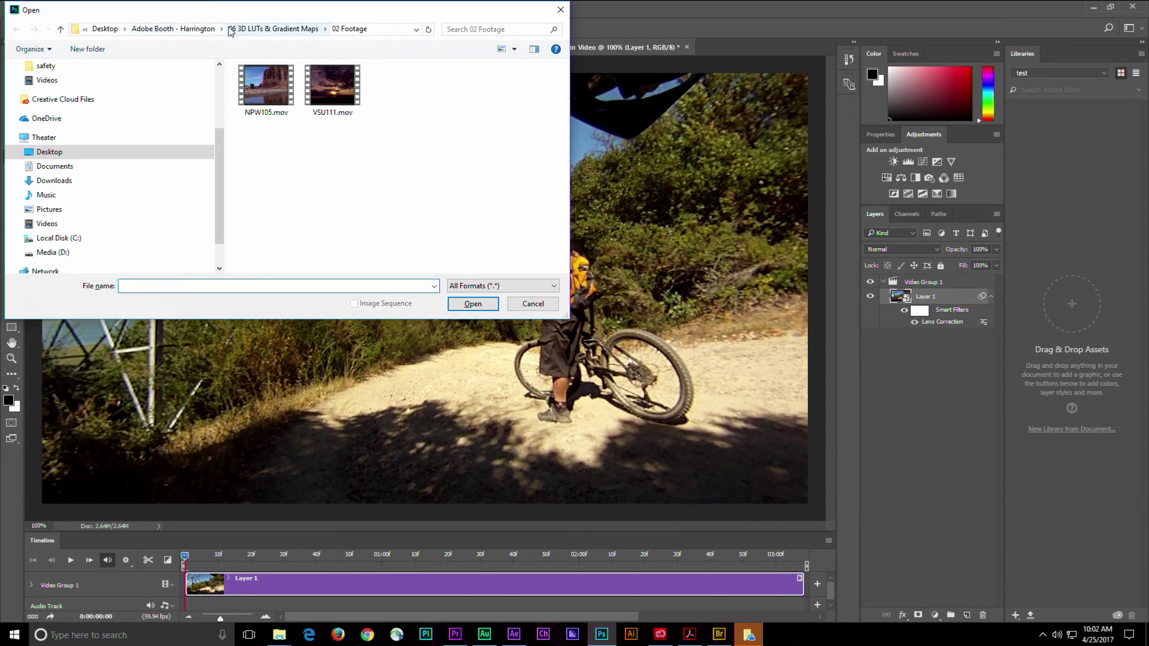
left_click(190, 29)
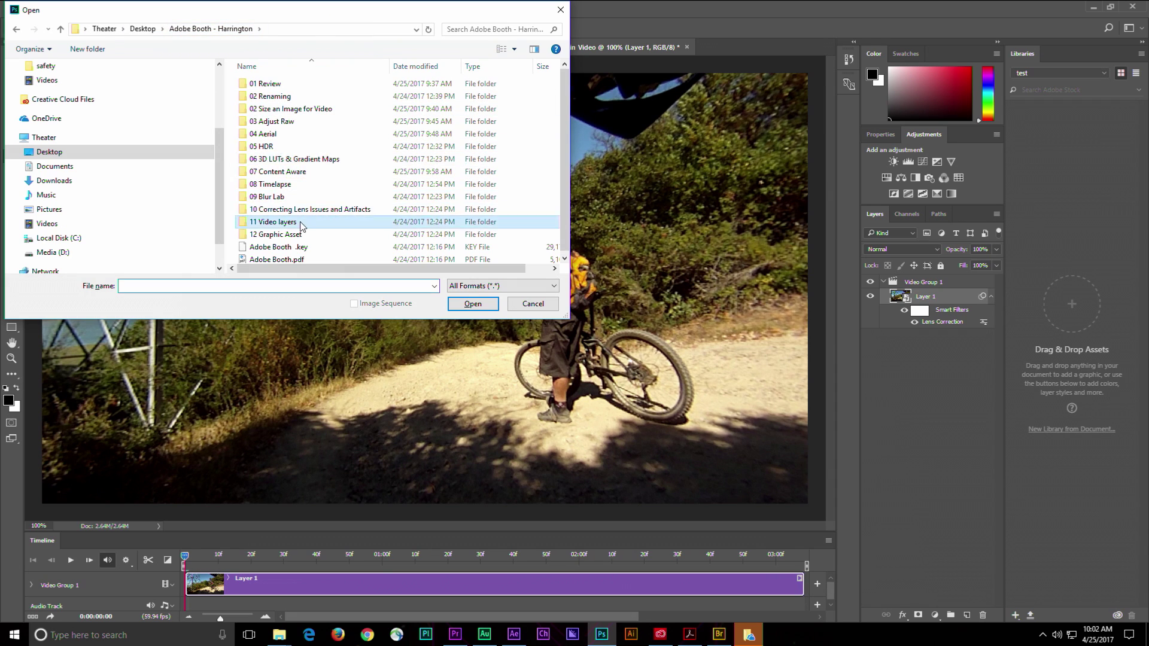
double_click(279, 222)
left_click(242, 31)
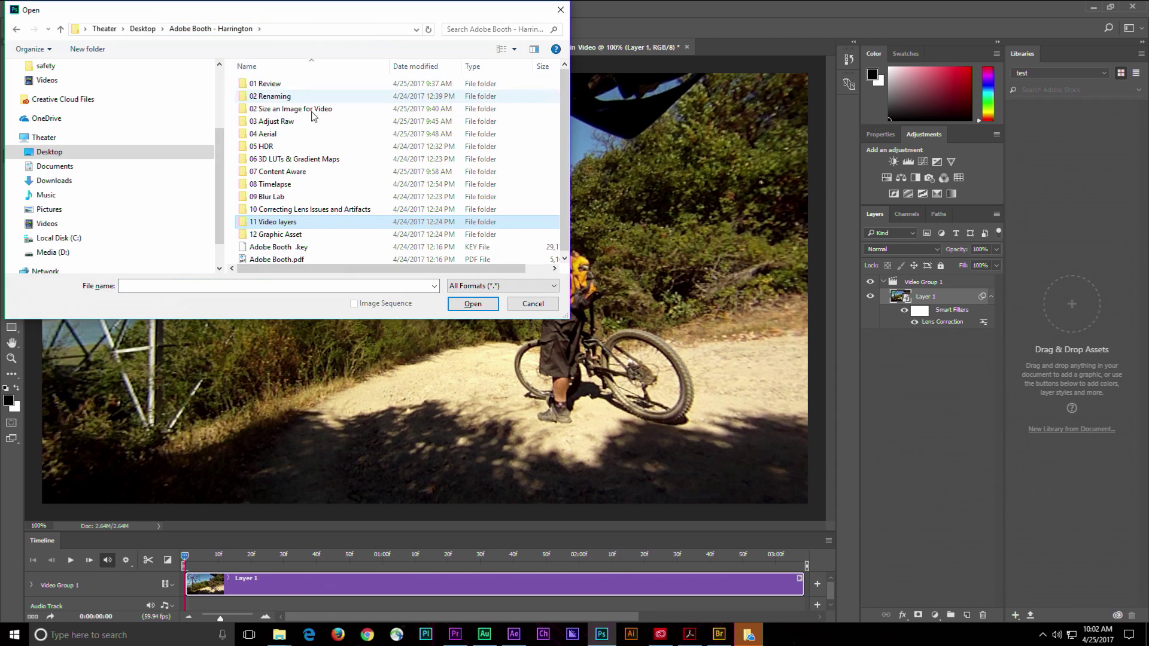
left_click(311, 210)
double_click(311, 209)
double_click(398, 104)
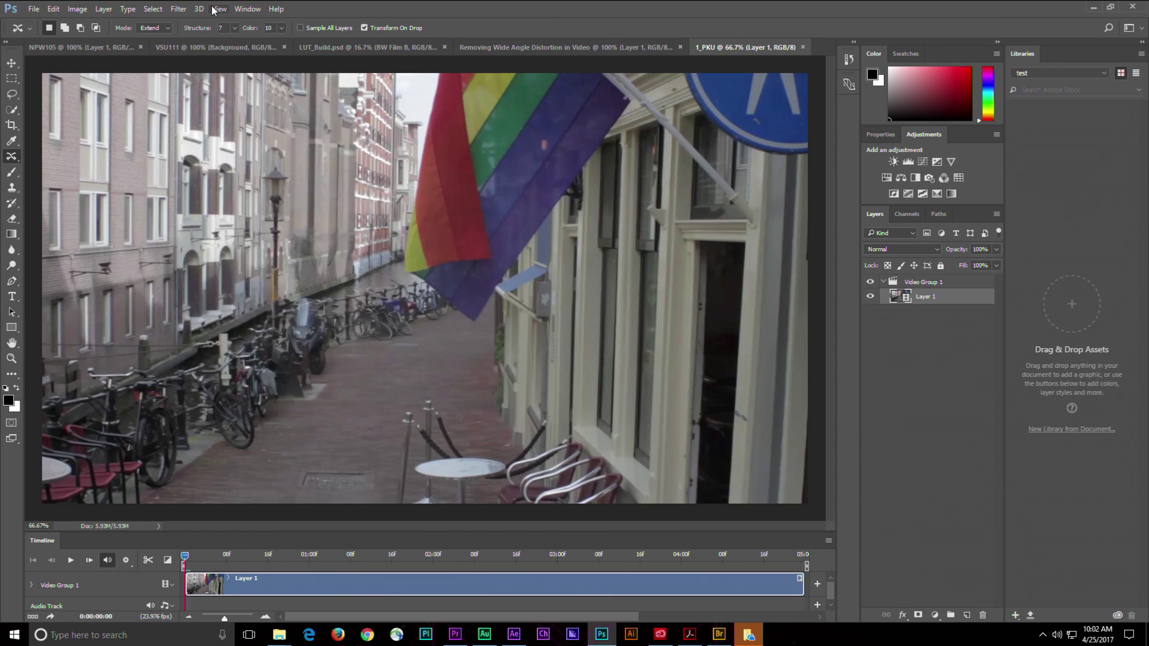
- Convert Layer 1 of the 1_PKU street clip for Smart Filters
left_click(178, 7)
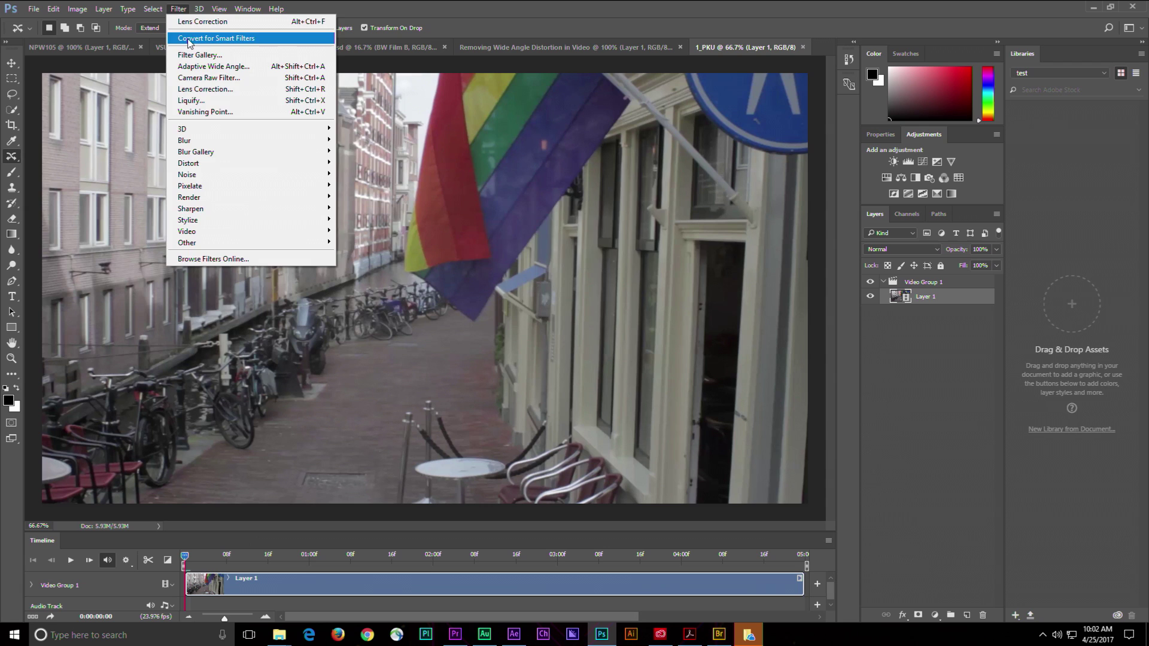
left_click(189, 41)
left_click(567, 242)
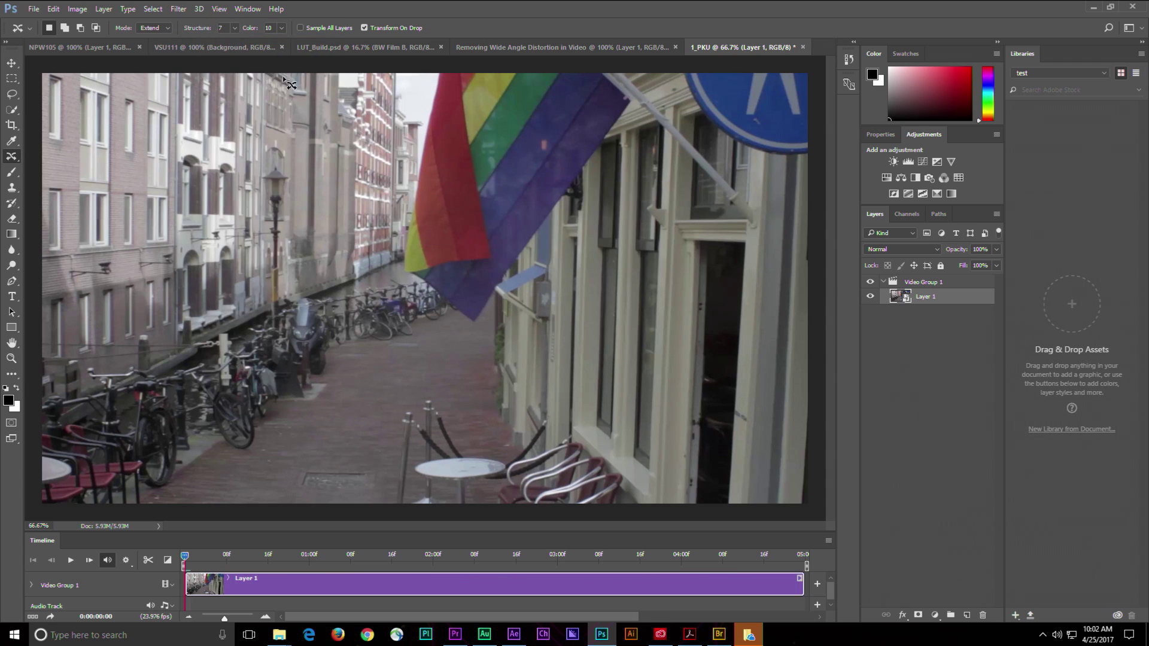
- Start the Camera Raw Filter on the street clip and set Highlights to +68, Clarity to +35 and Vibrance to +77
left_click(180, 9)
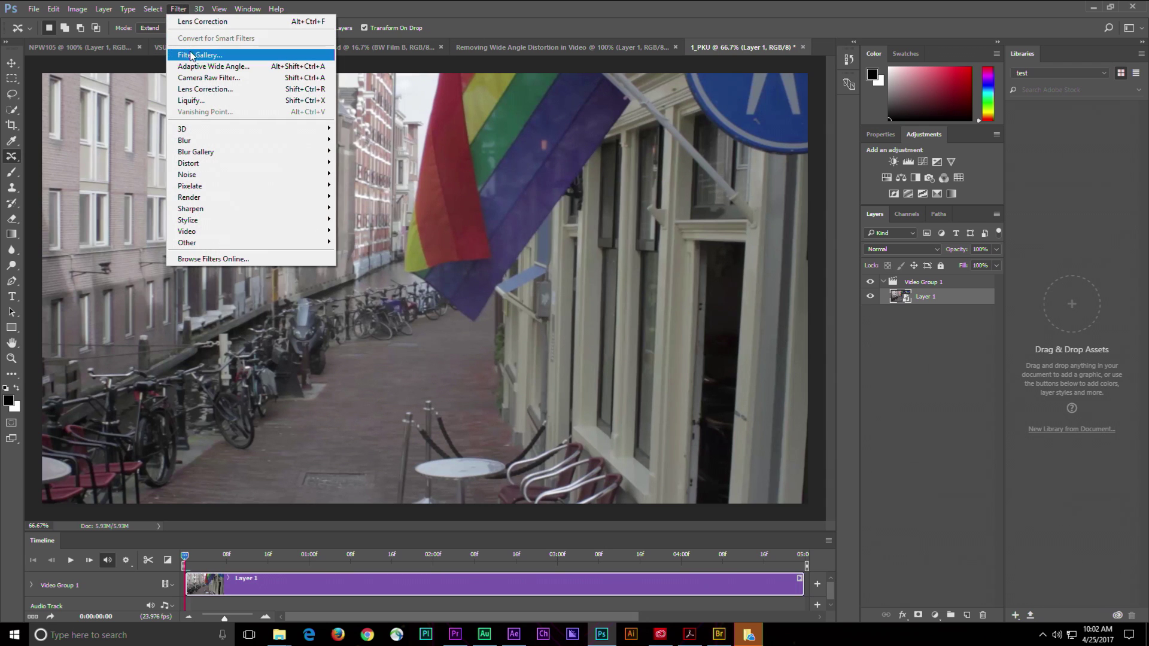
left_click(203, 80)
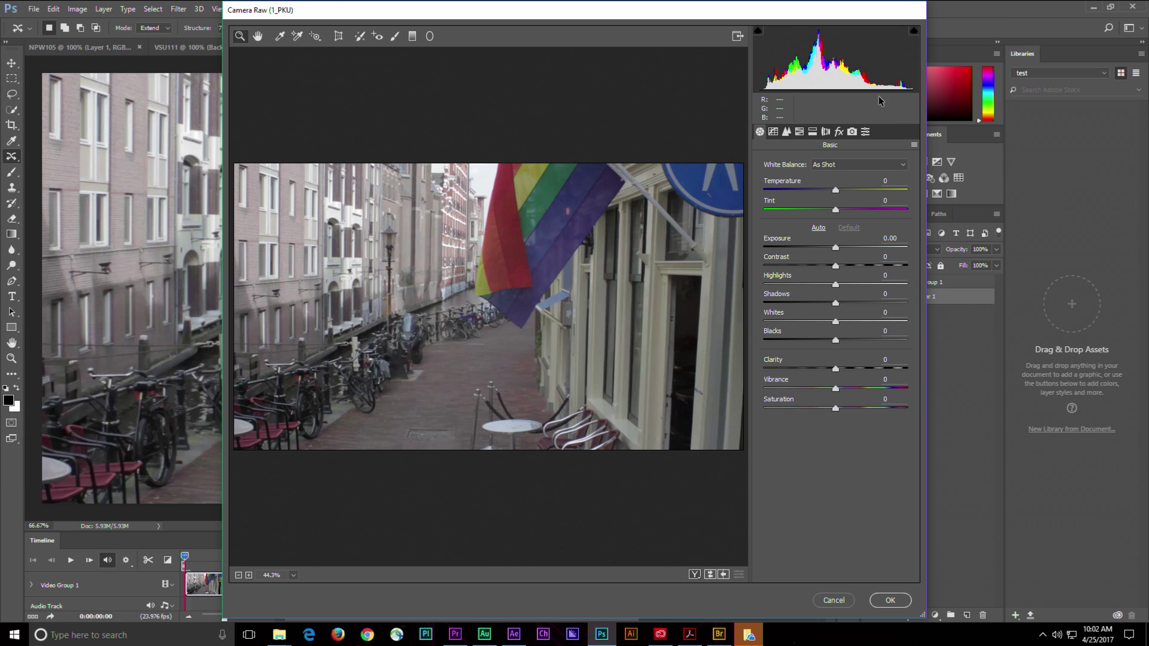
left_click(885, 285)
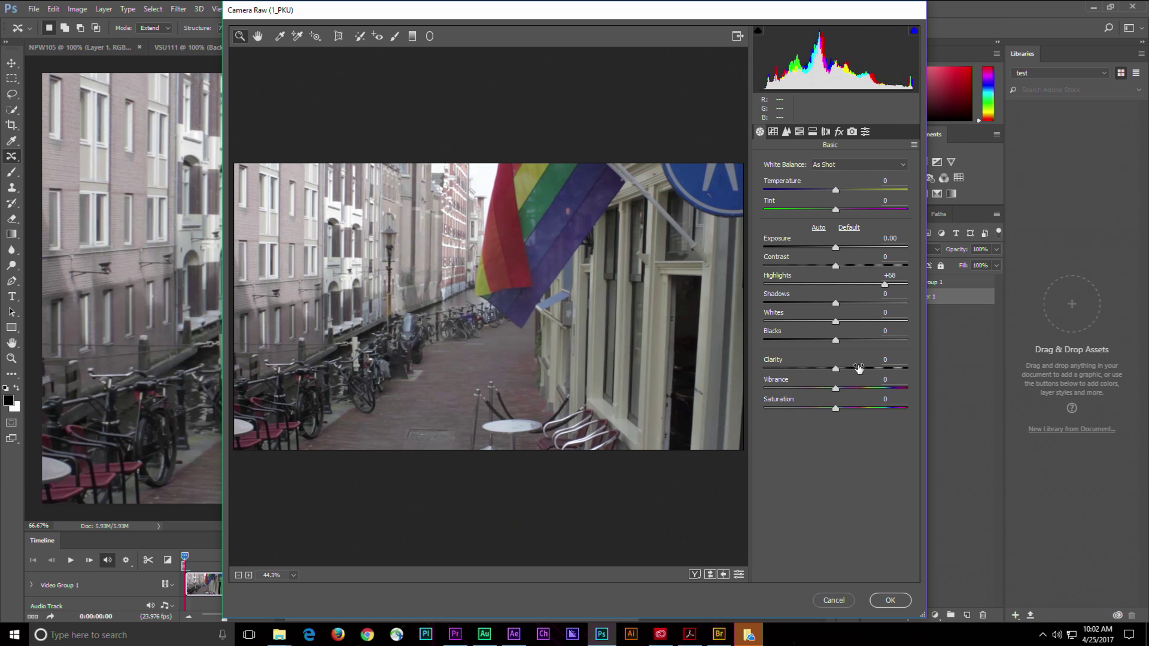
left_click(860, 369)
left_click(889, 388)
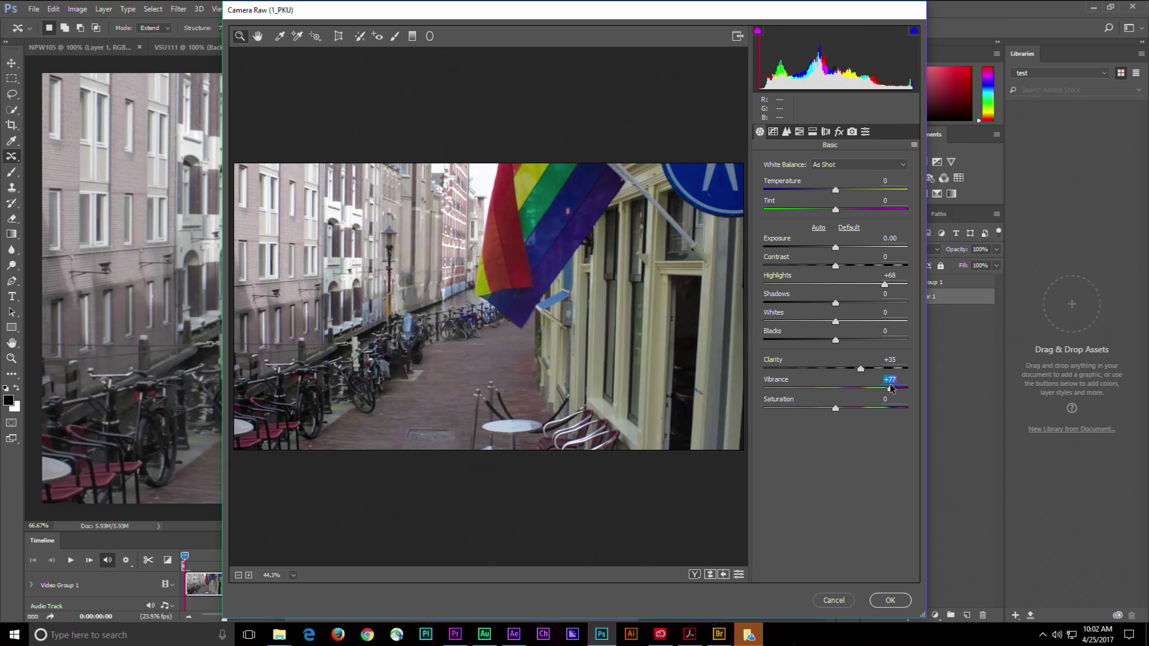
- Straighten the street clip with guided Upright, using vertical guides on both buildings and a horizontal guide across the pavement, and apply Camera Raw
left_click(338, 38)
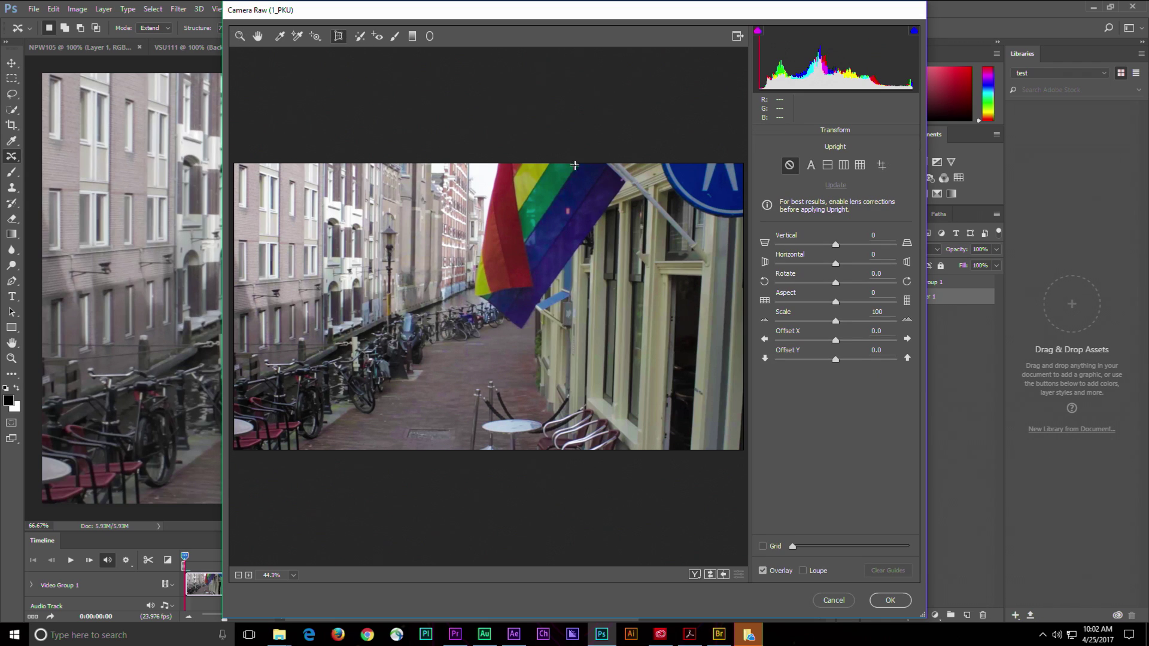
mouse_move(653, 185)
left_mouse_down()
mouse_move(648, 348)
mouse_move(650, 319)
left_mouse_up()
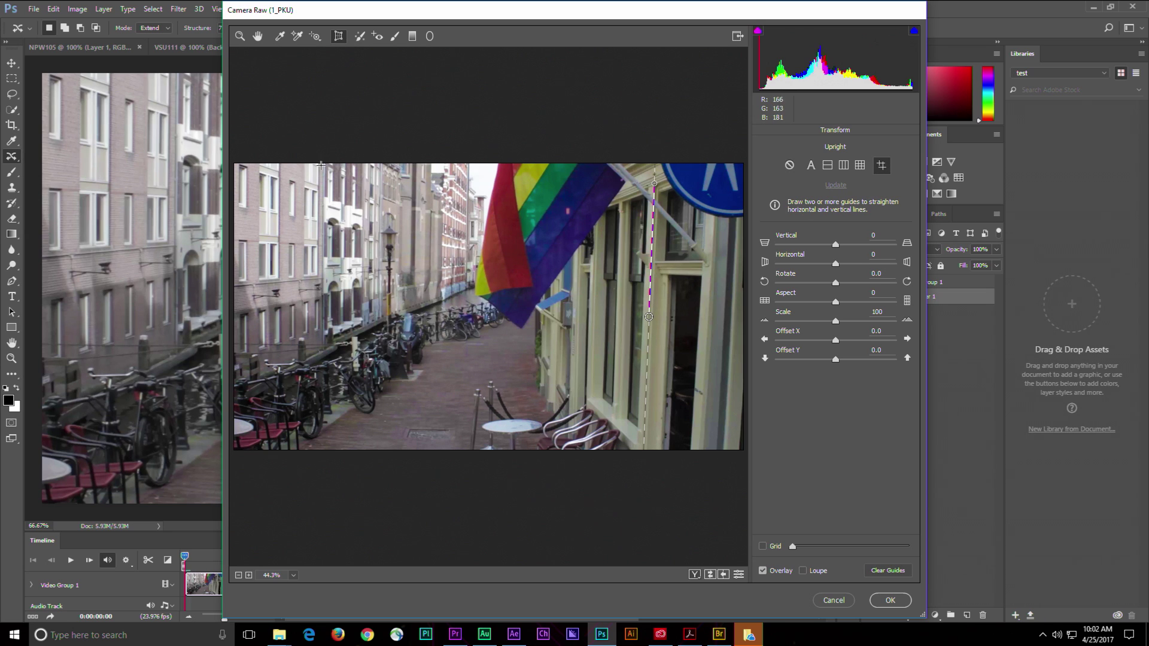
left_click_drag(317, 163, 318, 262)
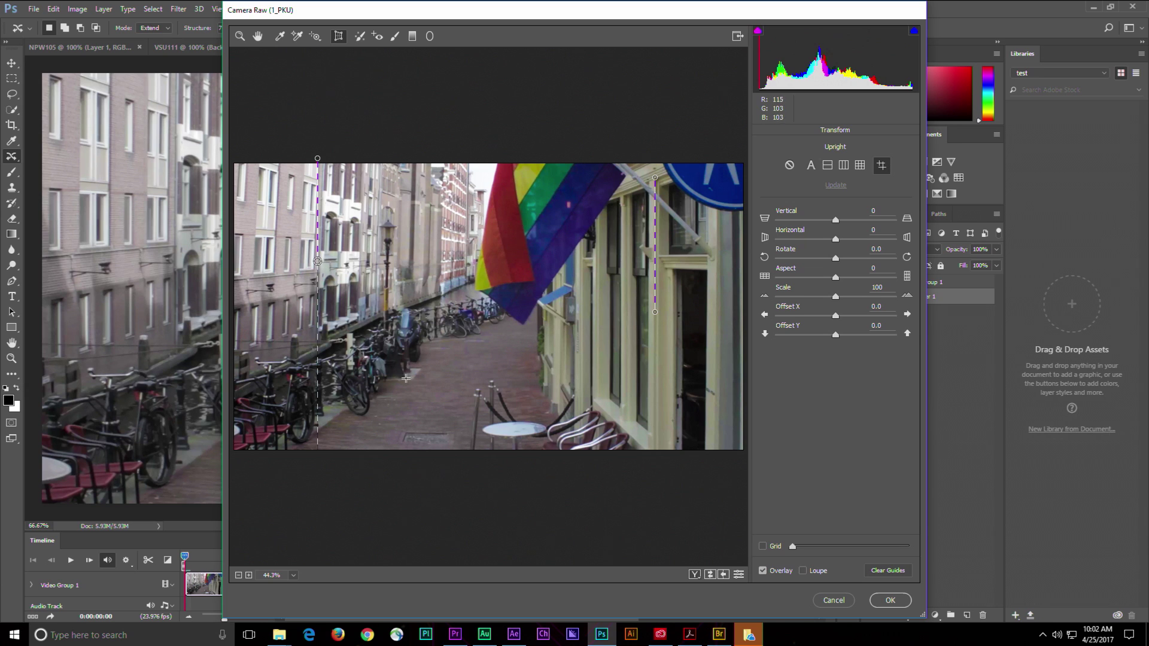
left_click_drag(374, 387, 524, 389)
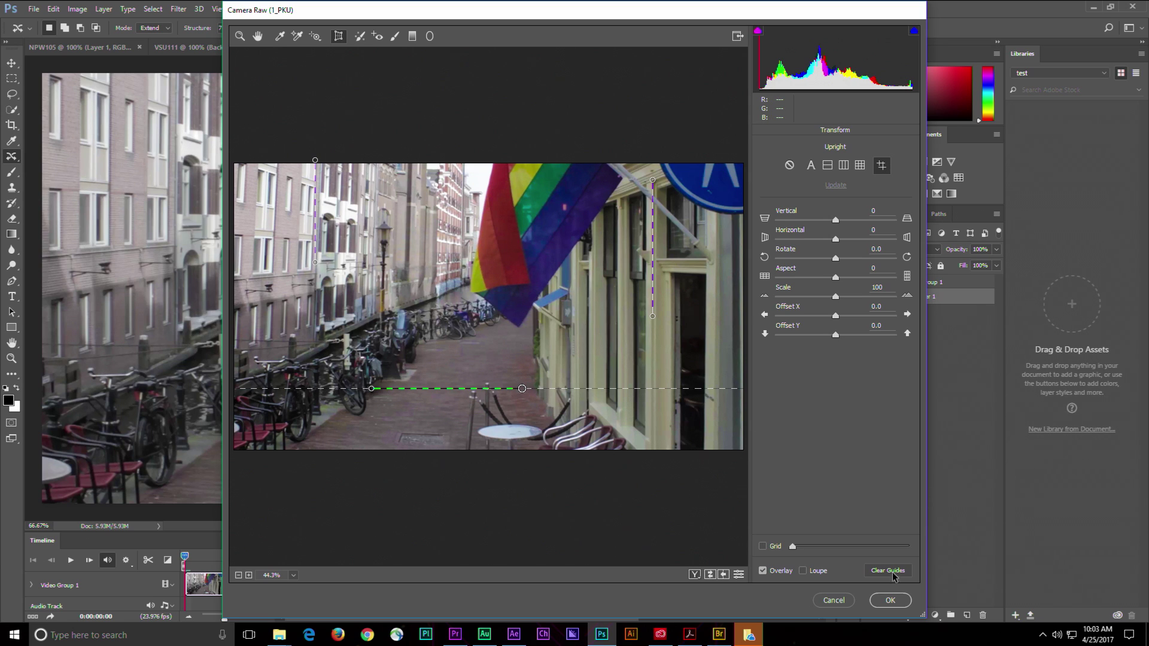
left_click(889, 601)
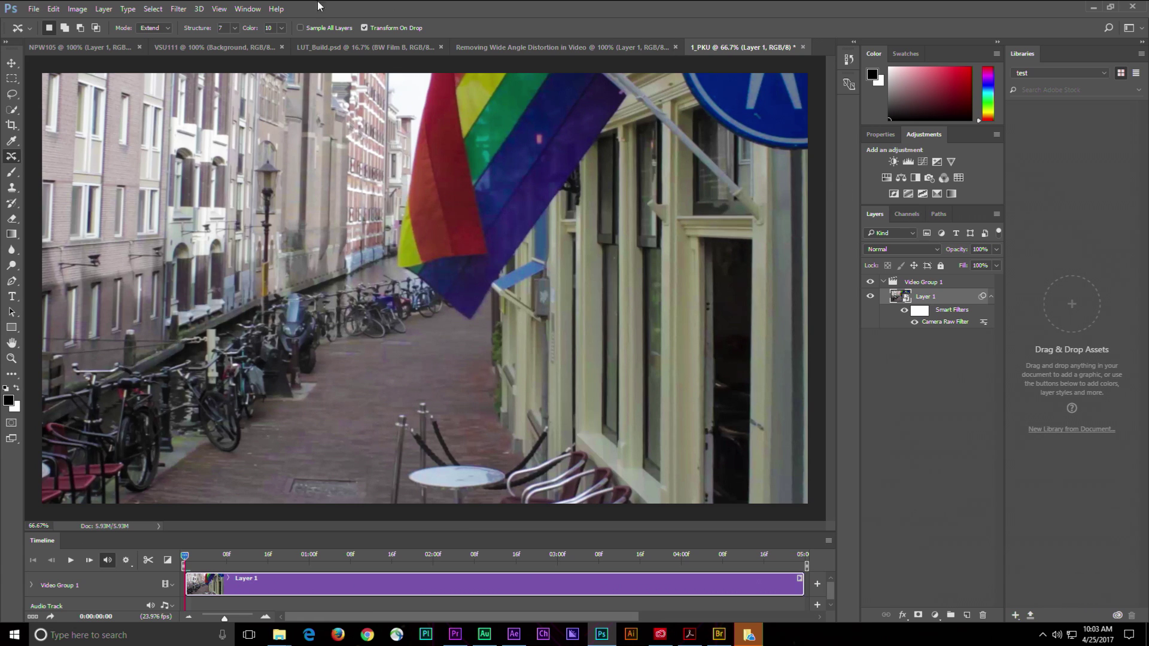
- Switch to the Adobe Booth.pdf presentation in Acrobat Reader
left_click(180, 8)
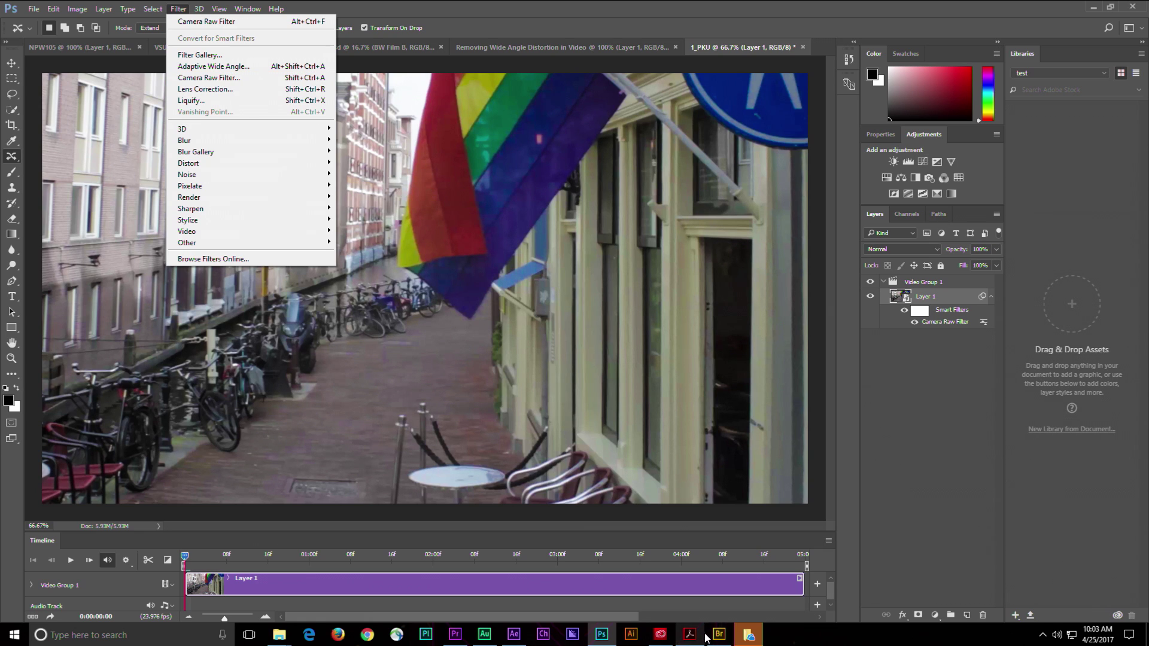
mouse_move(682, 637)
left_click(676, 637)
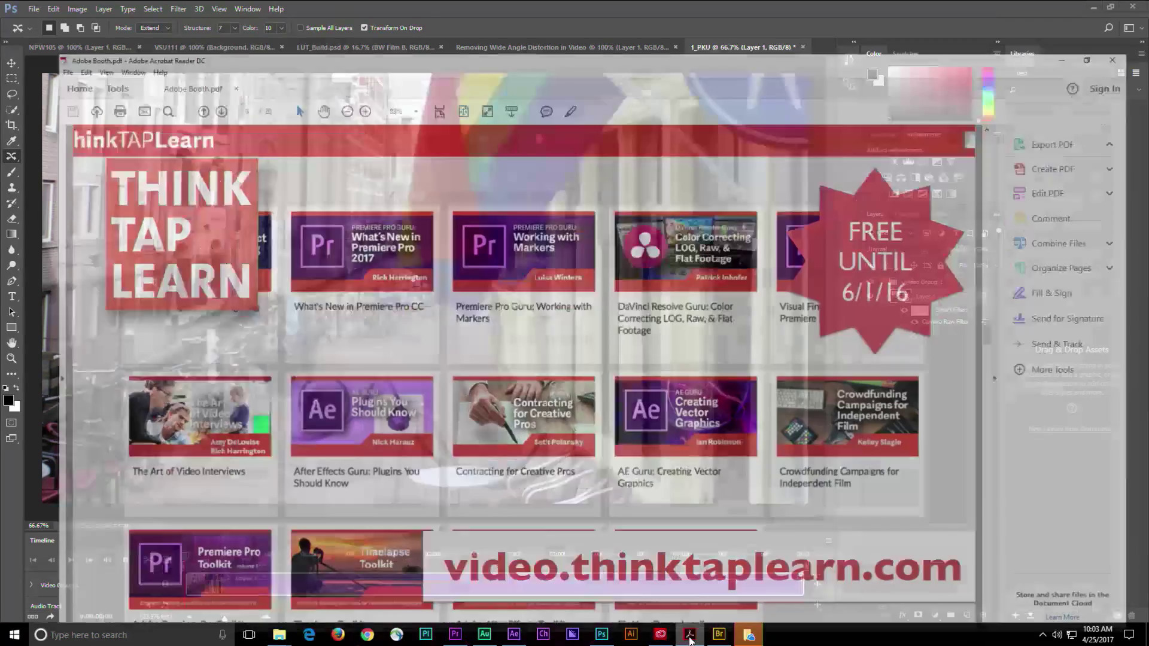